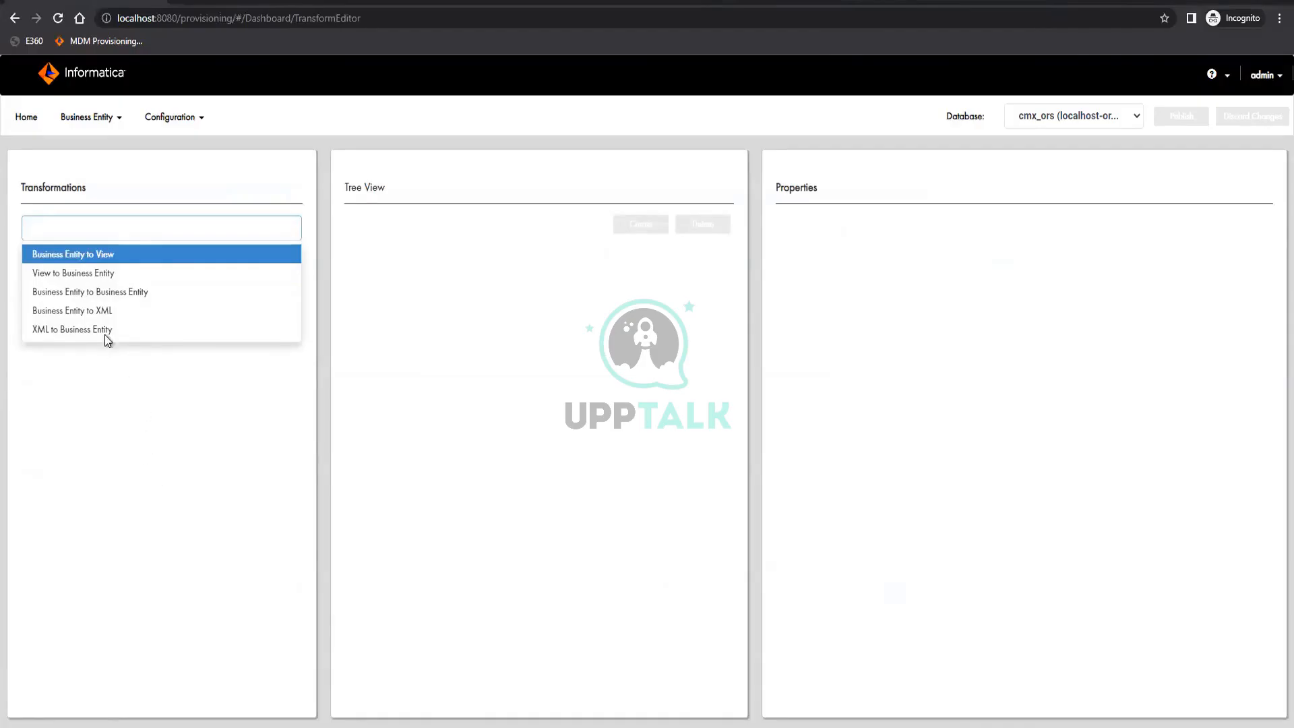
Create a Business Entity to View transformation named partySearchView for the partySearchView view and apply it
left_click(101, 255)
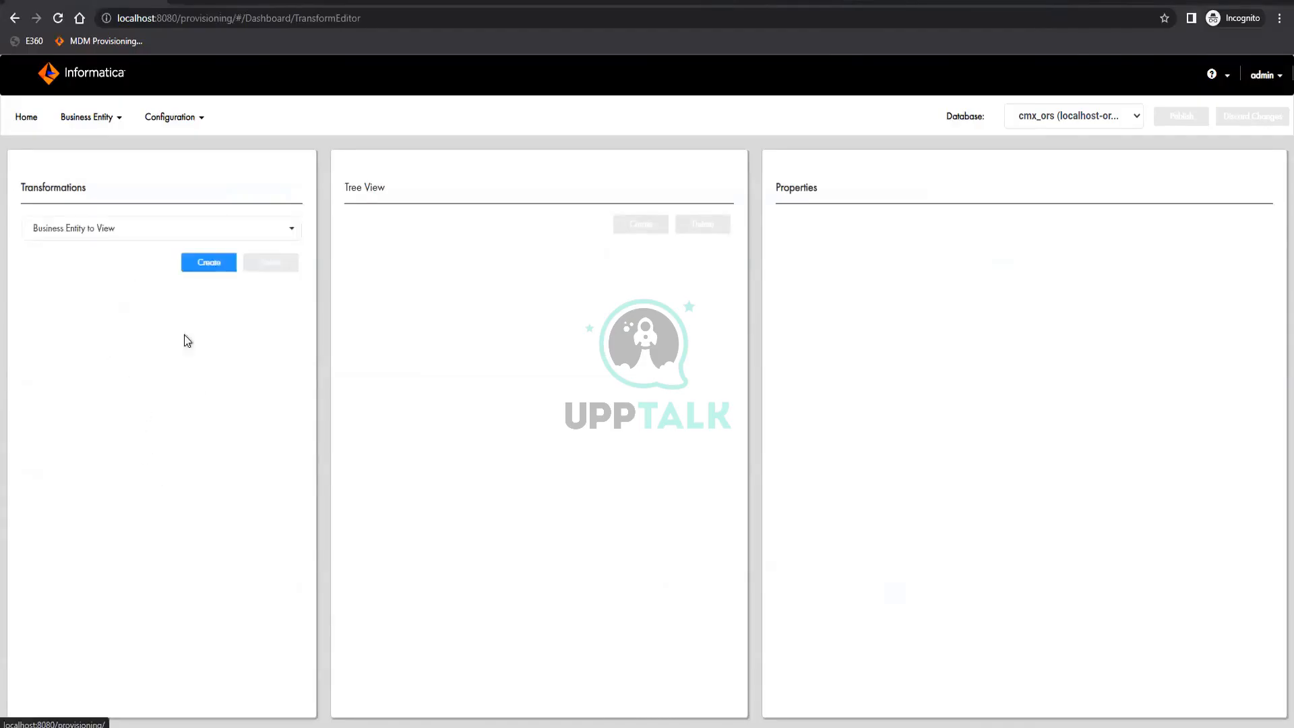
left_click(212, 257)
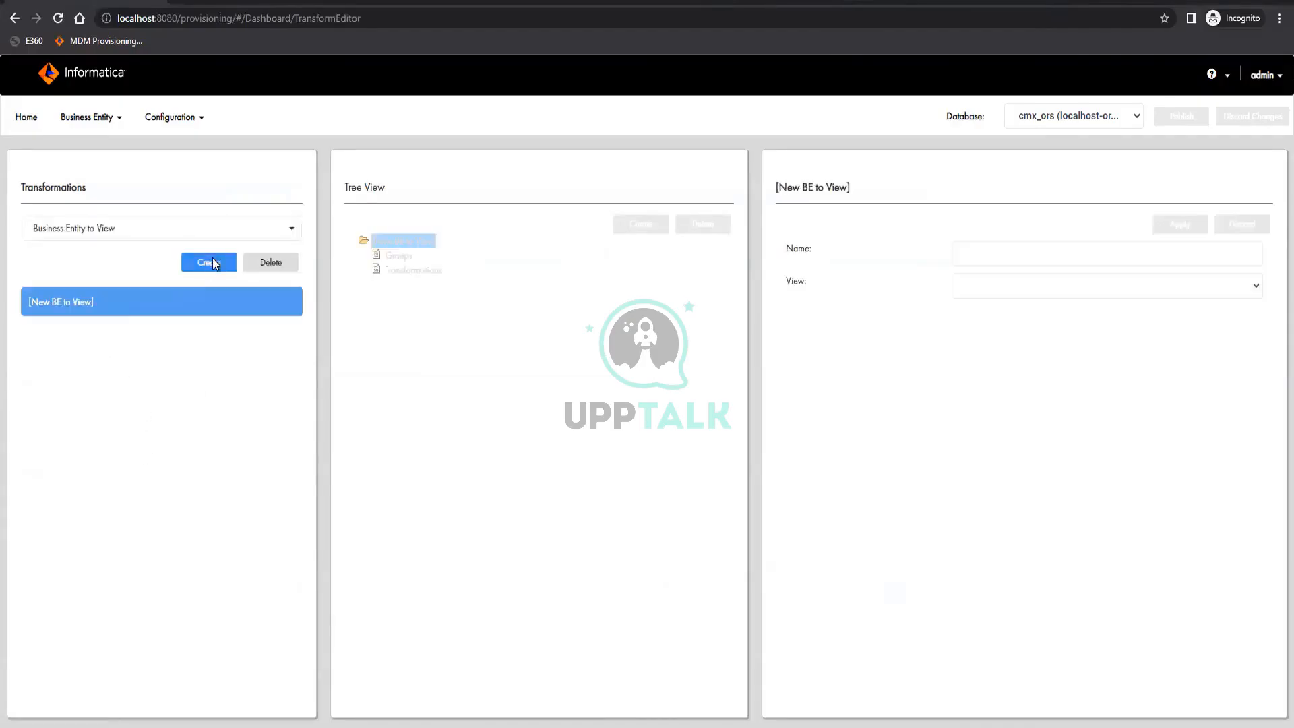
left_click(1057, 285)
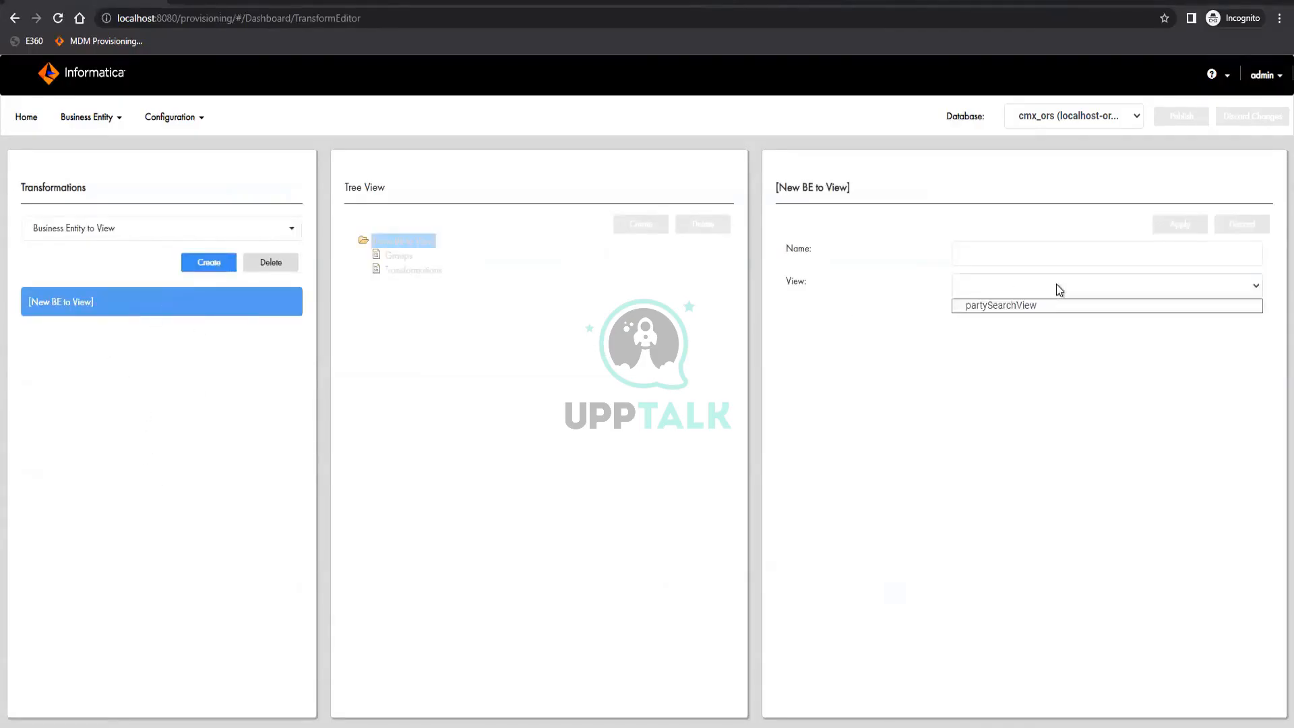
left_click(1014, 310)
left_click(1008, 248)
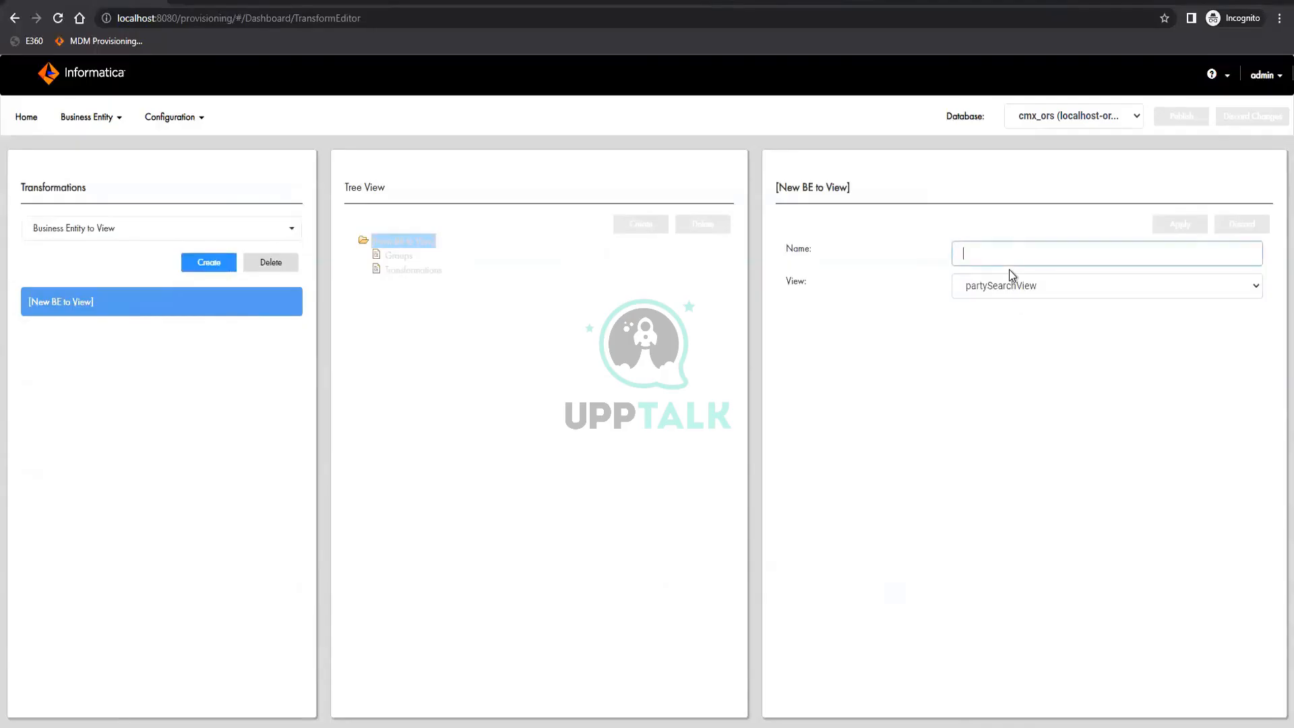
type("partySe")
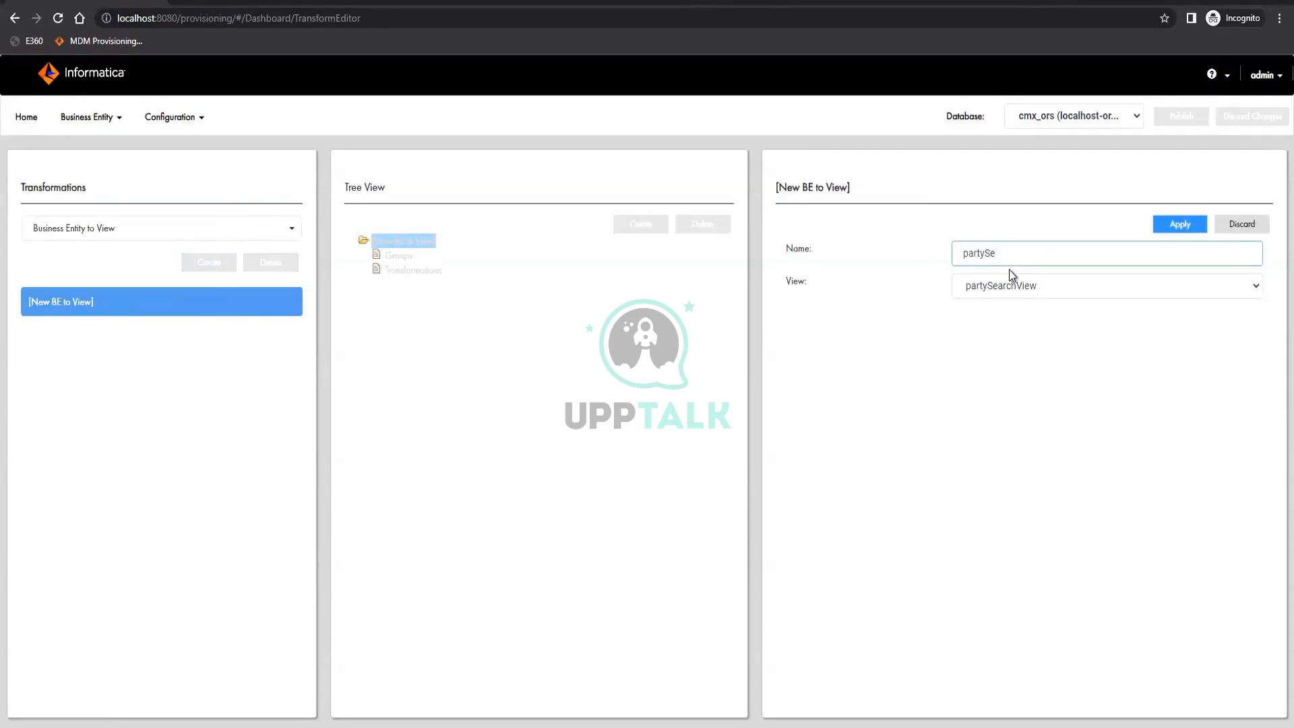
type("archgView")
left_click(1162, 229)
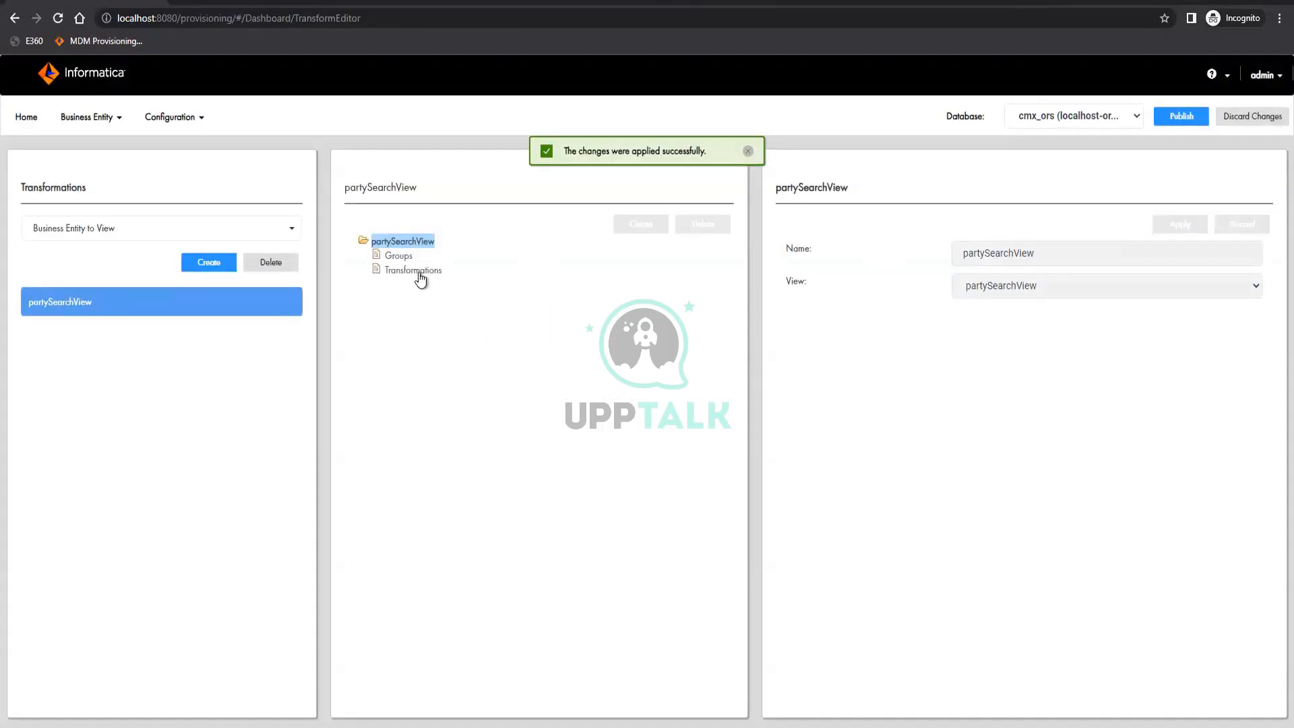
Create a group under partySearchView with address as both its source and its target
left_click(415, 271)
left_click(399, 256)
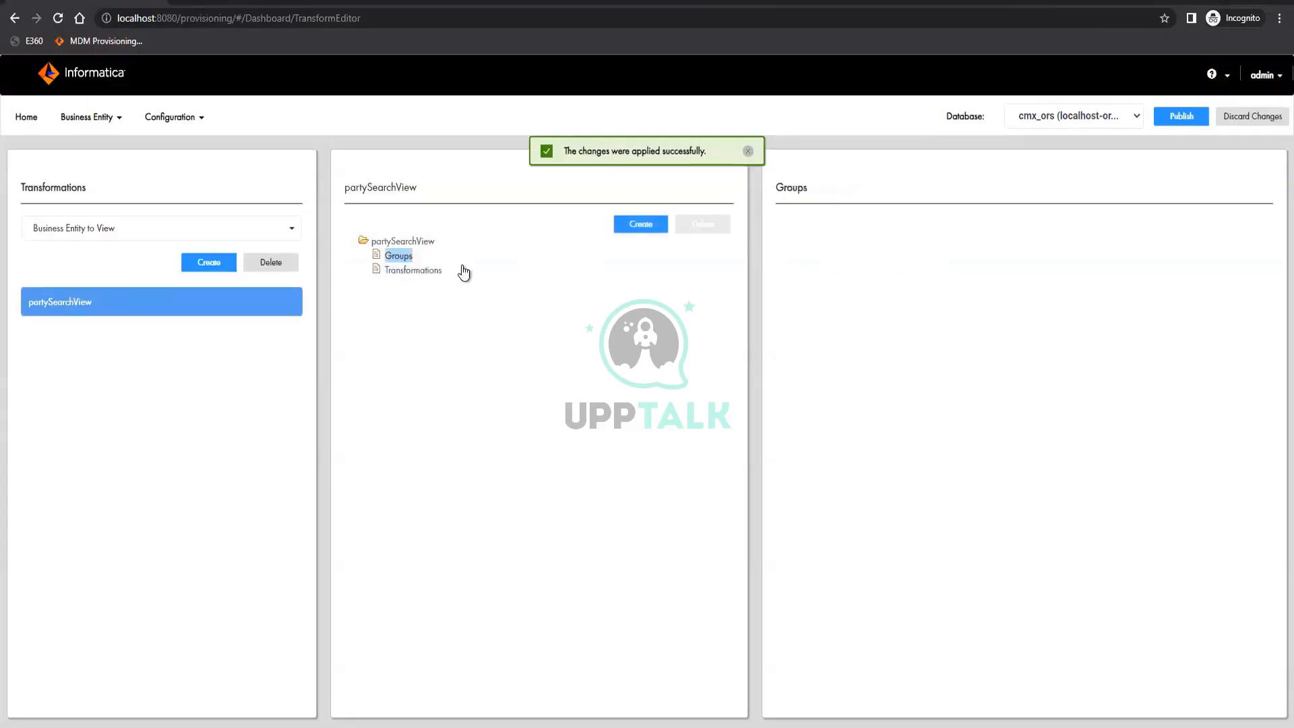
left_click(641, 224)
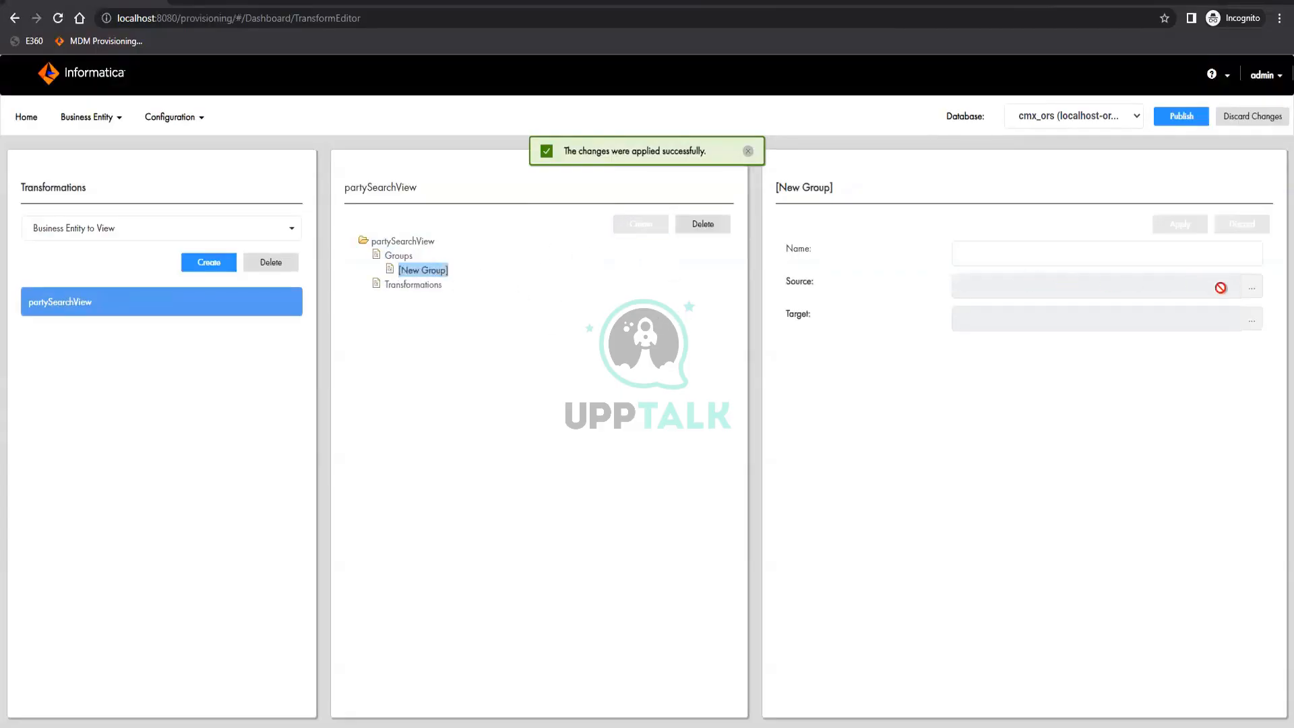
left_click(1249, 288)
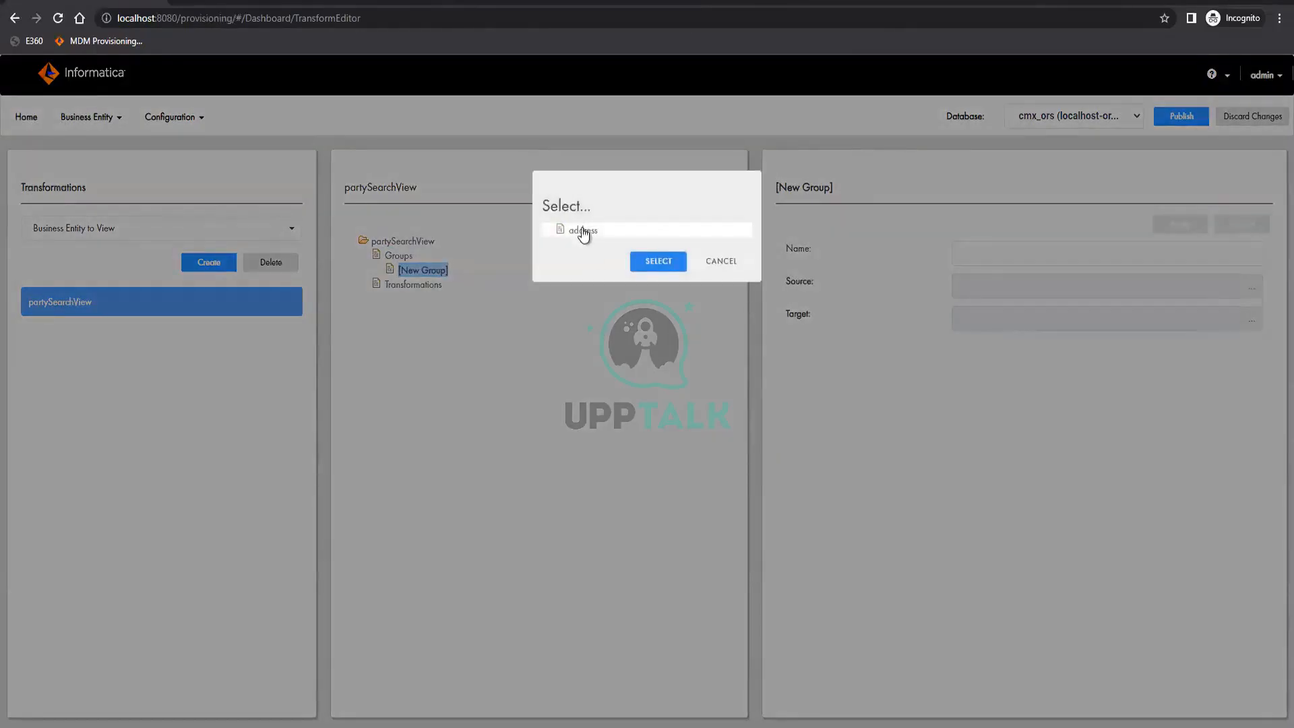
left_click(584, 231)
left_click(658, 261)
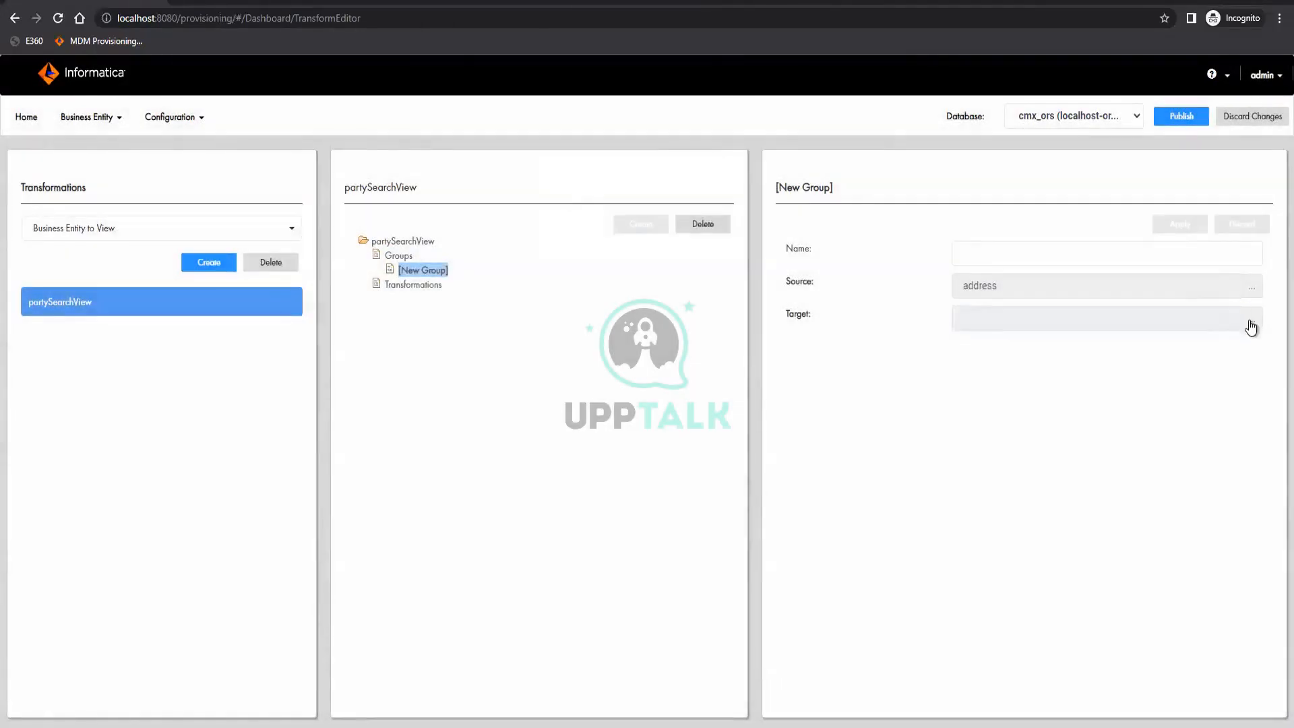
left_click(1250, 327)
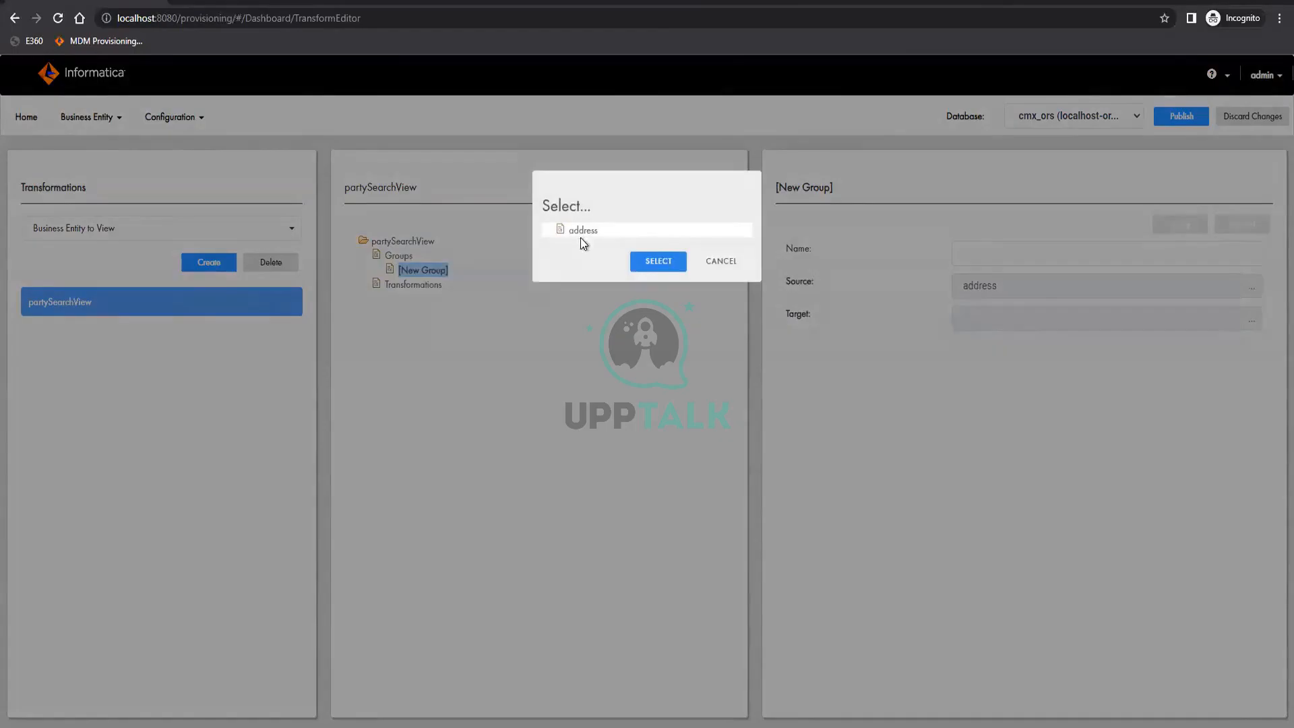
left_click(581, 232)
left_click(657, 261)
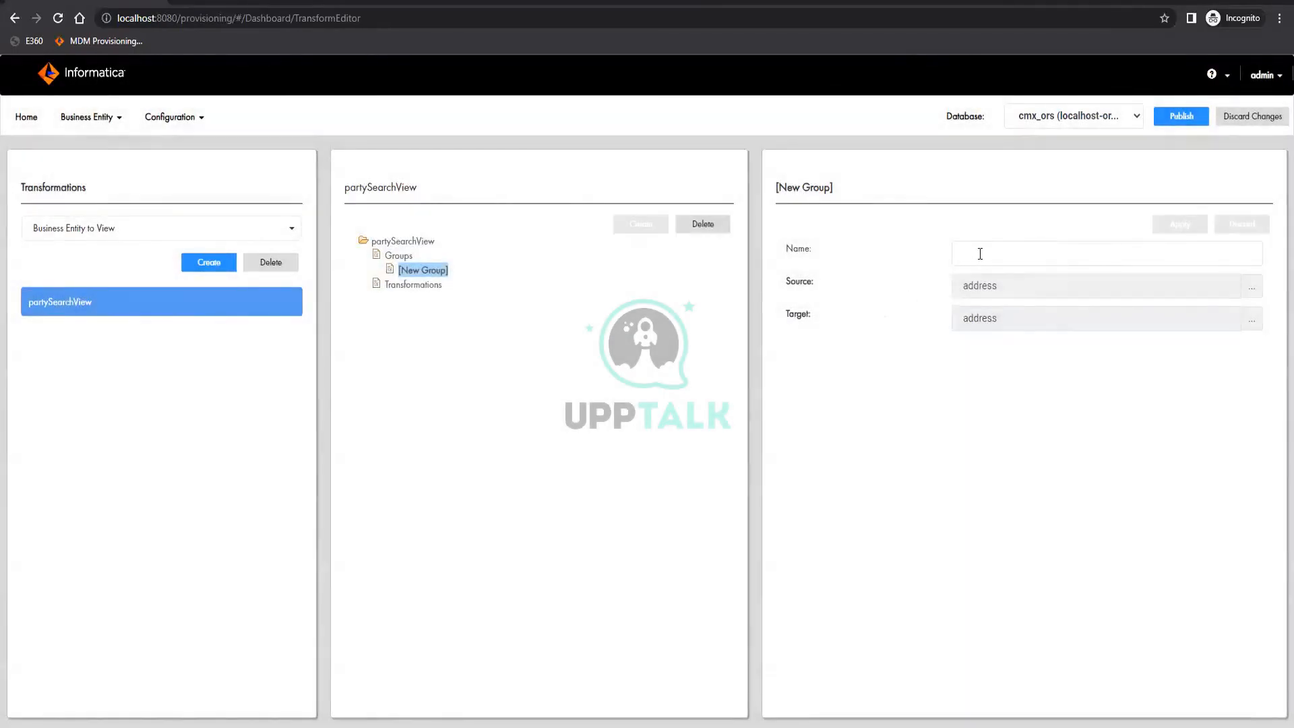
Name the new group Address and apply the changes
left_click(980, 253)
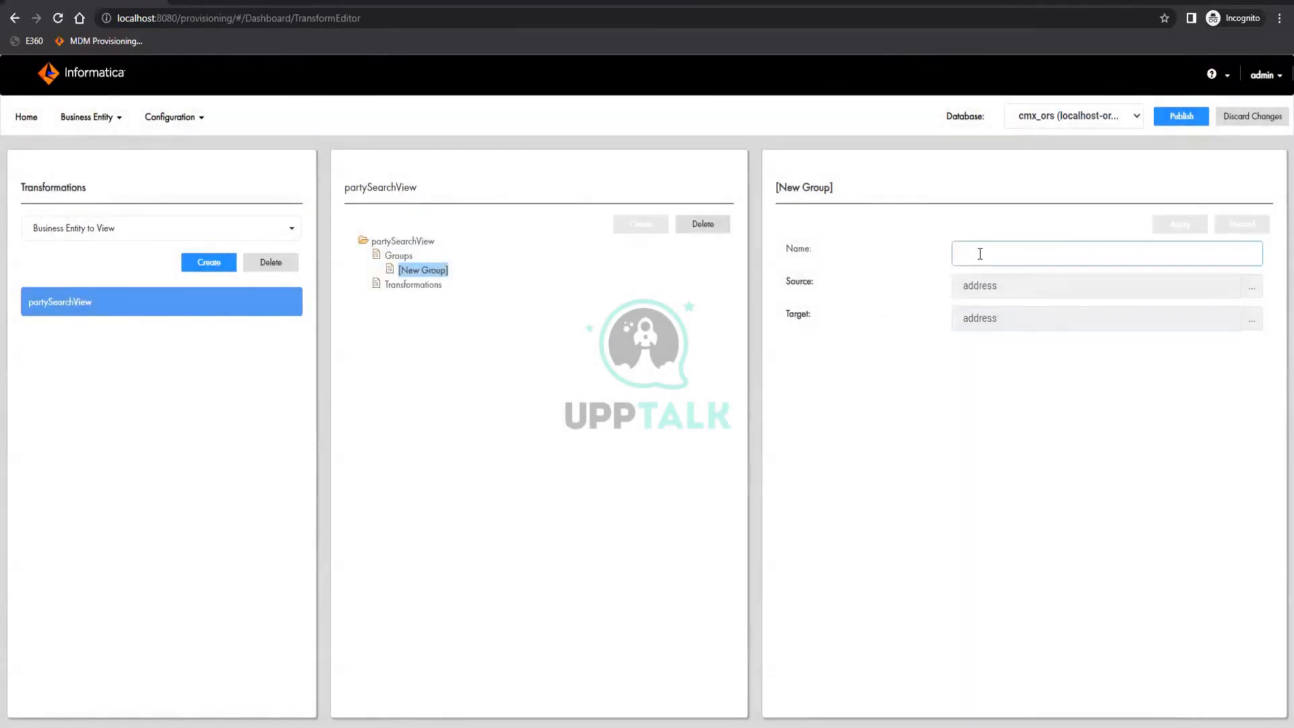
type("Addres")
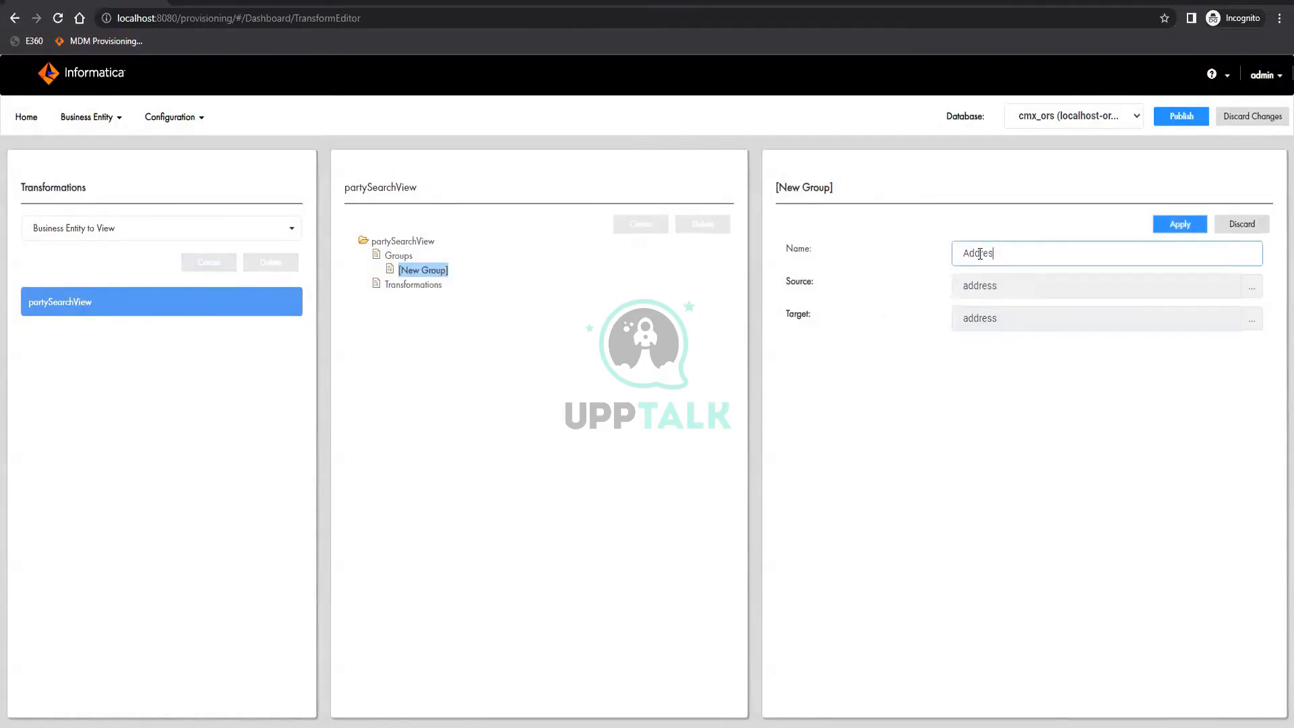
type("s")
left_click(1182, 222)
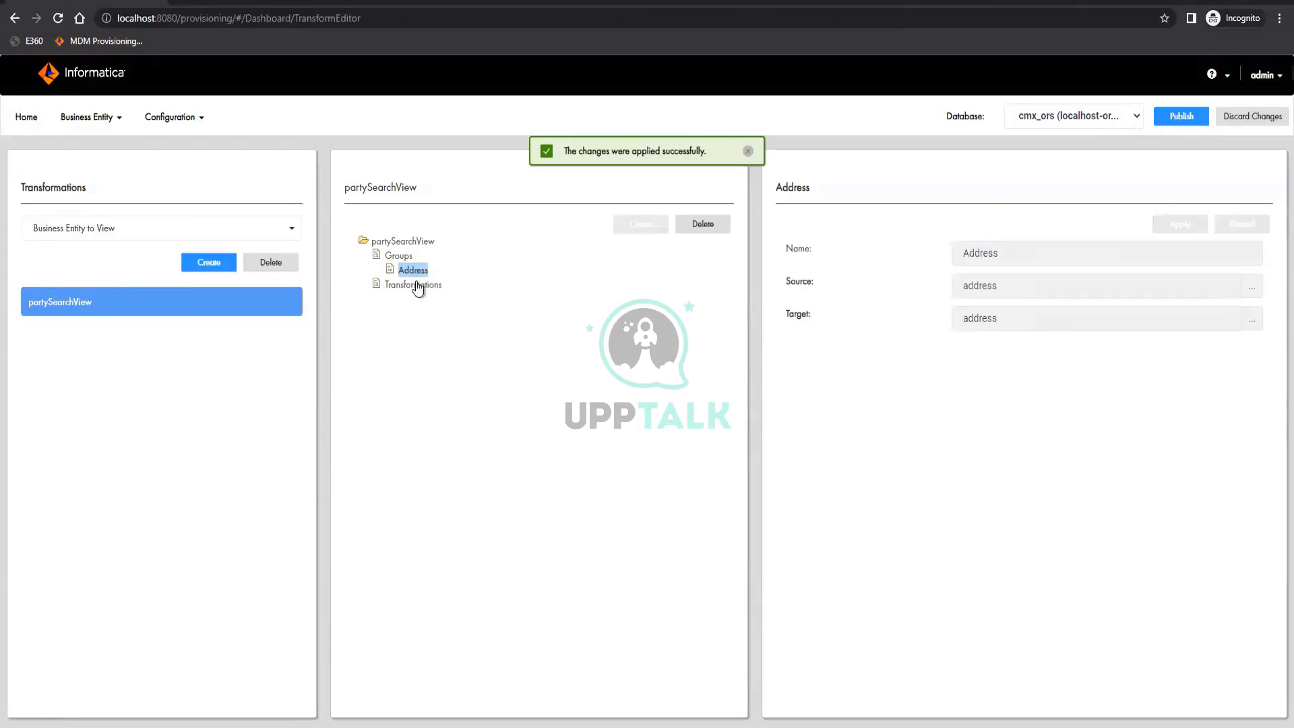
Create a new transformation inside the Address group's Transformations node
left_click(400, 256)
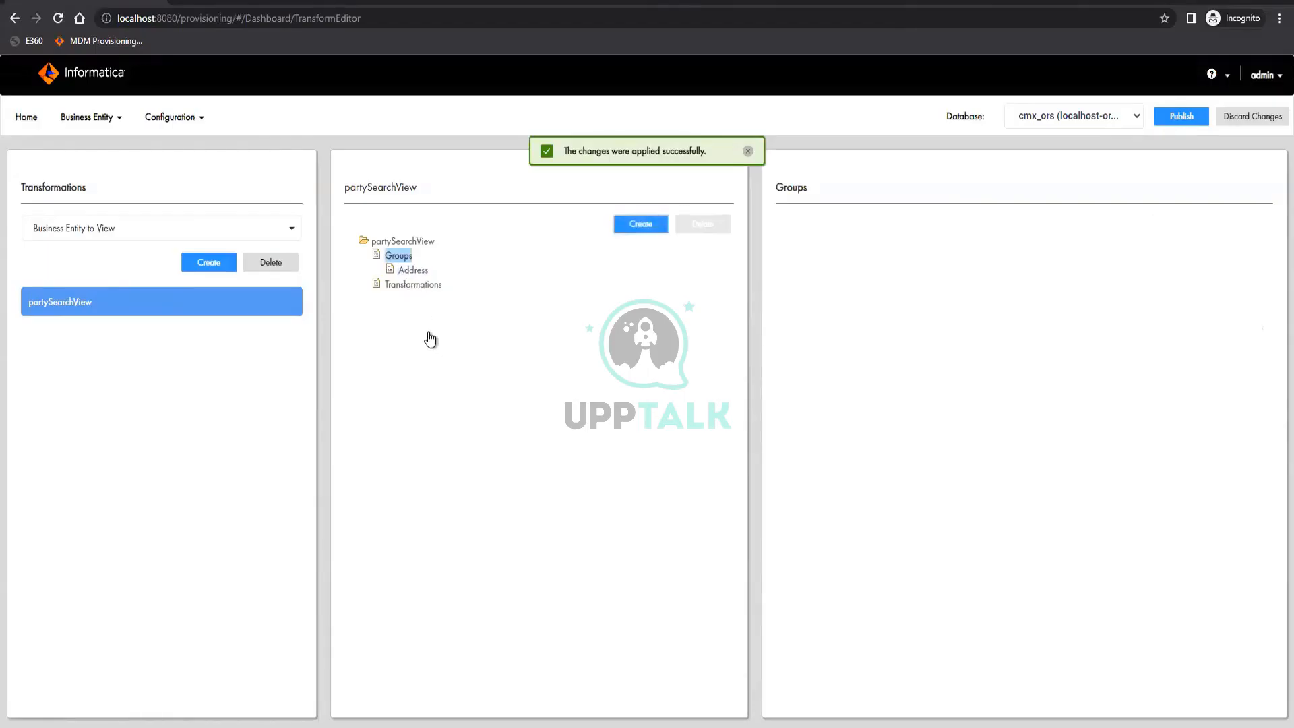
left_click(413, 271)
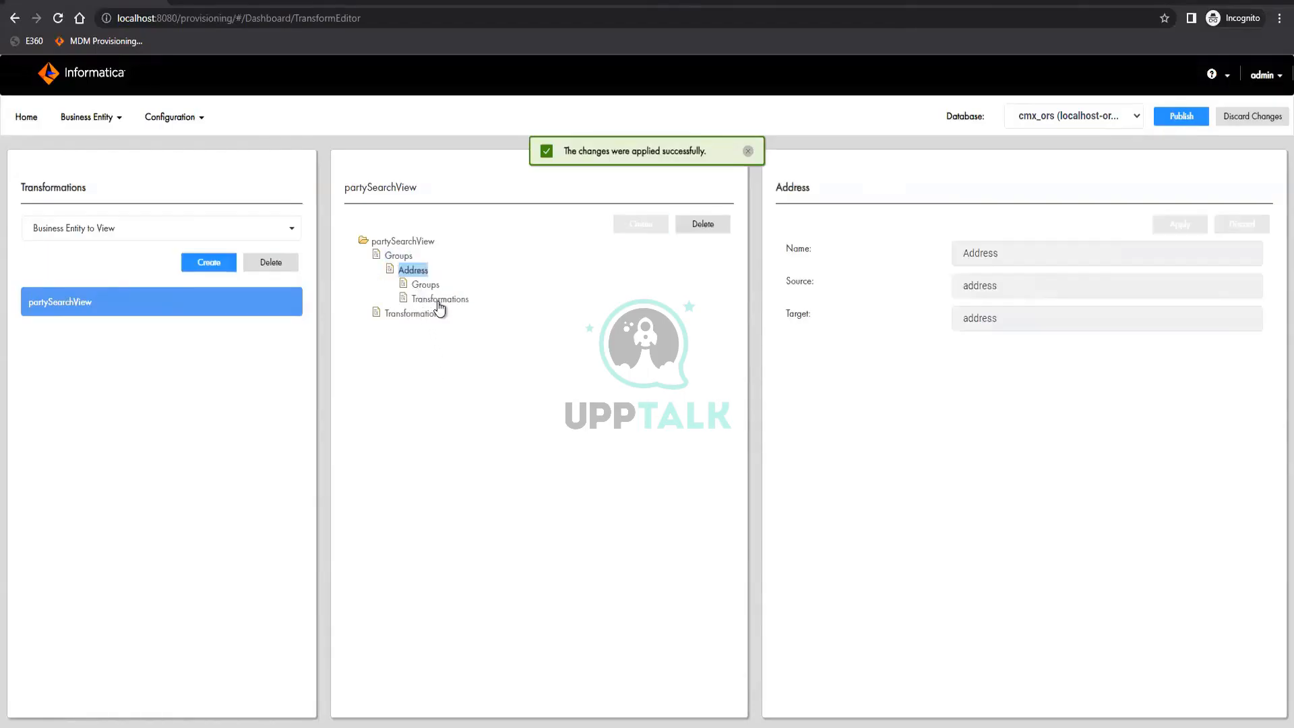
left_click(439, 300)
left_click(637, 223)
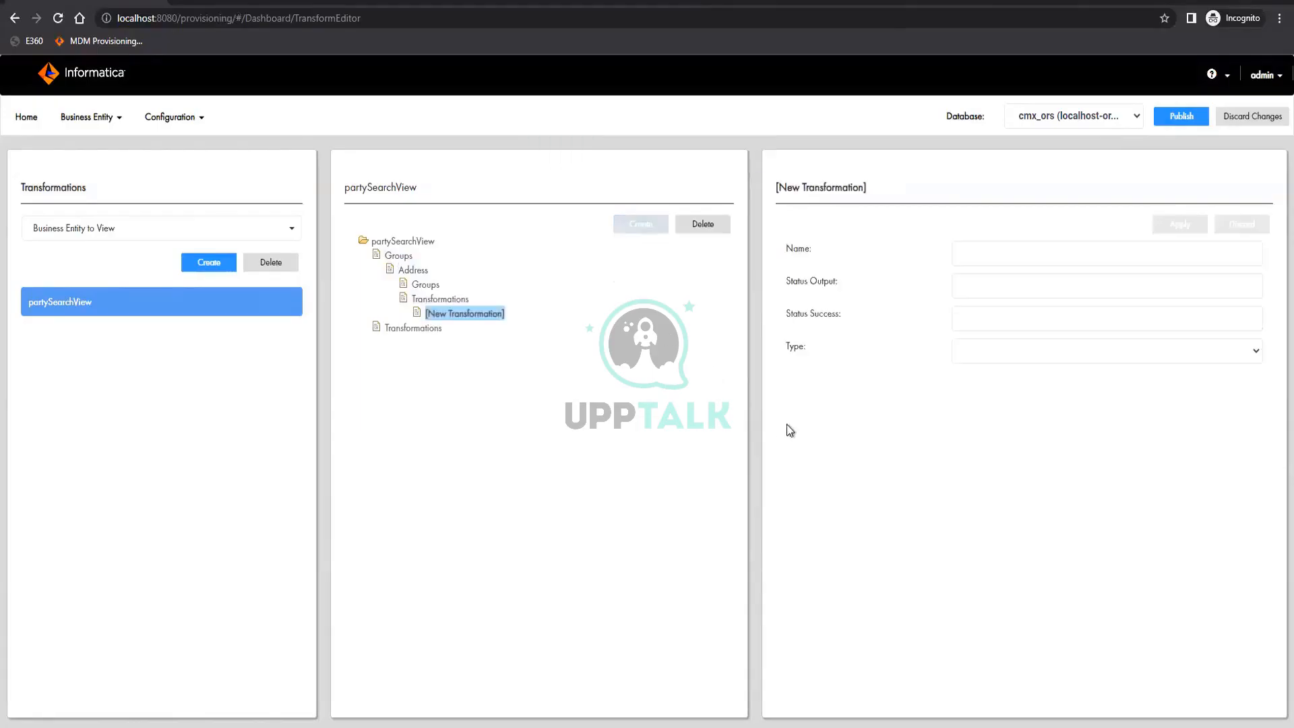
Try the cleanse type with the Custom cleanse library for the new transformation and view its available functions
left_click(1057, 352)
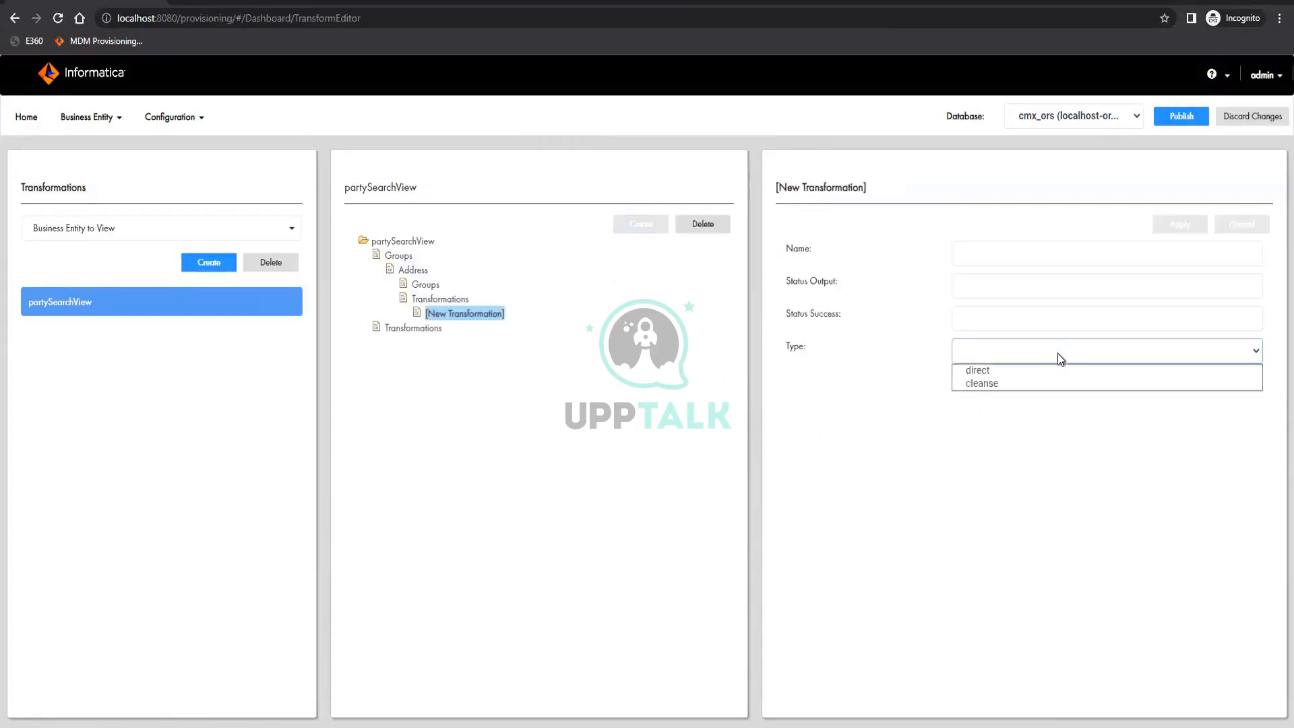
left_click(977, 382)
left_click(981, 391)
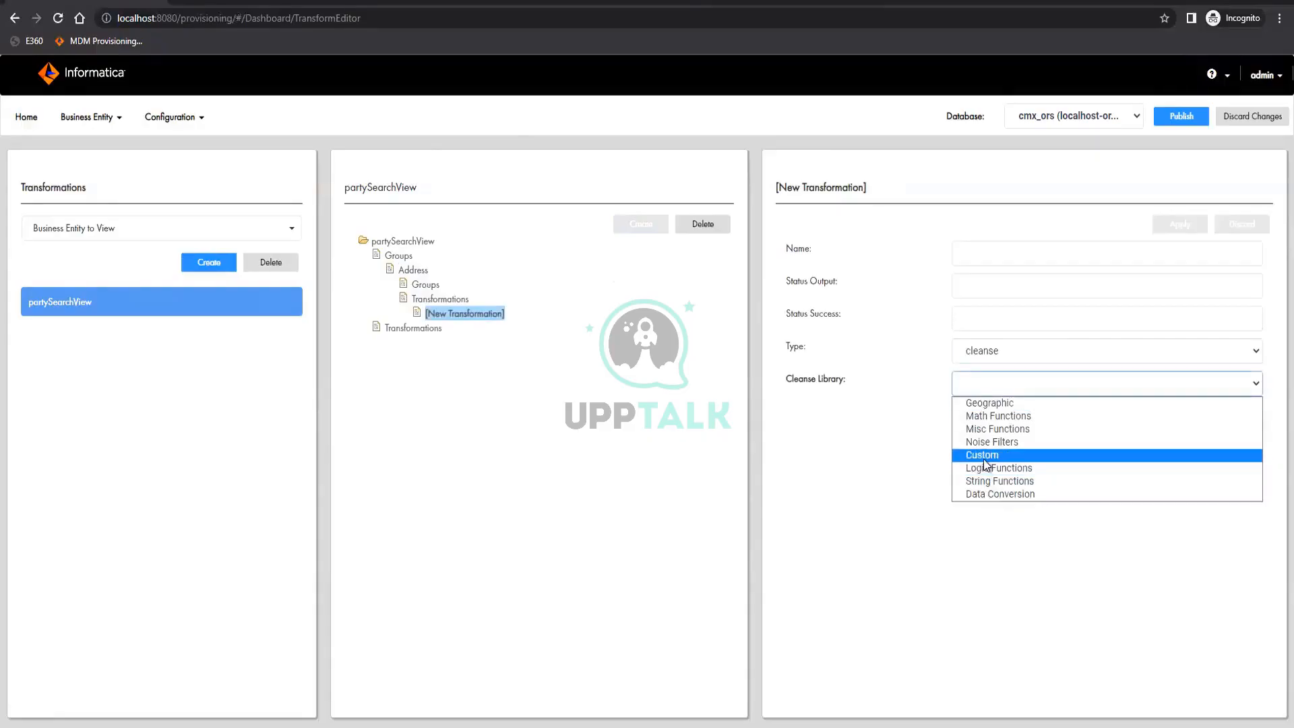
left_click(984, 456)
left_click(997, 414)
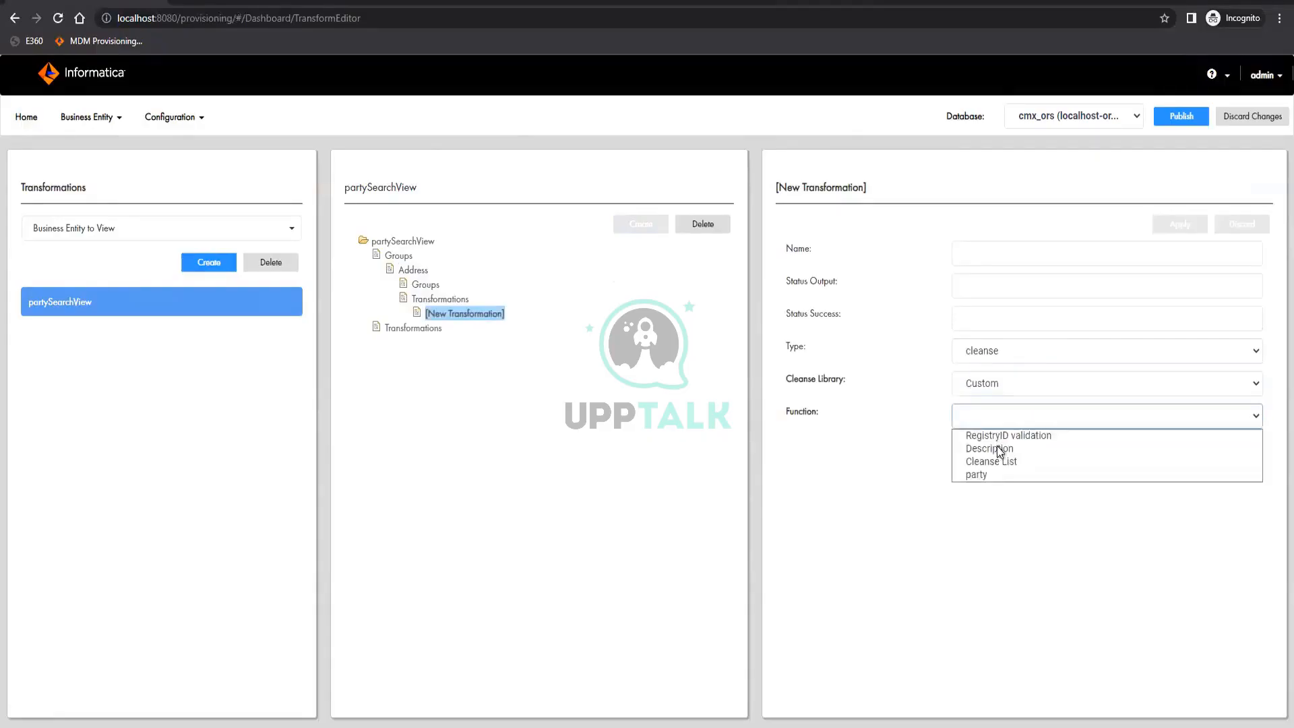
left_click(985, 493)
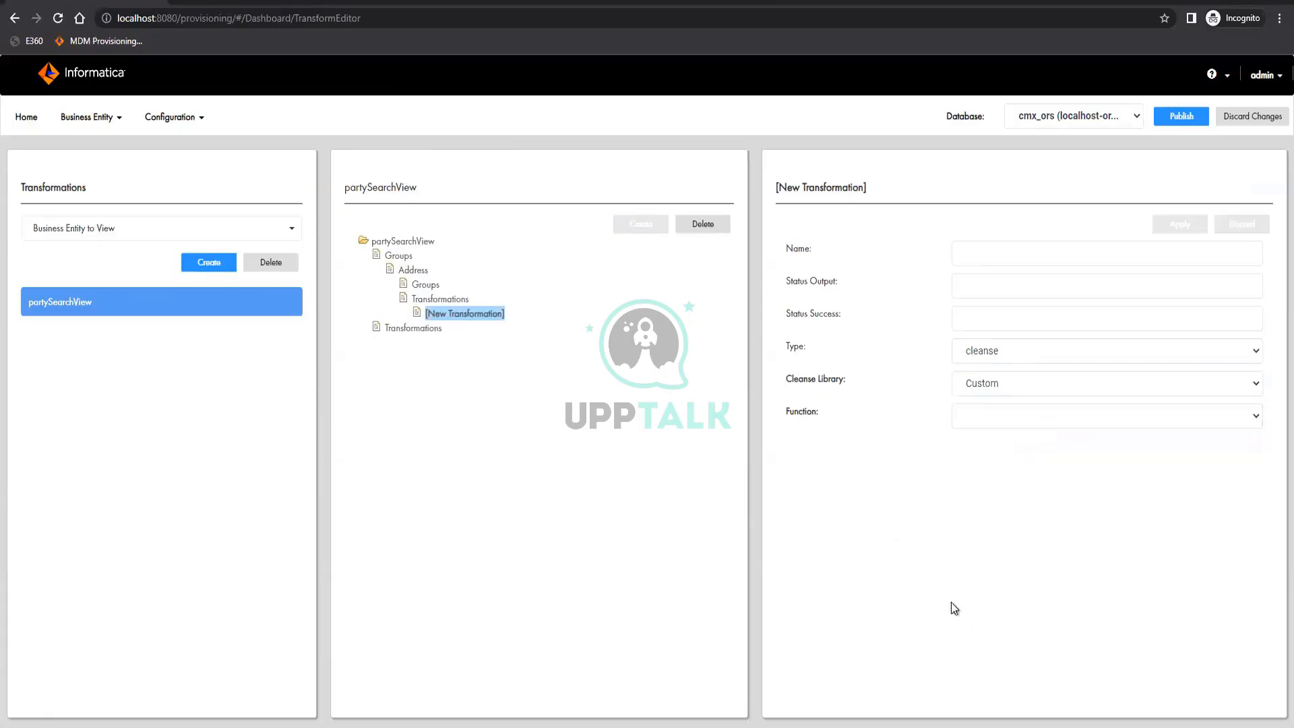
Set the transformation type to direct and map the addressLine1 input field to the addressLine2 output field
left_click(1004, 355)
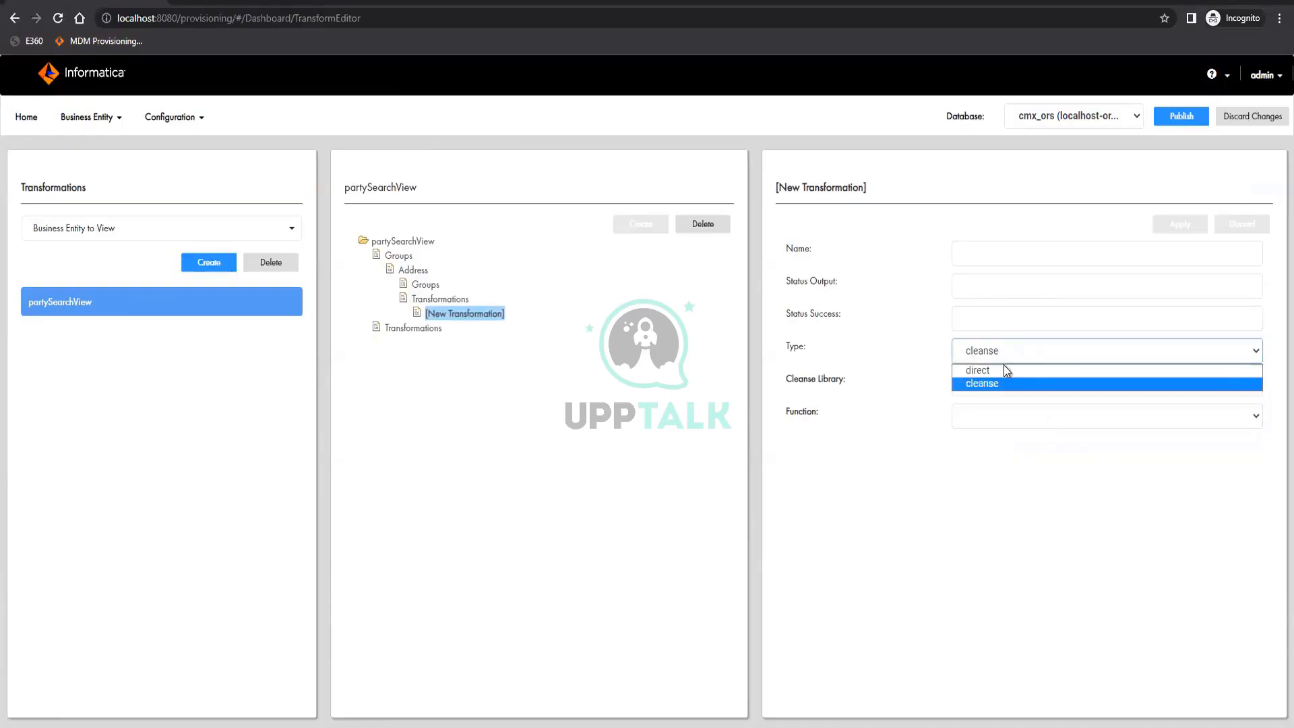
left_click(1004, 366)
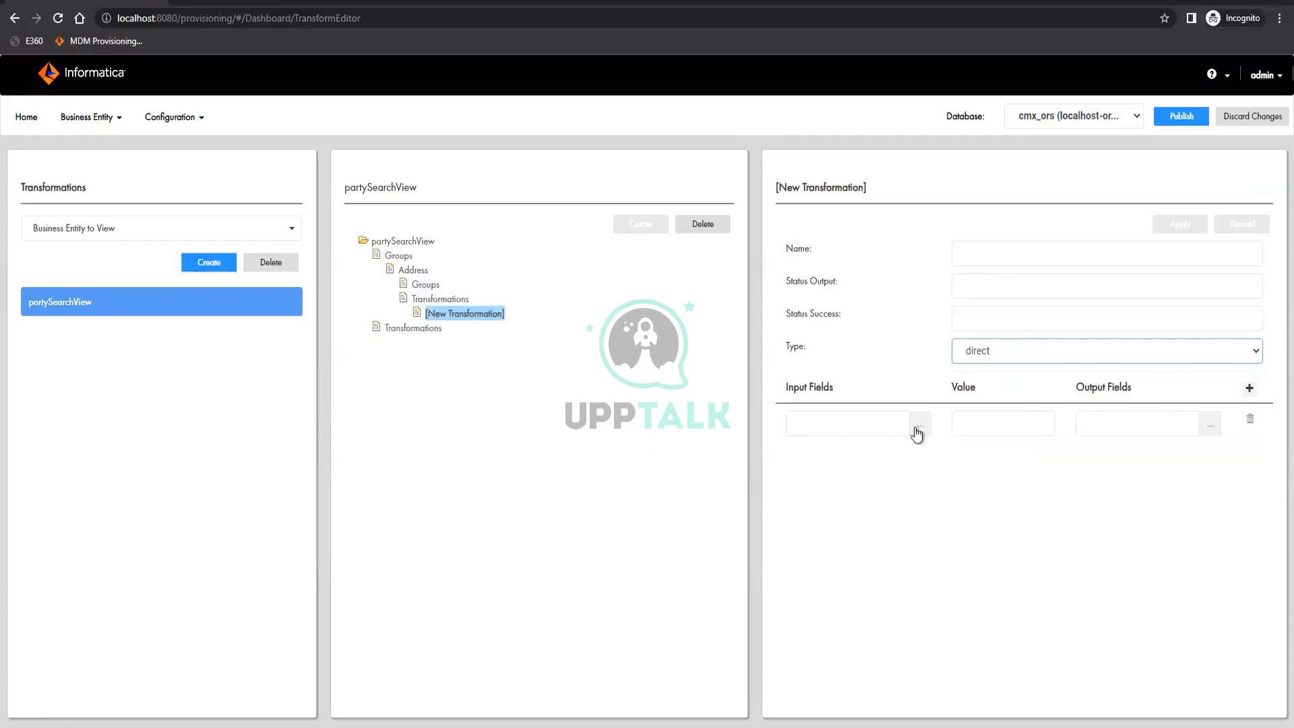
left_click(880, 470)
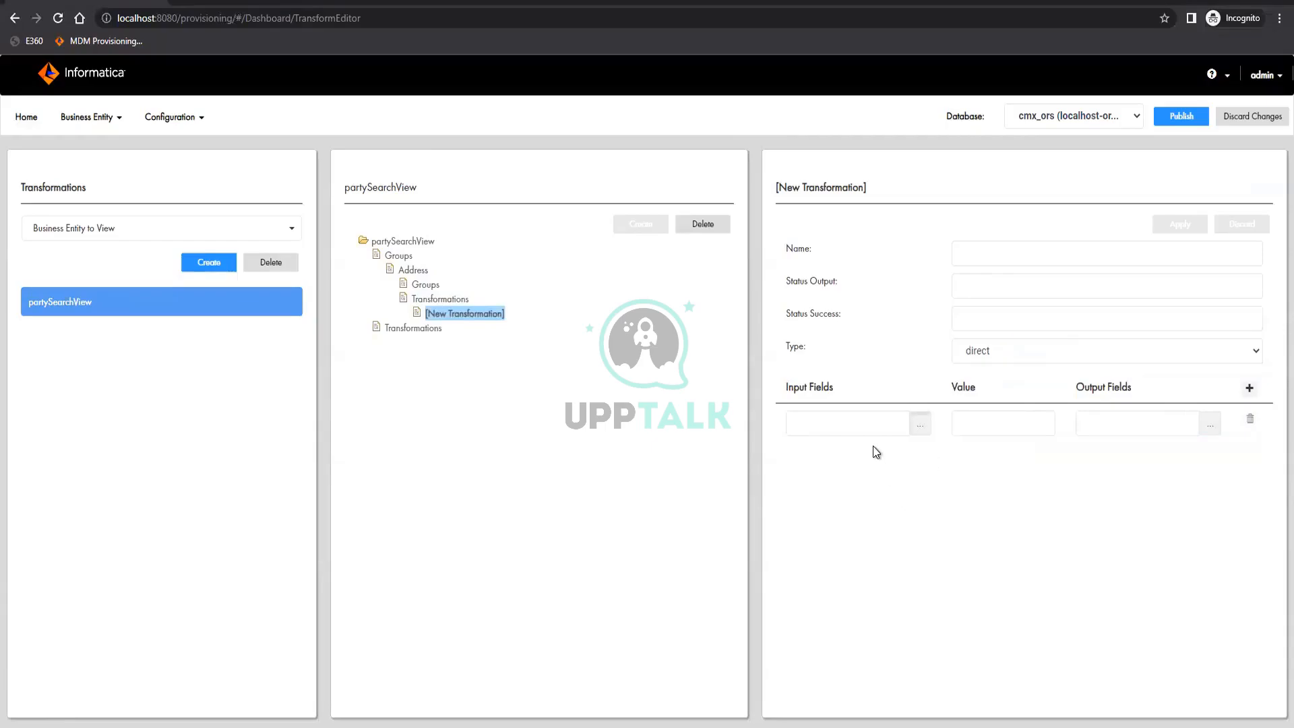
left_click(911, 433)
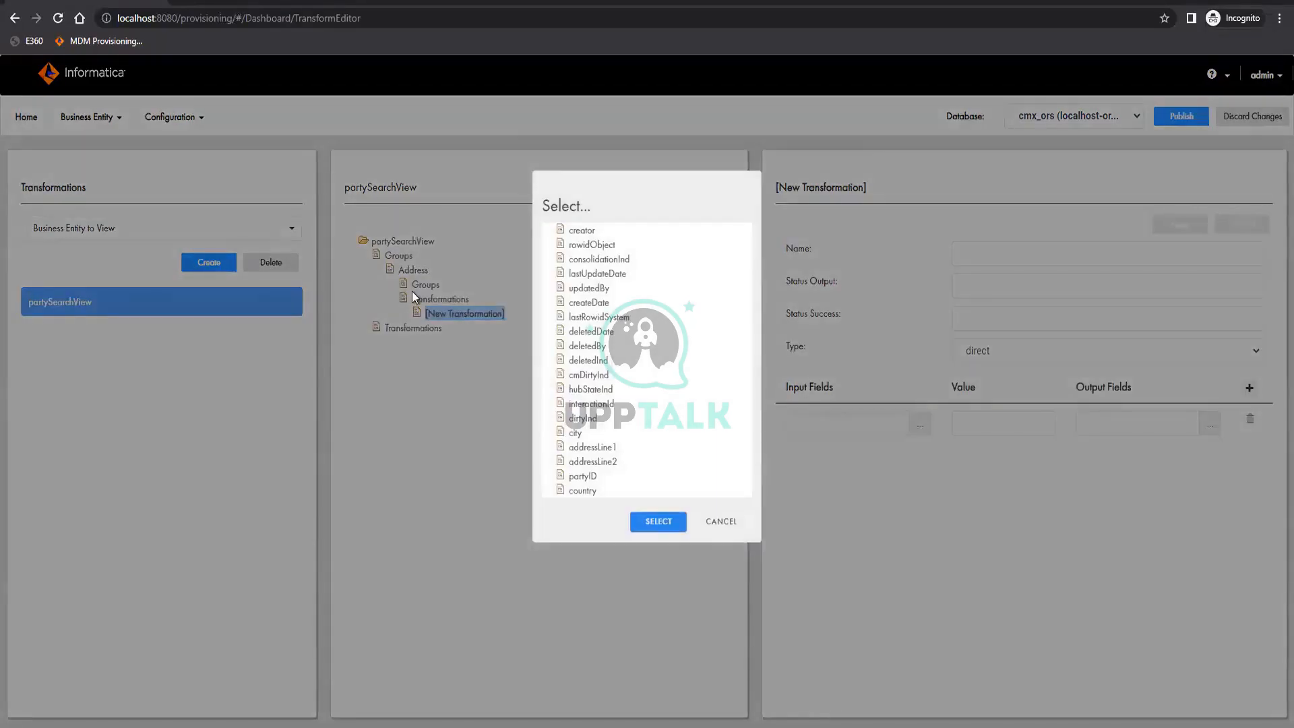
left_click(587, 447)
left_click(739, 537)
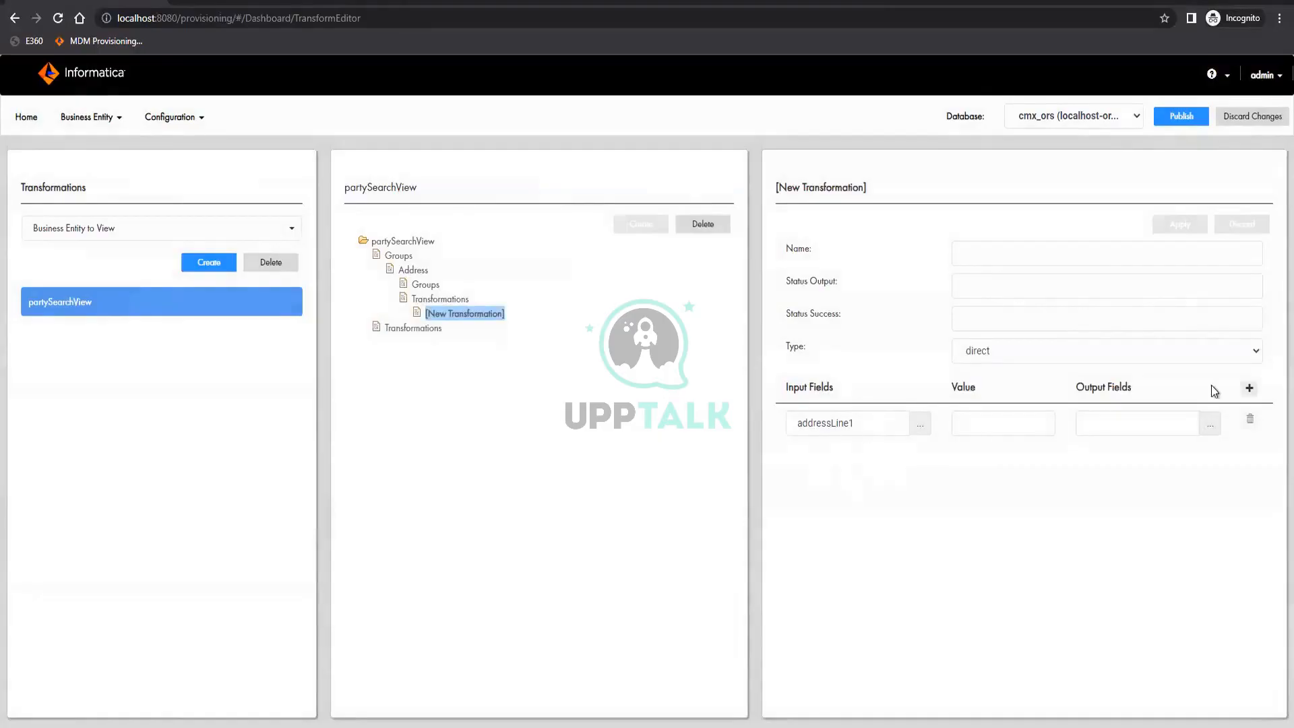
left_click(1212, 425)
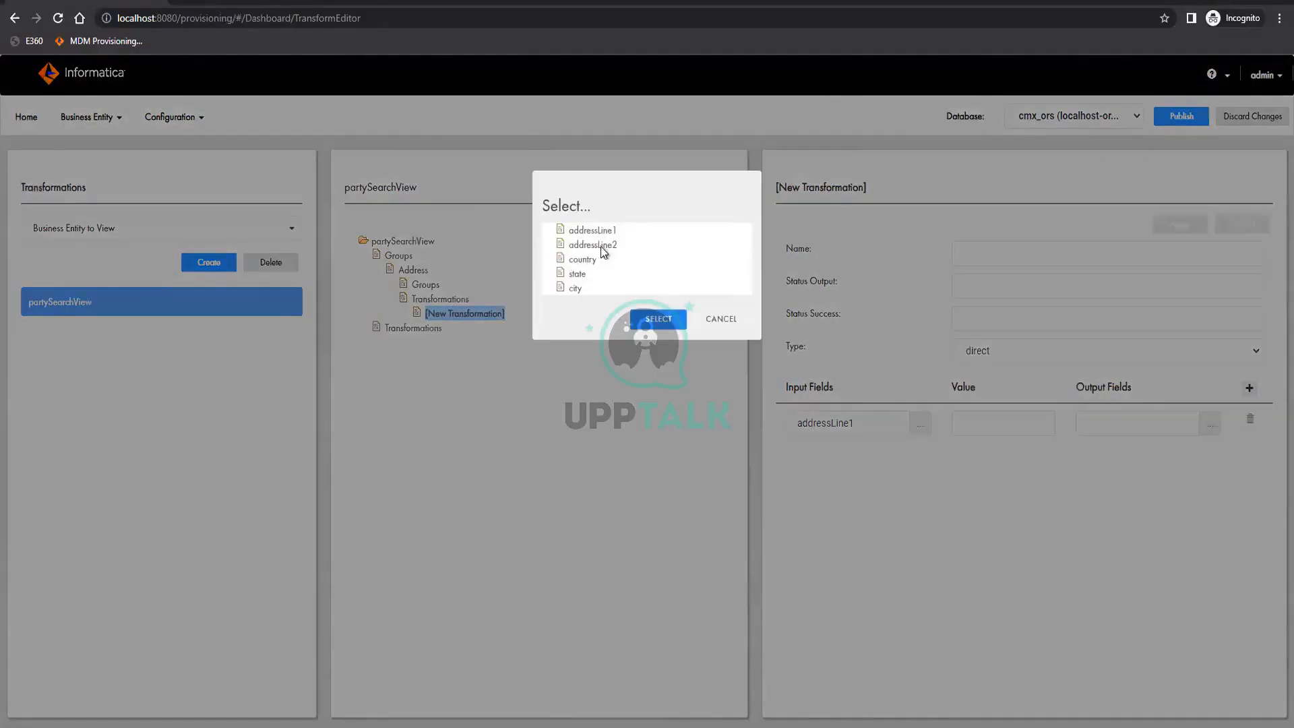
left_click(600, 245)
left_click(658, 319)
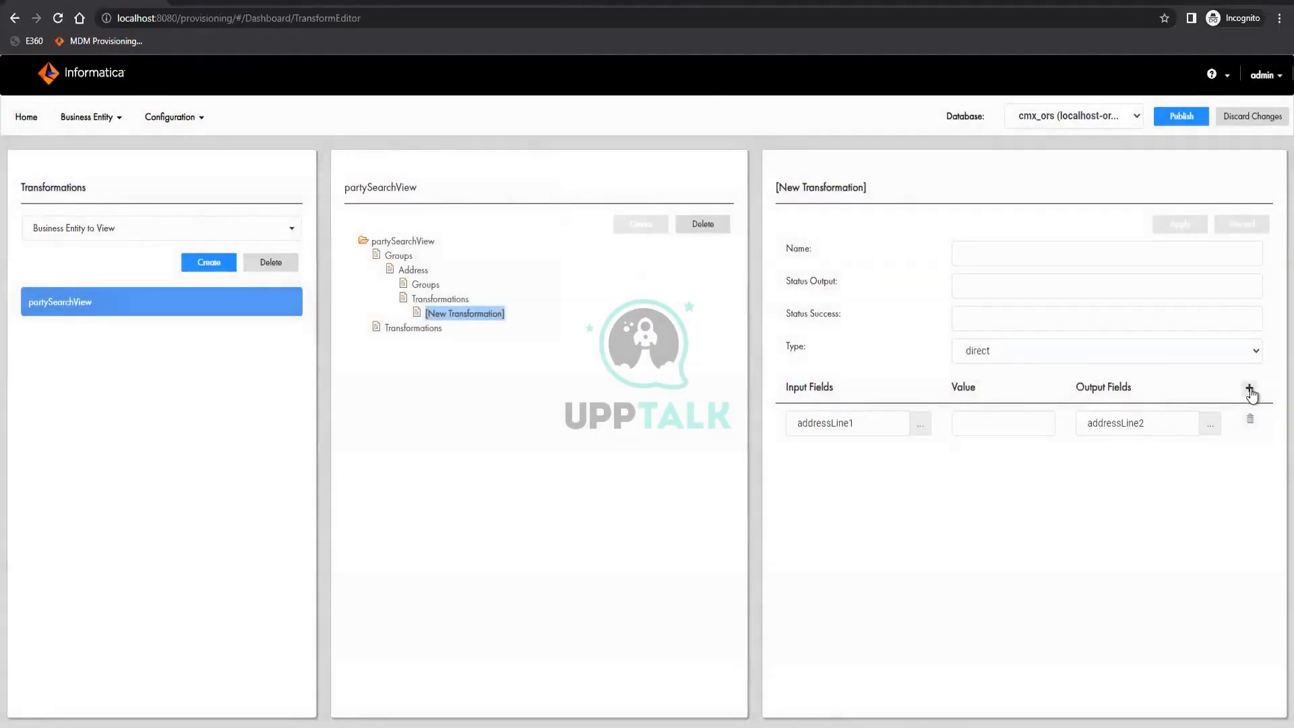
Add four more mapping rows and set the second row's input field to addressLine2
left_click(1248, 388)
left_click(1248, 388)
left_click(1248, 388)
left_click(1248, 388)
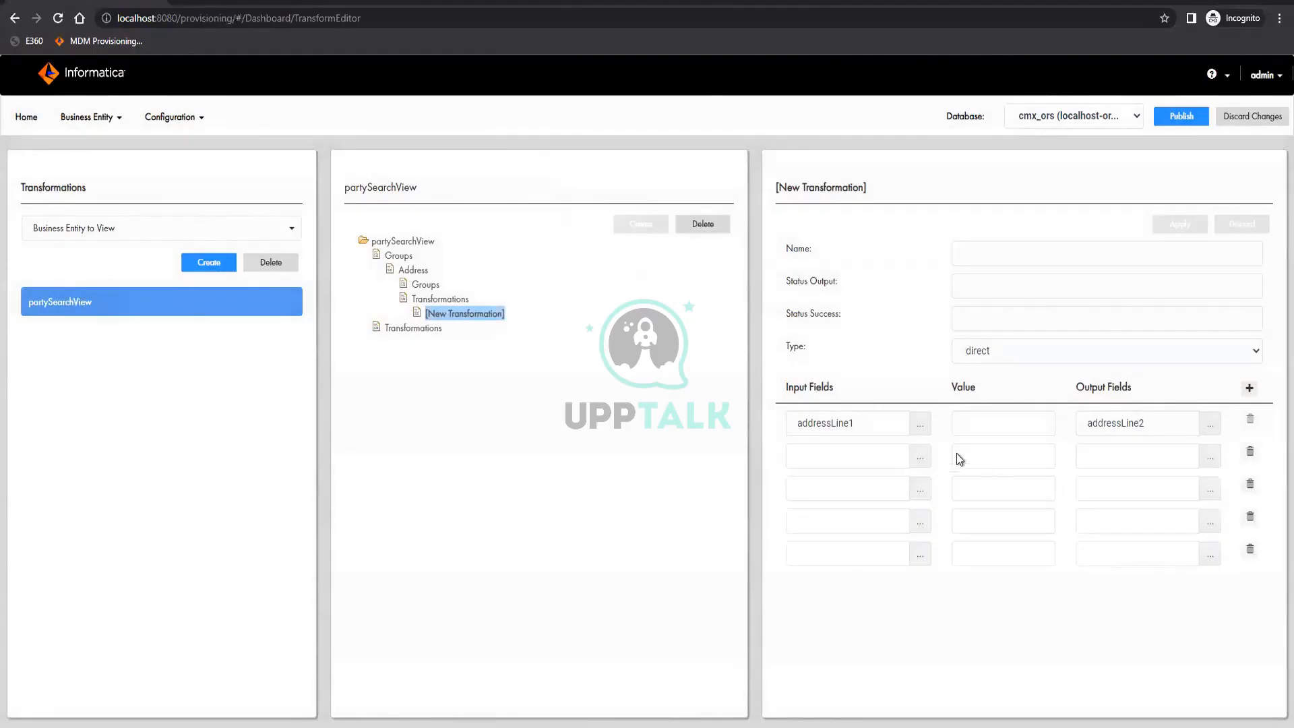
left_click(921, 457)
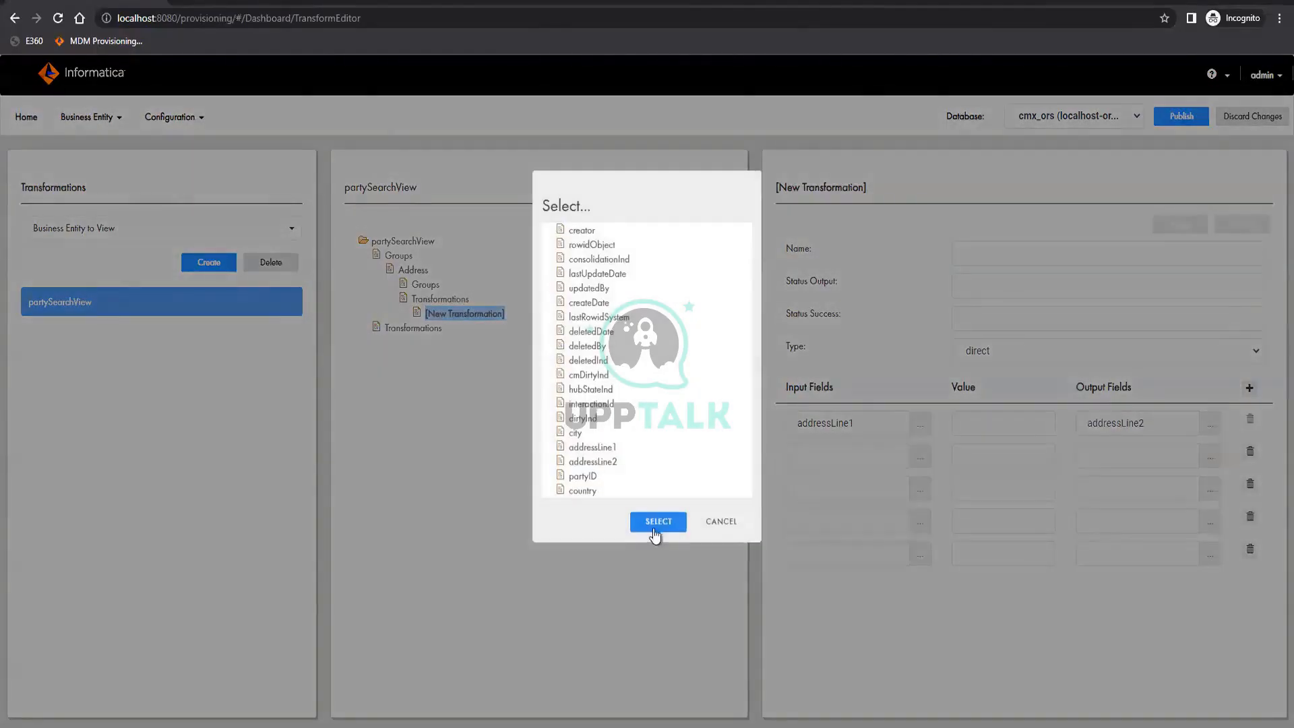
left_click(655, 528)
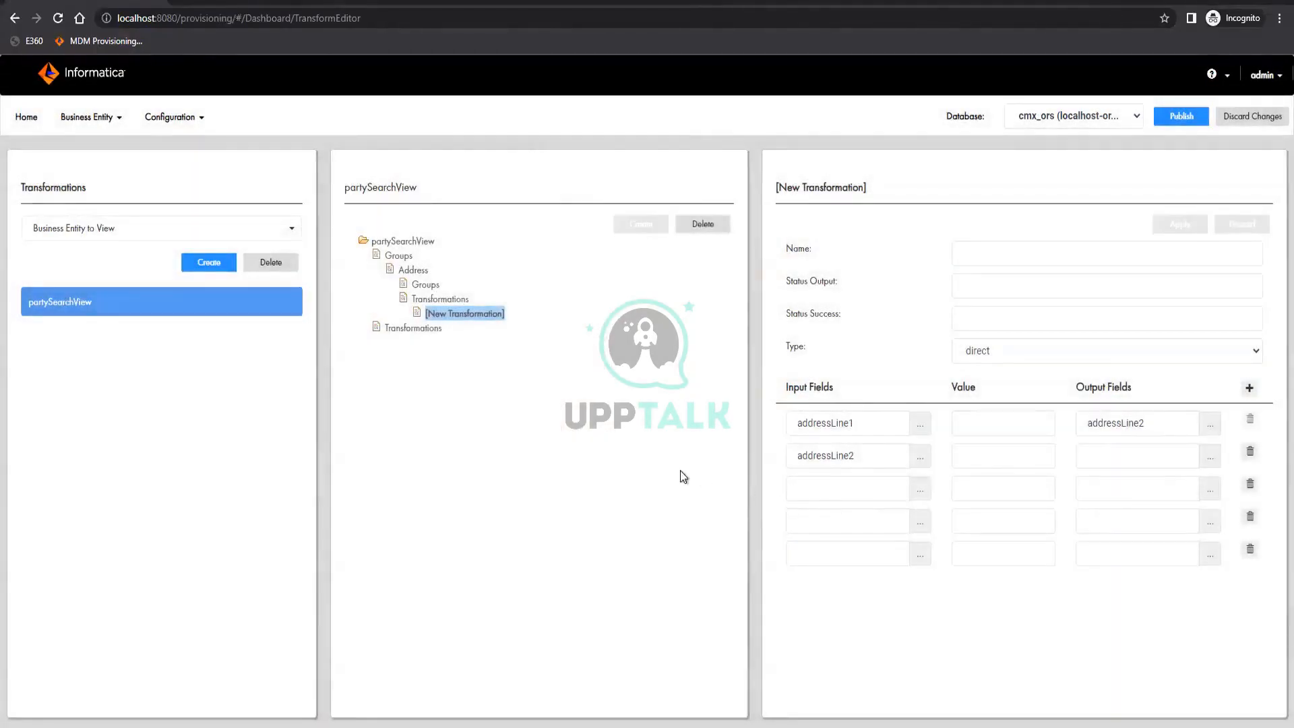
Set the input fields of the third and fourth mapping rows to country and city
left_click(921, 487)
left_click(582, 491)
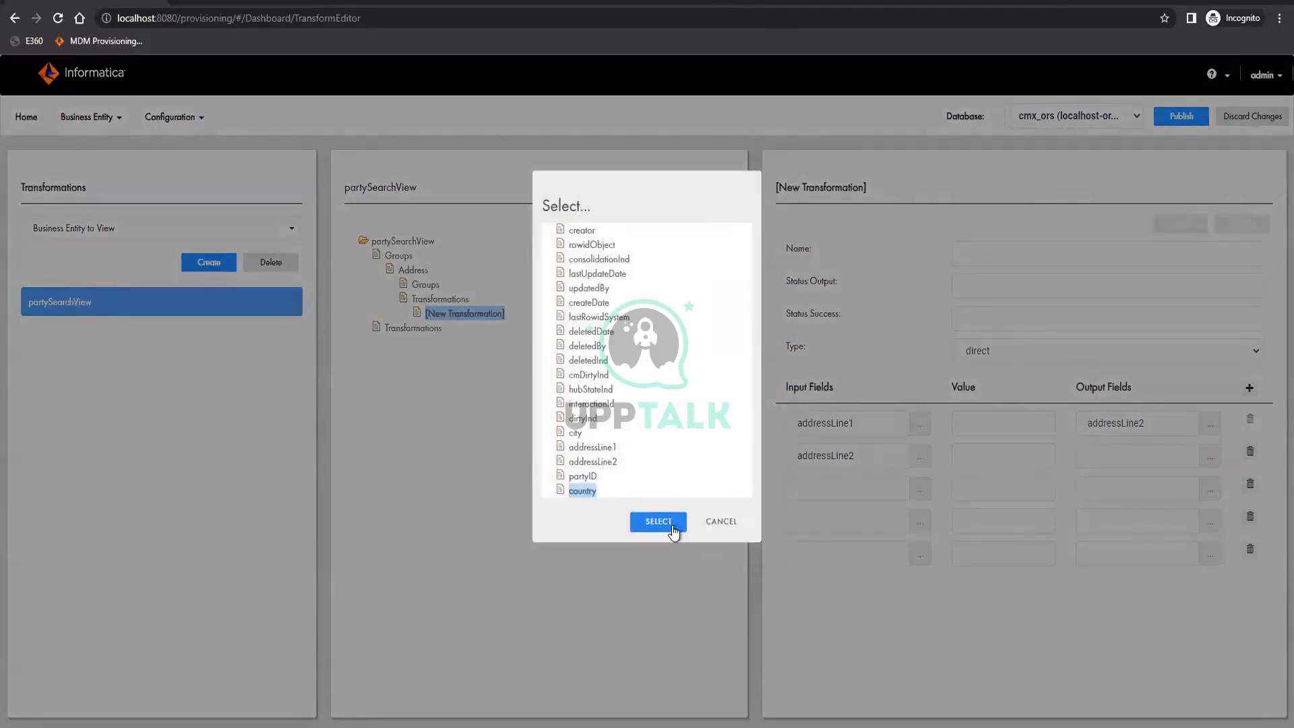
left_click(667, 526)
left_click(920, 520)
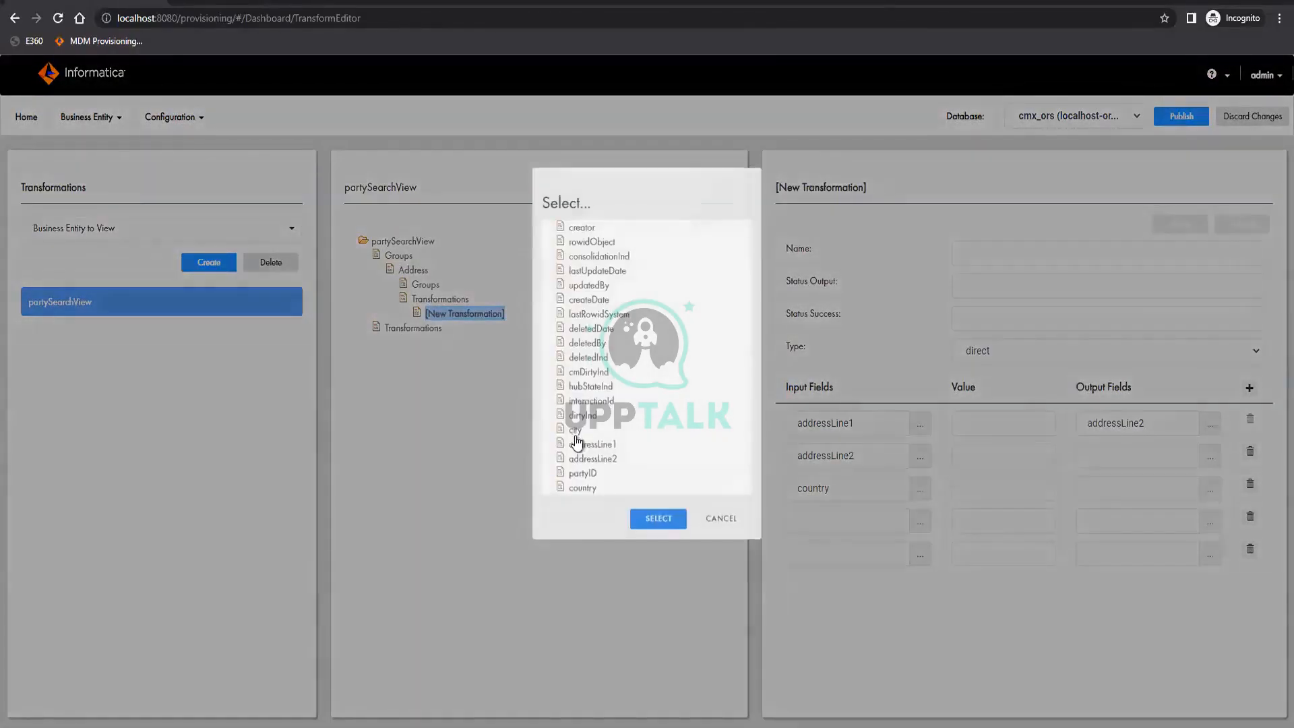
left_click(575, 430)
left_click(662, 521)
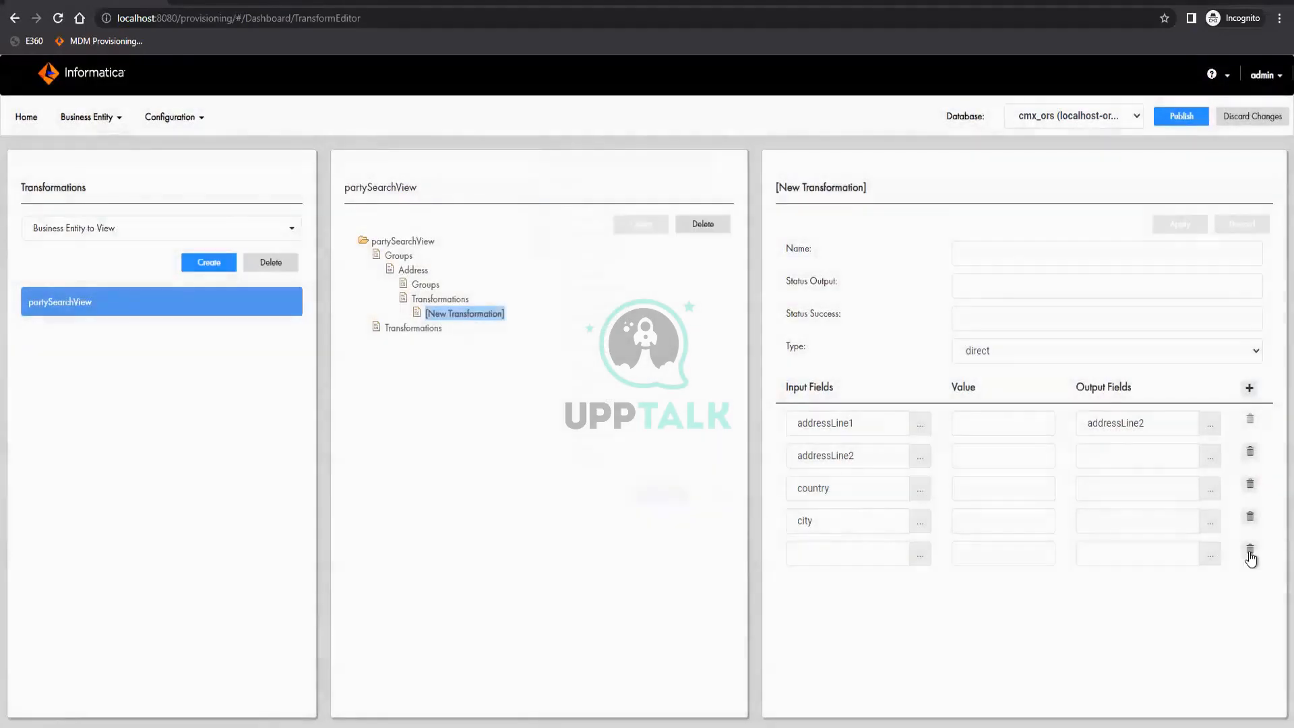
Remove the empty fifth mapping row and set the second row's output field to addressLine2
left_click(1249, 559)
left_click(1210, 457)
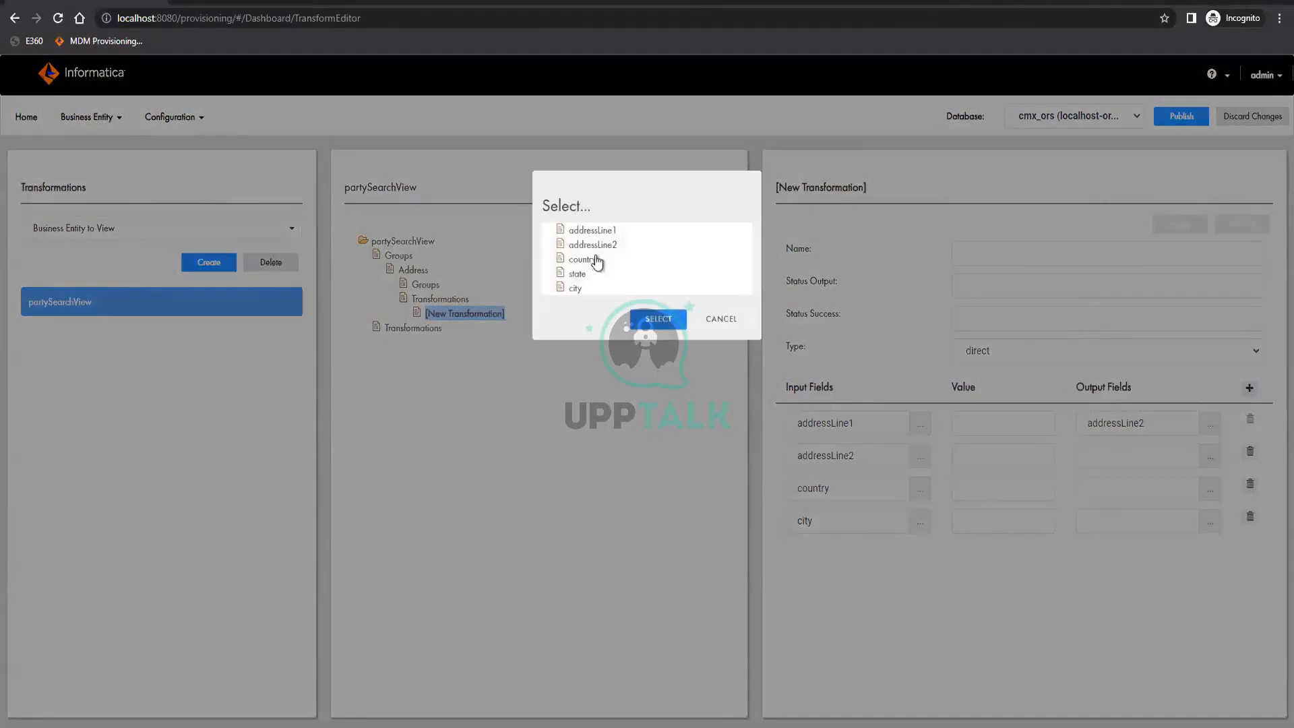
left_click(593, 244)
left_click(659, 320)
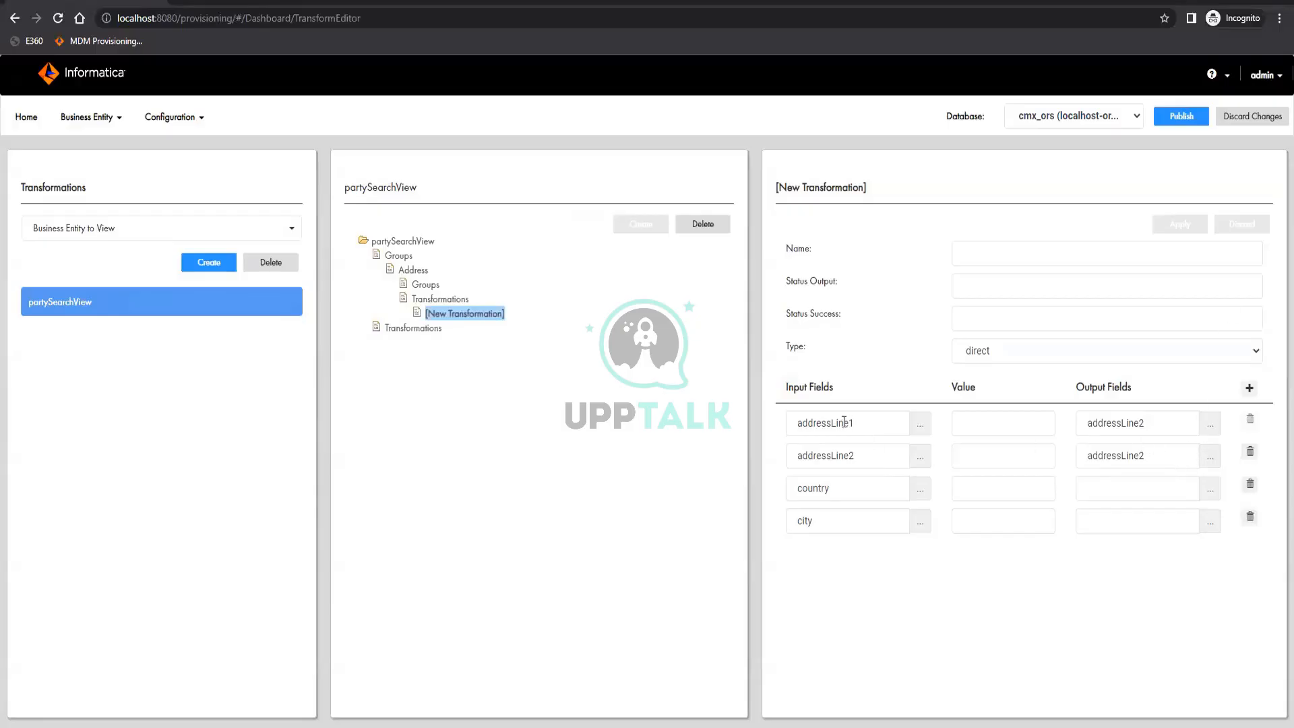
Change the first mapping row's output field to addressLine1
left_click(1210, 423)
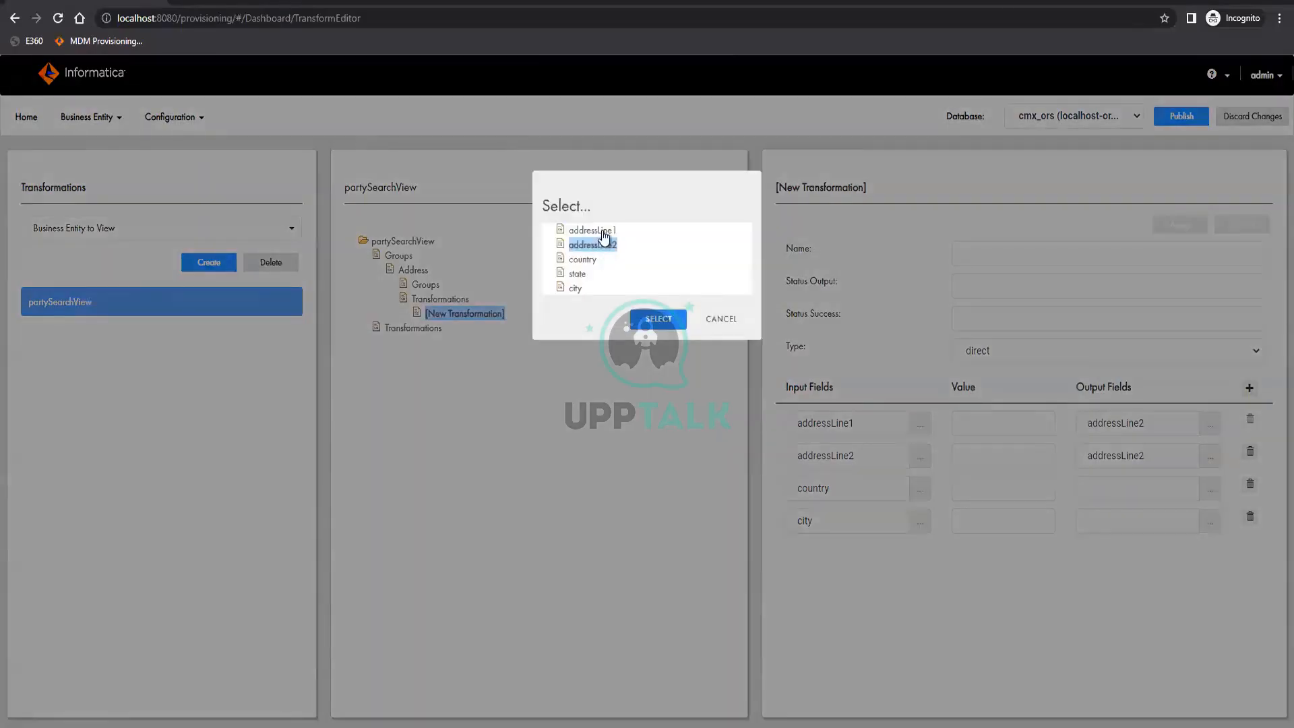
left_click(602, 231)
left_click(656, 330)
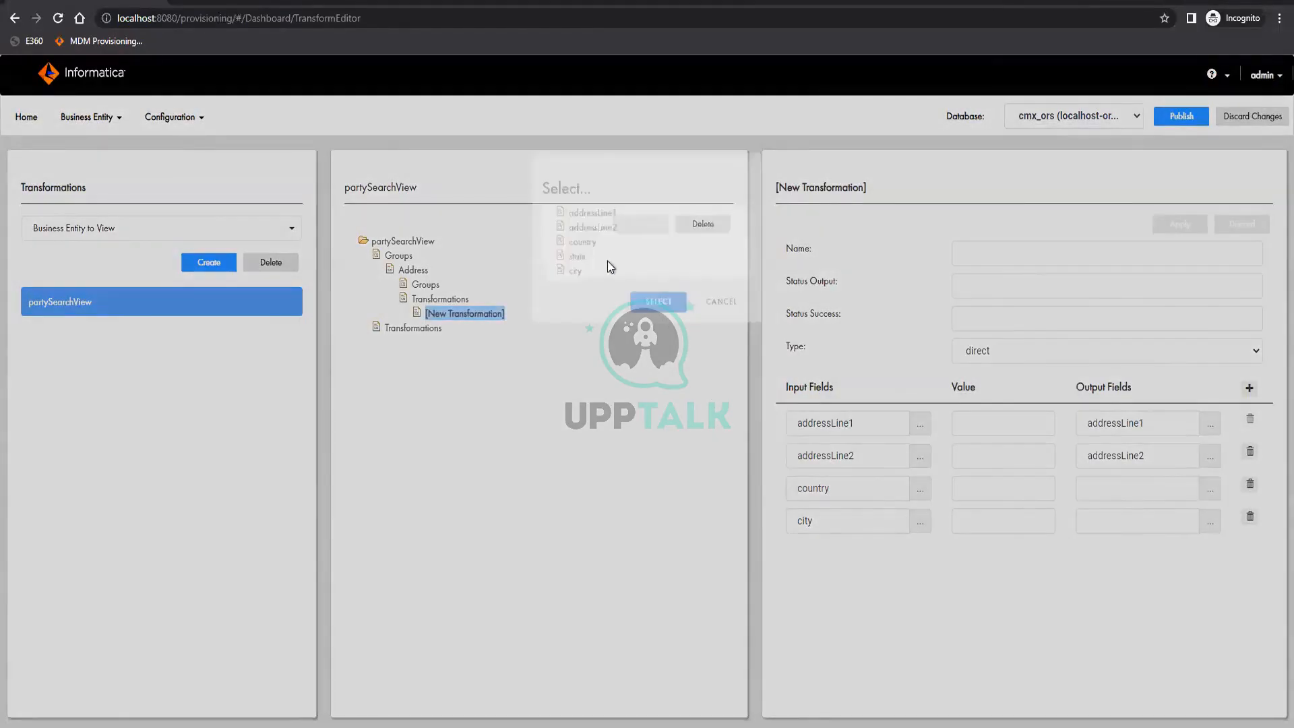
Set the output fields of the country and city mapping rows to country and city respectively
left_click(590, 261)
left_click(663, 320)
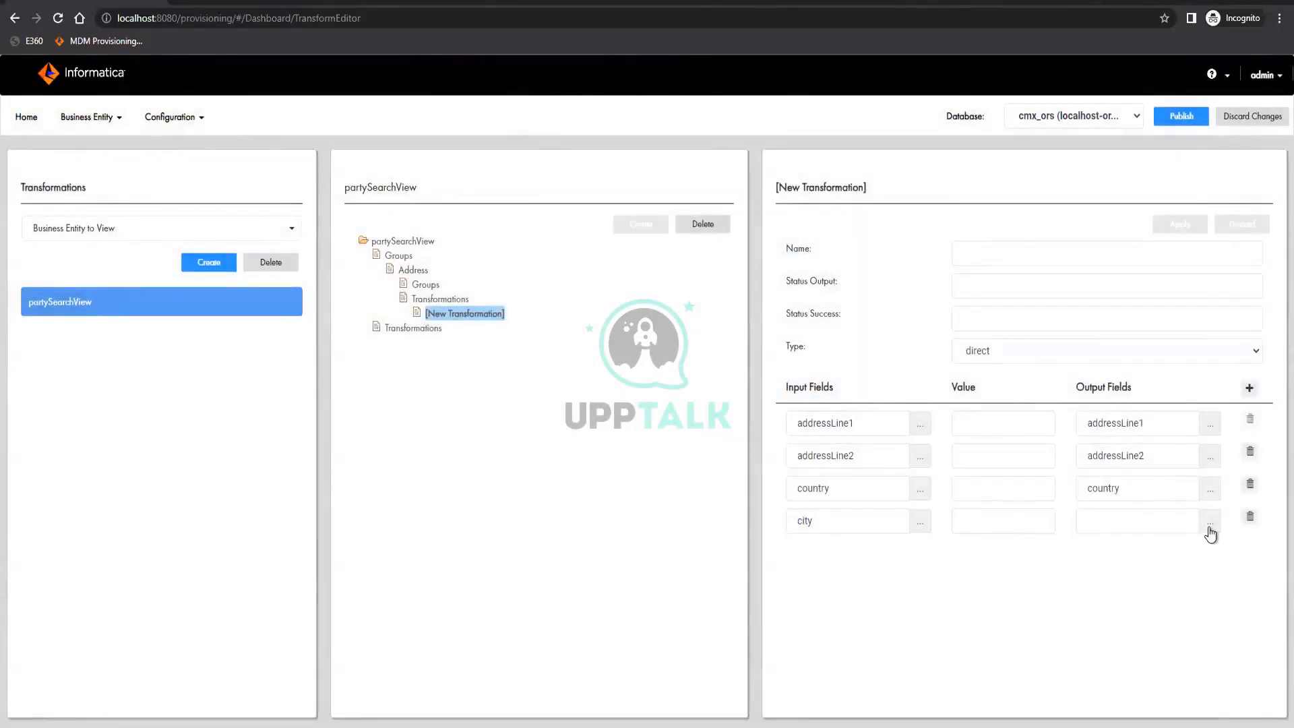
left_click(1209, 529)
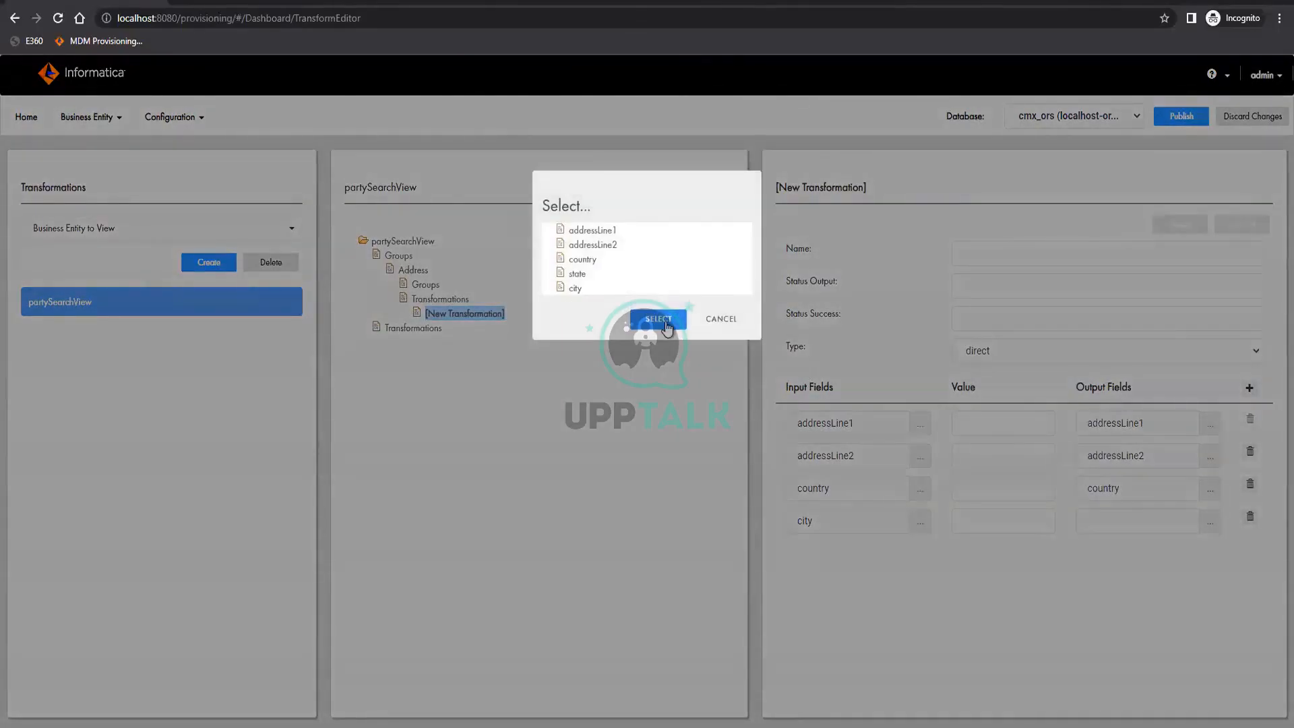
left_click(664, 322)
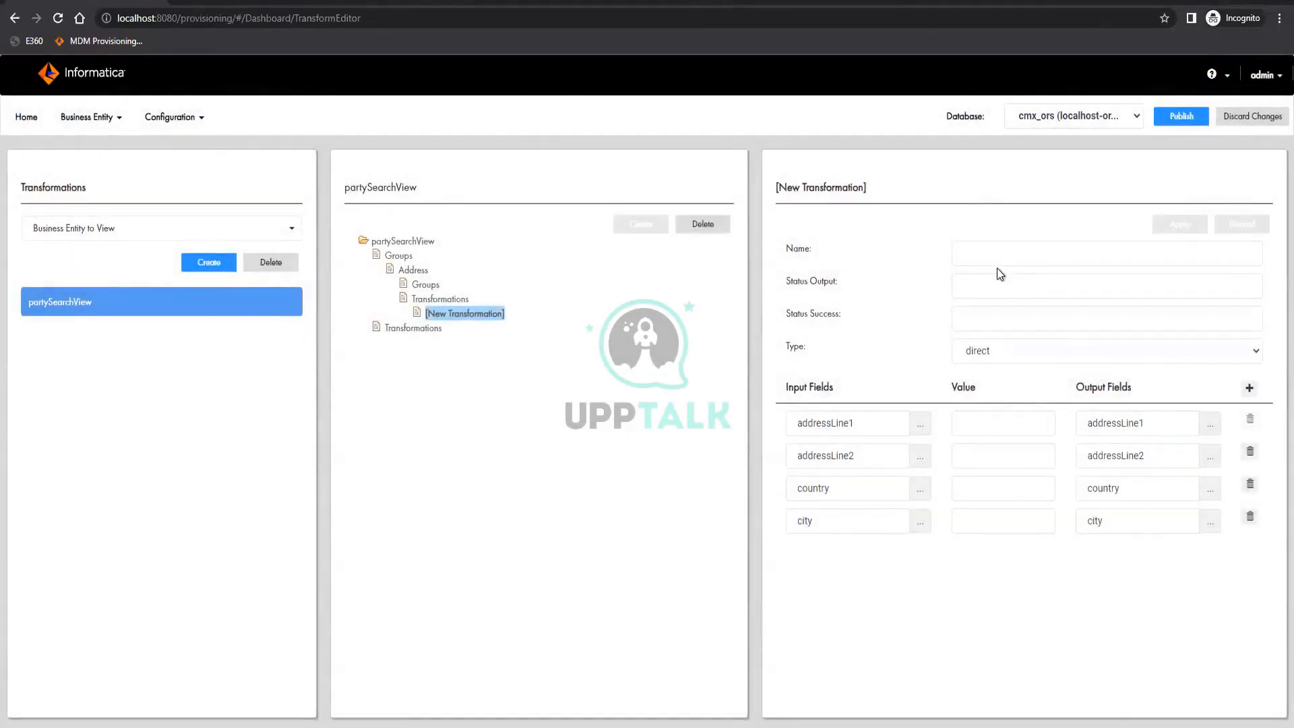
Name the Address group's new transformation direct and apply the changes
left_click(996, 258)
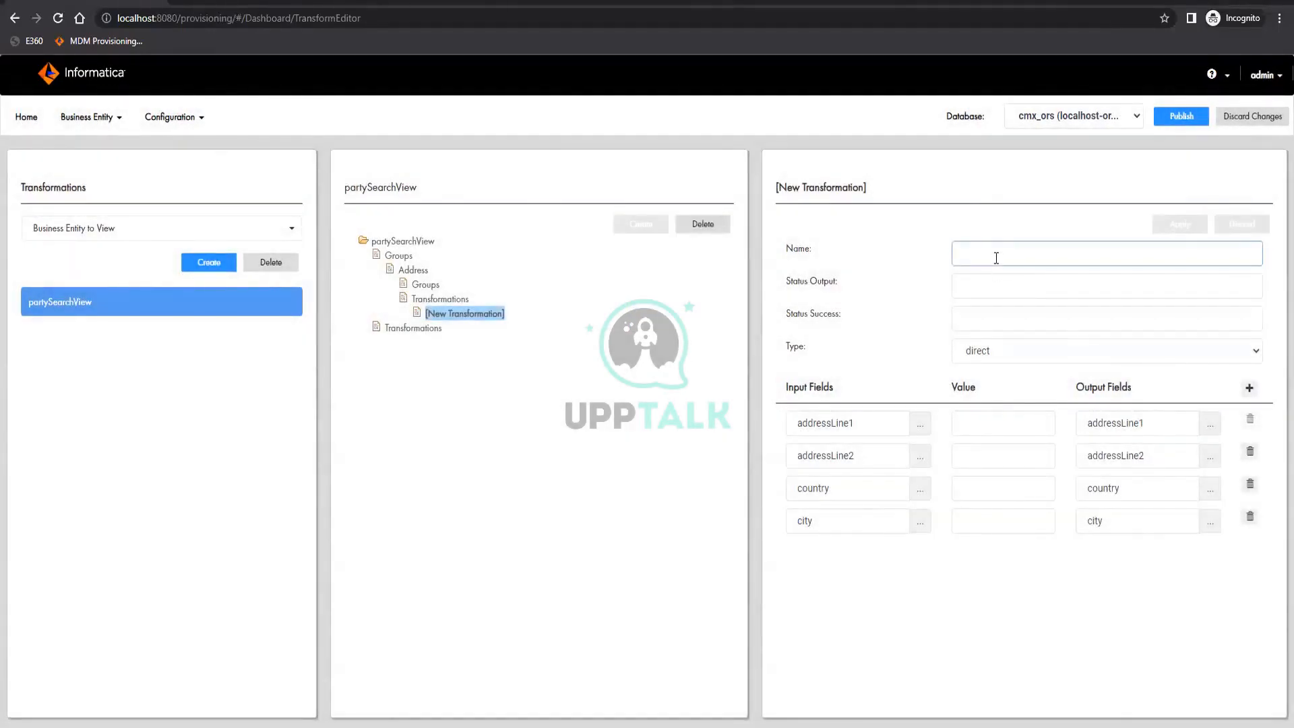
type("direct")
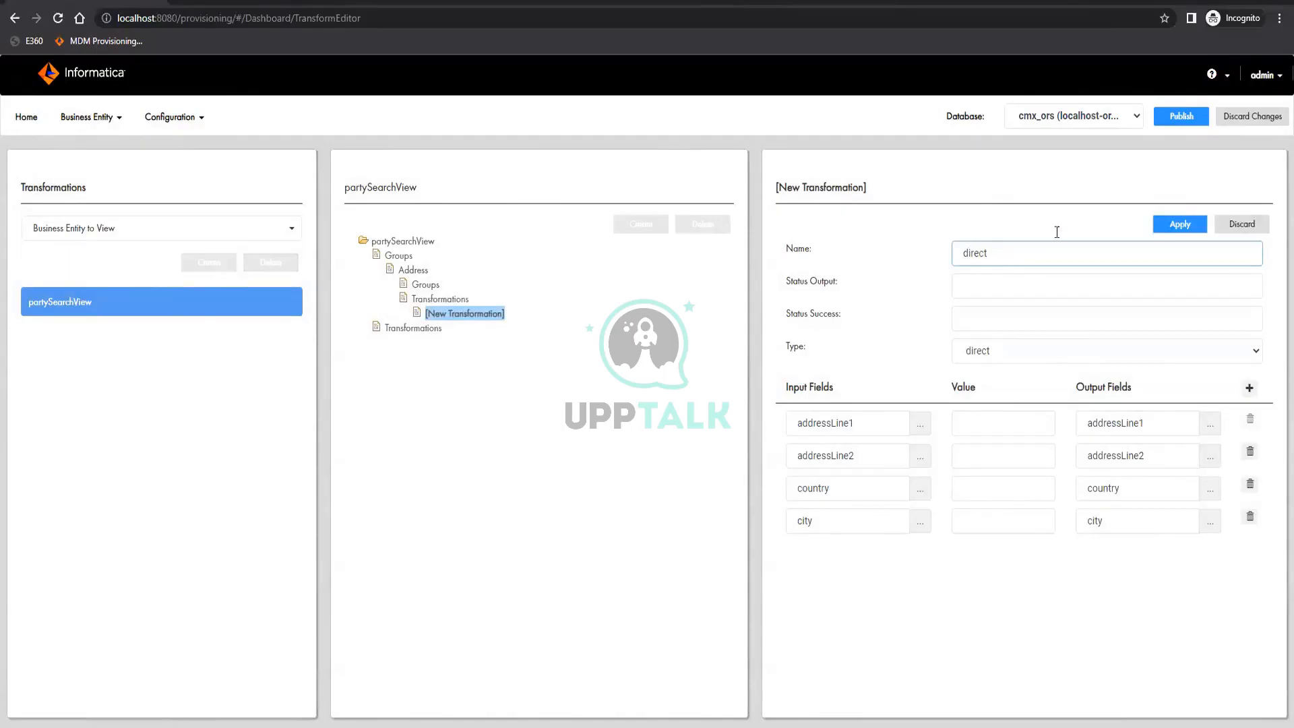
left_click(1197, 226)
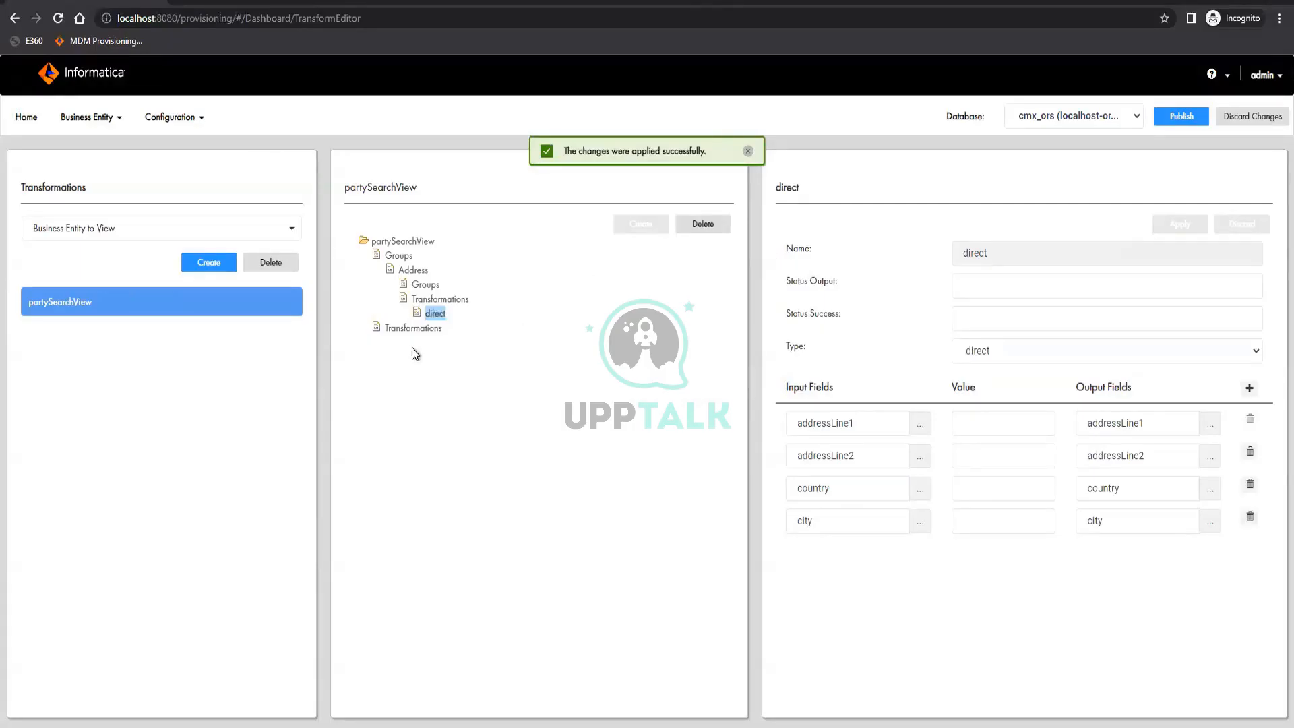
Create a transformation of type direct under the root-level Transformations node of partySearchView
left_click(414, 331)
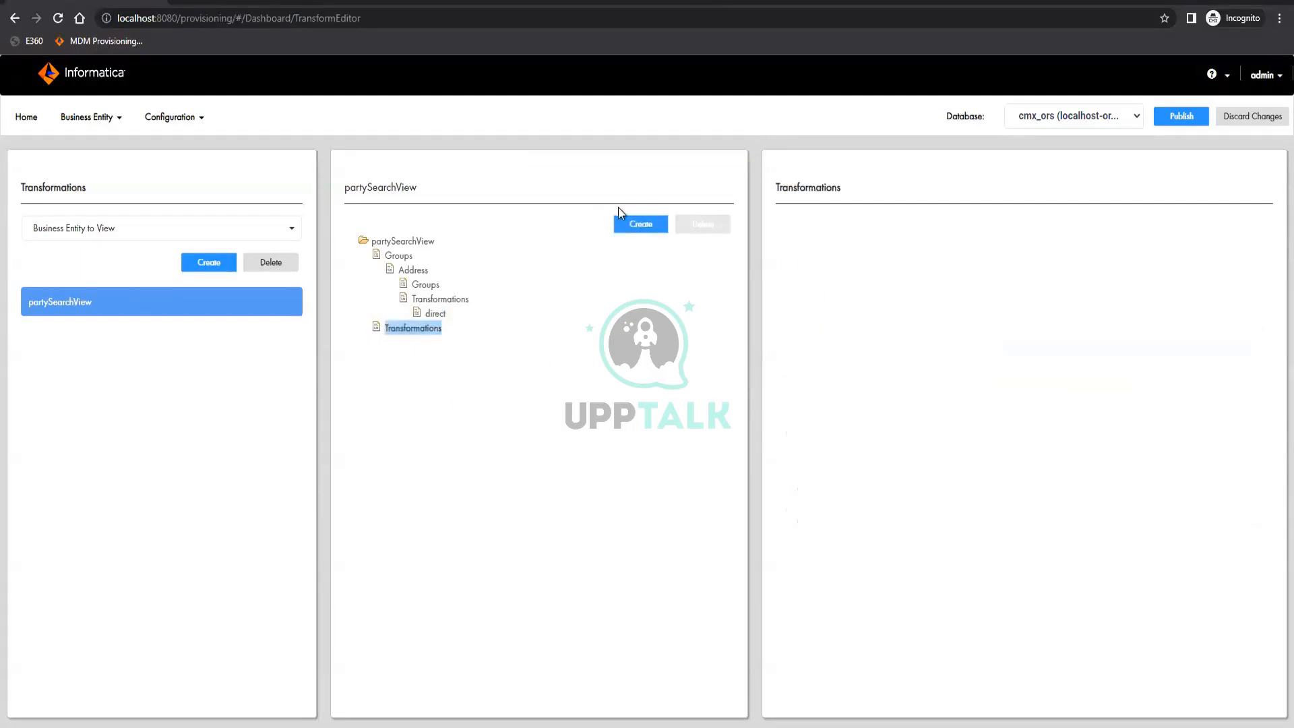
left_click(642, 227)
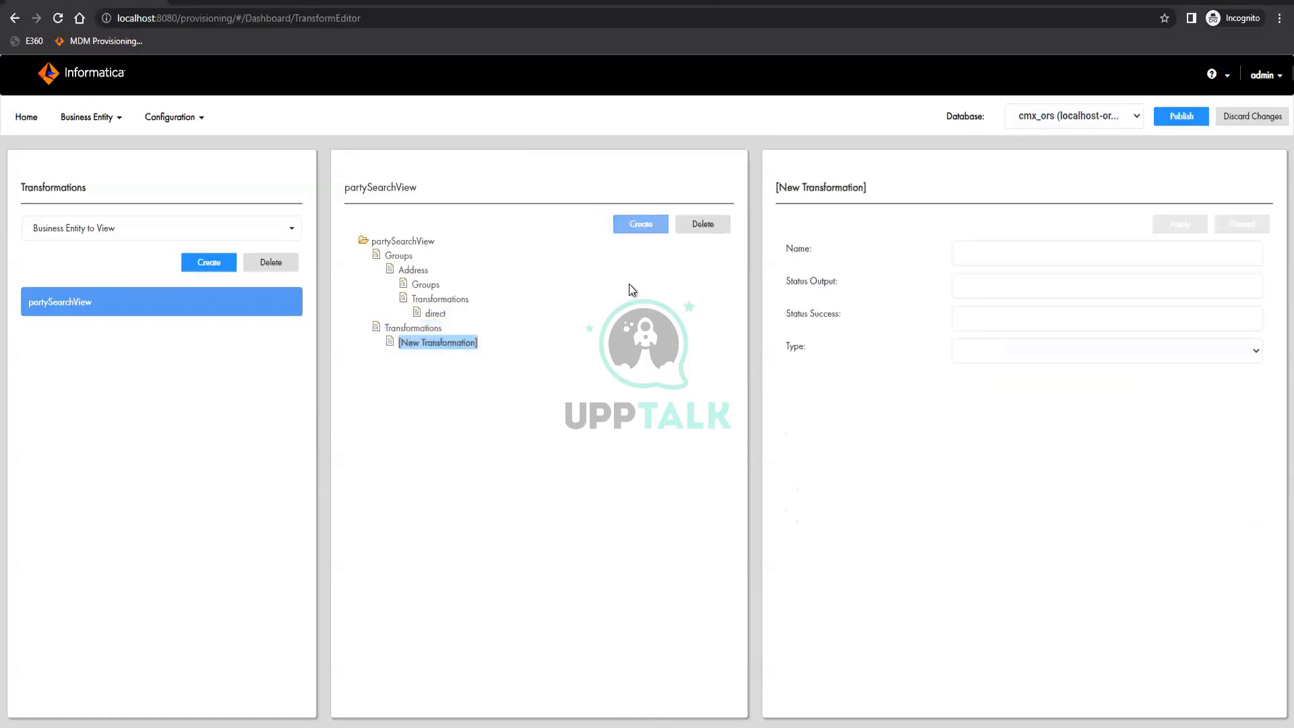
left_click(1056, 352)
left_click(1002, 440)
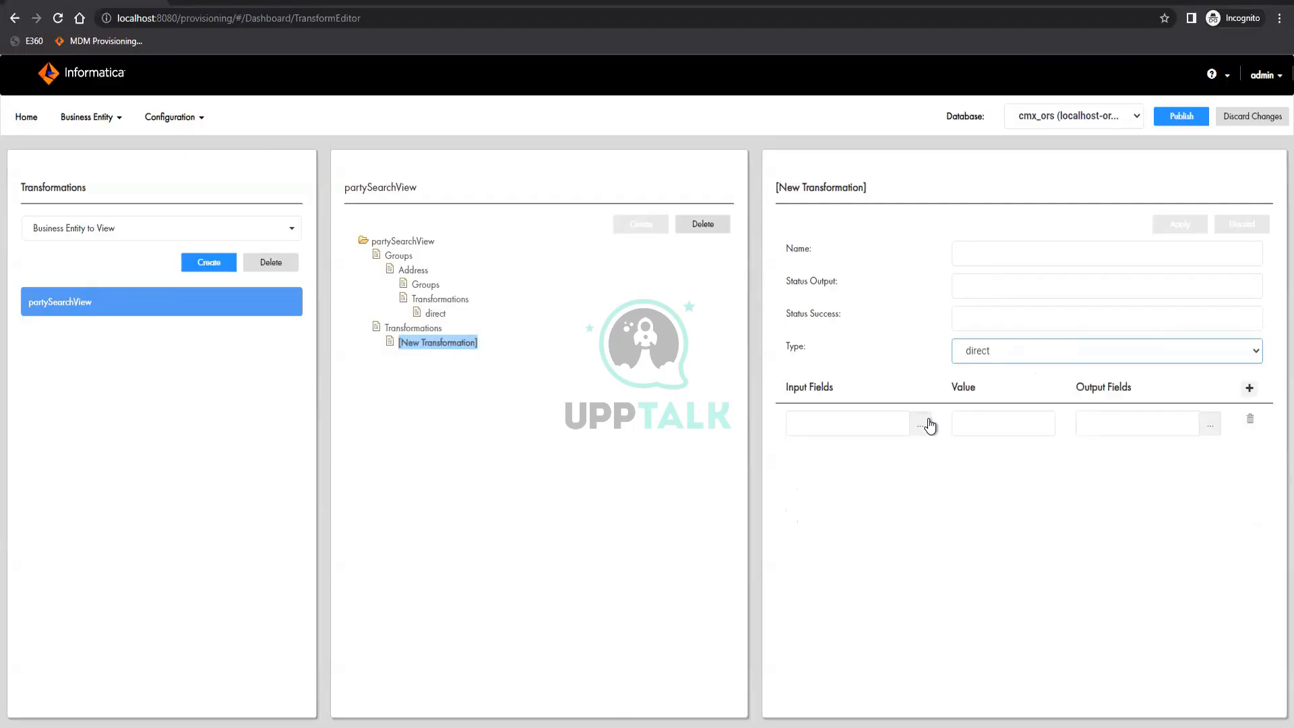
Map the status input field to the status output field in the first mapping row
left_click(927, 423)
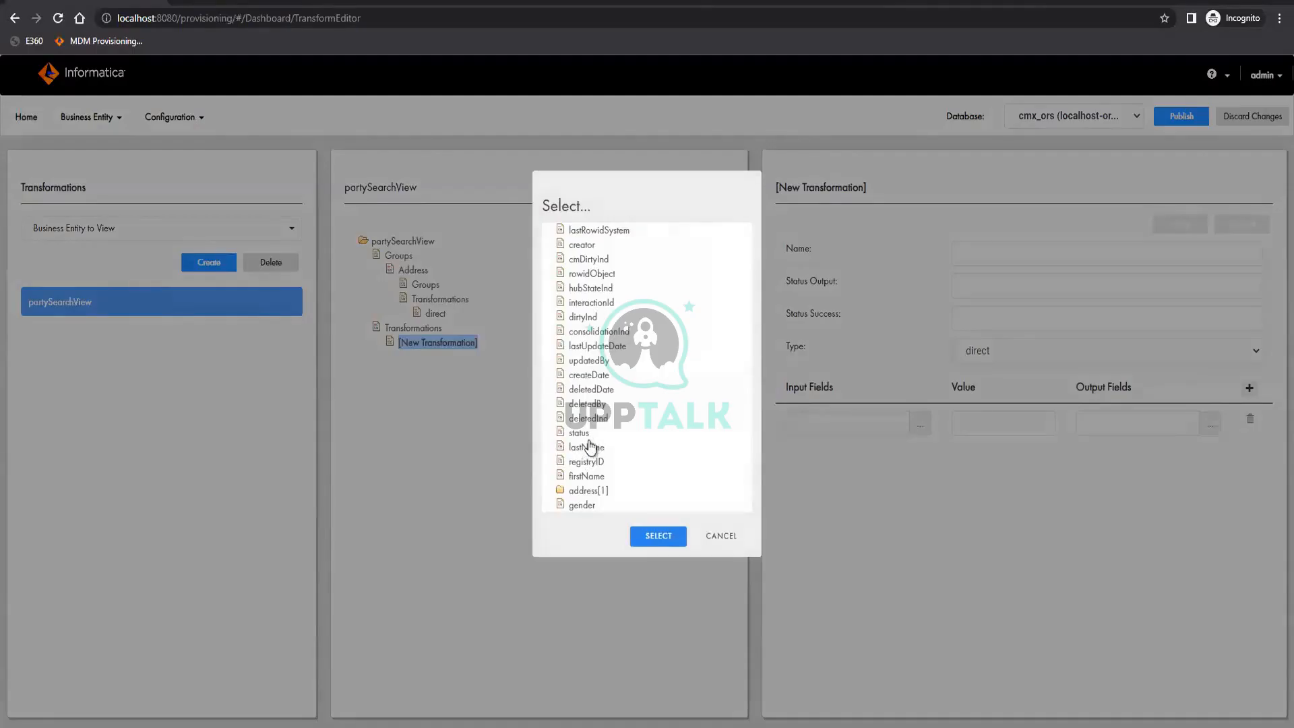
left_click(586, 447)
left_click(578, 433)
left_click(665, 539)
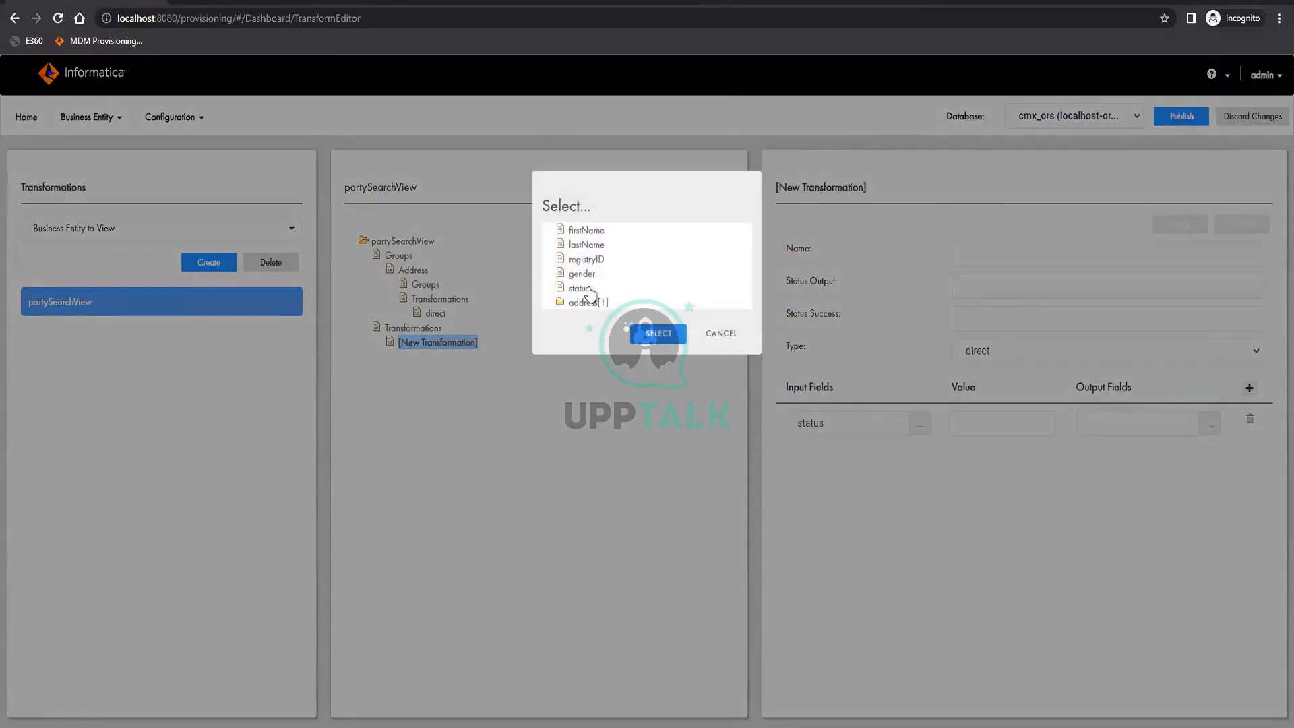
left_click(585, 288)
left_click(675, 341)
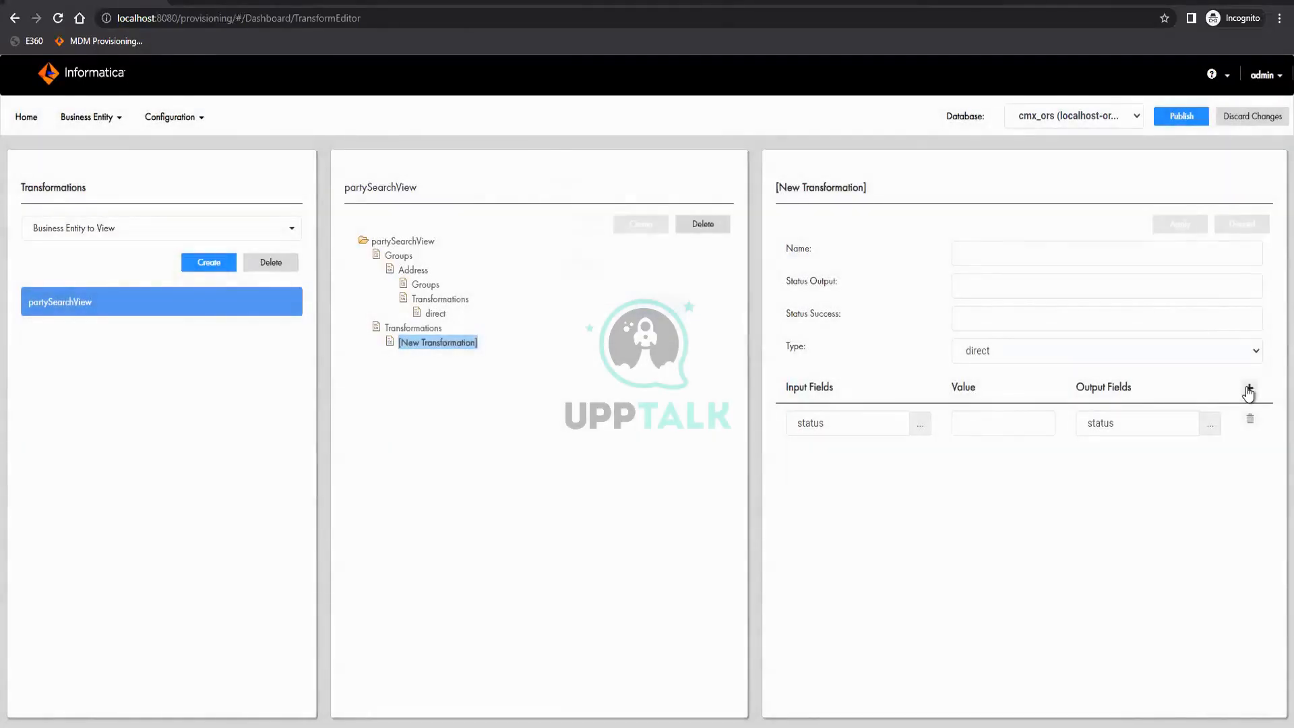
Add four more mapping rows and set the second row's output field to gender
left_click(1248, 389)
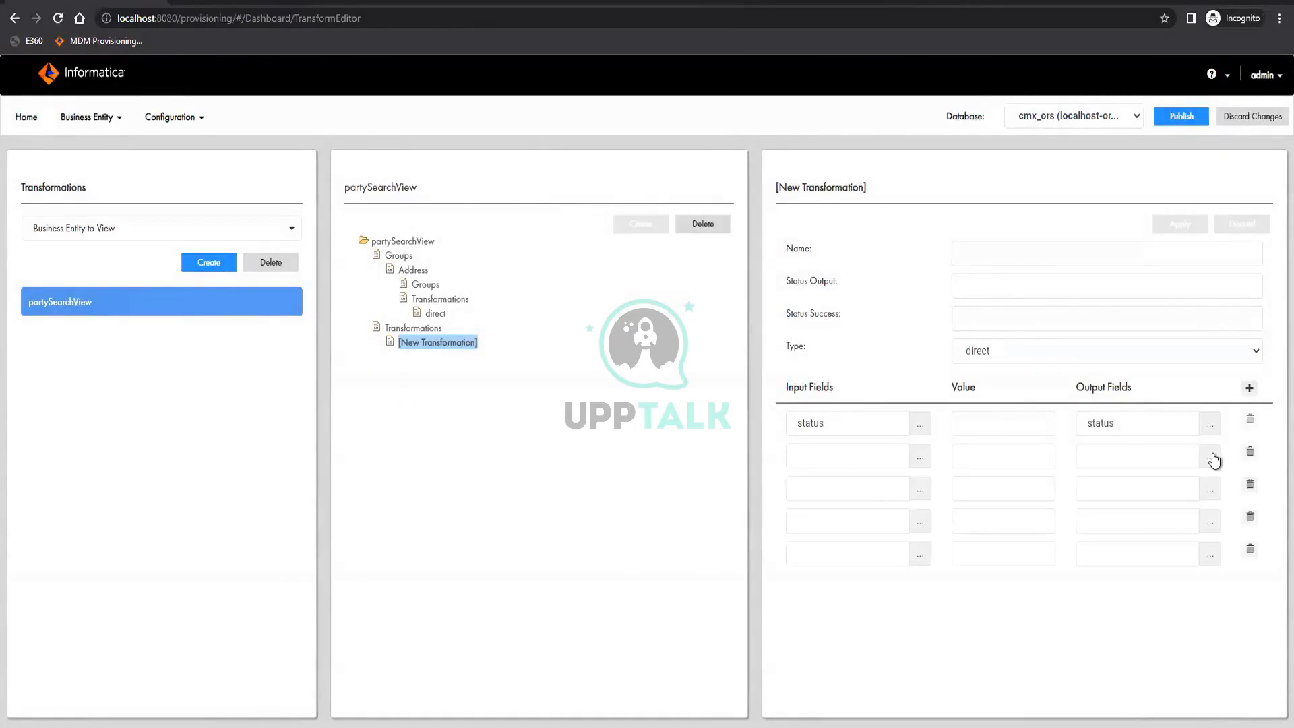
left_click(818, 414)
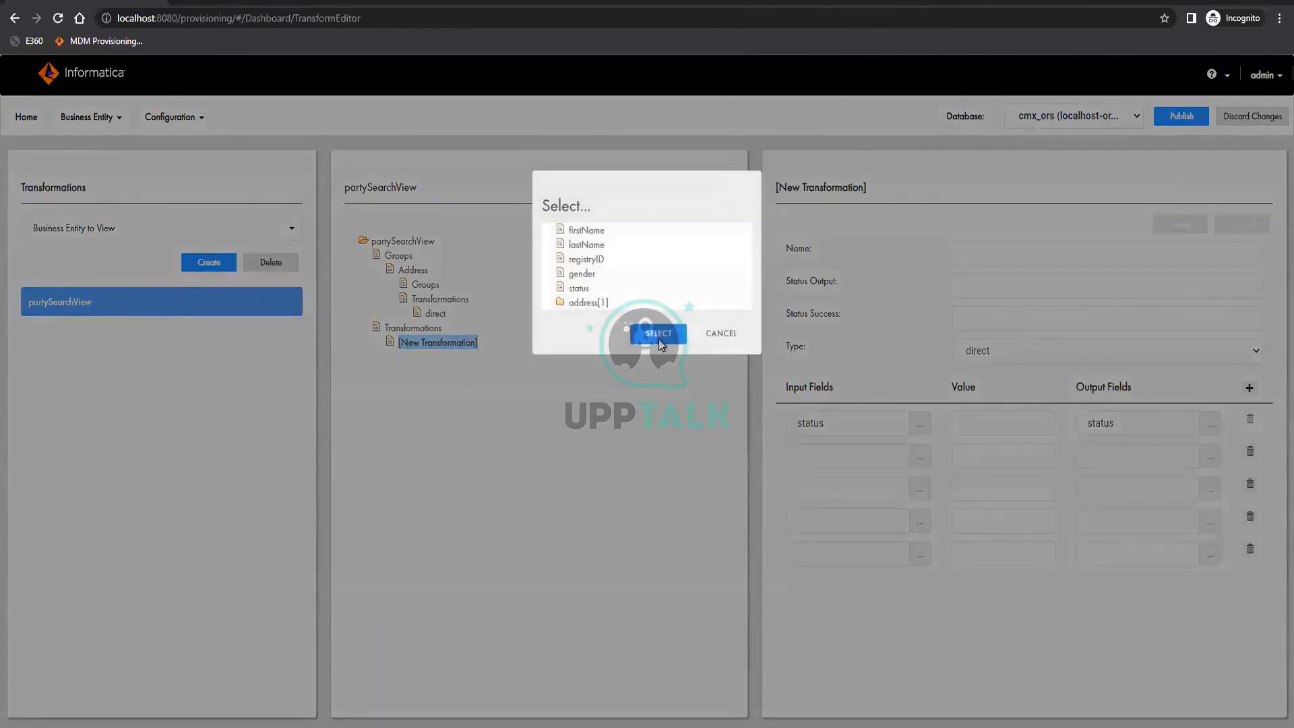
left_click(659, 334)
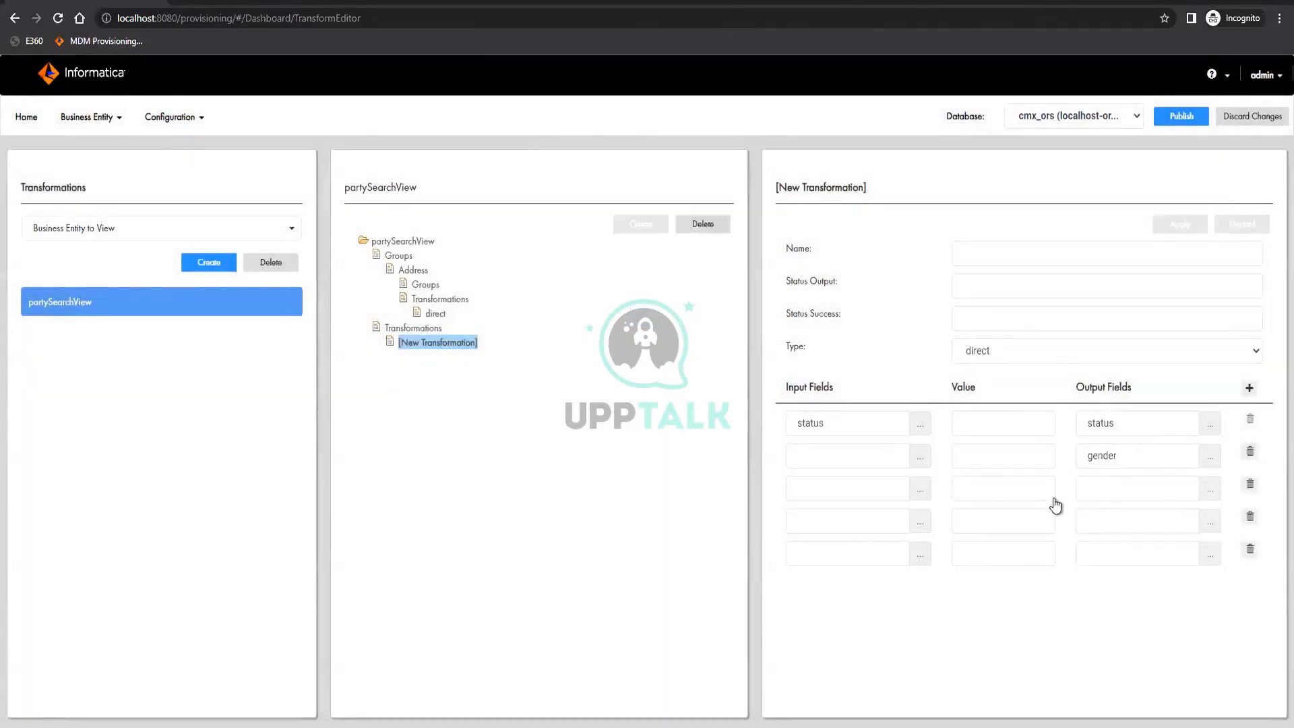
Set the output fields of the third, fourth and fifth mapping rows to firstName, lastName and registryID
left_click(1108, 491)
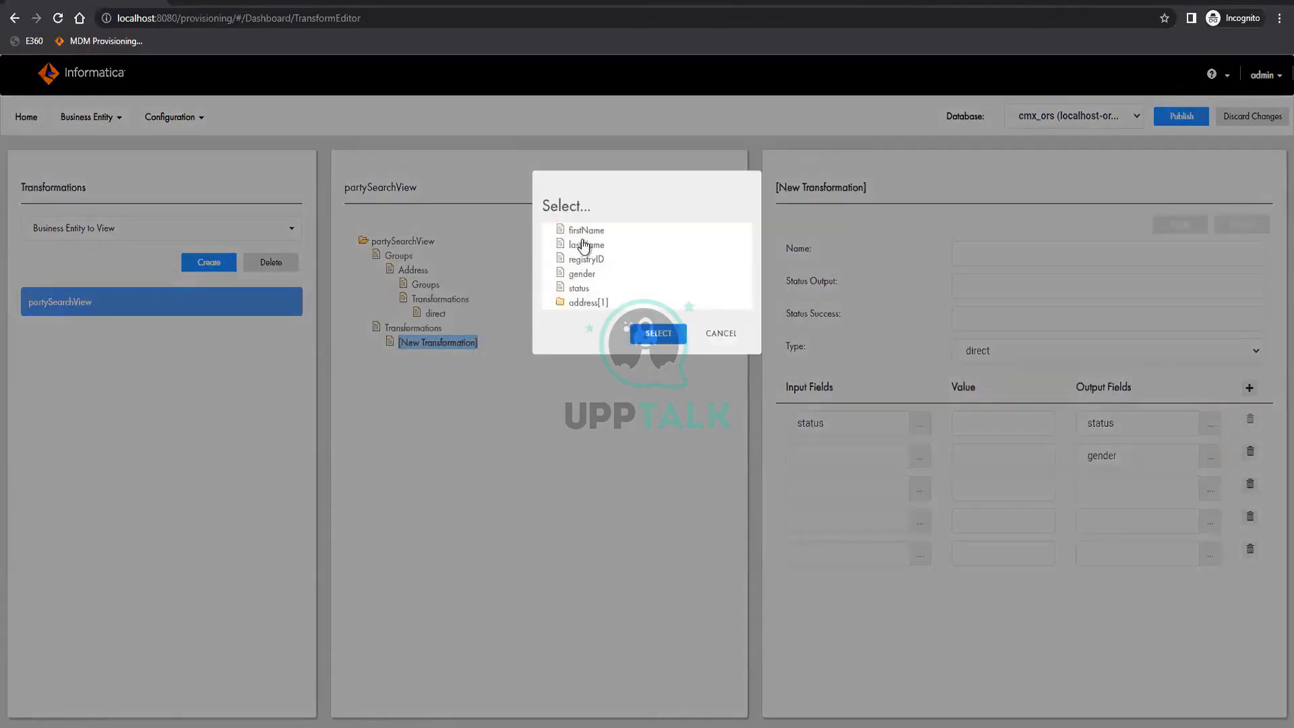
left_click(586, 230)
left_click(657, 333)
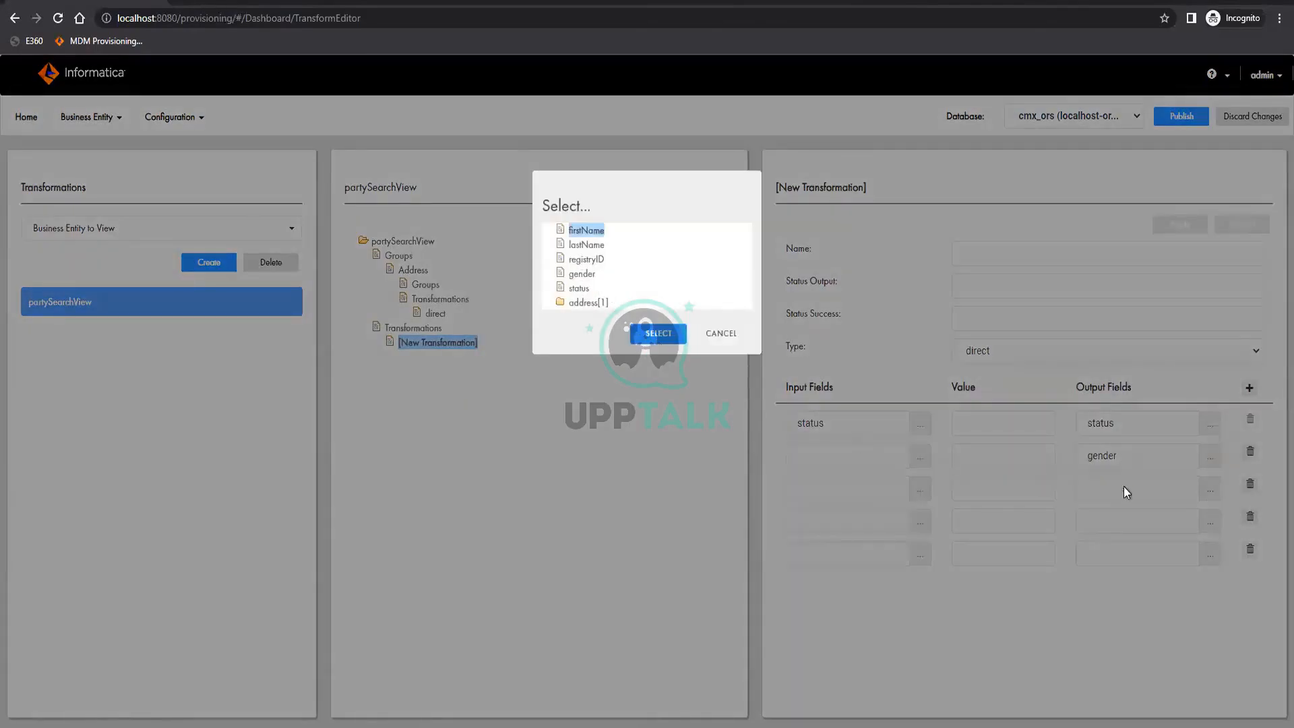
left_click(1206, 517)
left_click(586, 244)
left_click(658, 333)
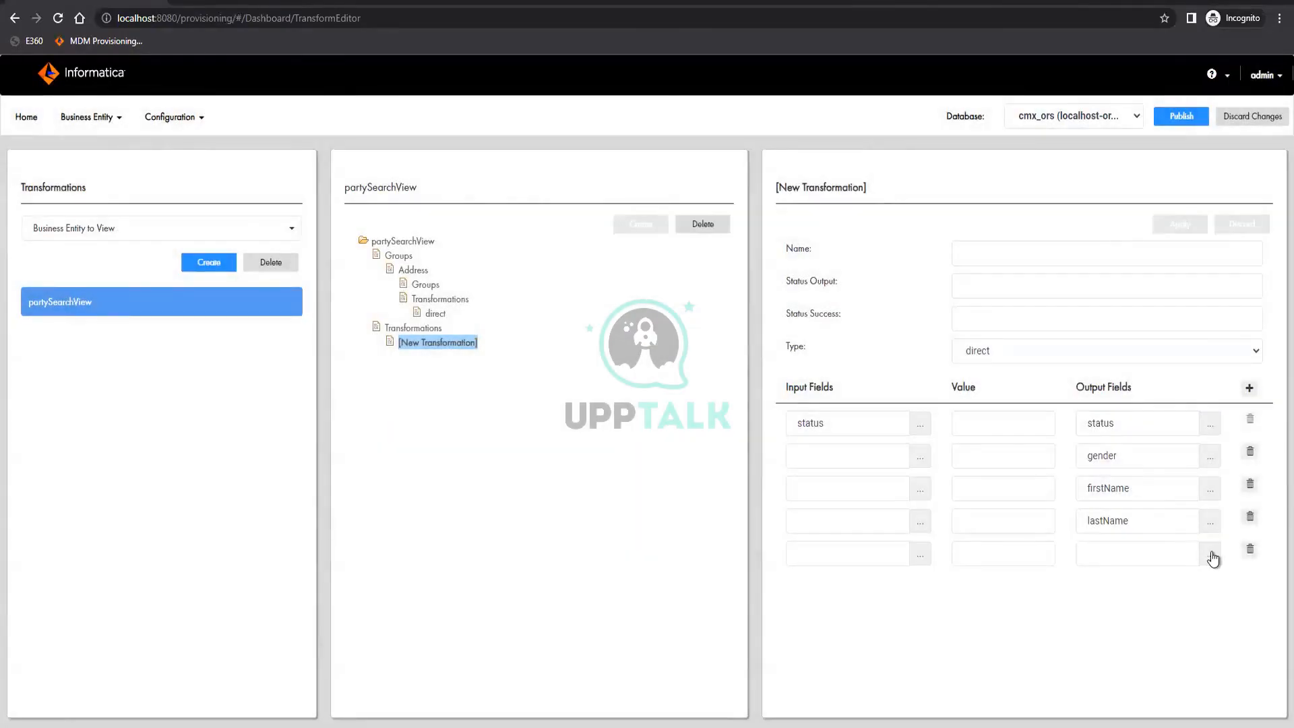
left_click(1211, 554)
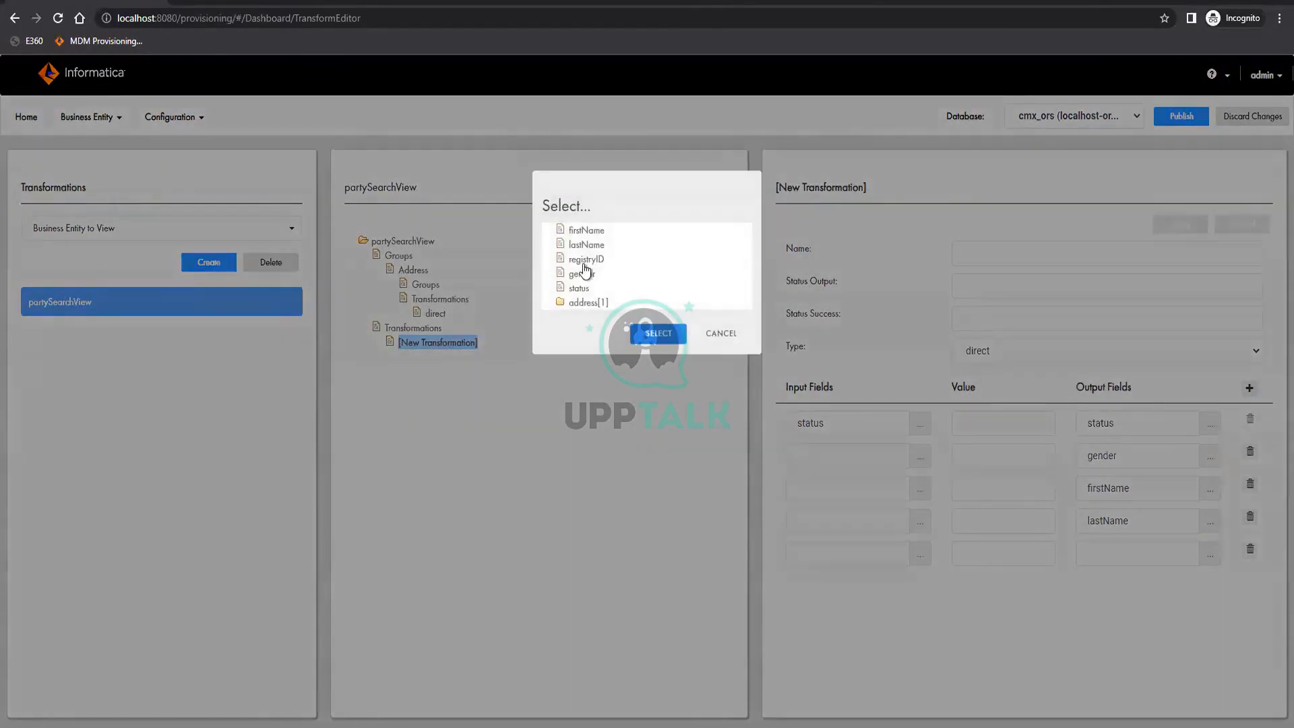
left_click(586, 259)
left_click(667, 335)
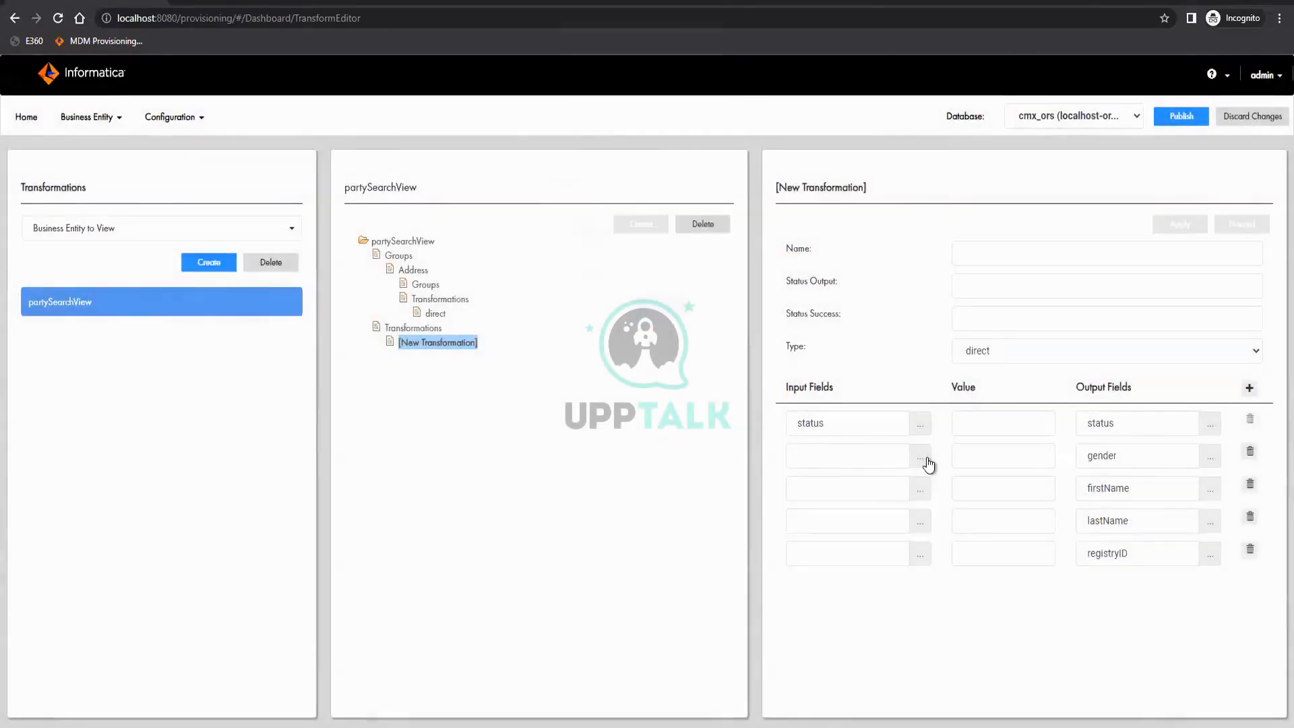
Set the input fields of the second and third mapping rows to gender and firstName
left_click(927, 464)
left_click(581, 505)
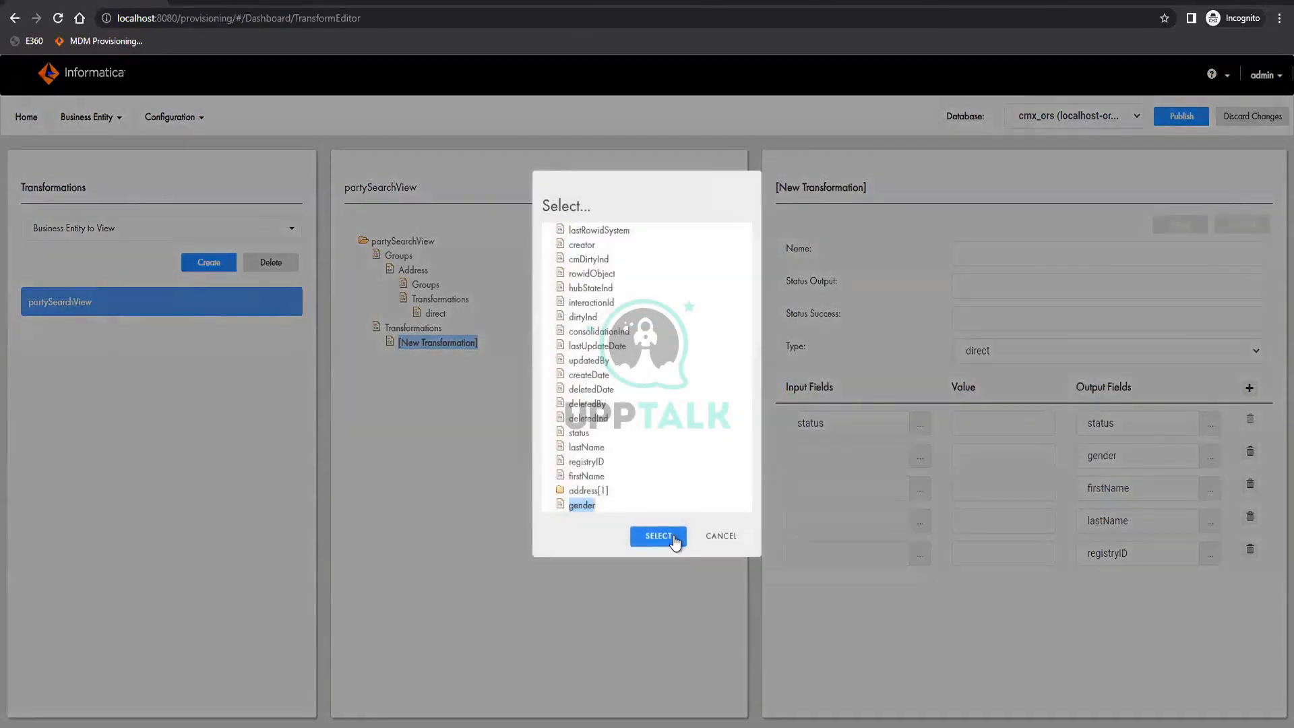
left_click(674, 537)
left_click(586, 476)
left_click(648, 537)
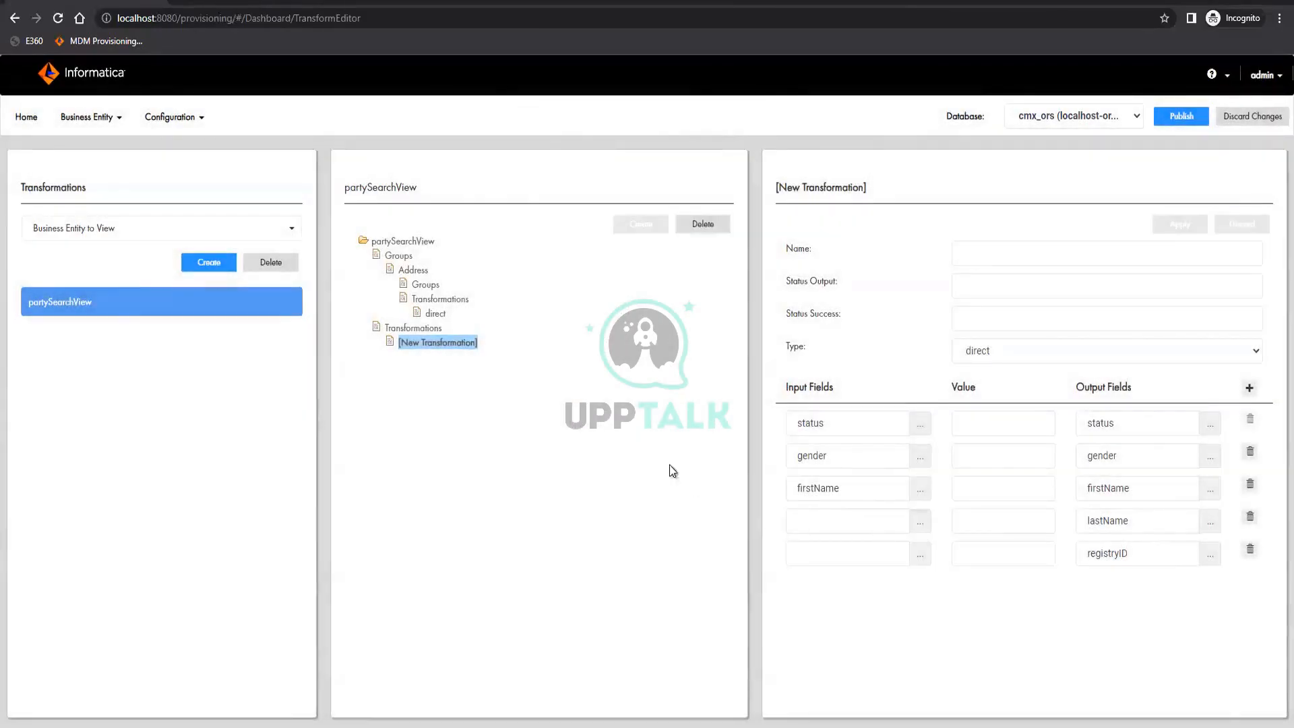
Set the input fields of the fourth and fifth mapping rows to lastName and registryID
left_click(586, 447)
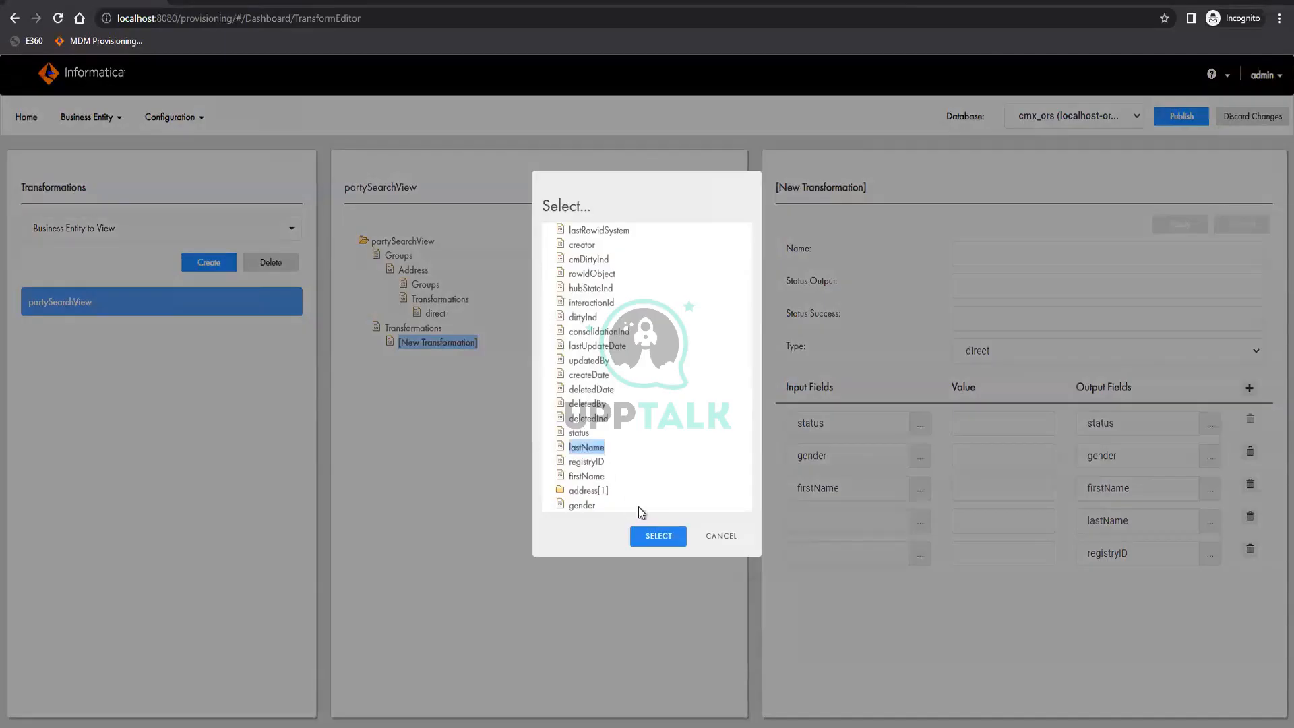
left_click(654, 537)
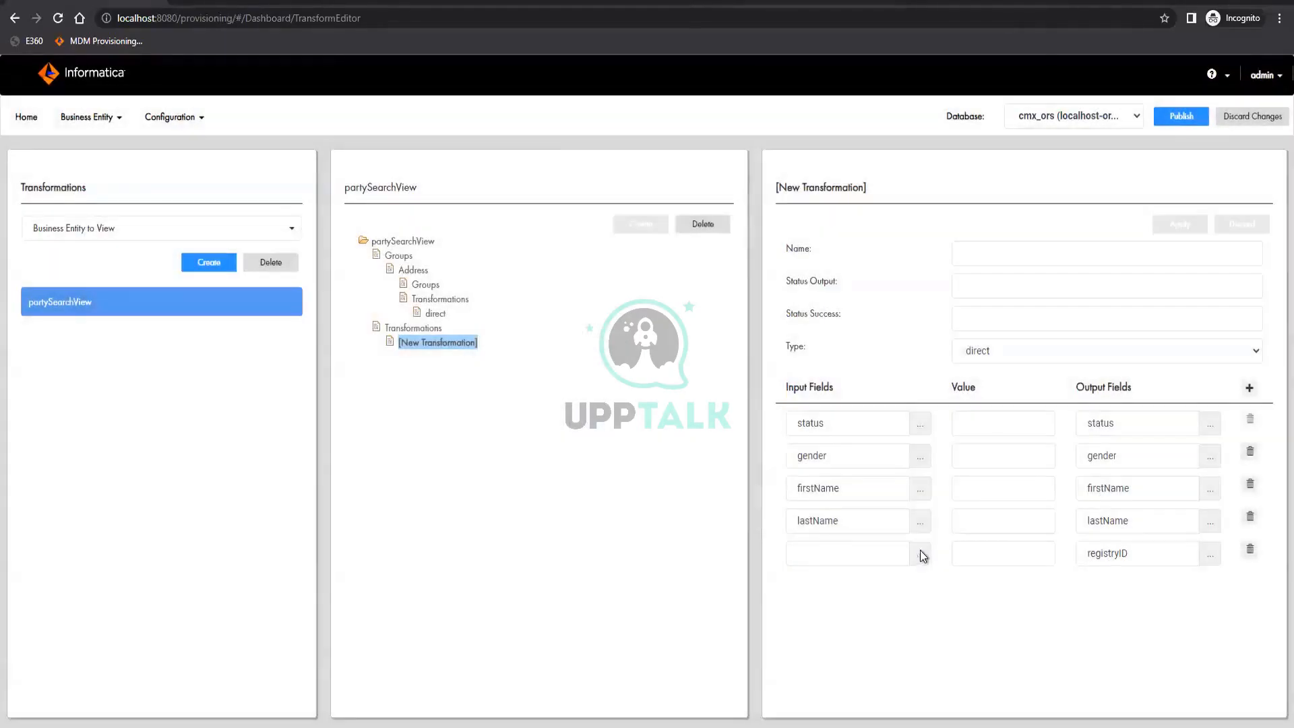
left_click(919, 553)
left_click(586, 462)
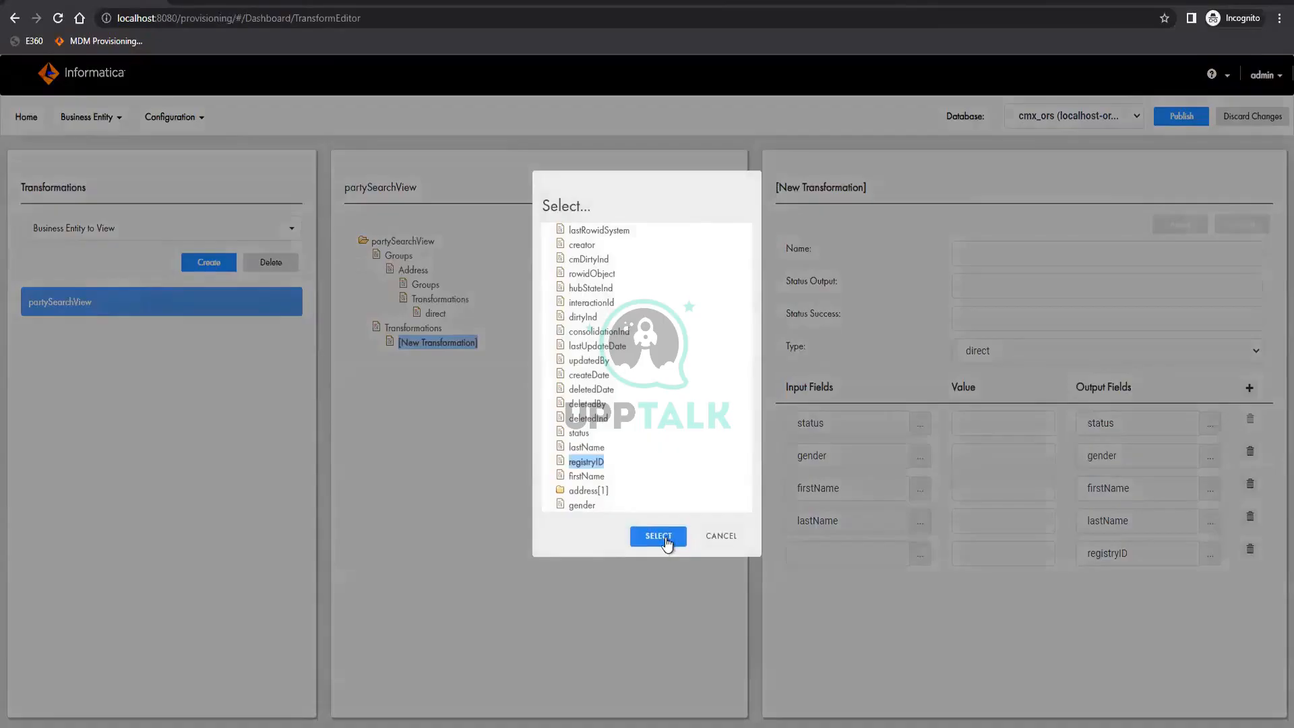
left_click(665, 538)
Name the root-level transformation direct and apply the changes
left_click(1013, 259)
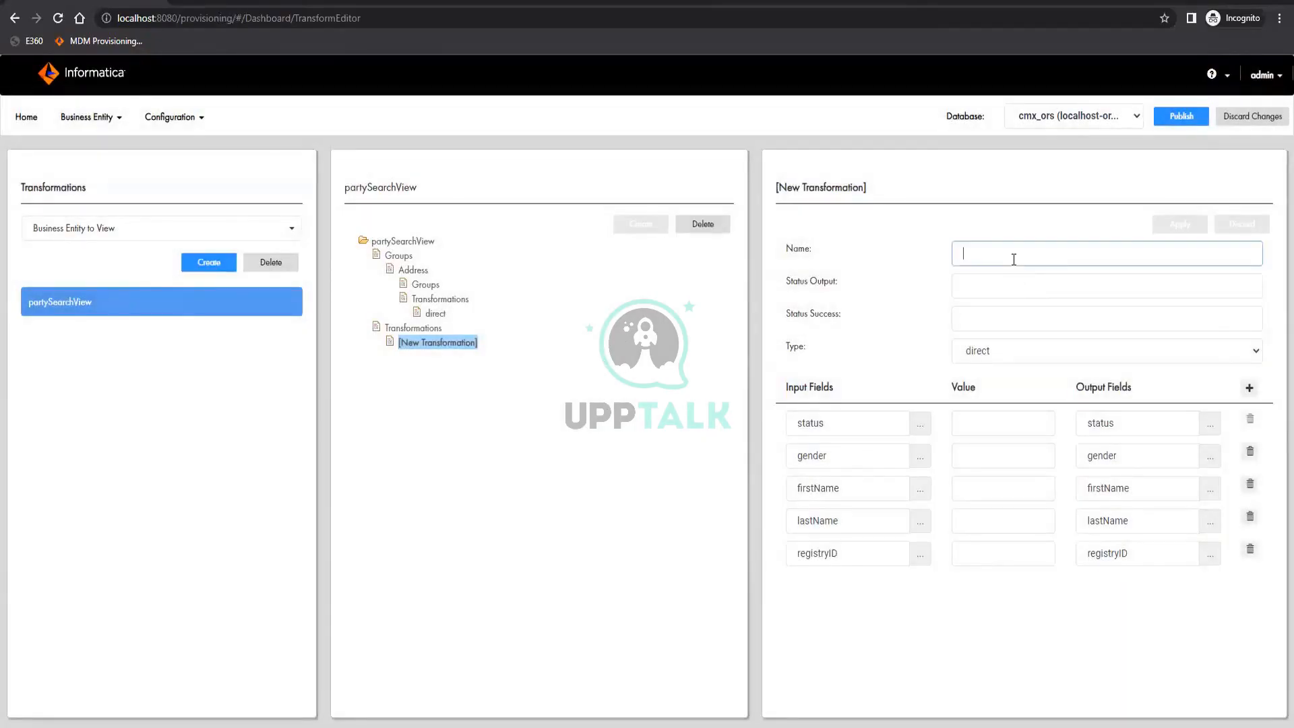
type("direct")
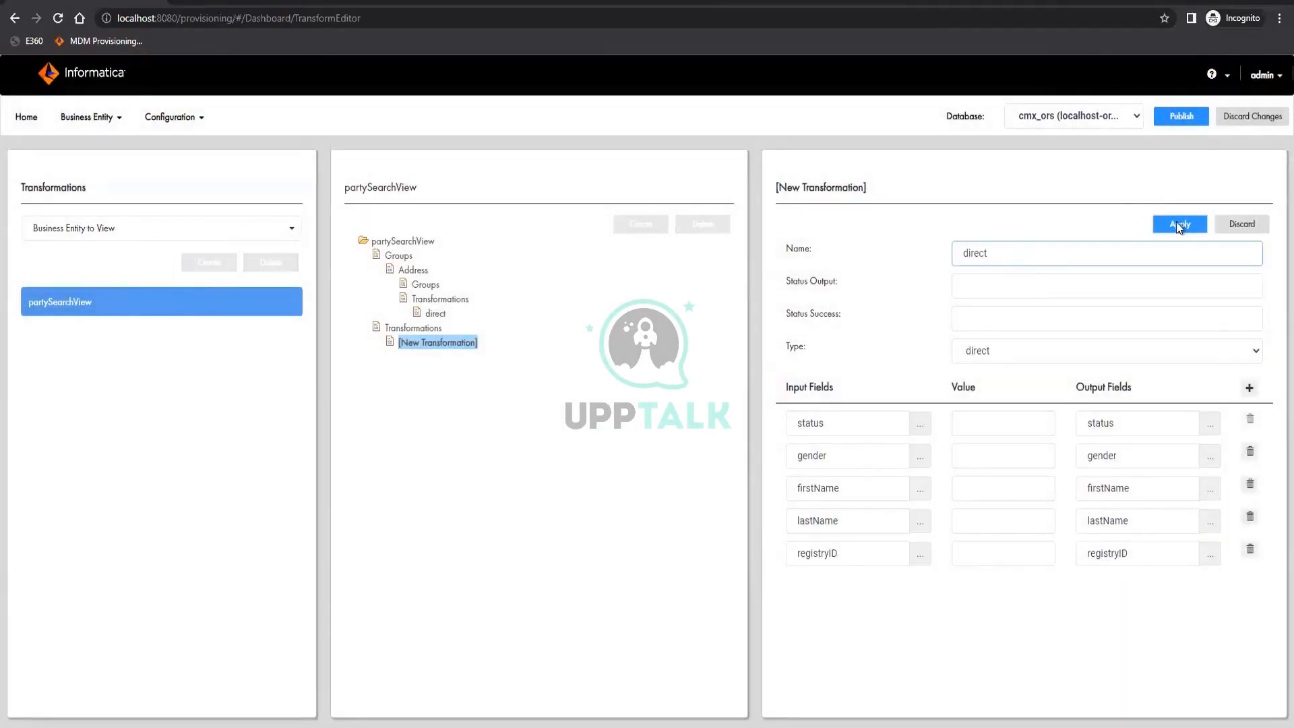
left_click(1178, 225)
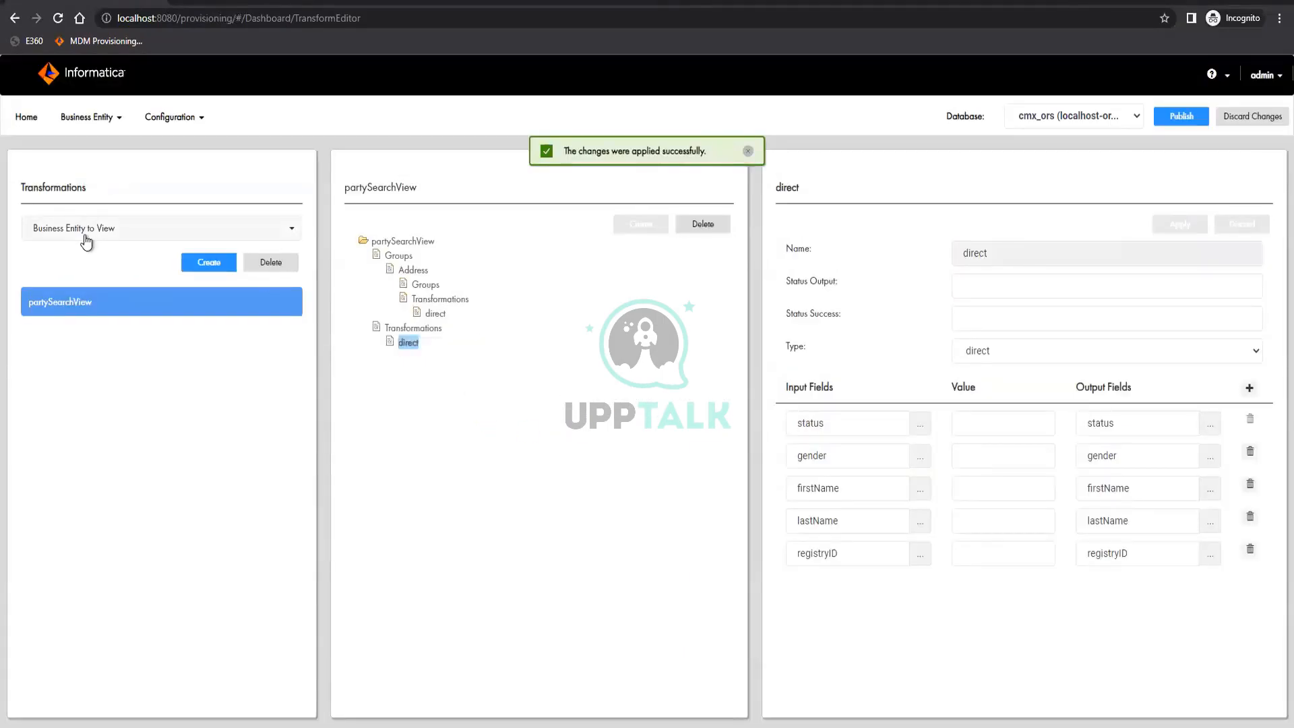
left_click(85, 242)
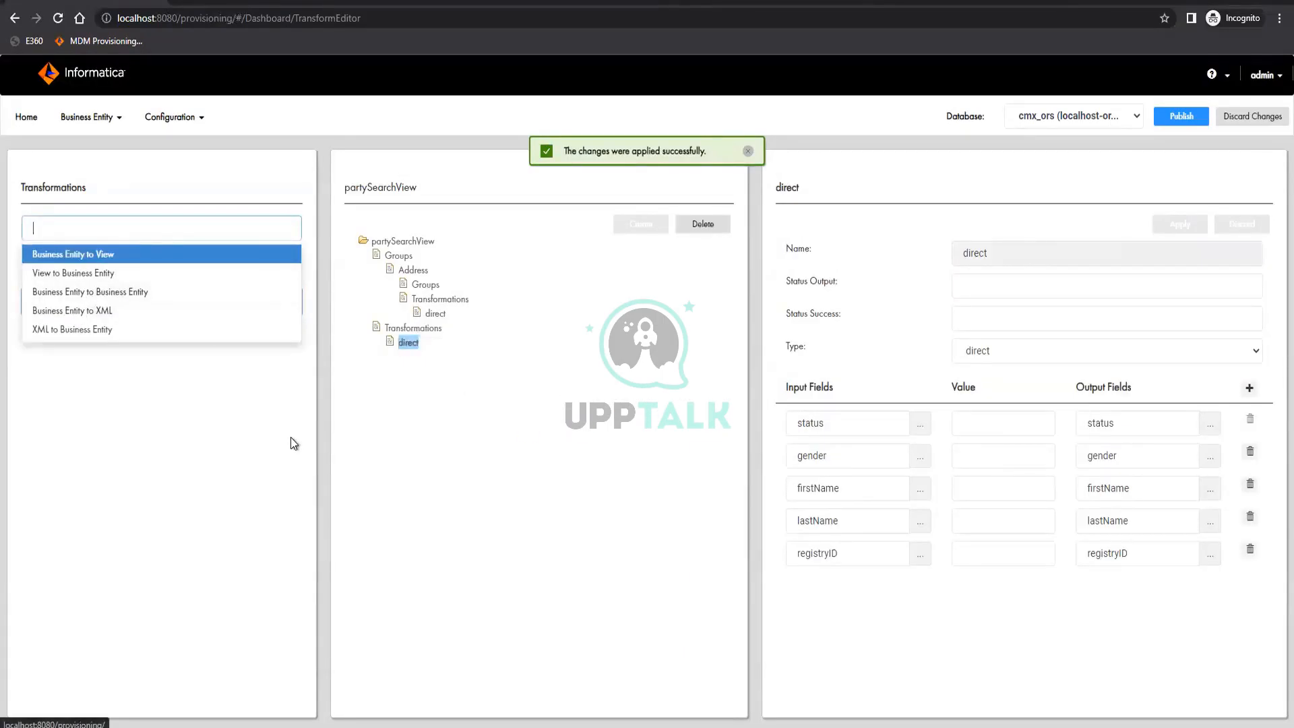
left_click(273, 431)
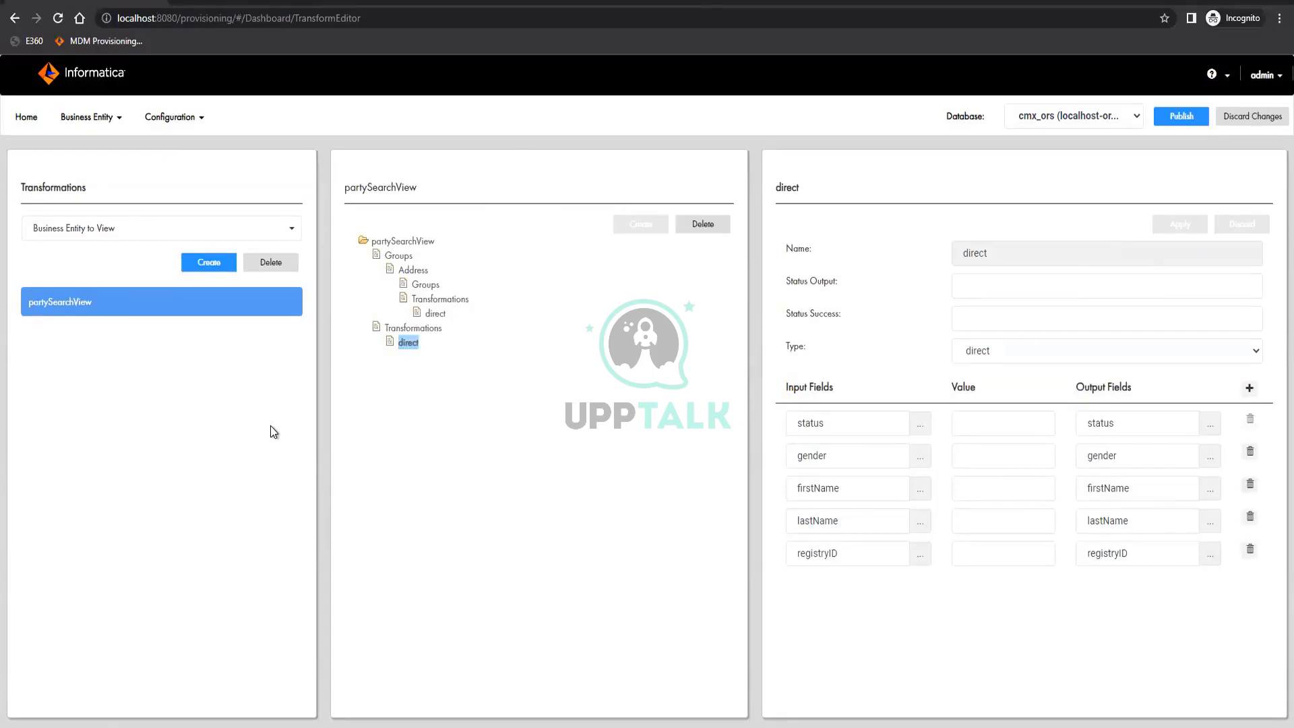
Create a Business Entity to Business Entity transformation named party for the Party business entity and apply it
left_click(64, 231)
left_click(74, 297)
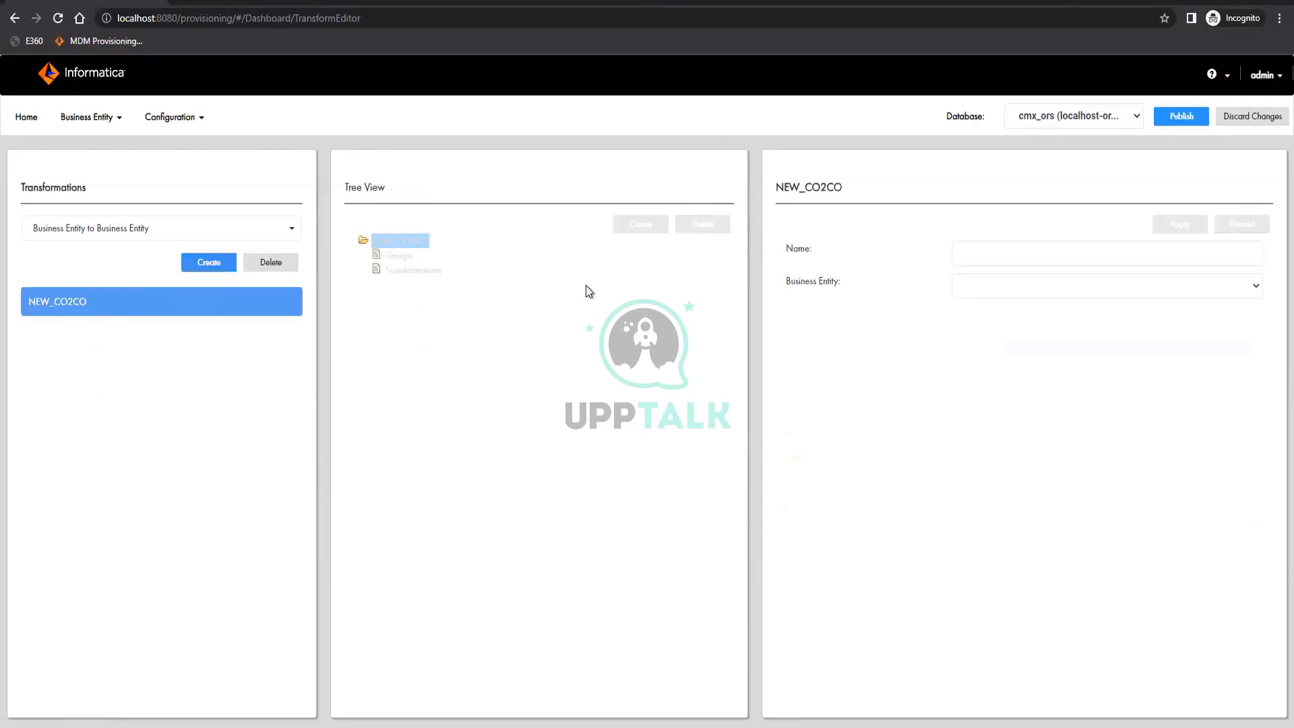
left_click(1020, 285)
left_click(997, 306)
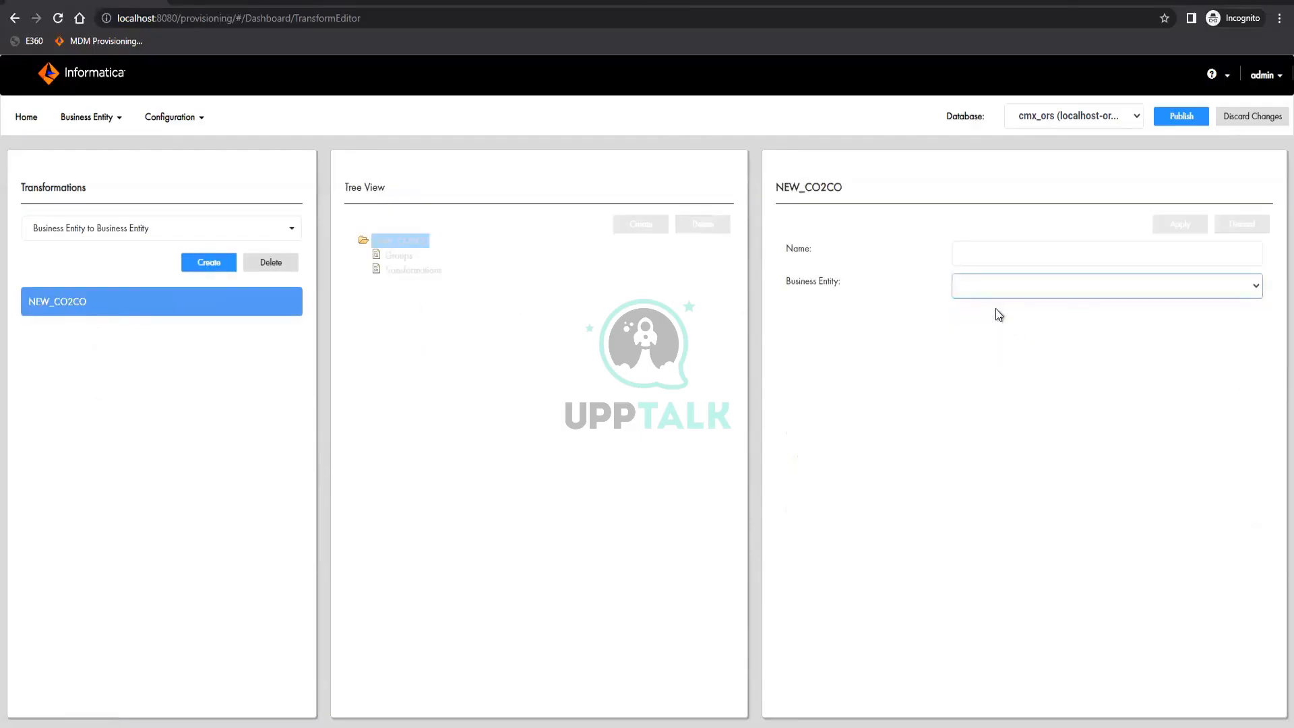
left_click(996, 254)
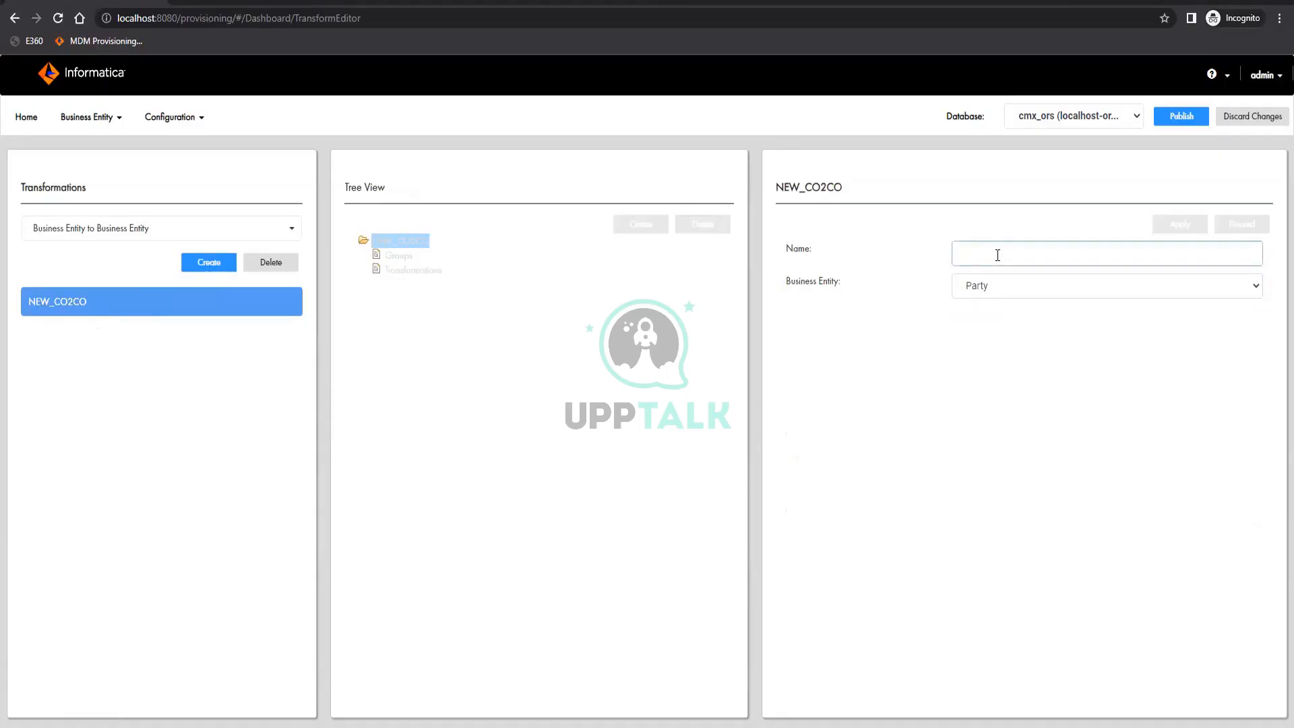
type("party")
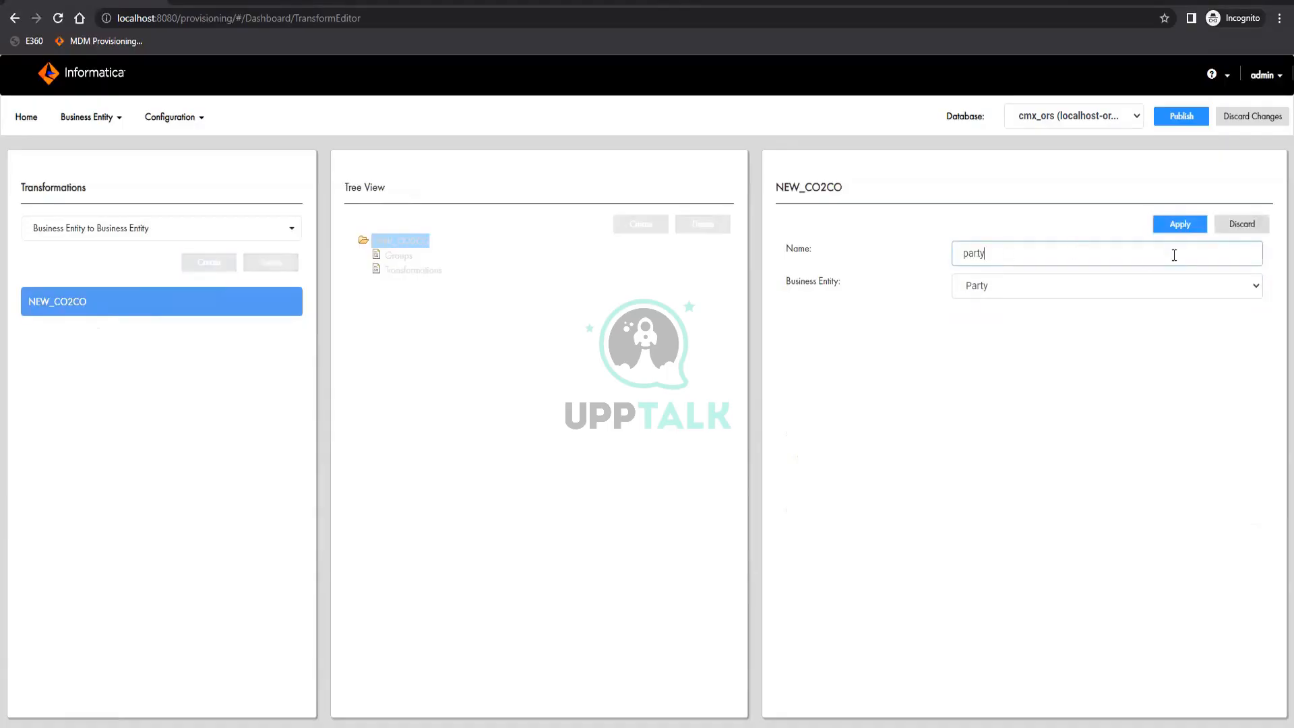
left_click(1180, 227)
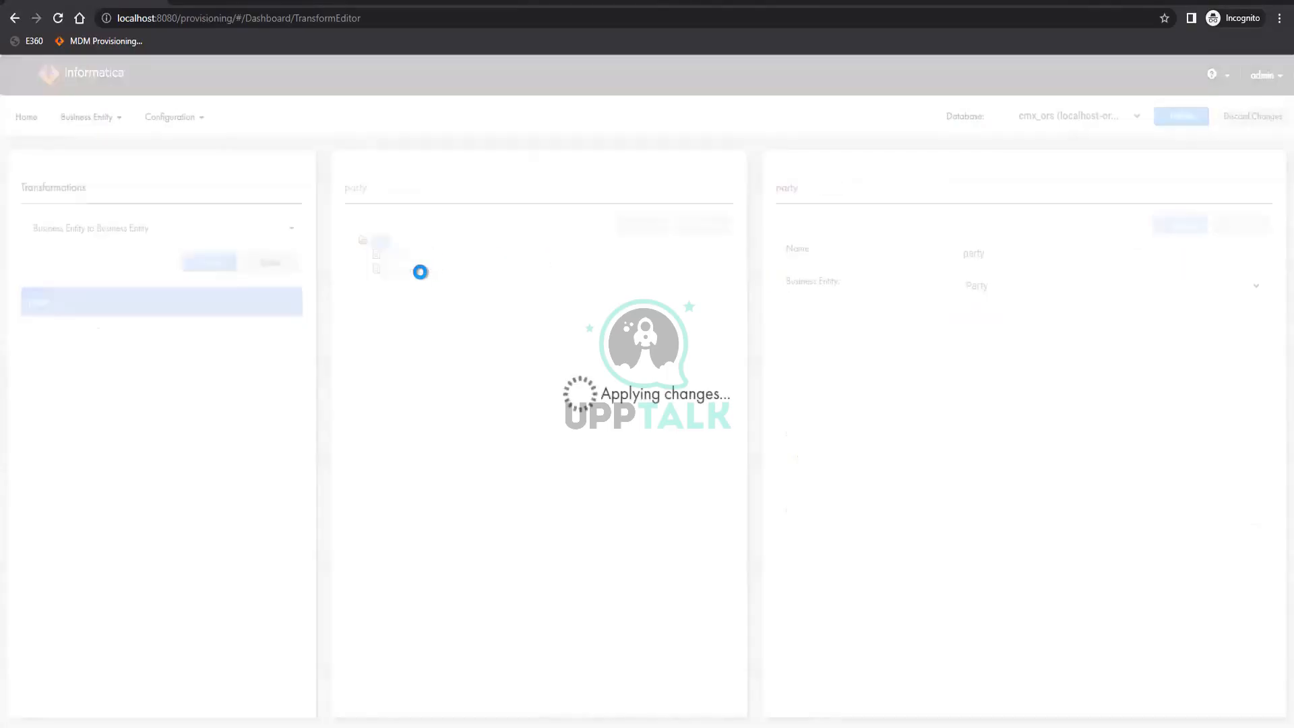
Add a cleanse transformation under party using the RegistryID validation function from the Custom cleanse library
left_click(413, 272)
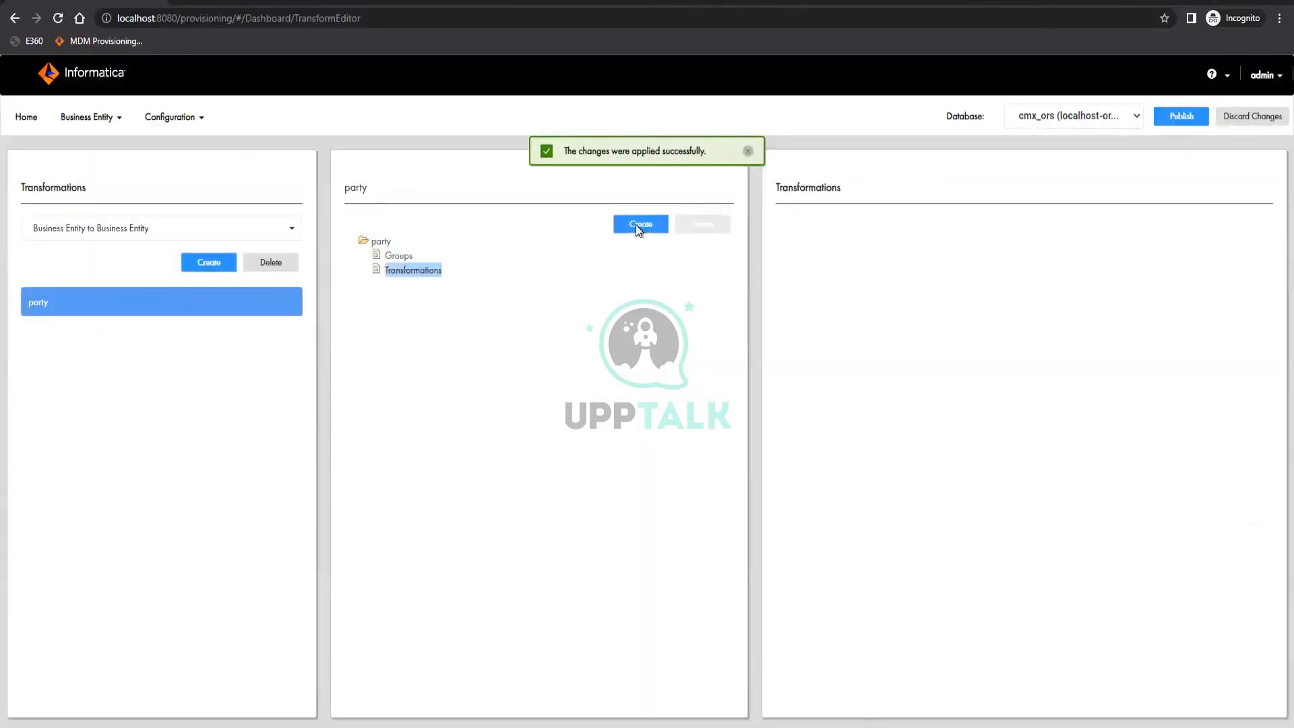
left_click(637, 224)
left_click(1053, 348)
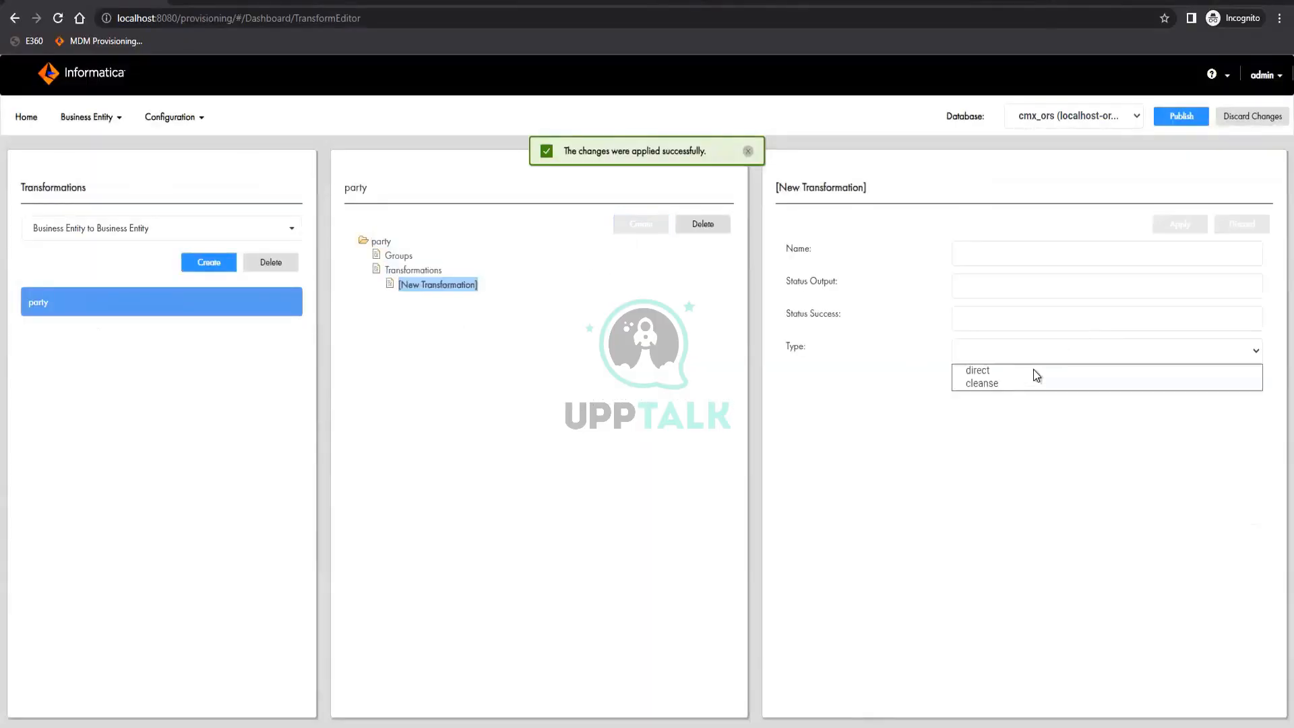
left_click(996, 384)
left_click(1021, 386)
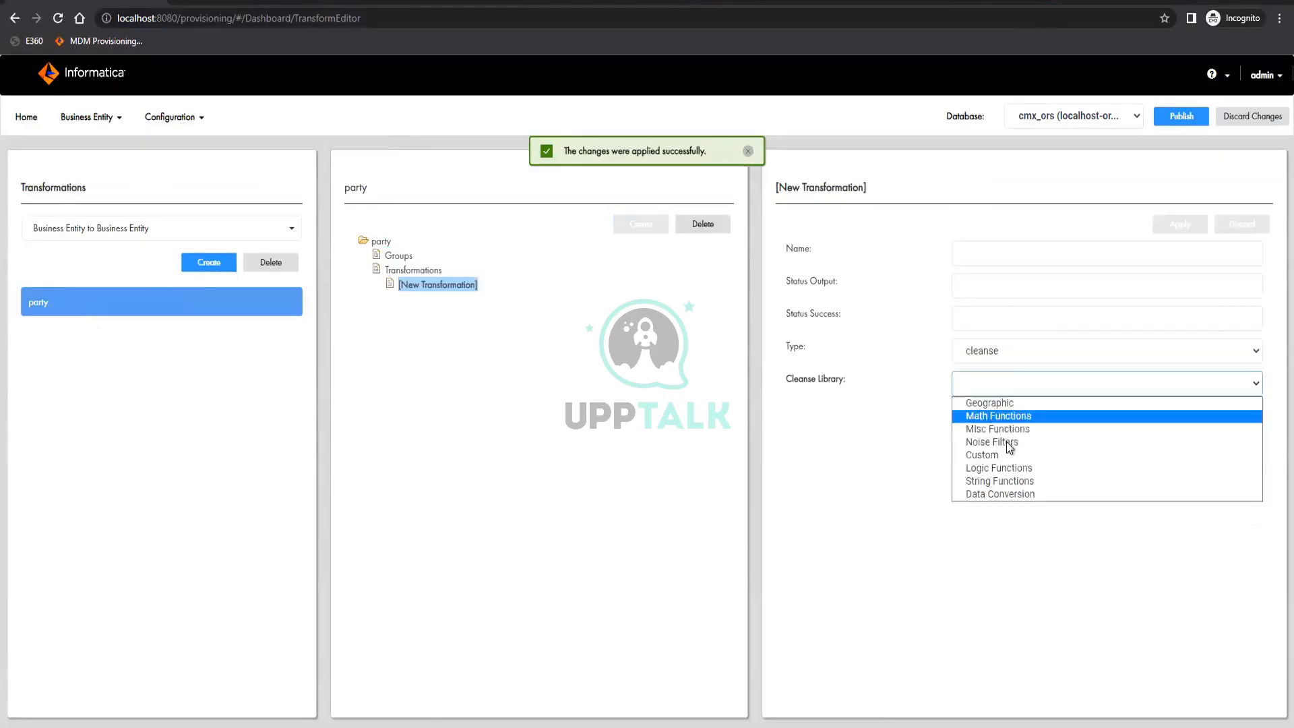
left_click(1004, 448)
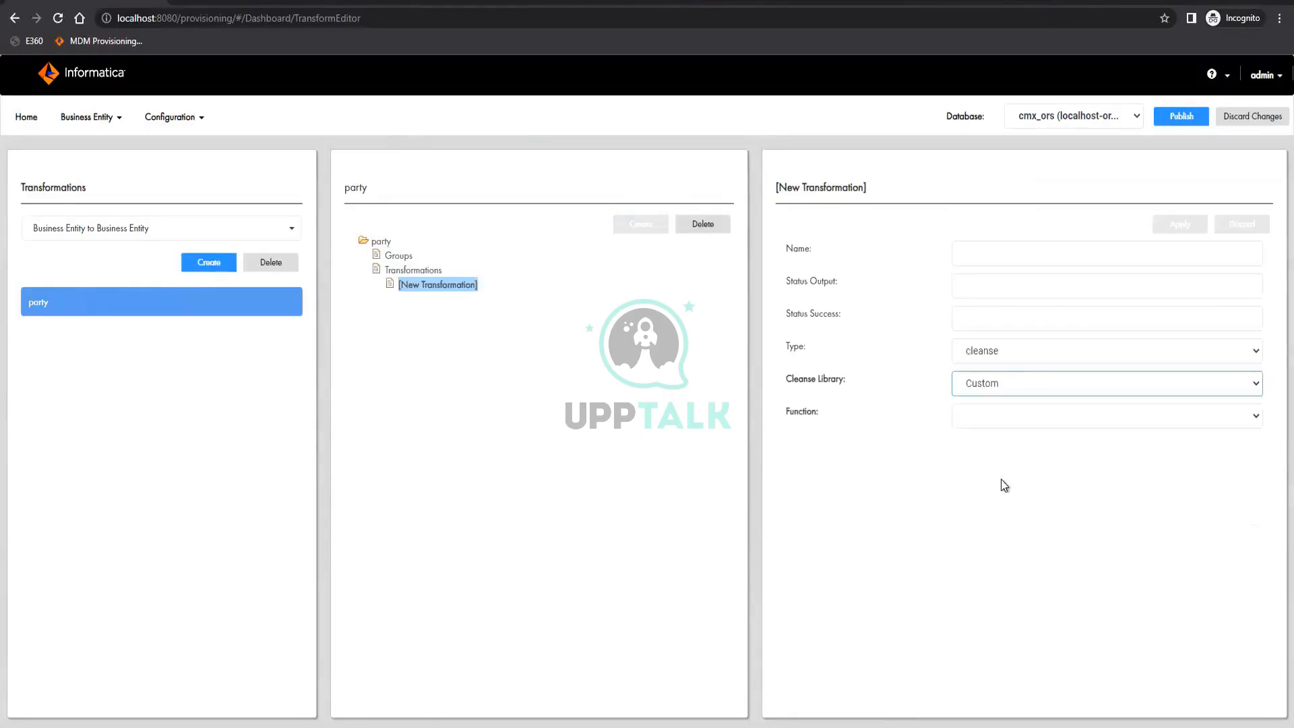
left_click(1009, 422)
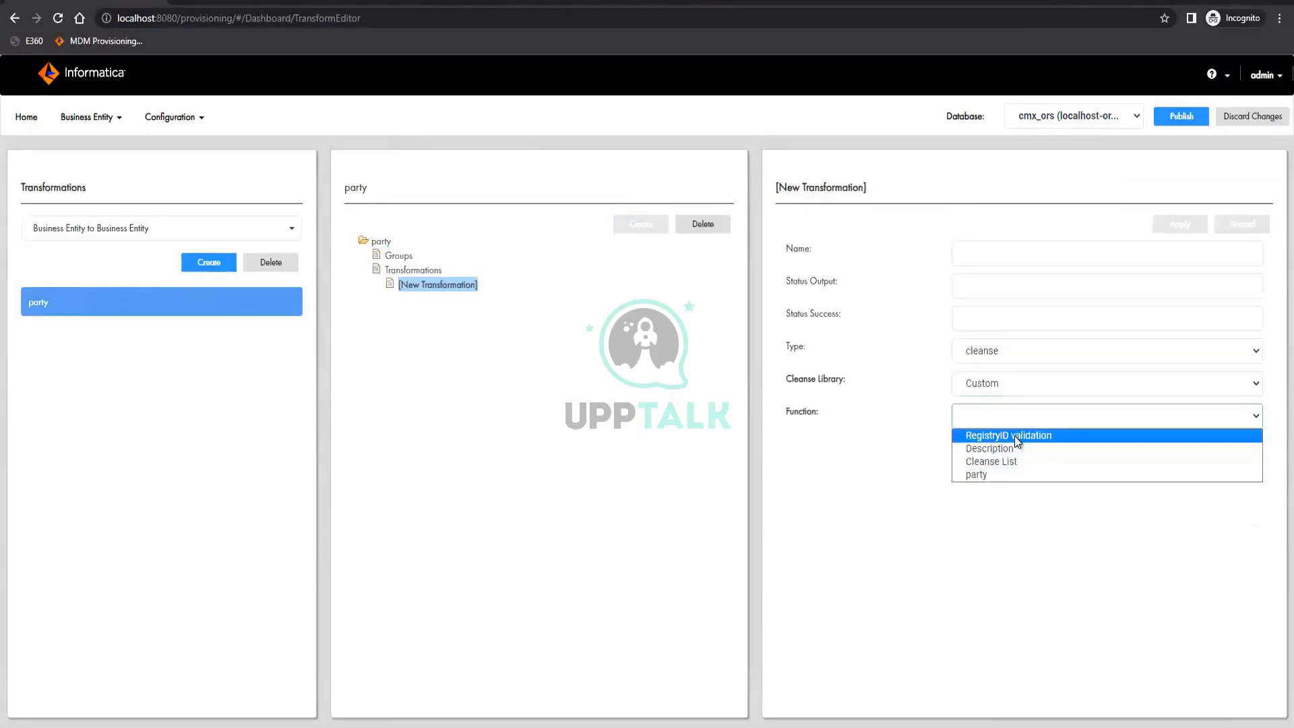
left_click(964, 560)
key("Down")
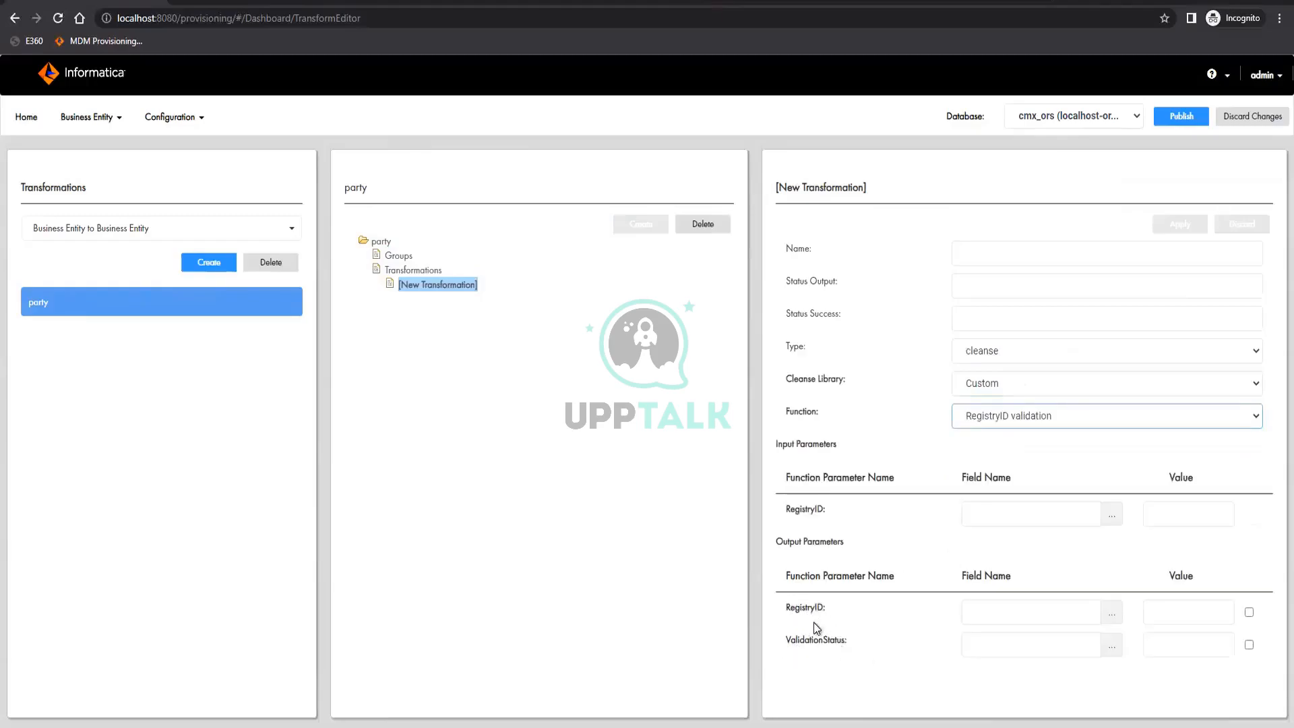
Map both the input and output RegistryID function parameters to the registryID field
left_click(1111, 516)
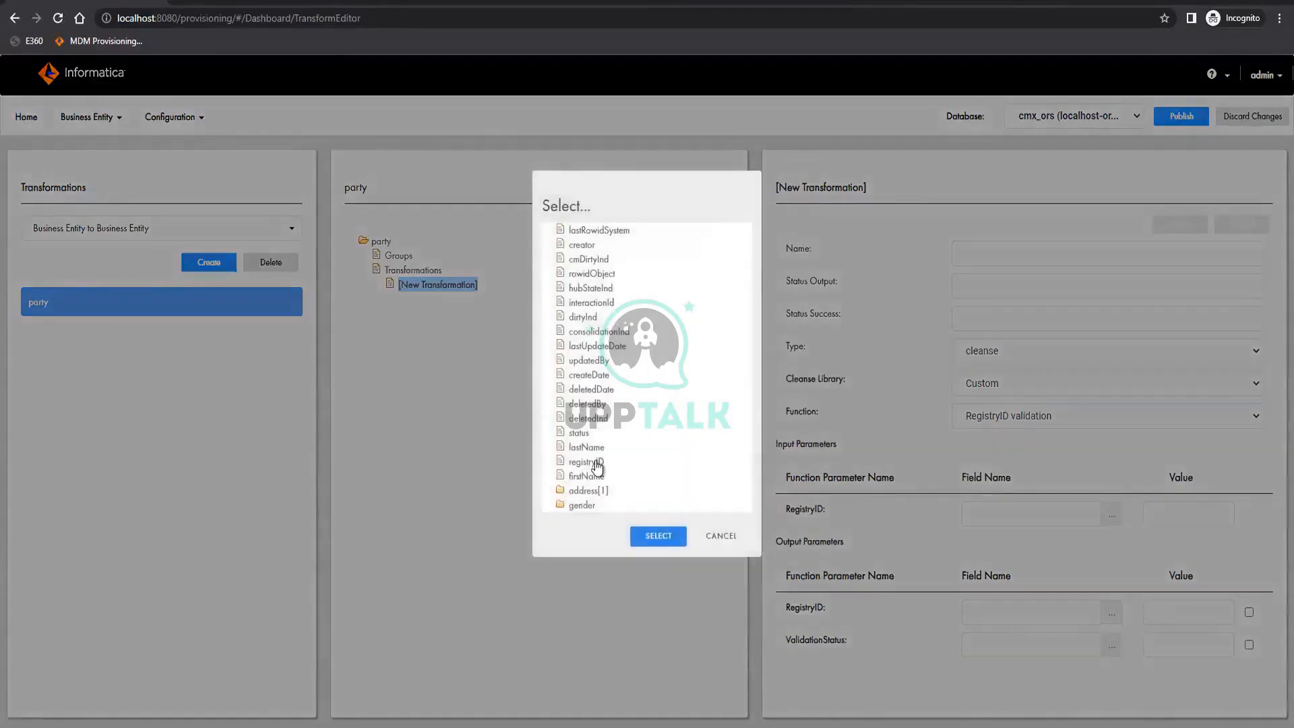
left_click(590, 462)
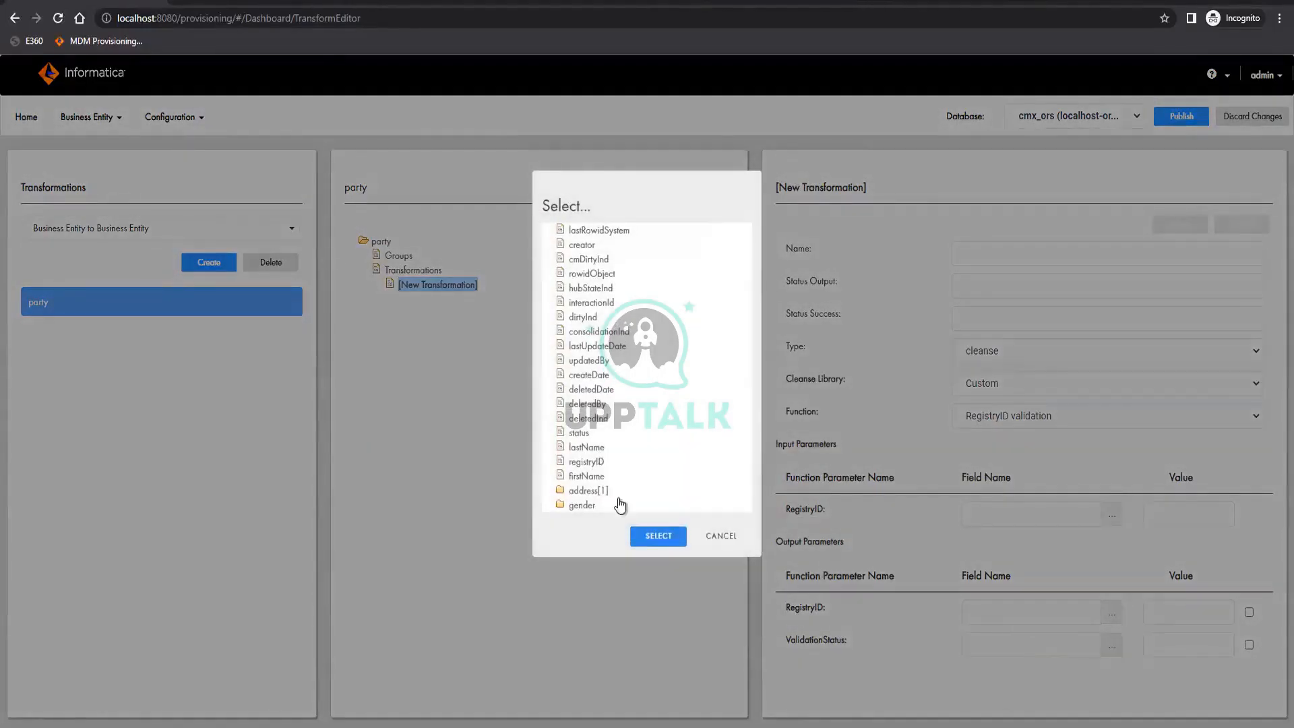
left_click(655, 536)
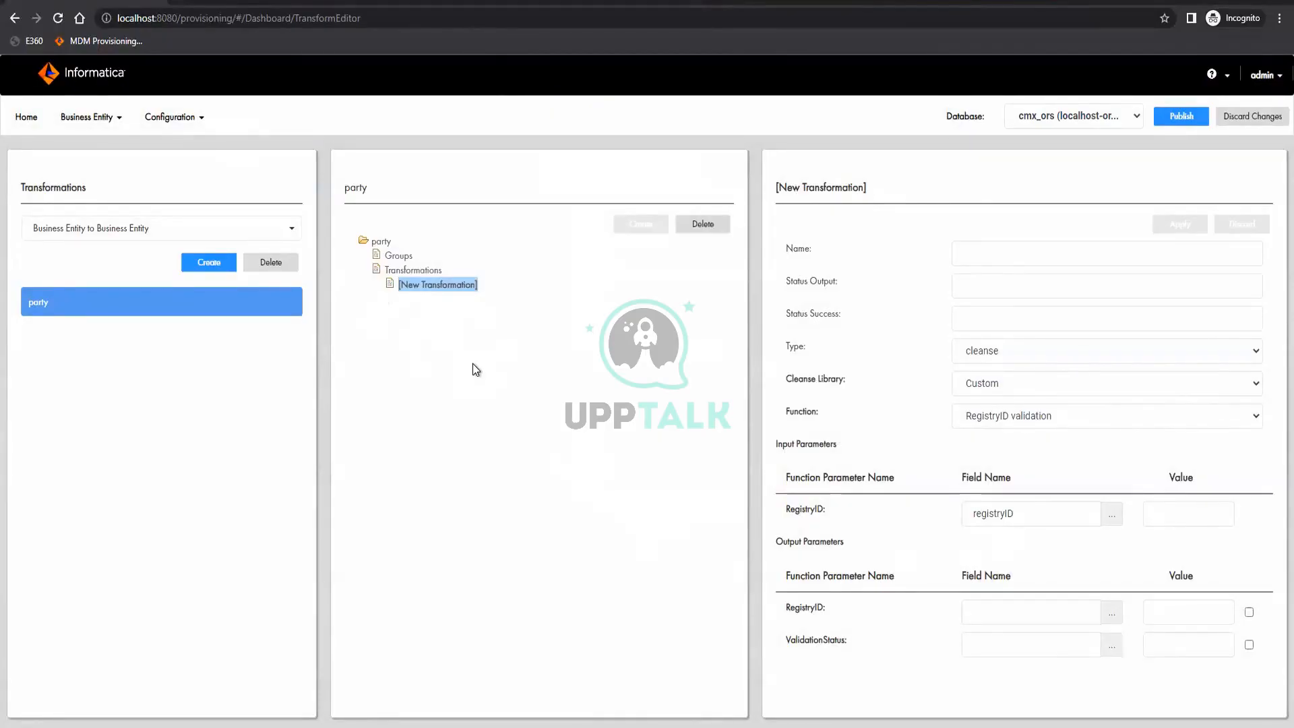
left_click(1111, 612)
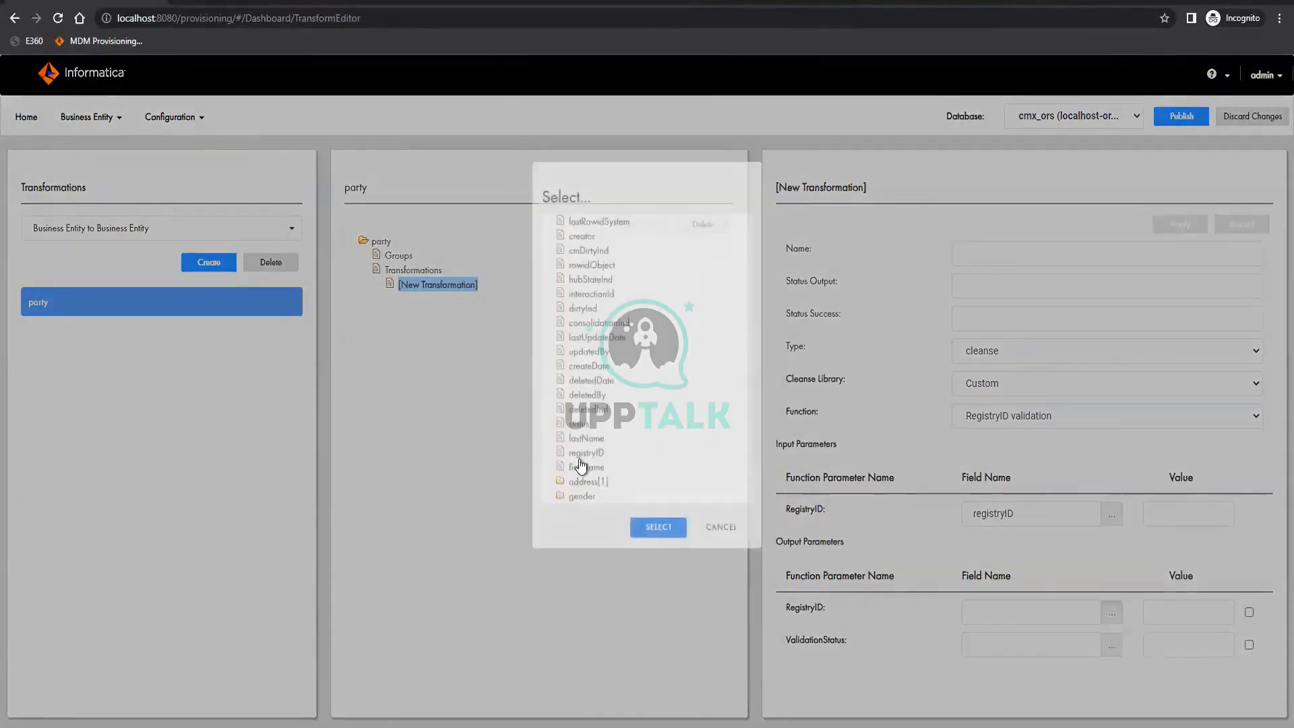
left_click(580, 462)
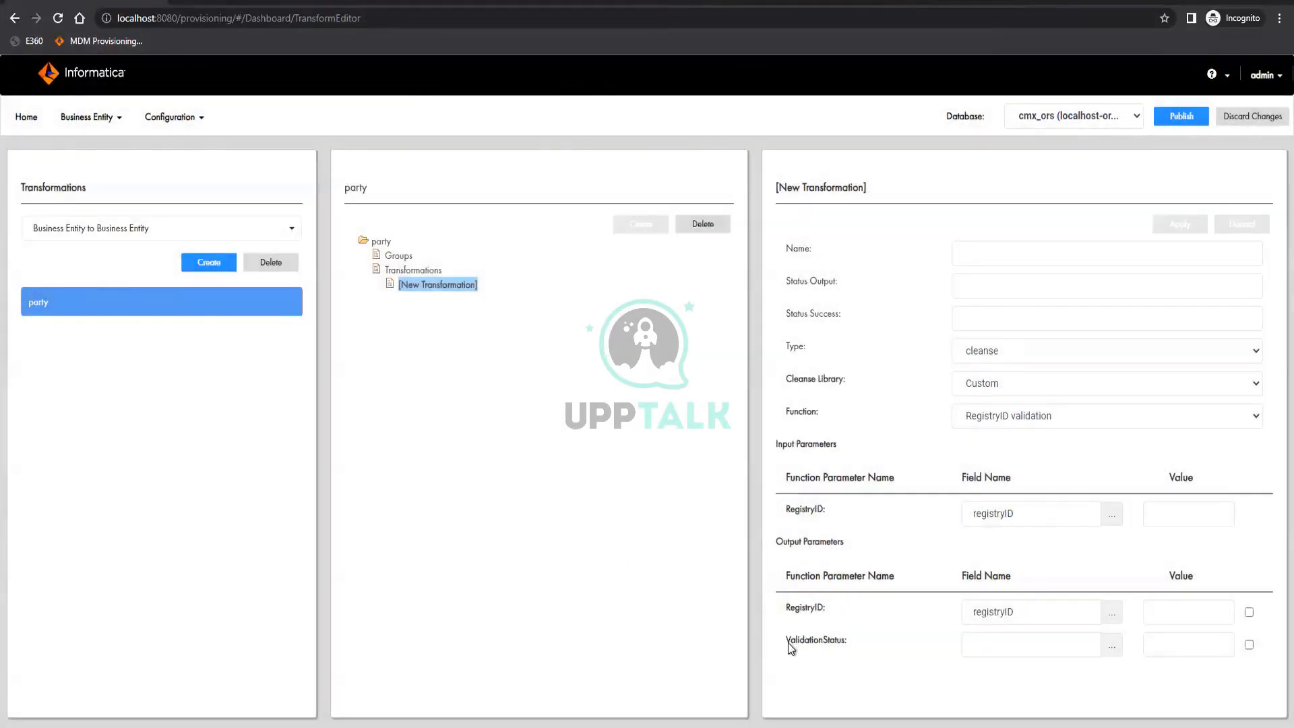
Copy the ValidationStatus output parameter name into the transformation's Status Output
left_click_drag(787, 641, 842, 644)
key("ctrl+c")
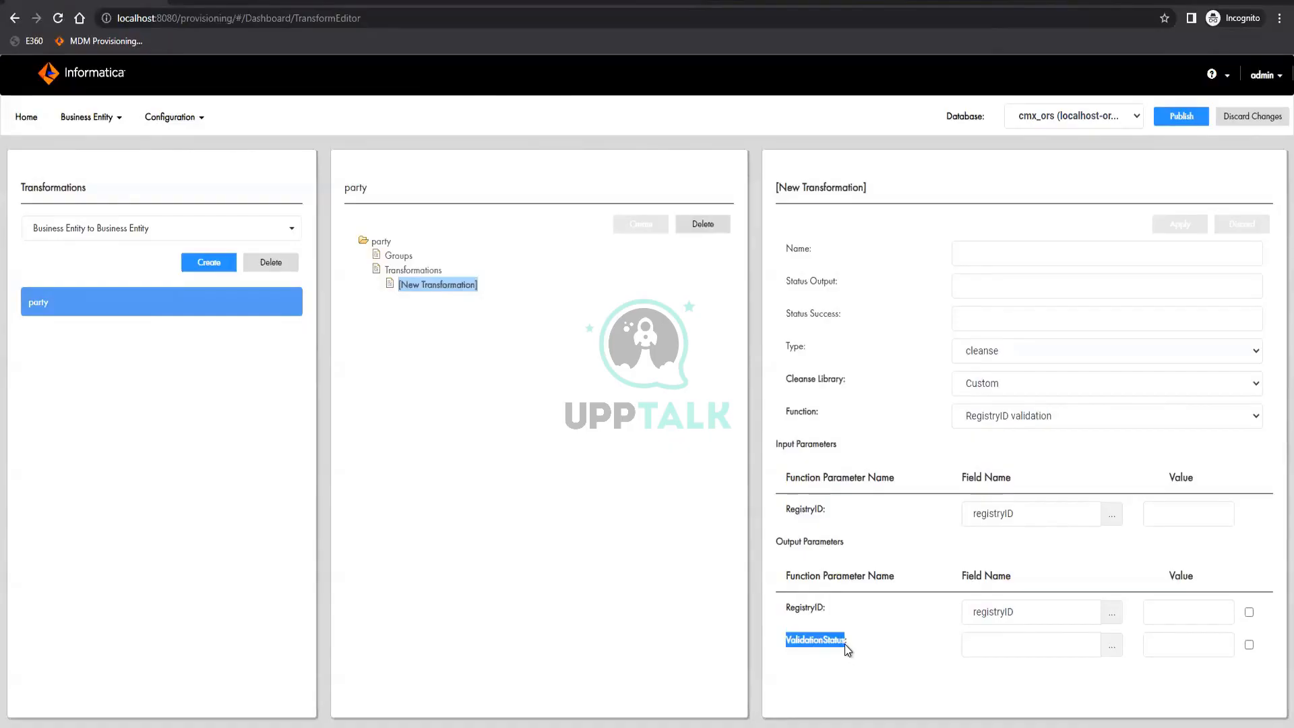
left_click(983, 287)
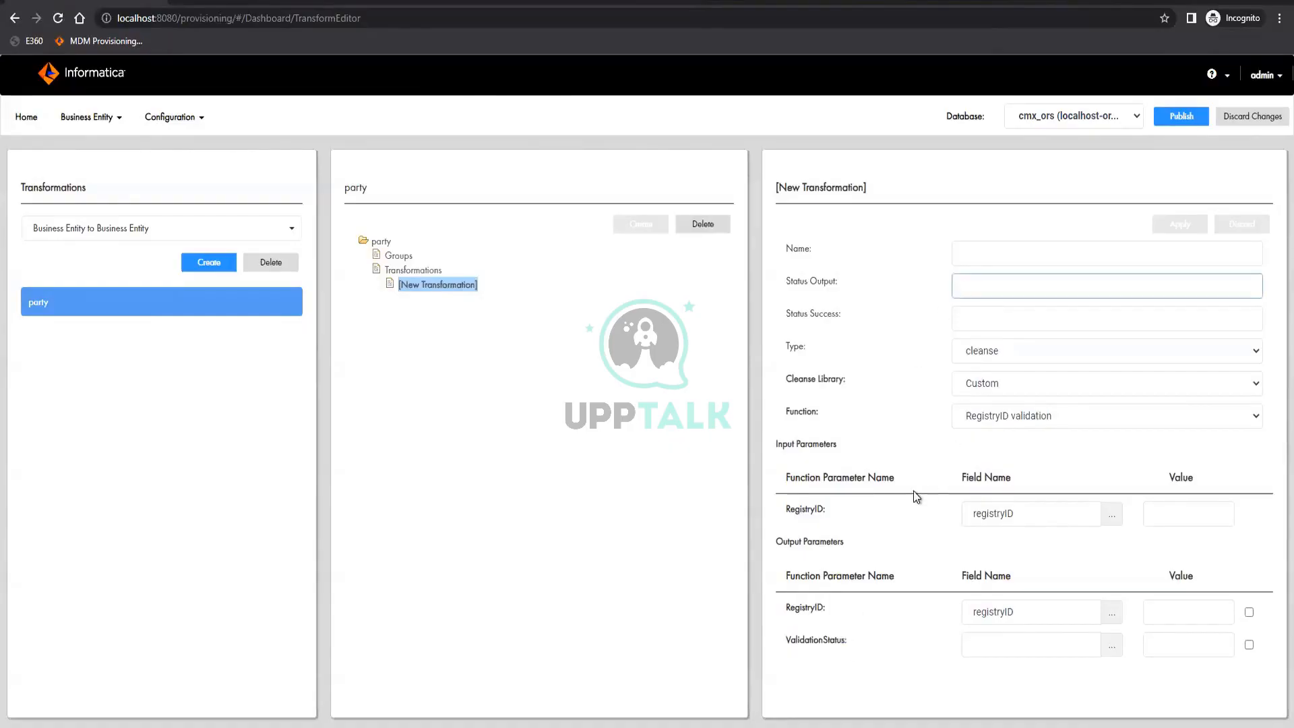
key("ctrl+v")
Name the cleanse transformation registryIDValidation and apply the changes
left_click(980, 254)
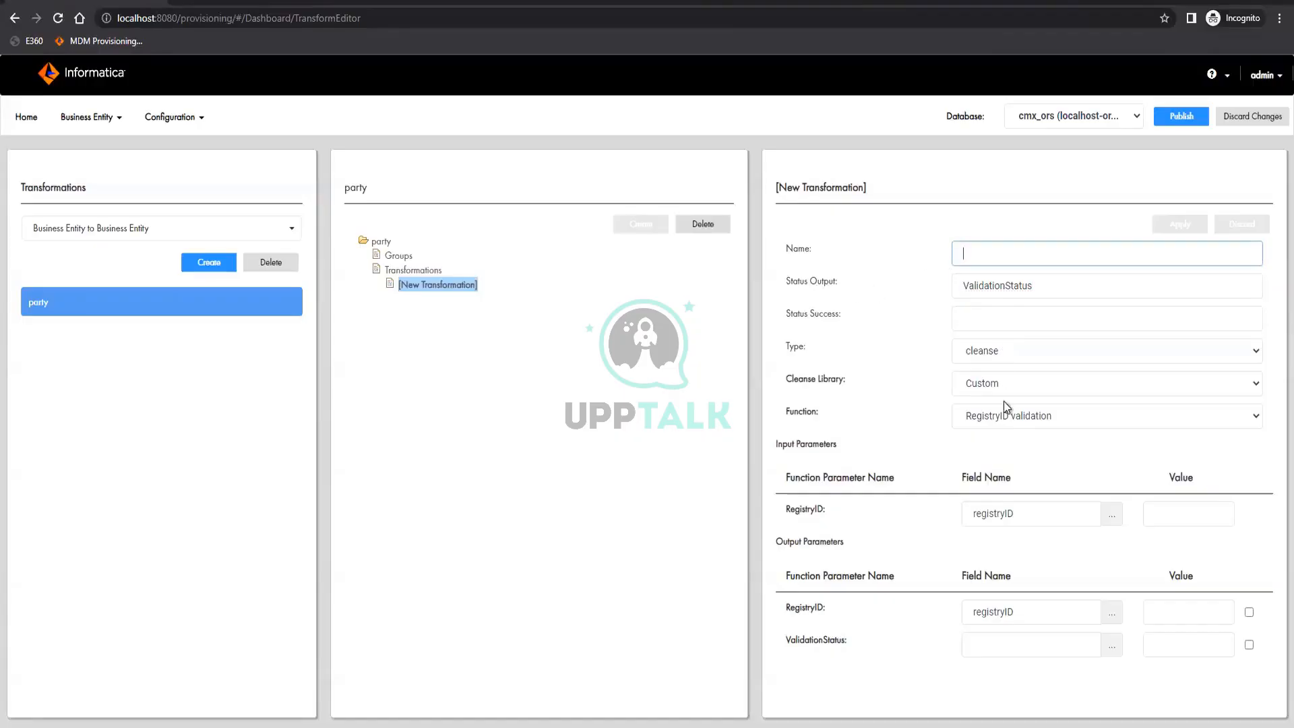
type("R")
key("BackSpace")
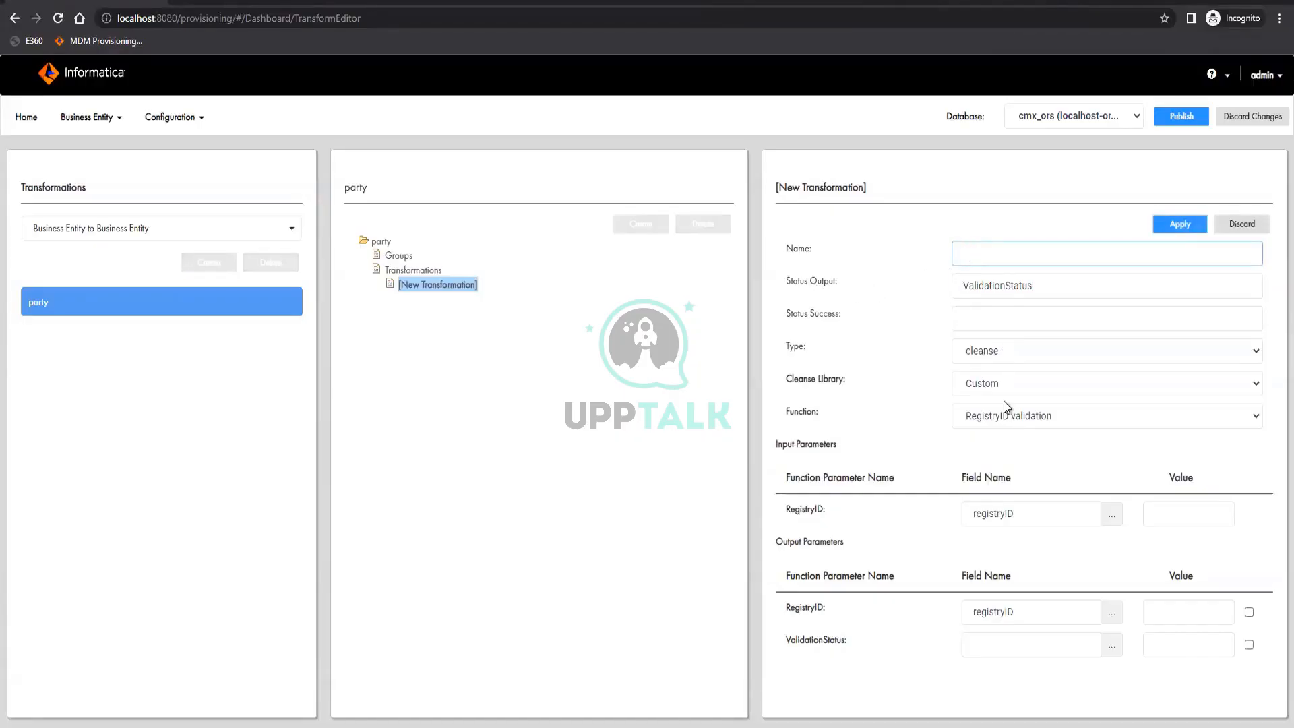
type("RegistryIDValidation")
key("Home")
key("Delete")
type("r")
left_click(1181, 225)
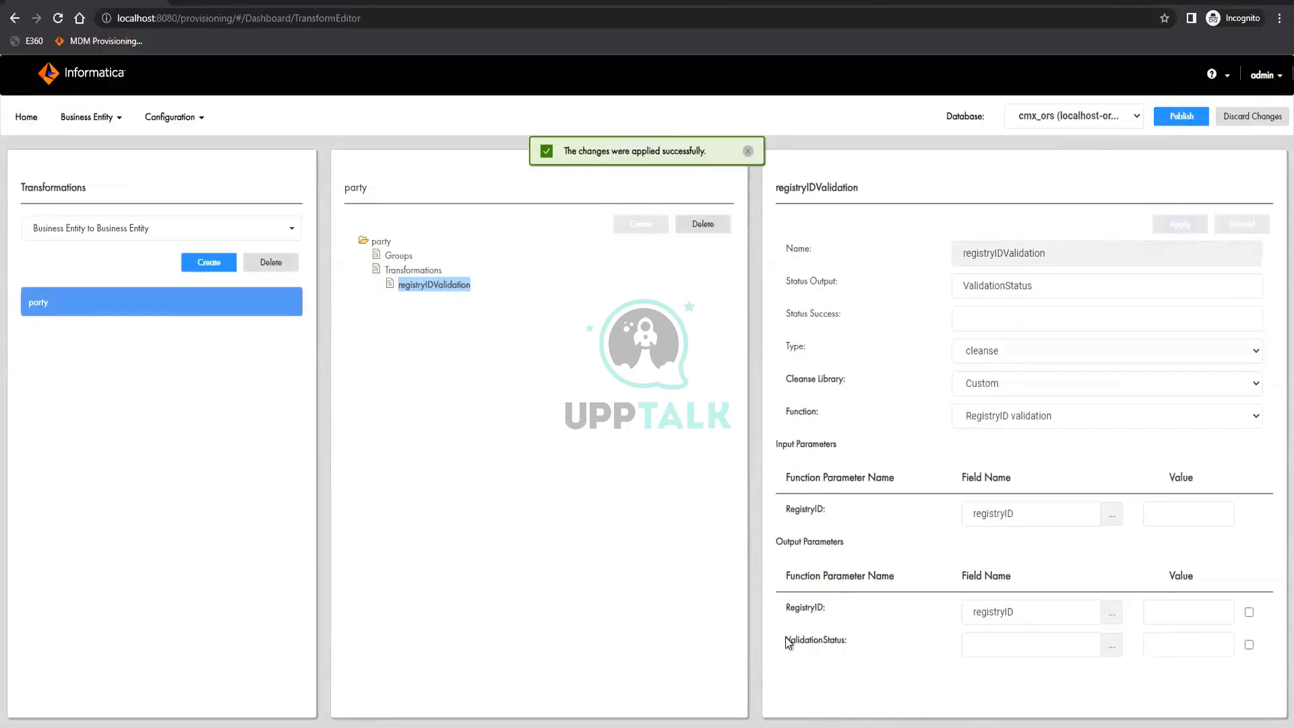
Check the ValidationStatus parameter against the Status Output value, and publish the transformation changes
left_click_drag(785, 639, 830, 653)
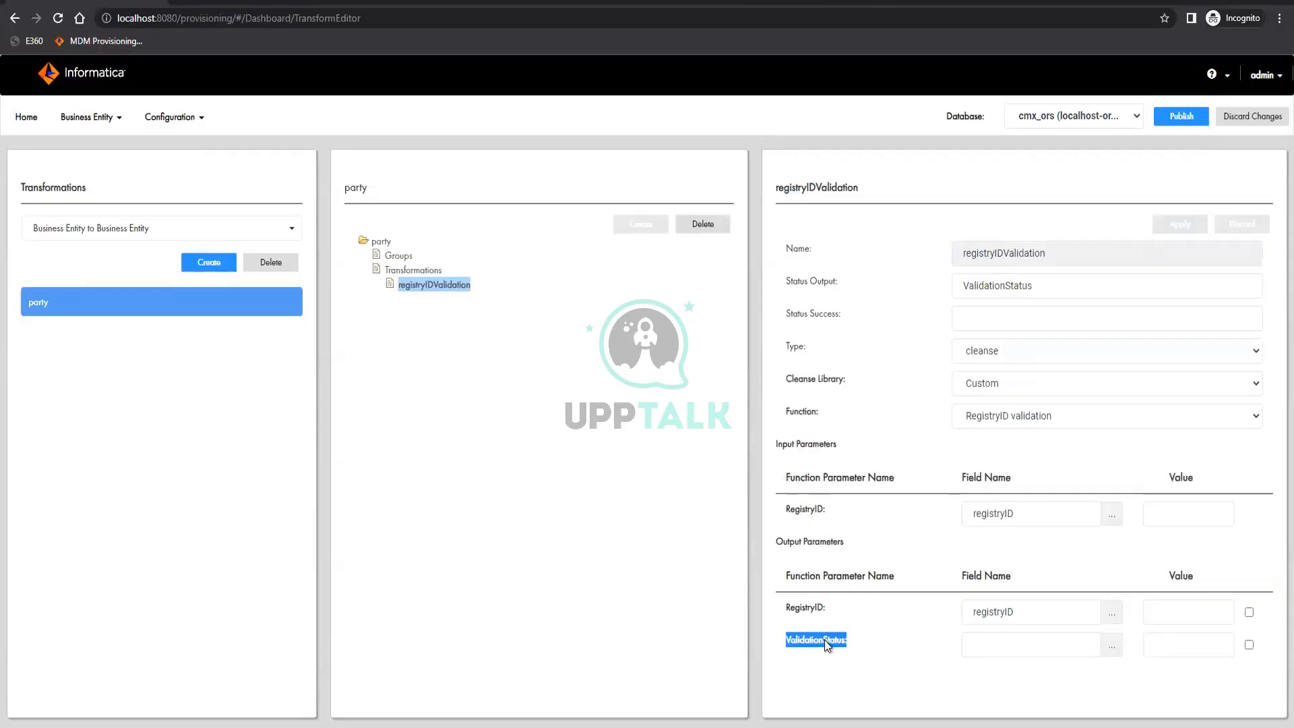
double_click(1025, 283)
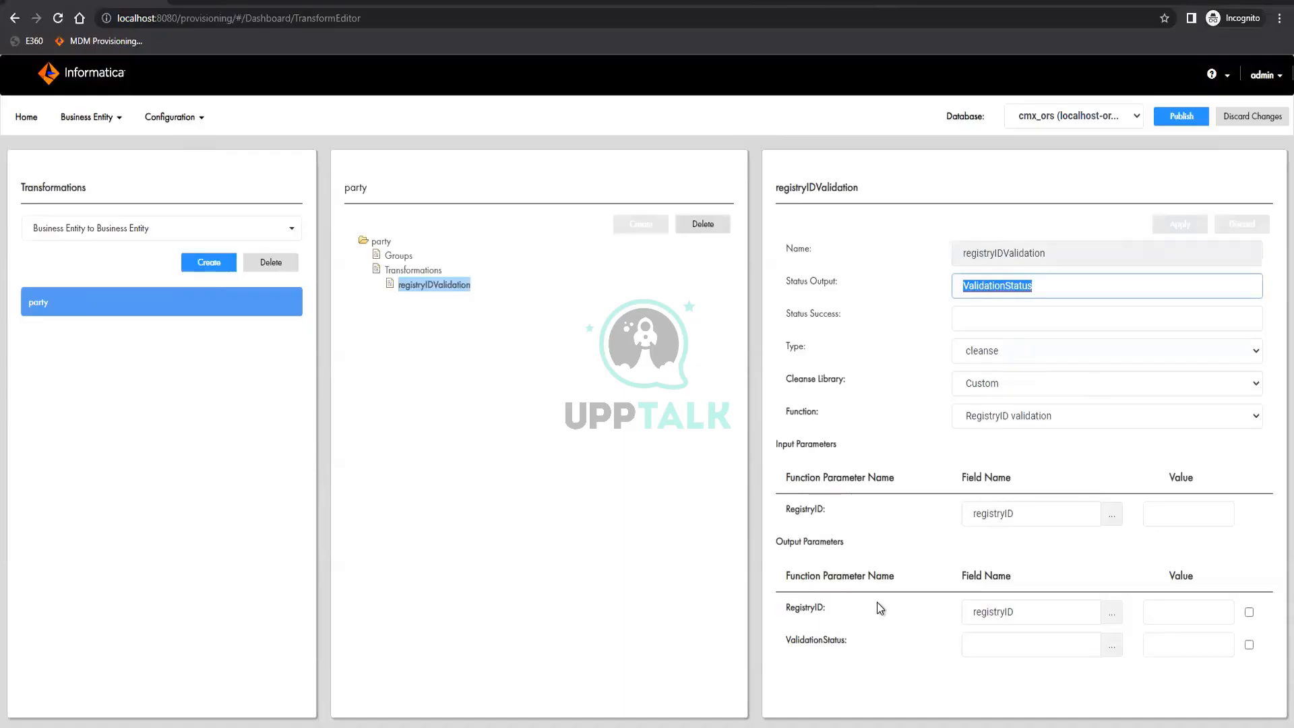
left_click(1170, 117)
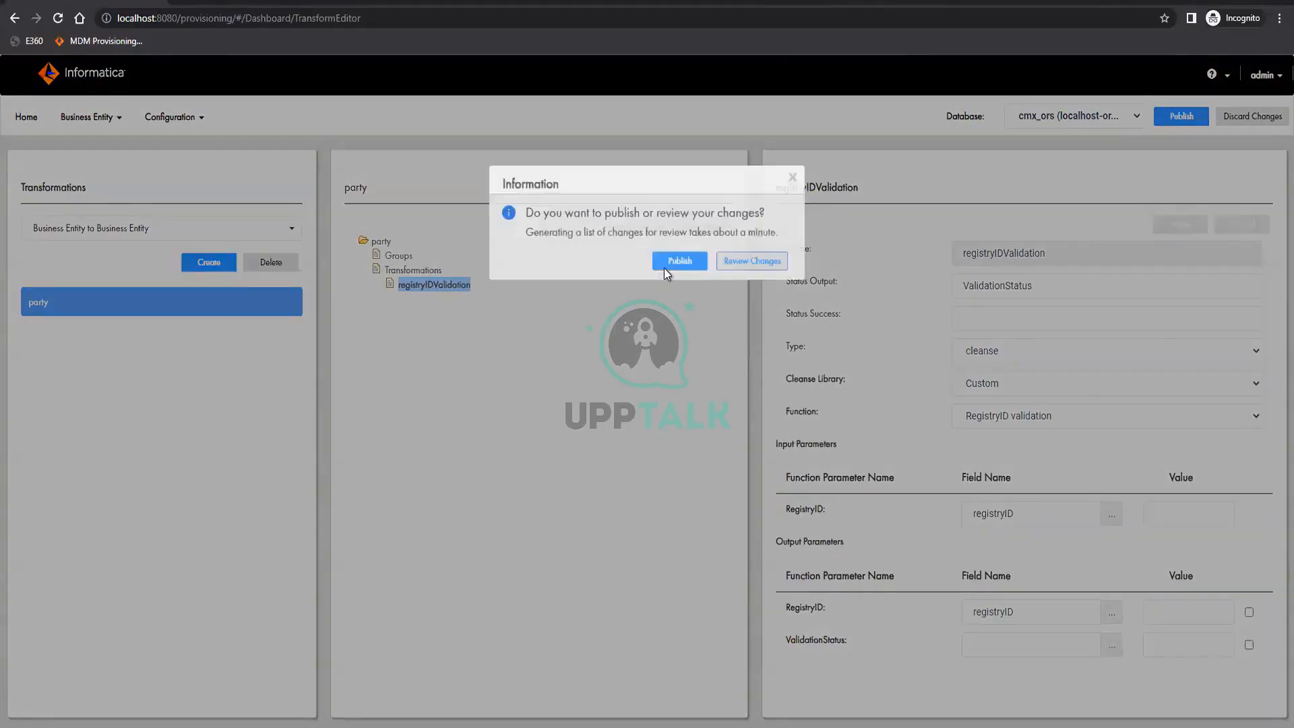
left_click(664, 267)
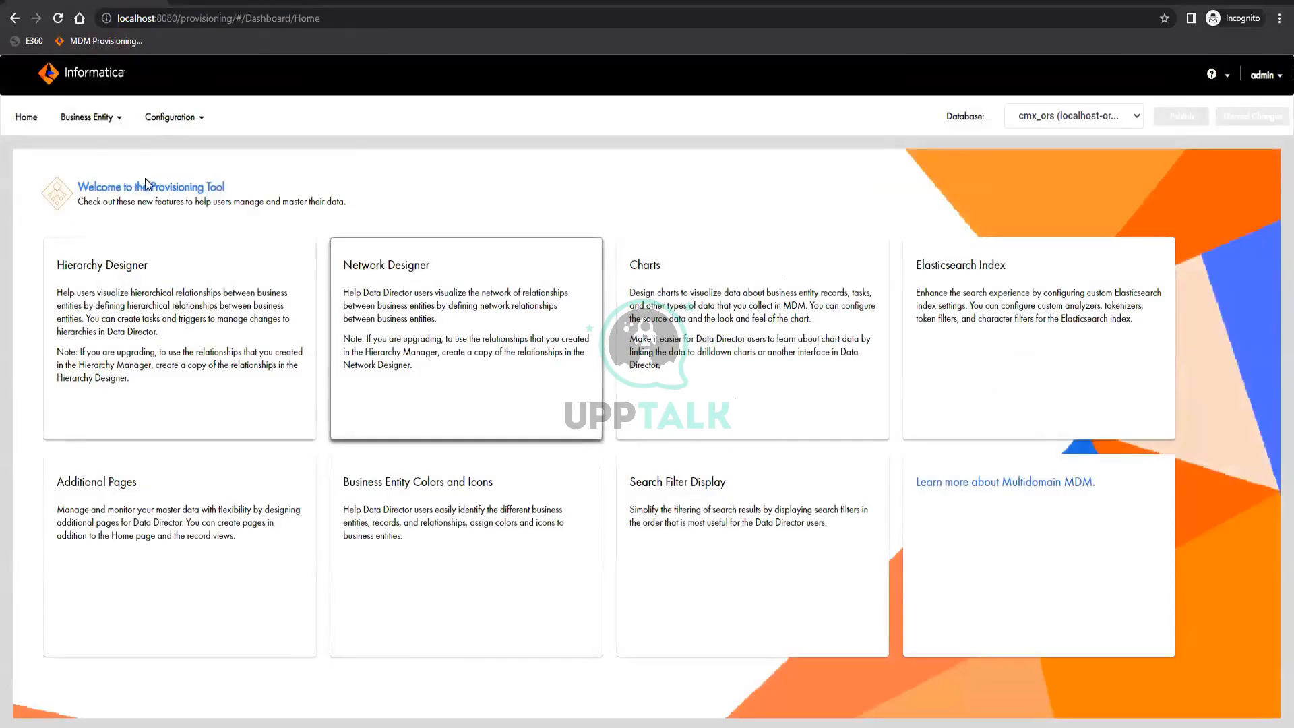
Review the available modeling entity types and the Notepad outline of the entity-to-layout flow and transformation types
left_click(94, 118)
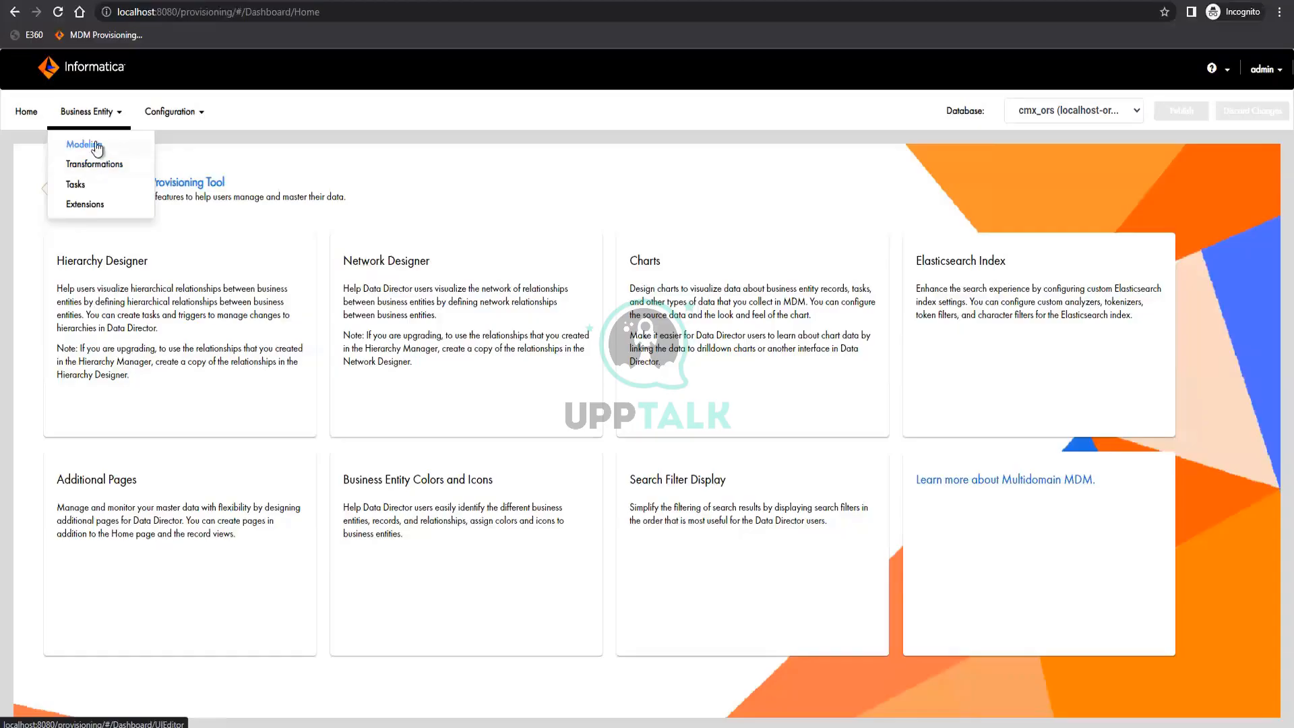
left_click(83, 144)
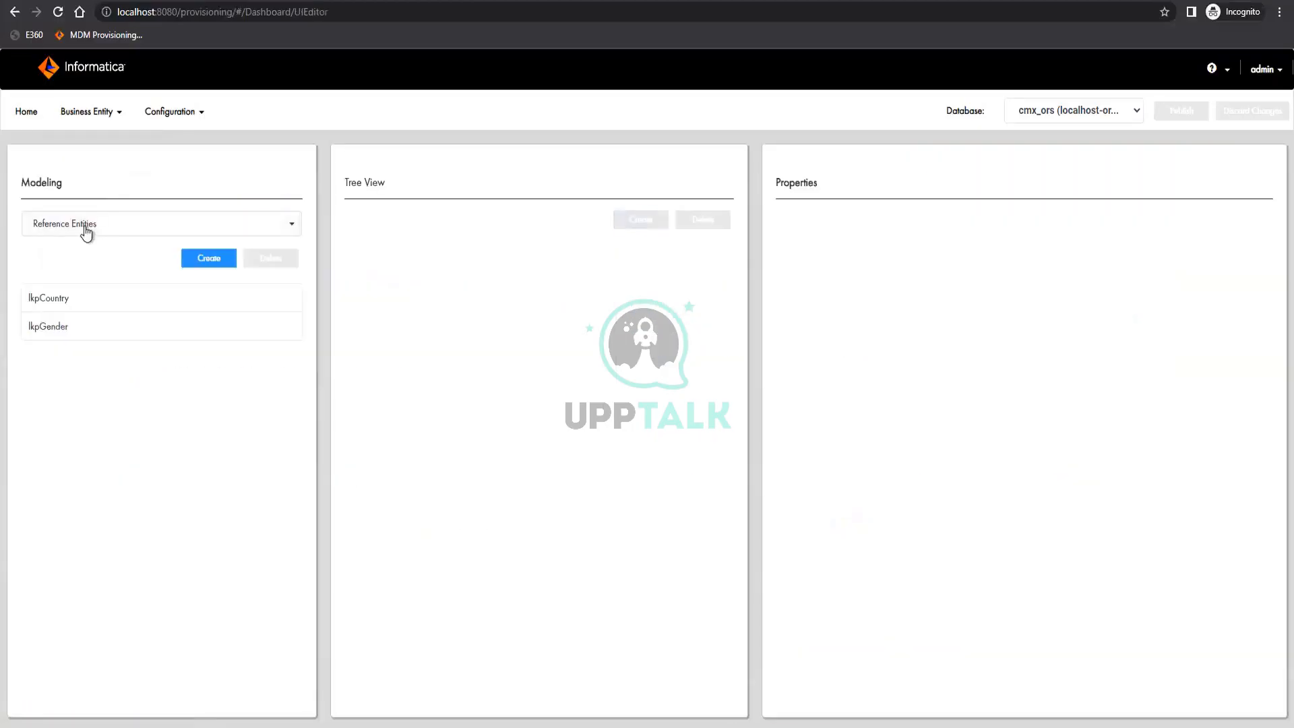
left_click(87, 225)
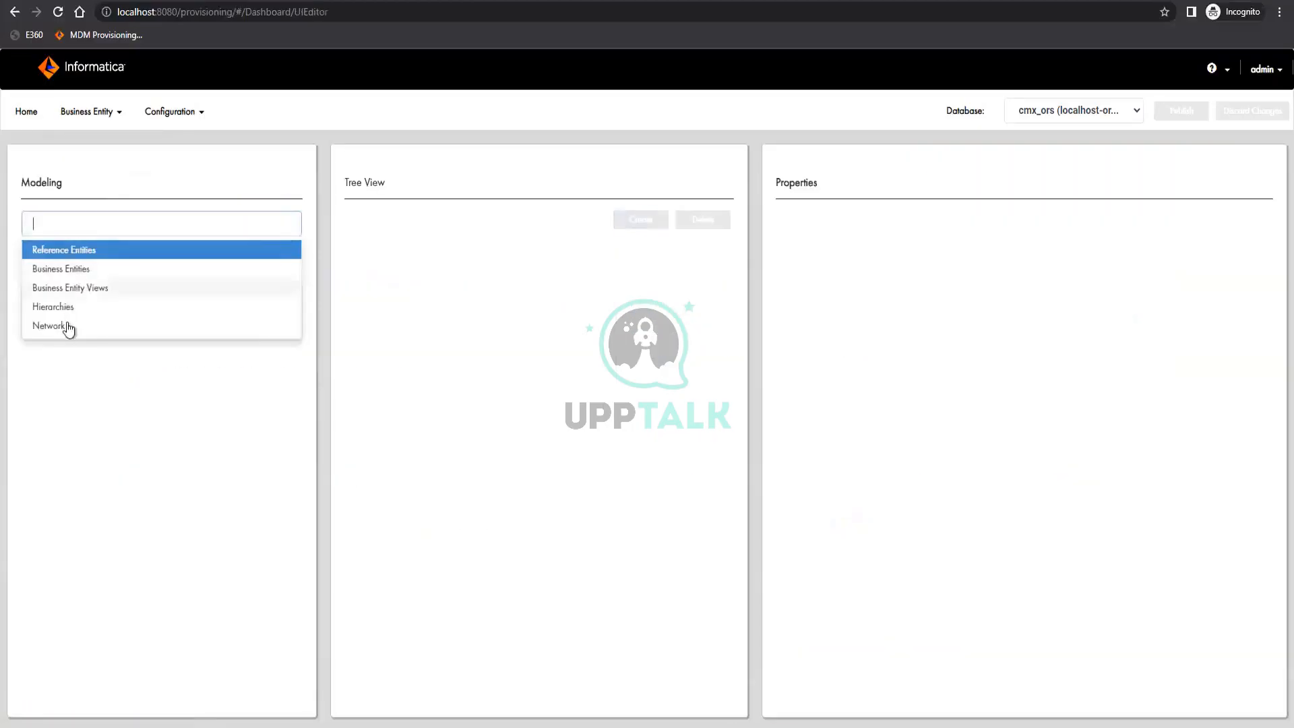
left_click(102, 114)
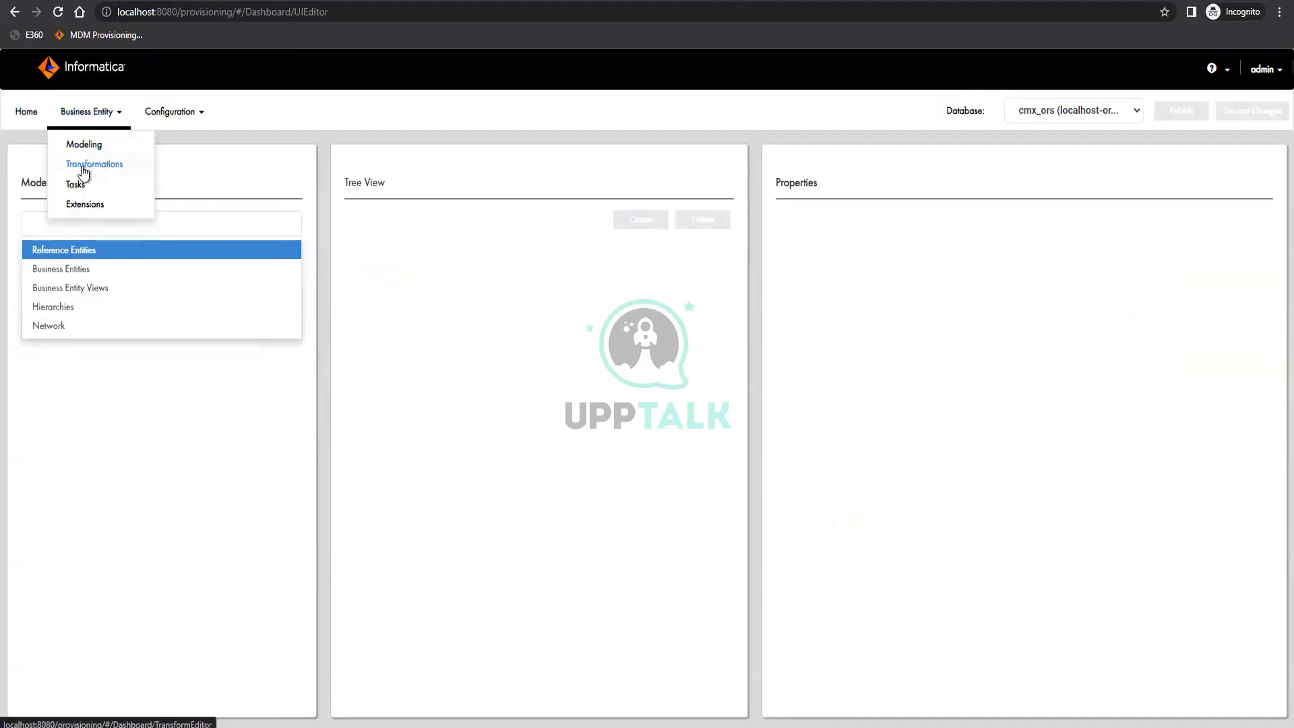
left_click(152, 519)
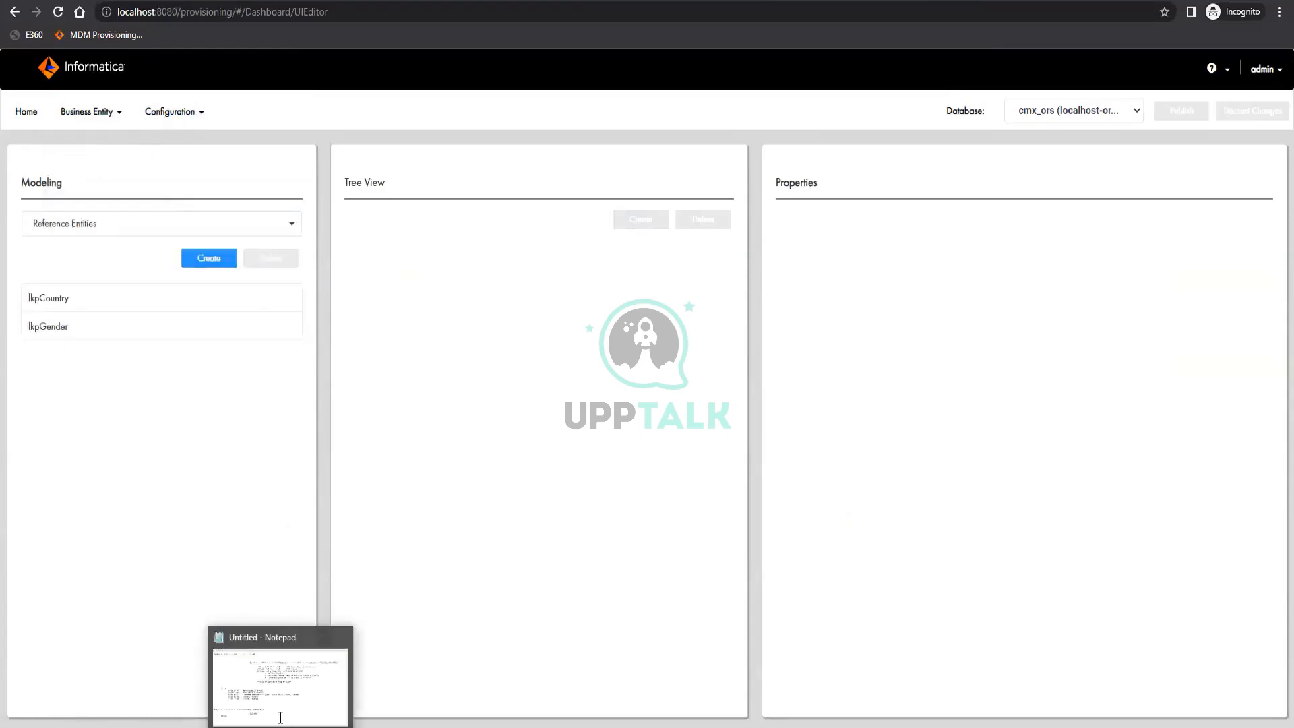
left_click(280, 717)
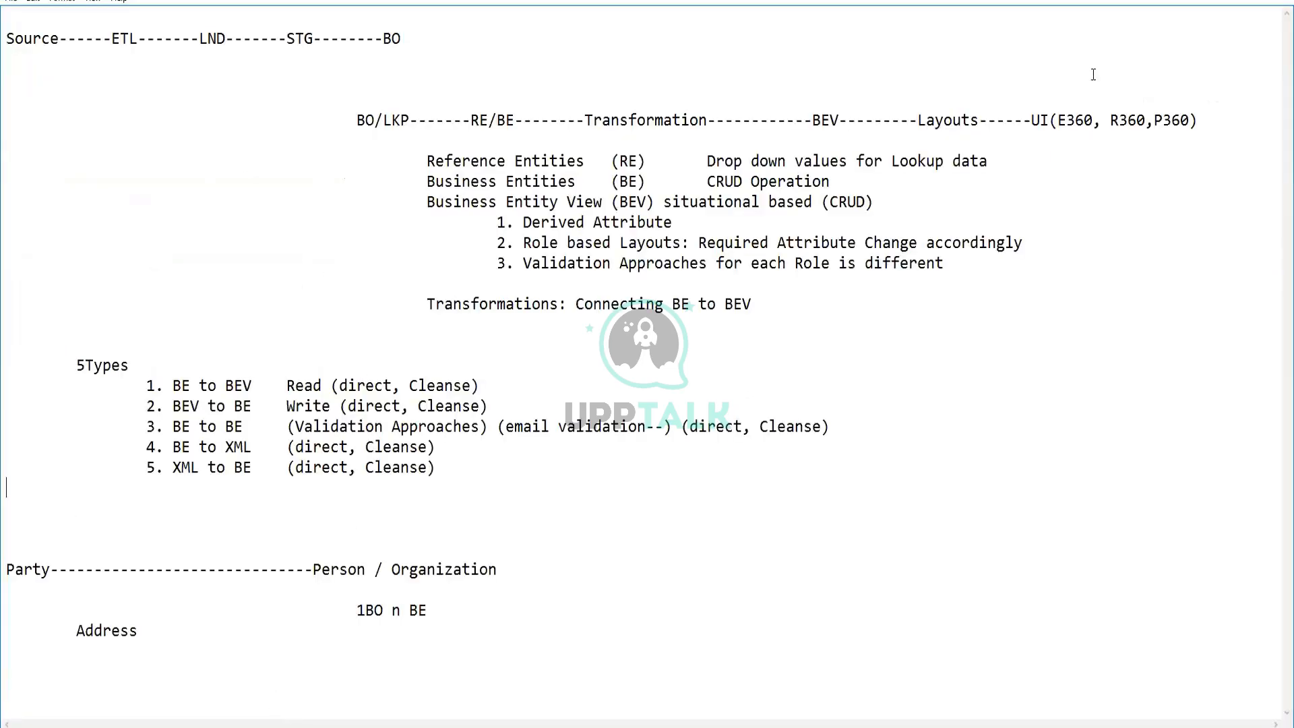
left_click(1209, 1)
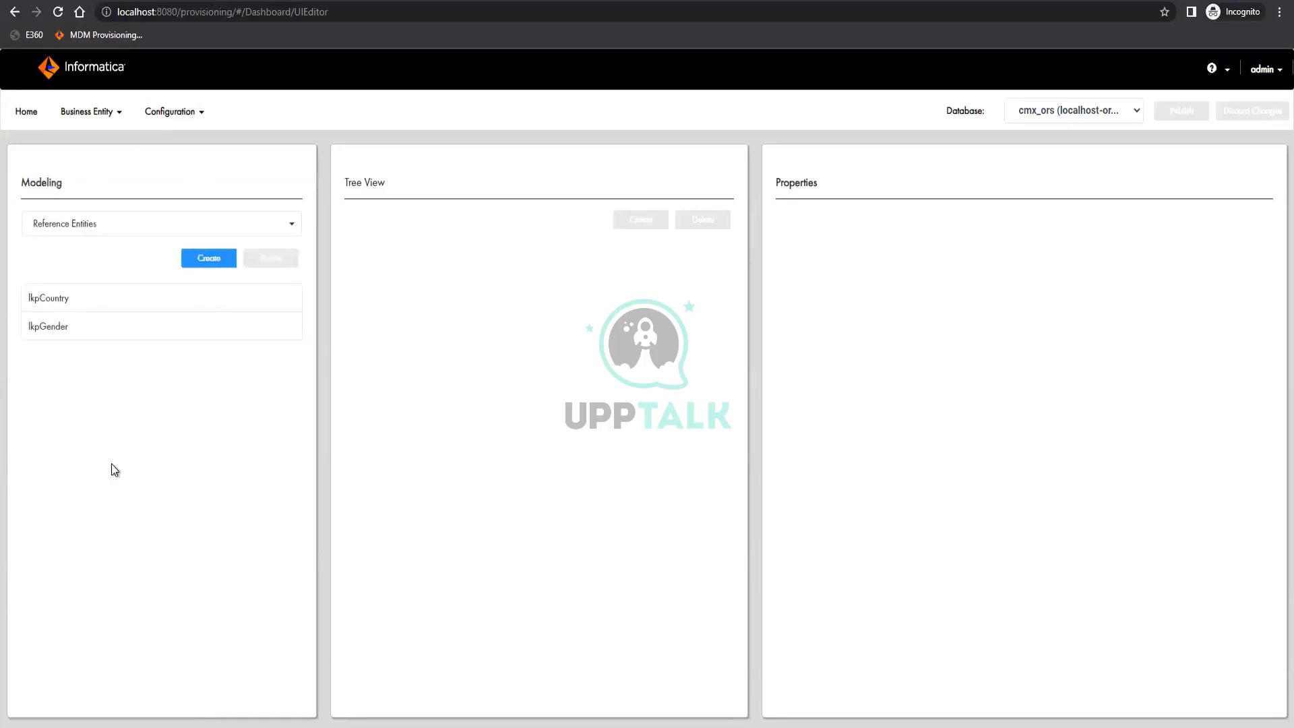
Delete the existing CMX_ORS application from the E360 applications in the Application Editor
left_click(176, 111)
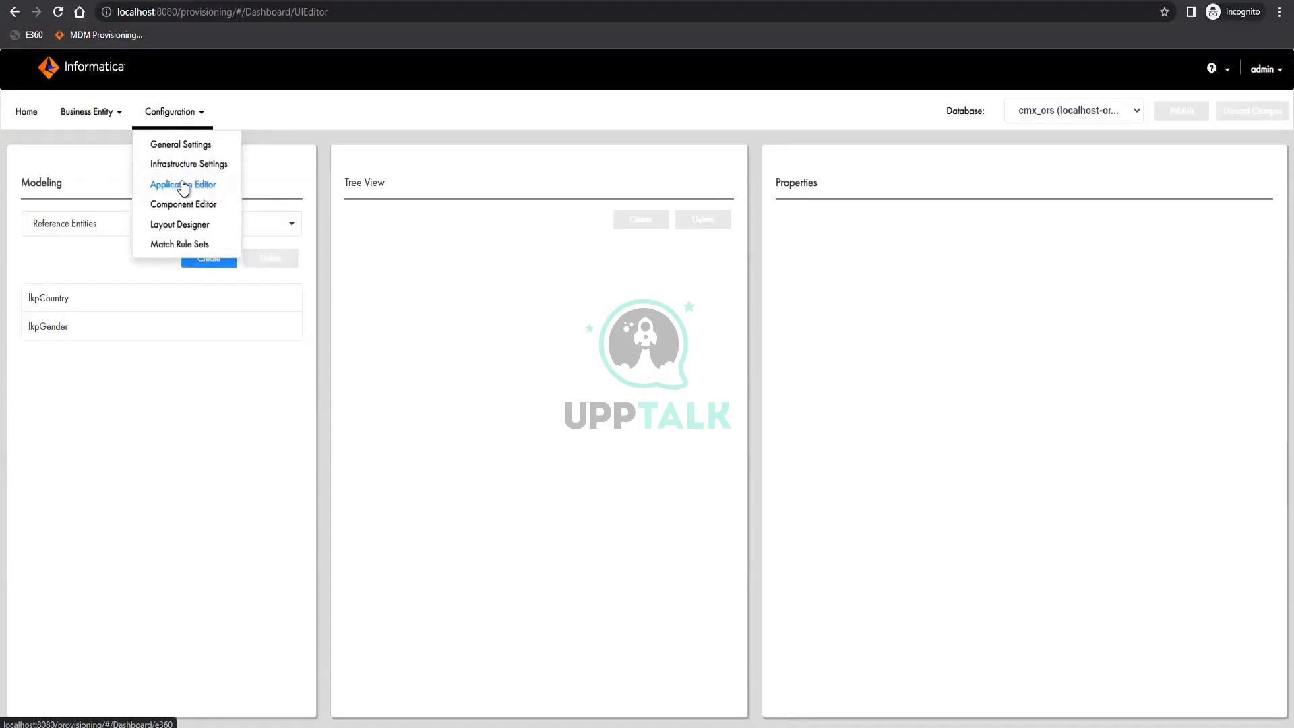
left_click(182, 185)
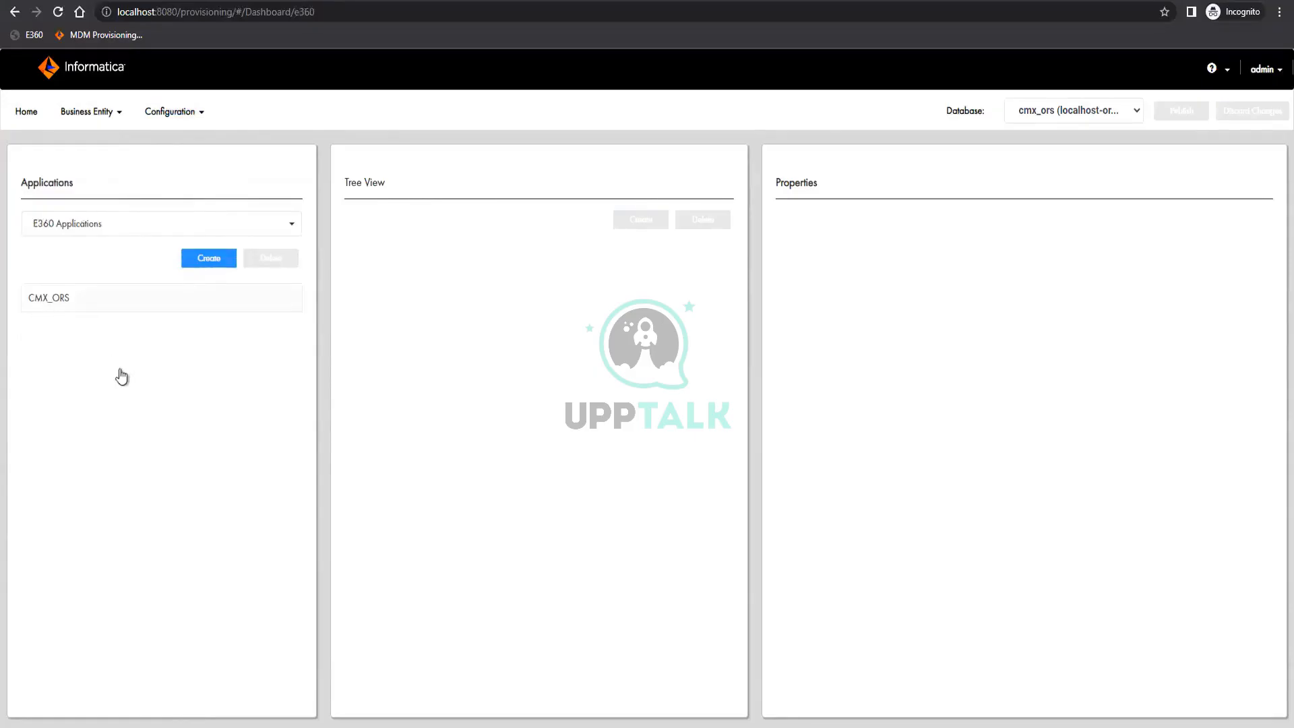
left_click(178, 311)
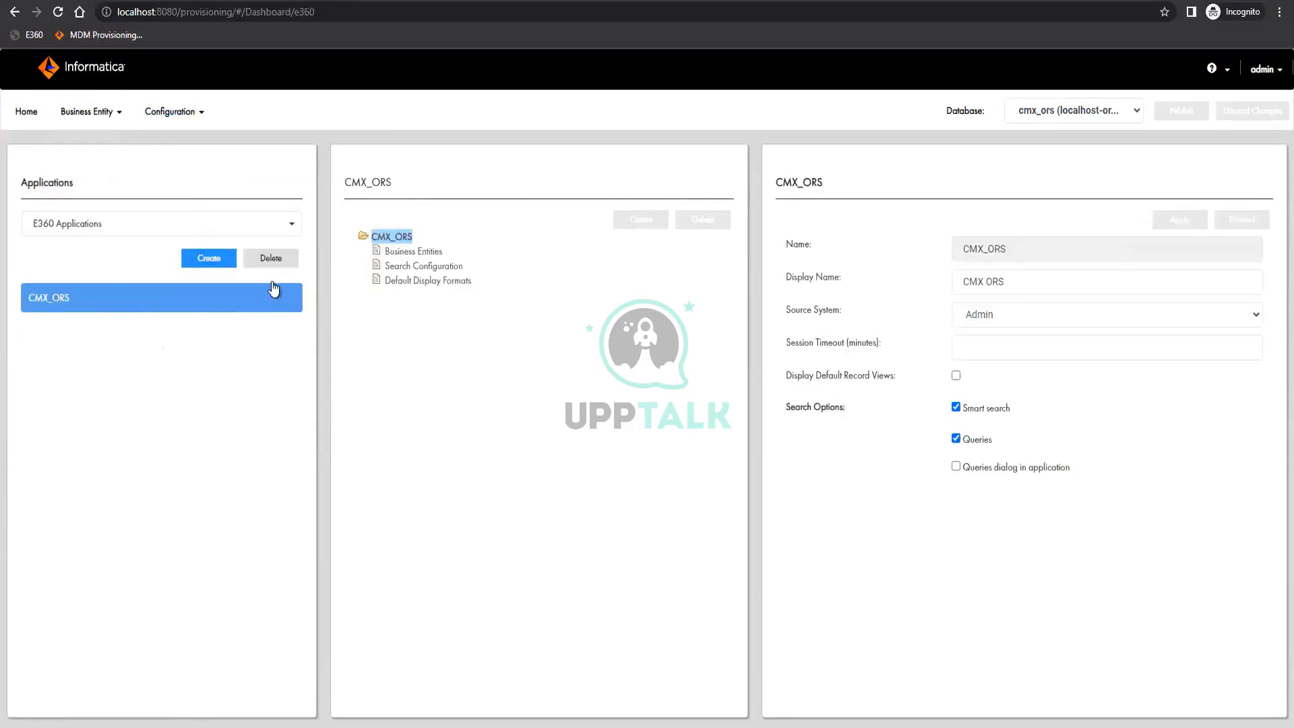
left_click(273, 257)
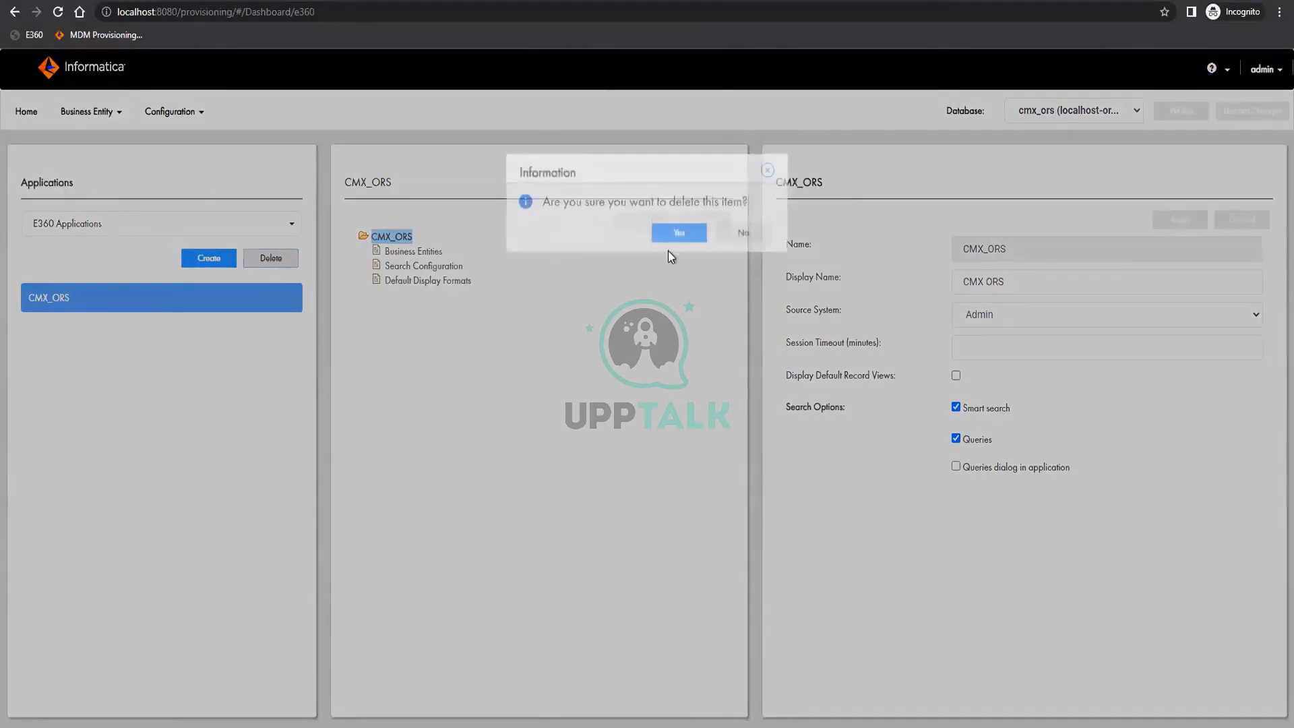
left_click(674, 250)
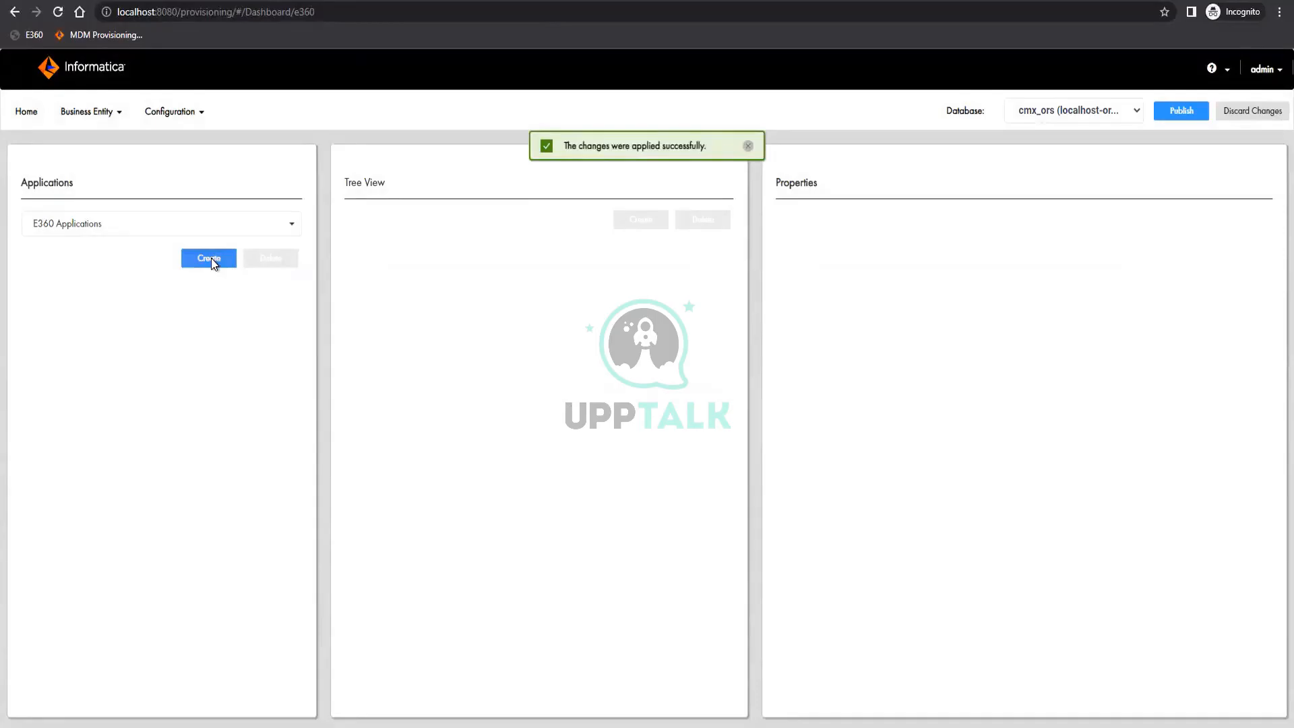
Create a new E360 application with name and display name Party, and set its source system to Admin
left_click(209, 258)
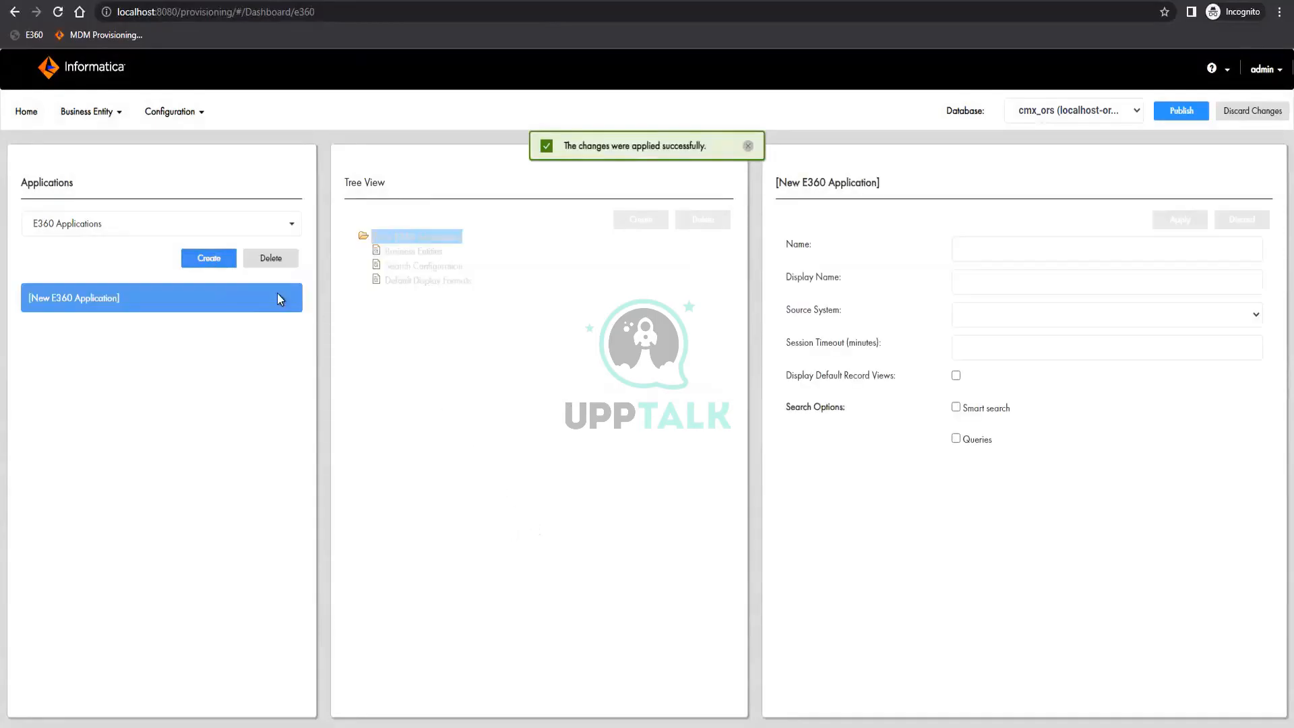
left_click(979, 250)
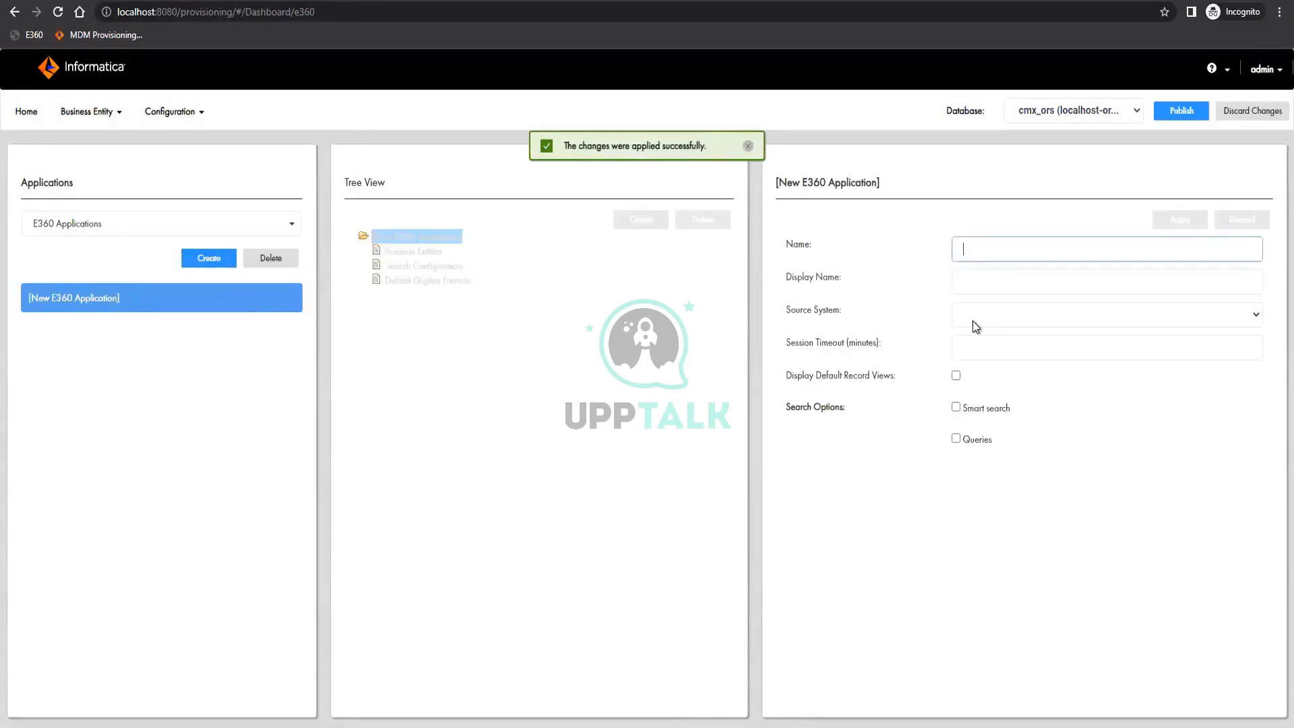
type("Party")
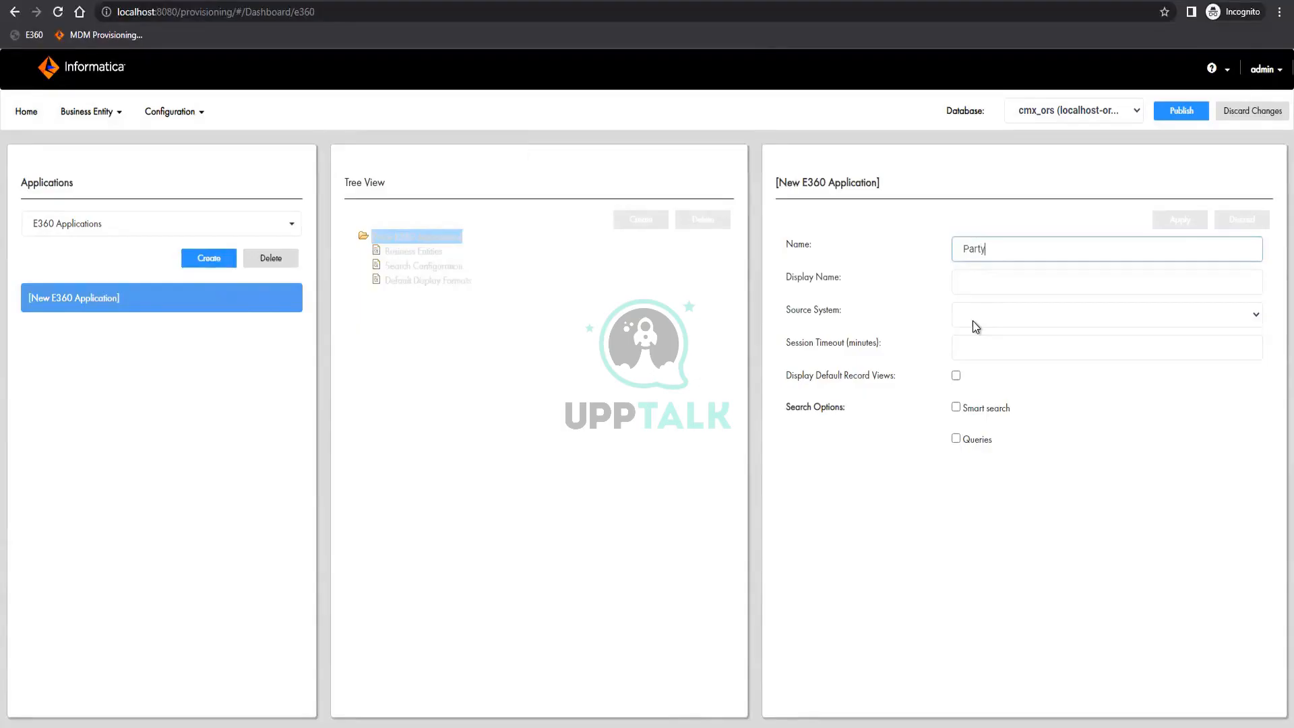
left_click(1004, 283)
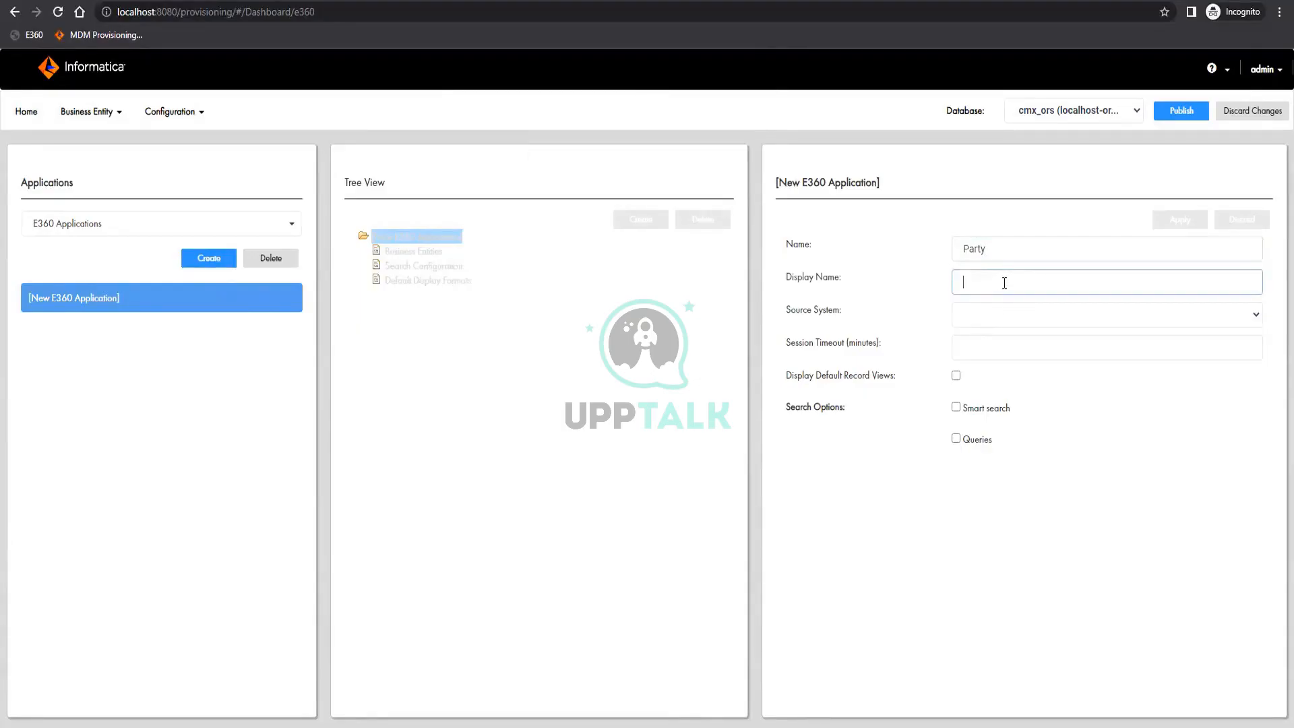
type("Party")
left_click(1002, 316)
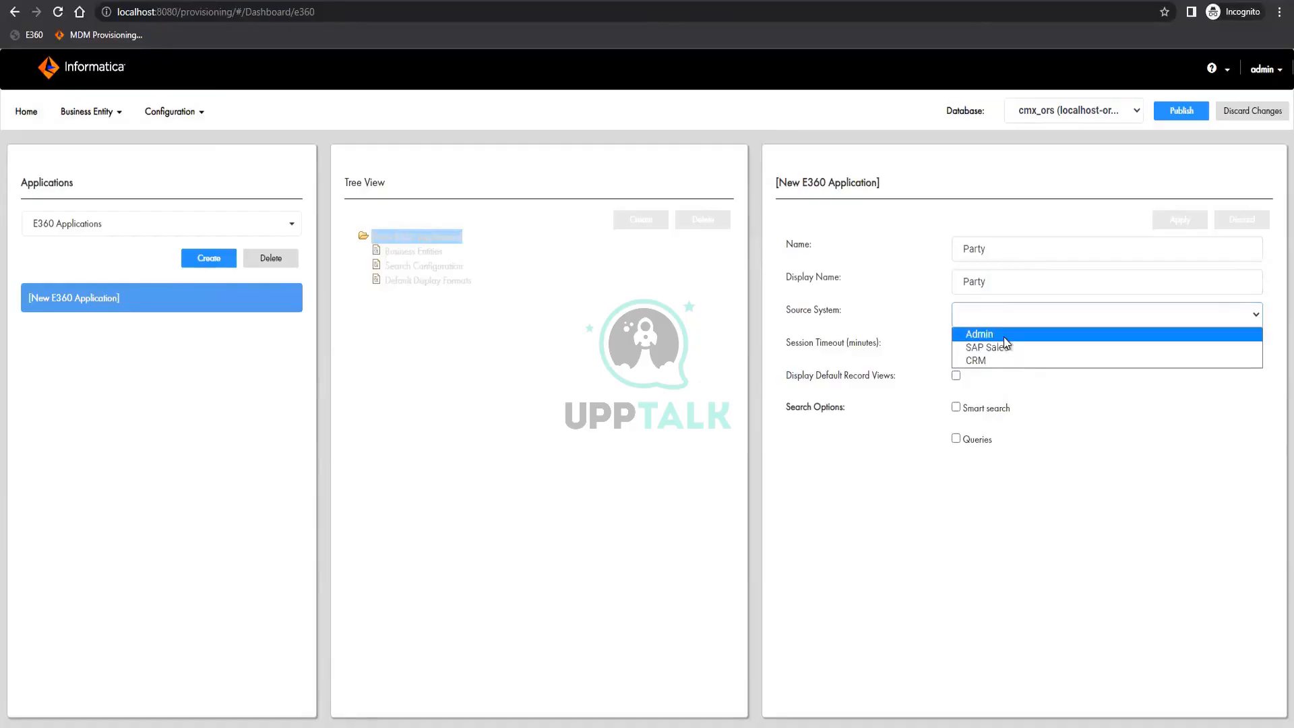
left_click(1004, 337)
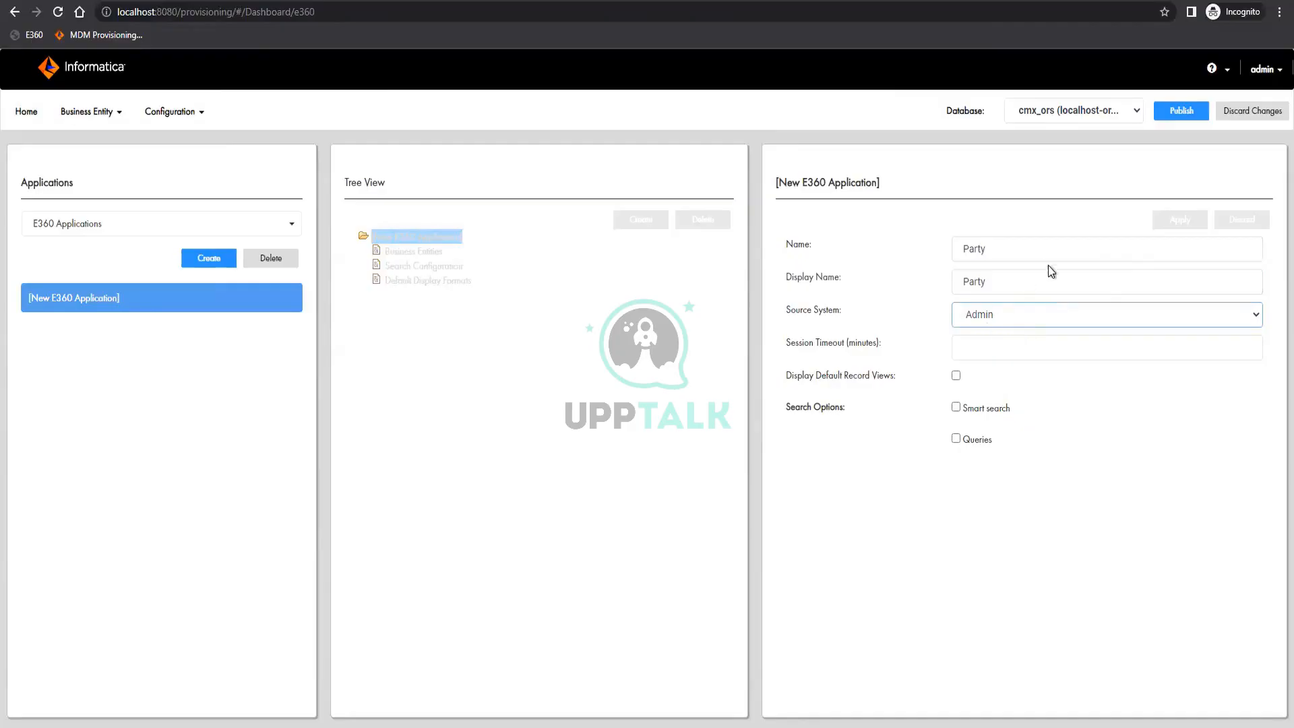
Enable default record views, smart search, queries and the queries dialog for the Party application, and apply the changes
left_click(955, 376)
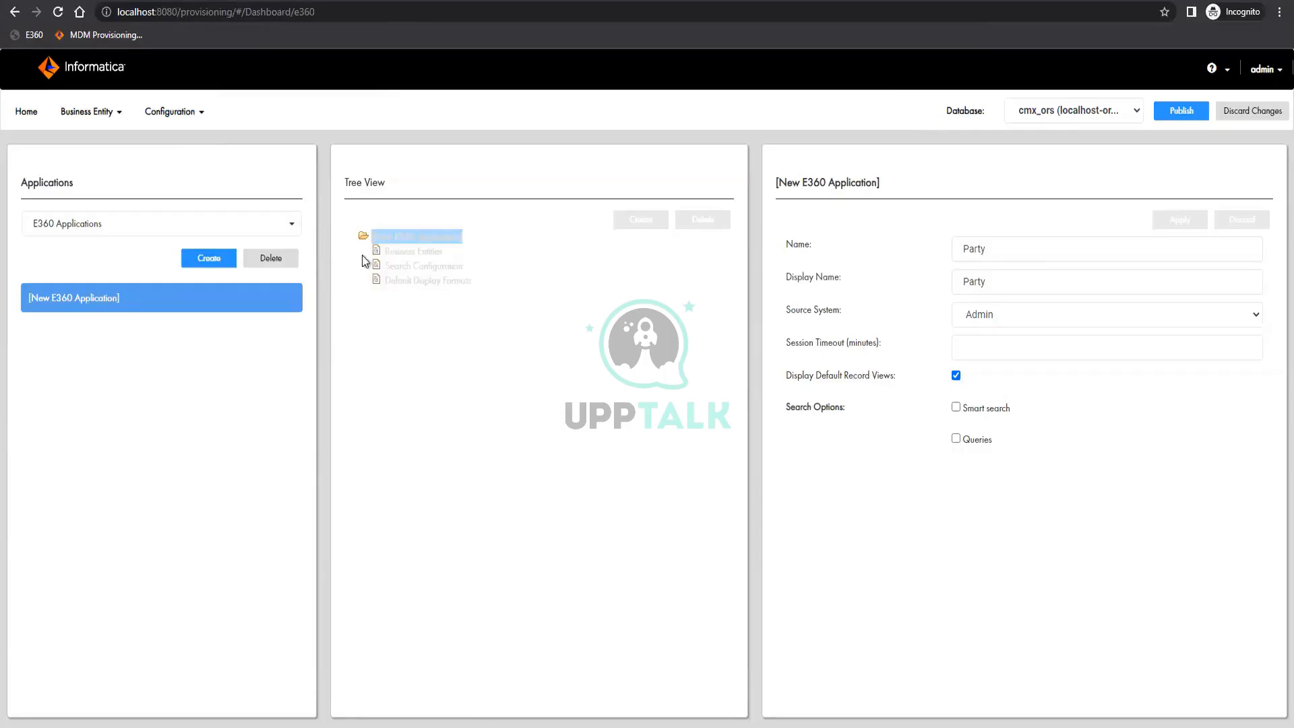
left_click(956, 407)
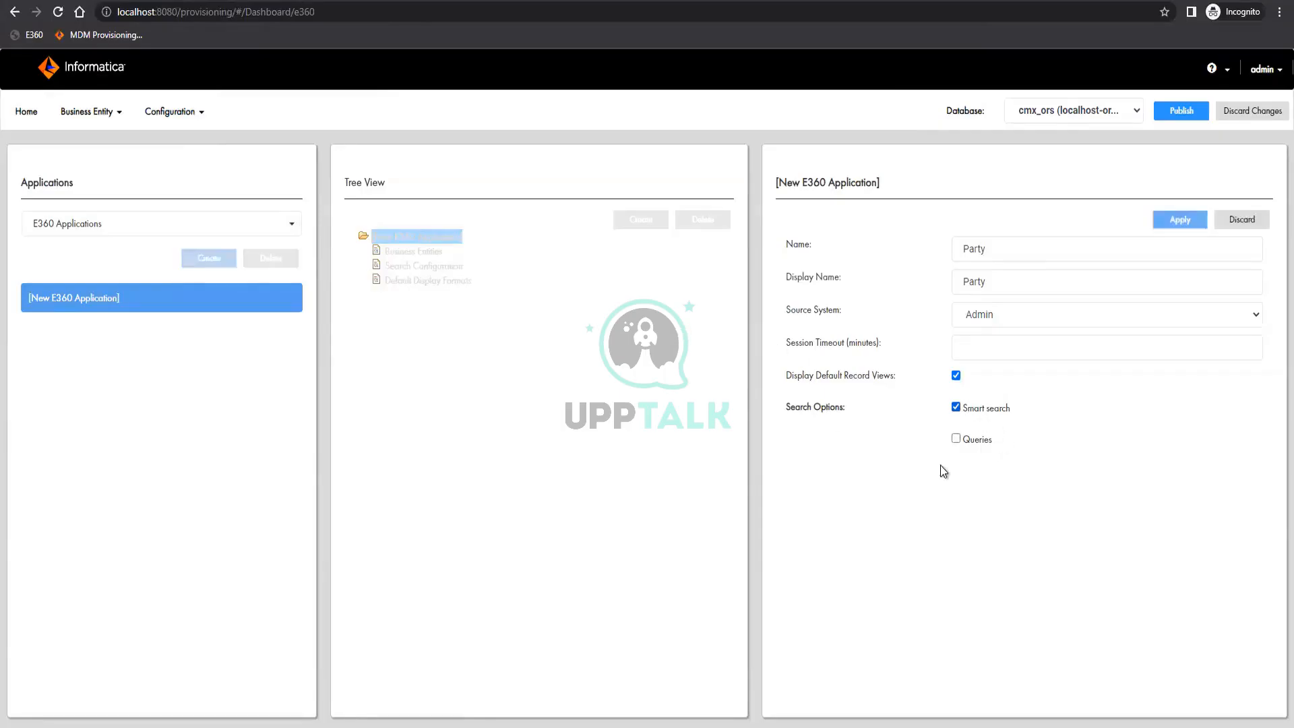
left_click(956, 439)
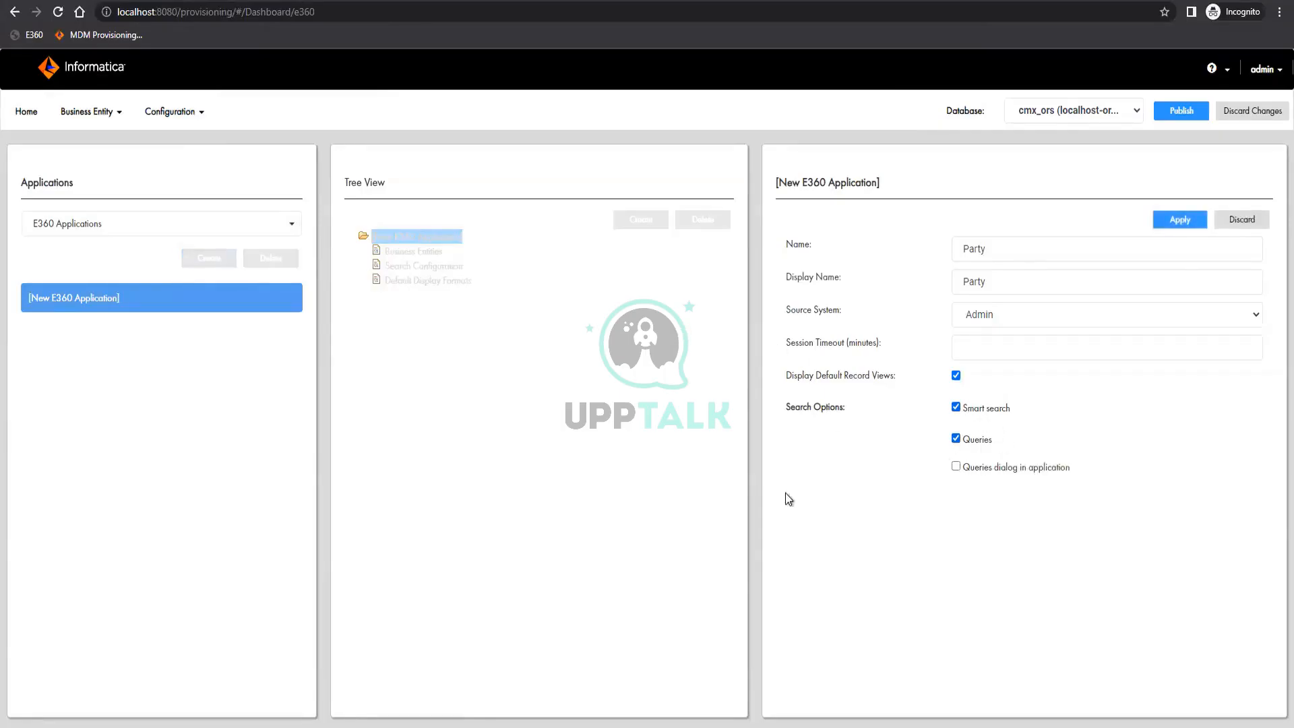
left_click(956, 467)
left_click(1181, 219)
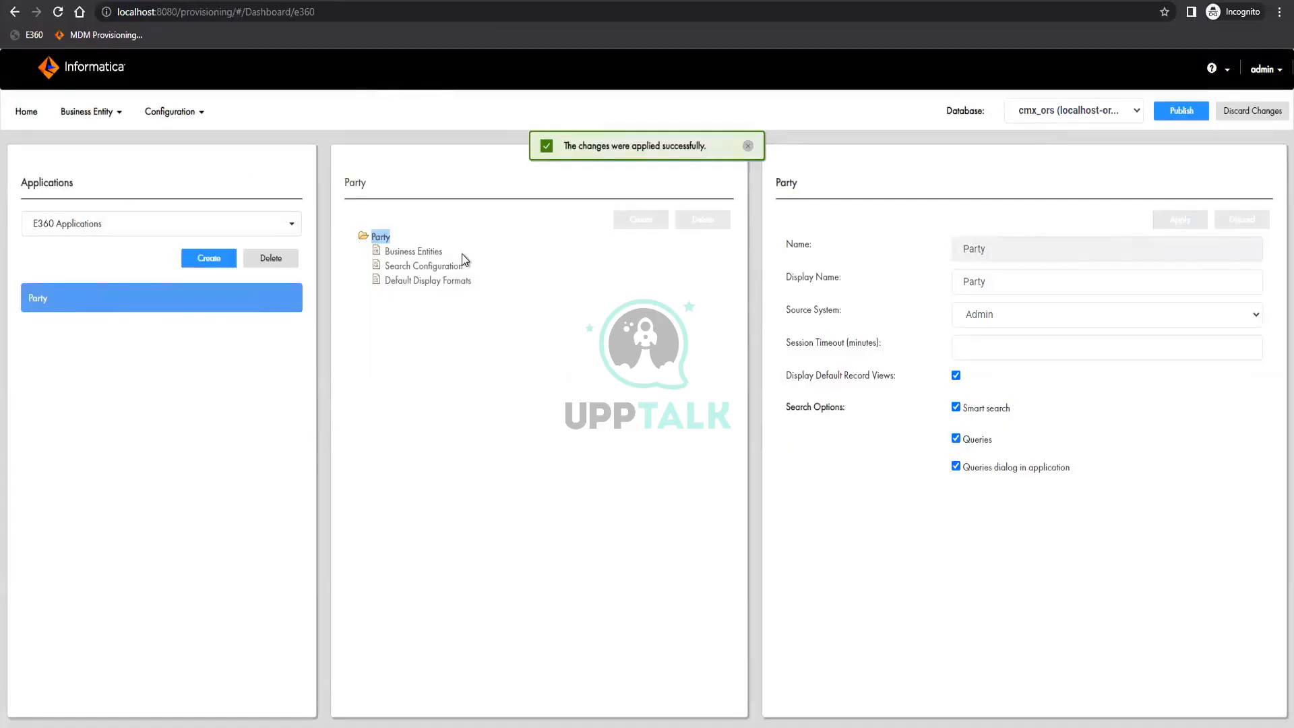
Add the Party business entity to the Party application, make it visible, and apply the changes
left_click(406, 254)
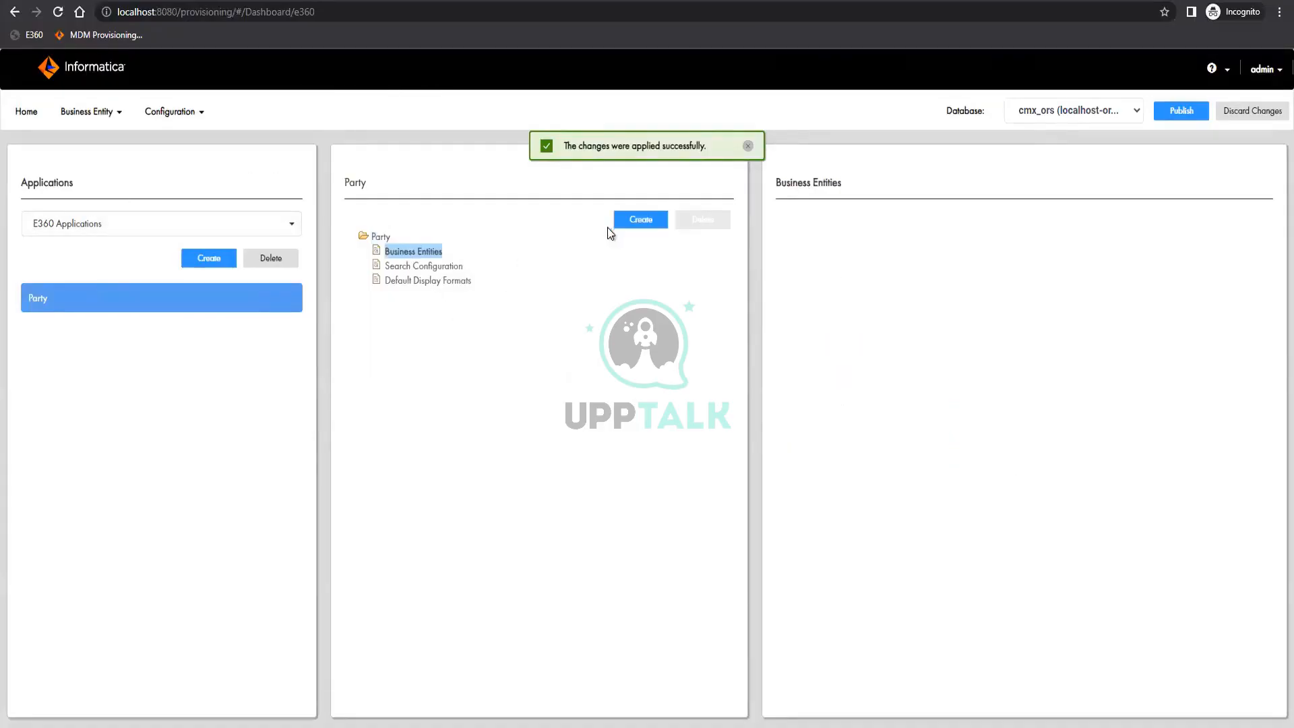
left_click(625, 224)
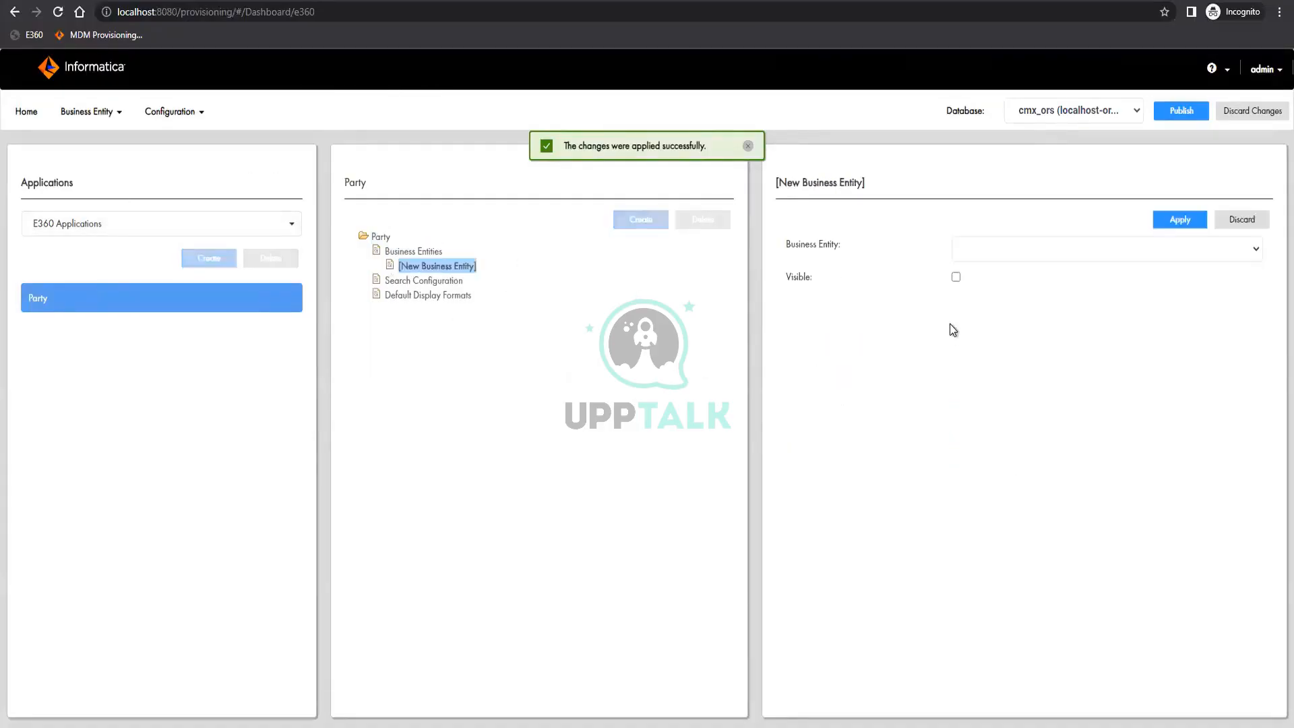
left_click(1013, 253)
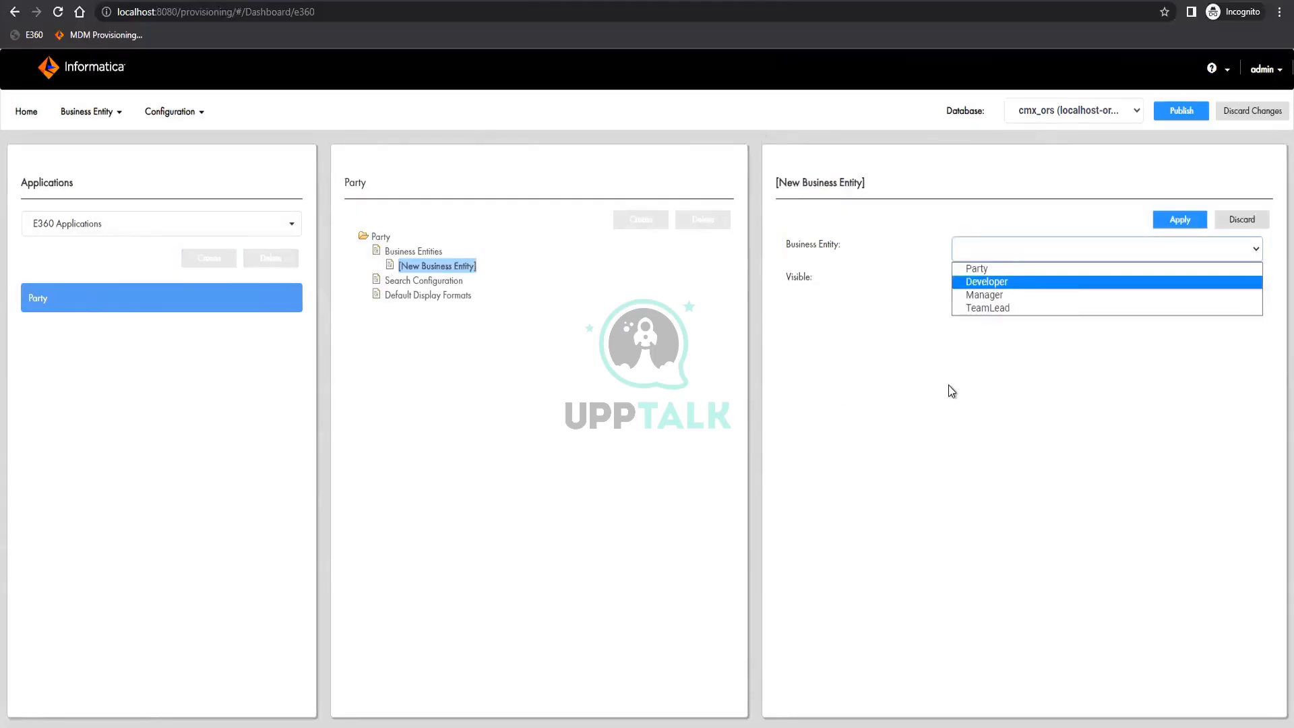
left_click(976, 269)
left_click(956, 277)
left_click(1176, 225)
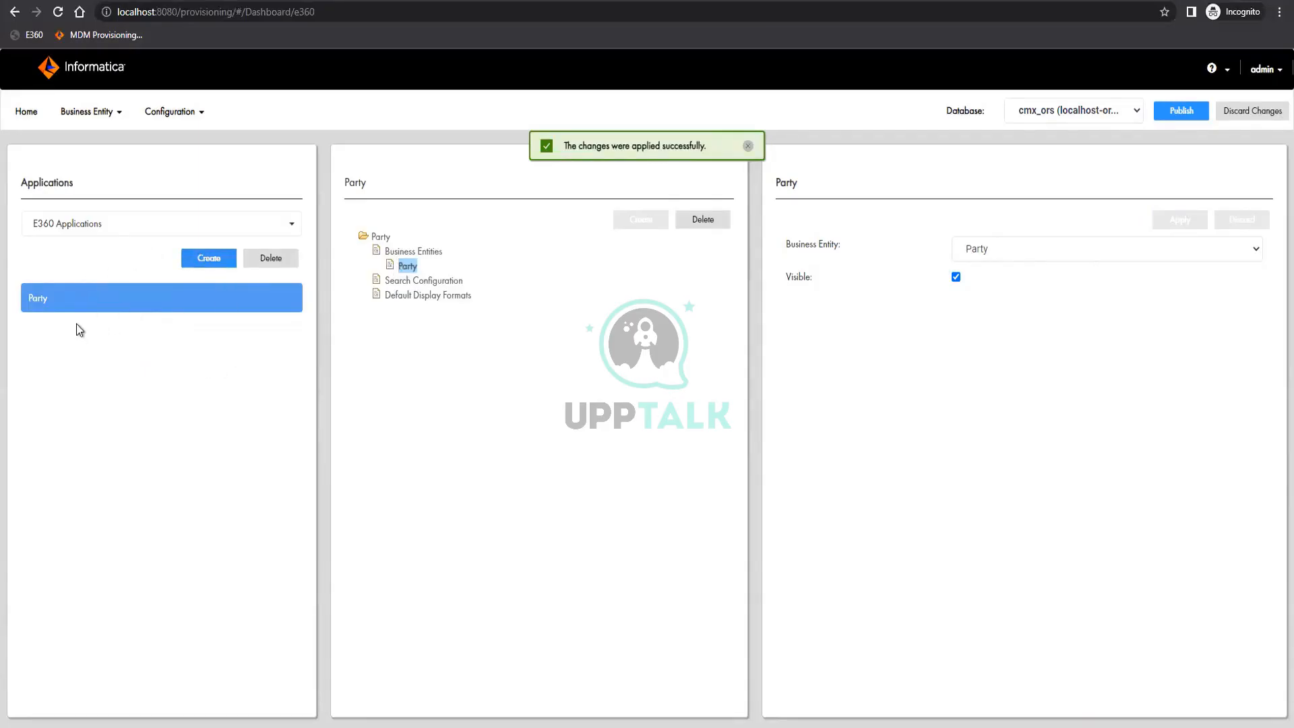
Create another E360 application named Organization and set its source system to Admin
left_click(972, 250)
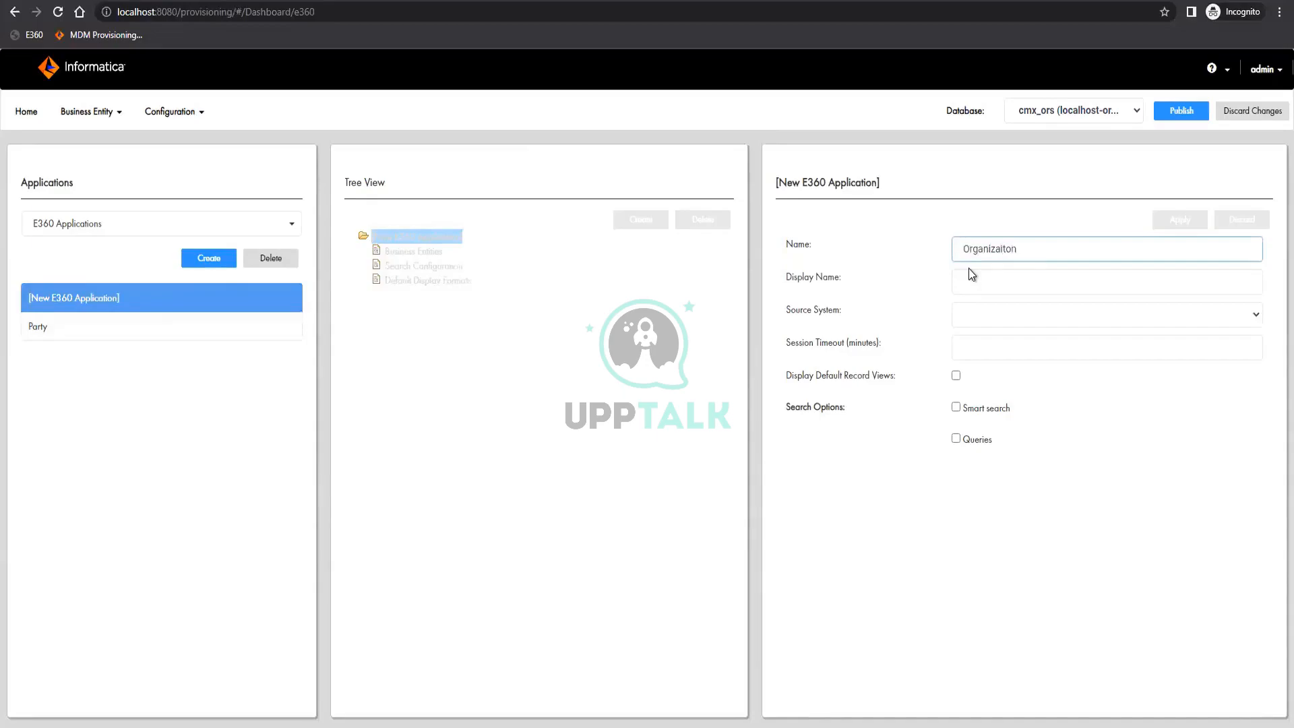
type("Organization")
left_click(1030, 309)
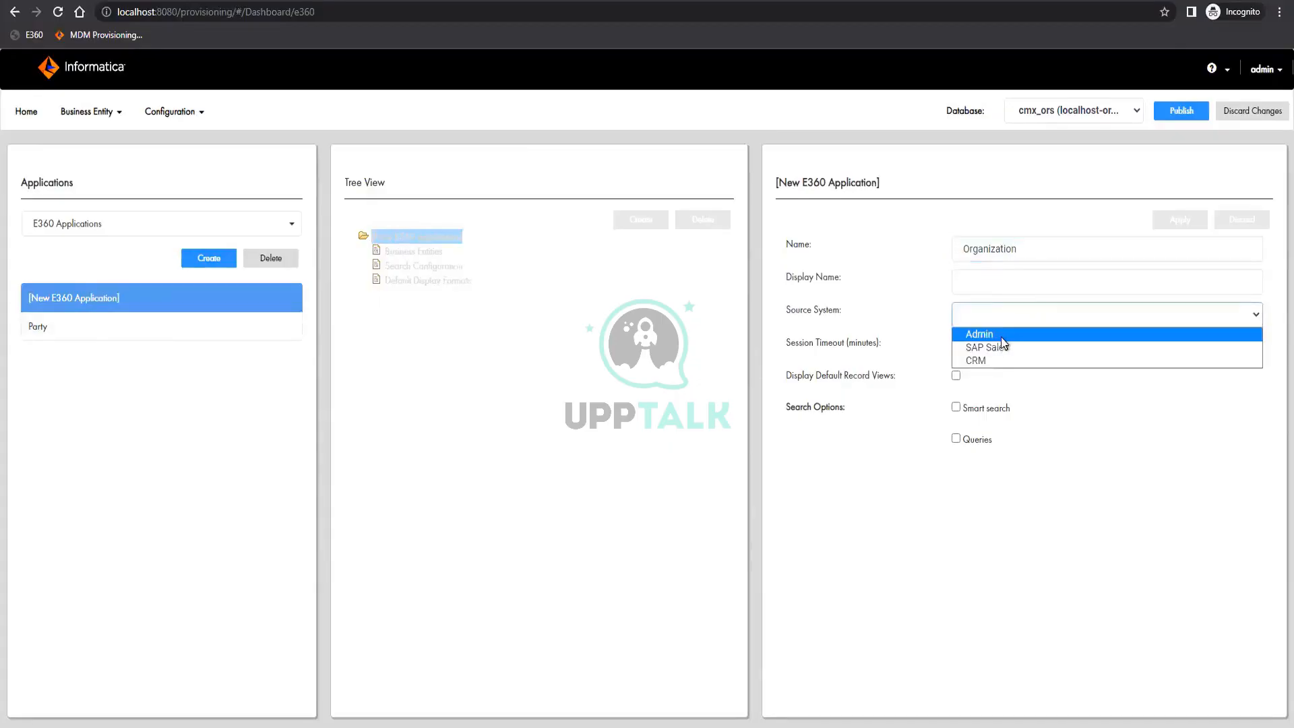
left_click(1003, 333)
Enable default record views, smart search, queries and the queries dialog for the Organization application, and apply the changes
left_click(956, 375)
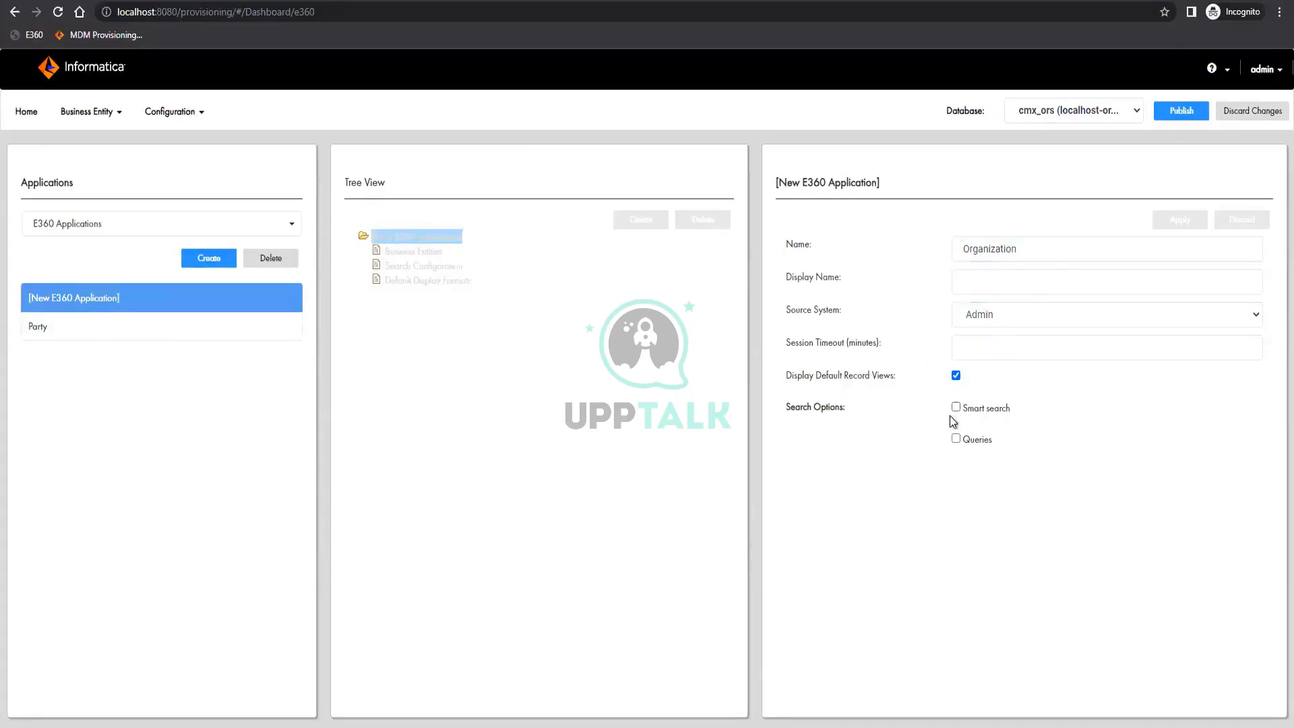
left_click(955, 407)
left_click(956, 439)
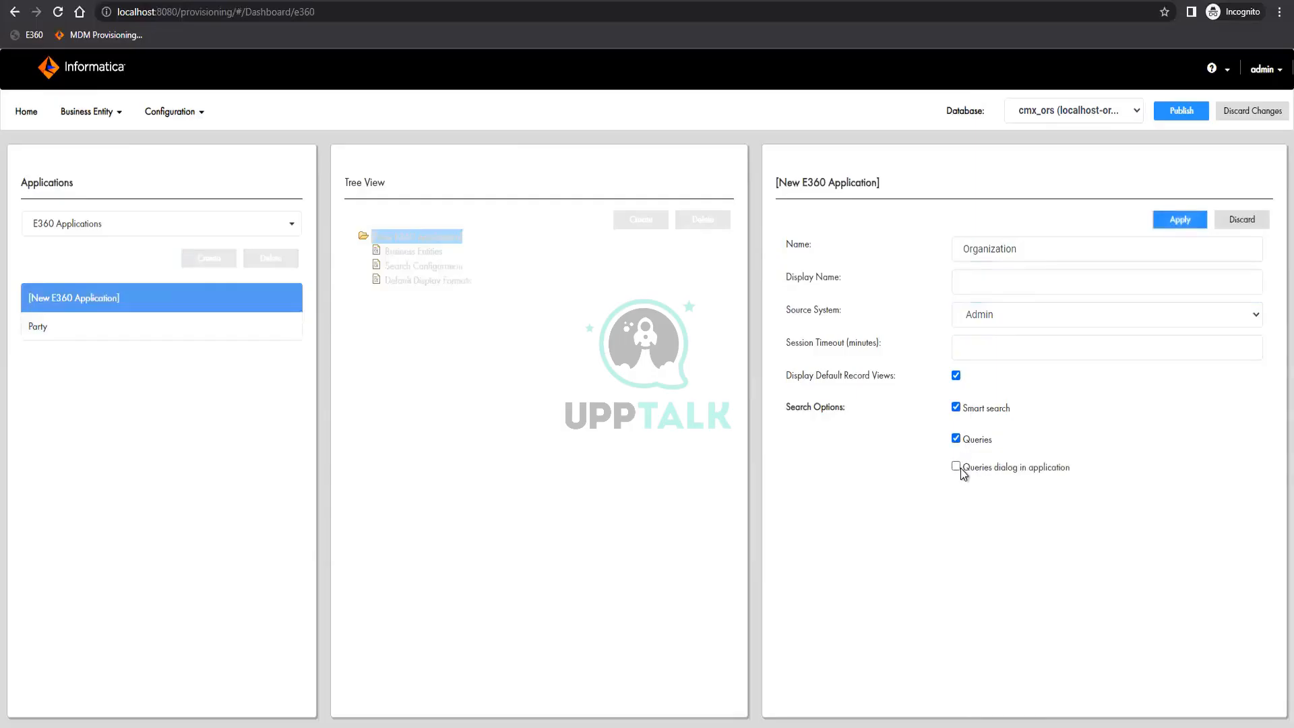
left_click(956, 466)
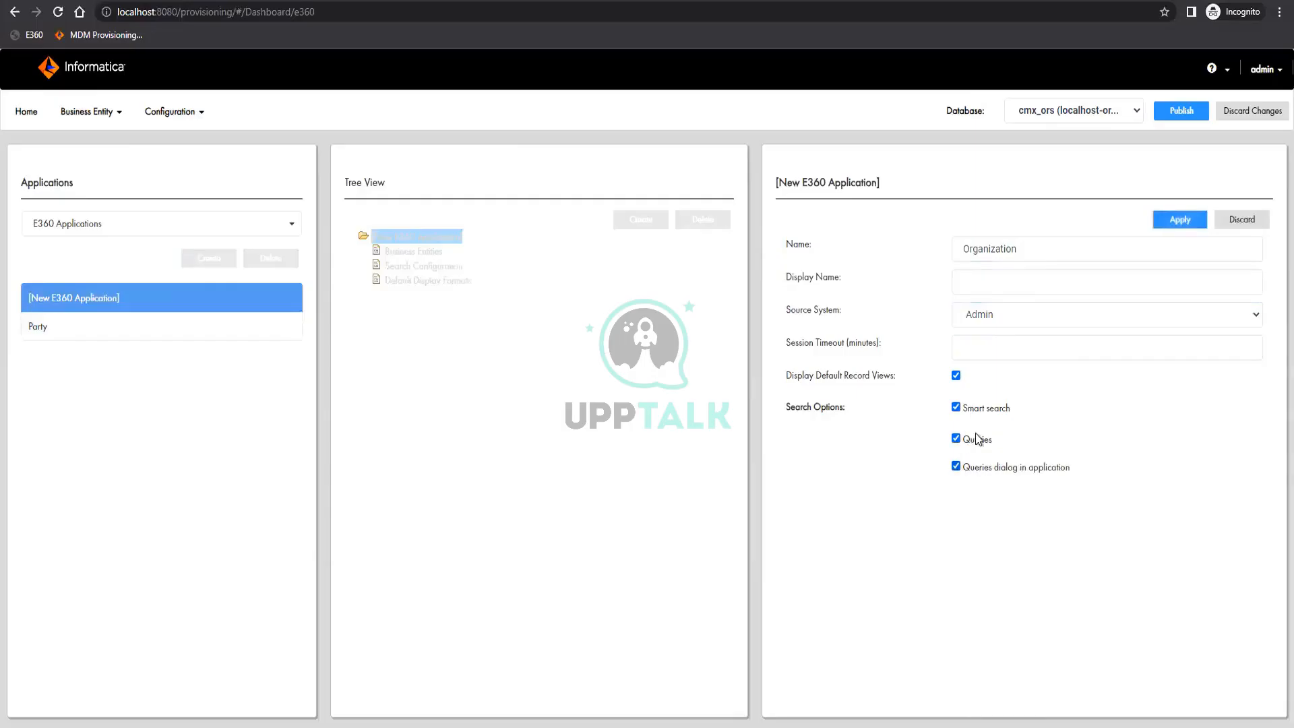
left_click(1186, 225)
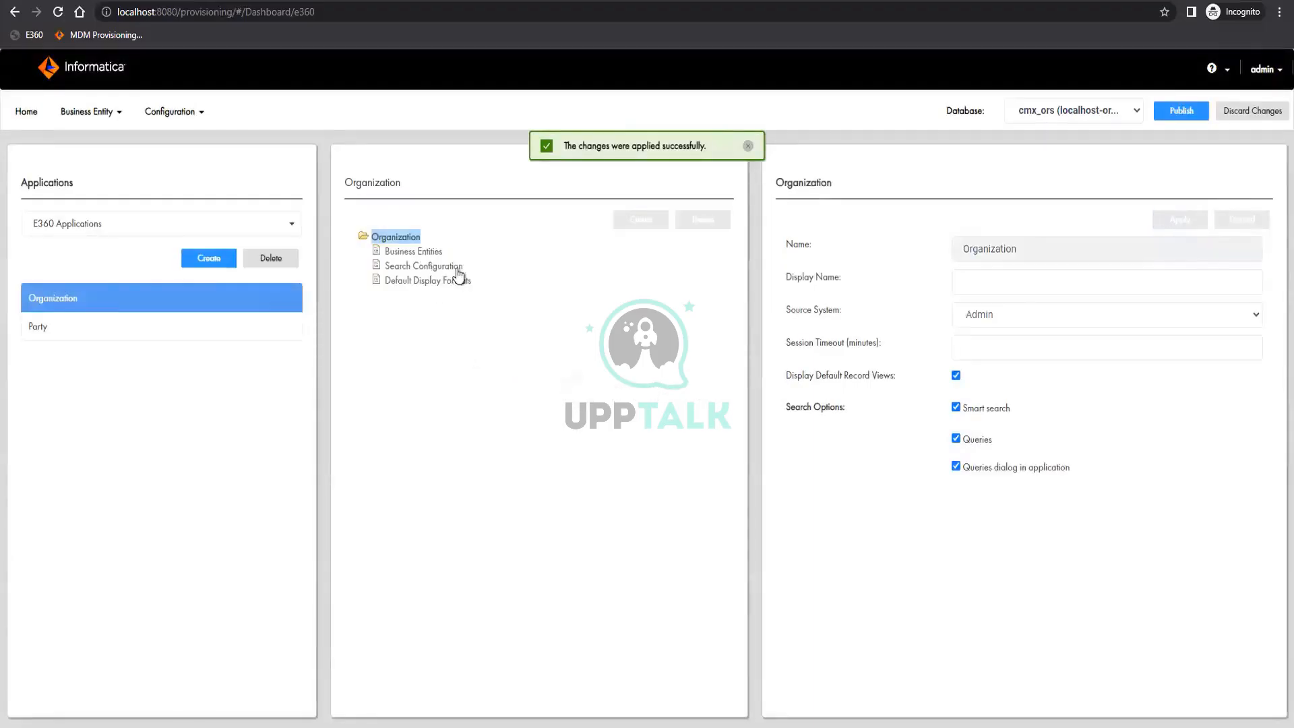
Add the Developer business entity to the Organization application as visible, and apply the changes
left_click(413, 252)
left_click(640, 220)
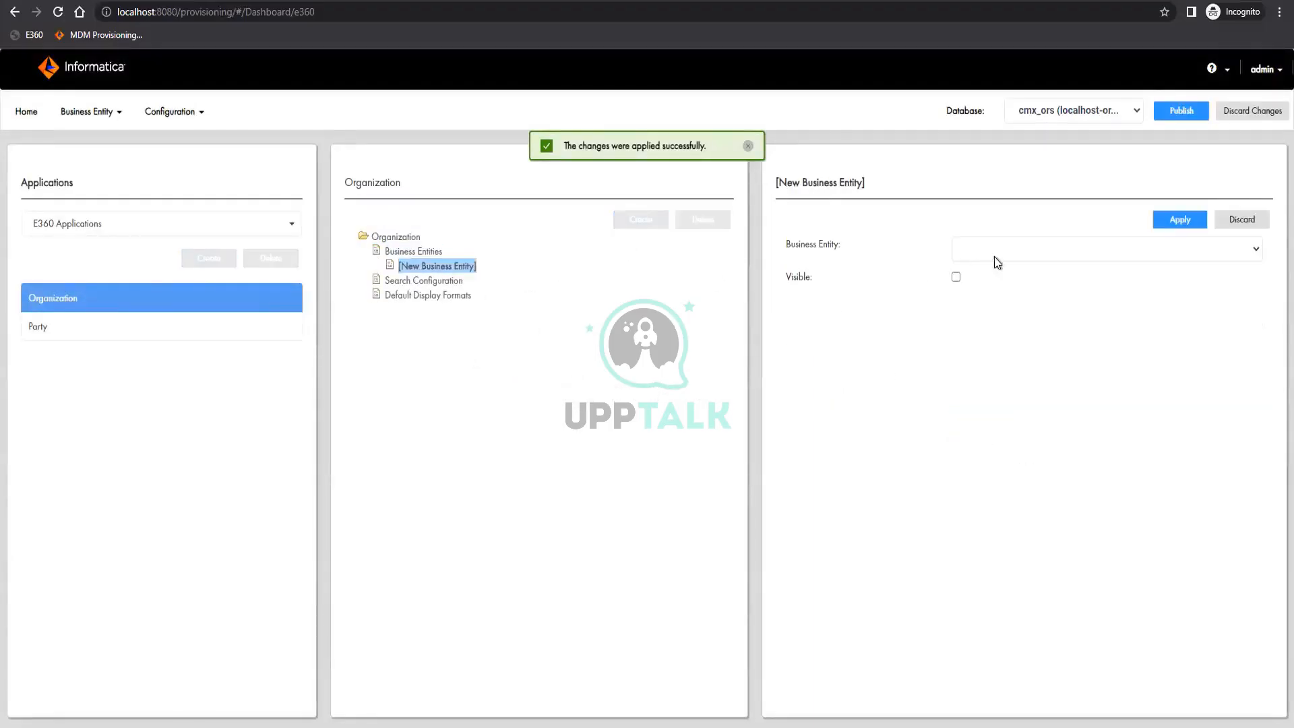
left_click(1025, 251)
left_click(1008, 280)
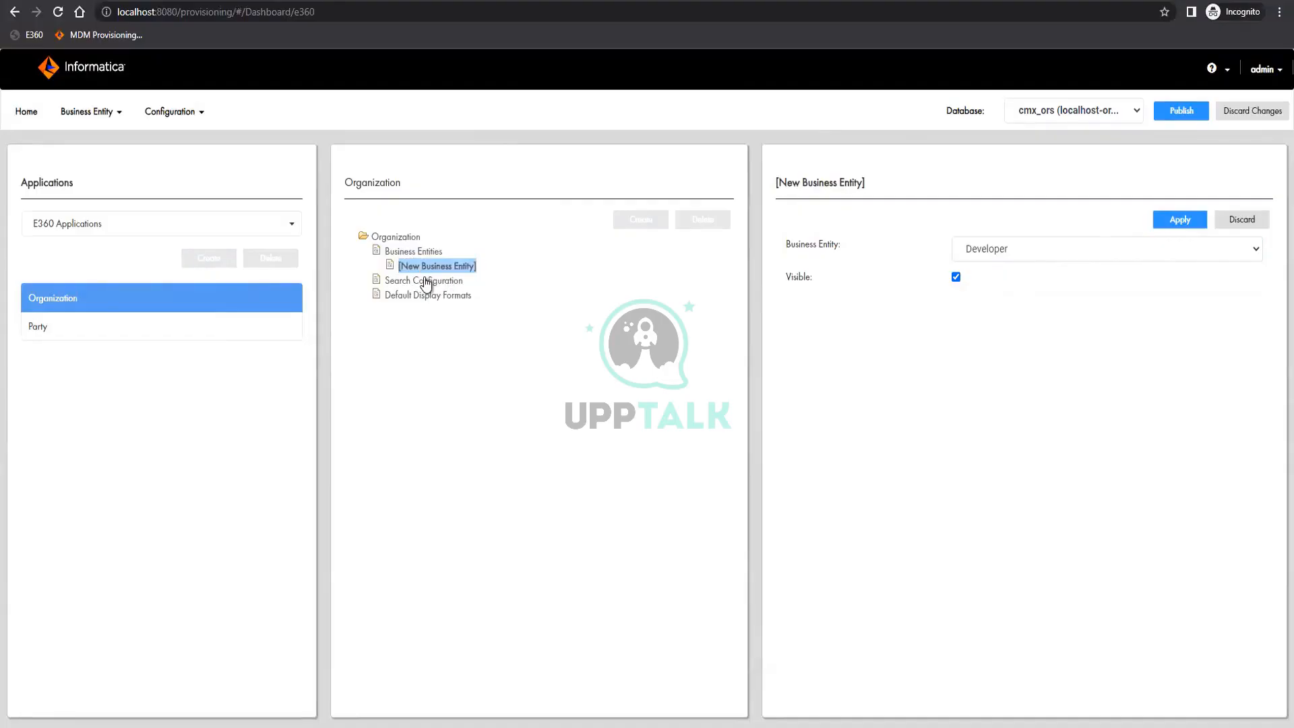
left_click(1177, 219)
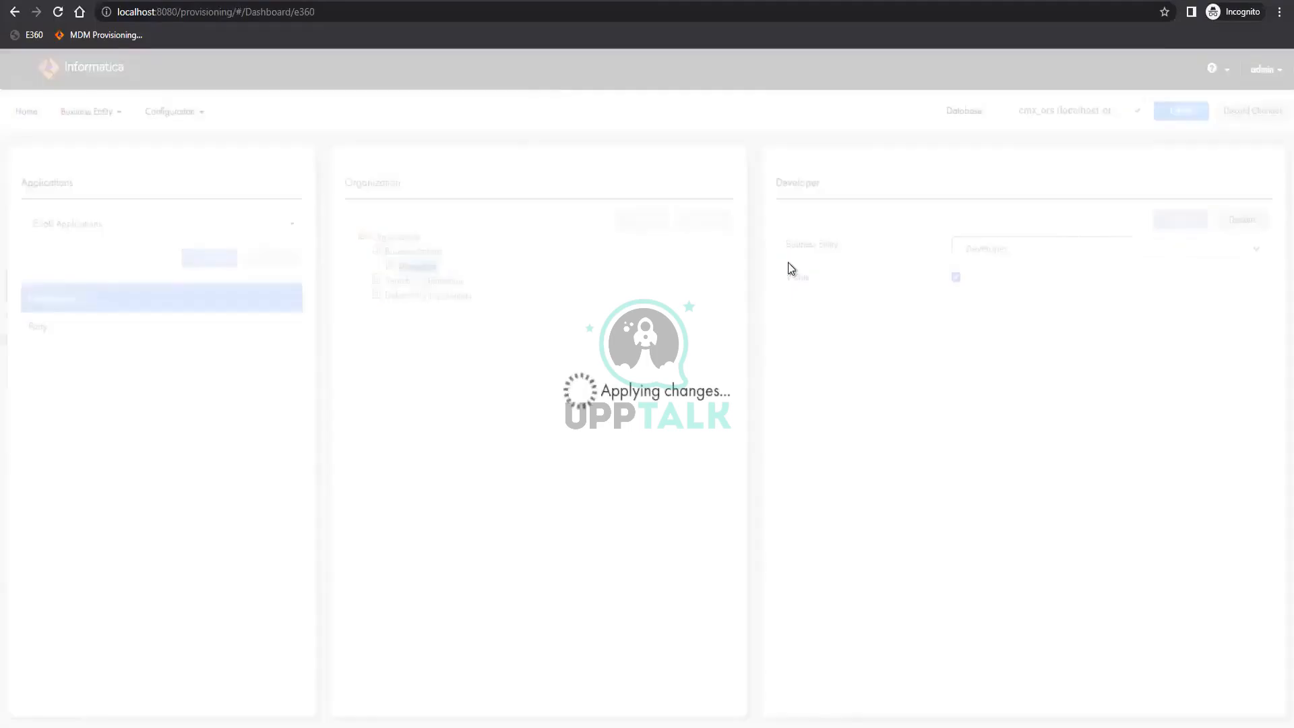
Add the Manager business entity to the Organization application as visible, and apply the changes
left_click(413, 252)
left_click(640, 219)
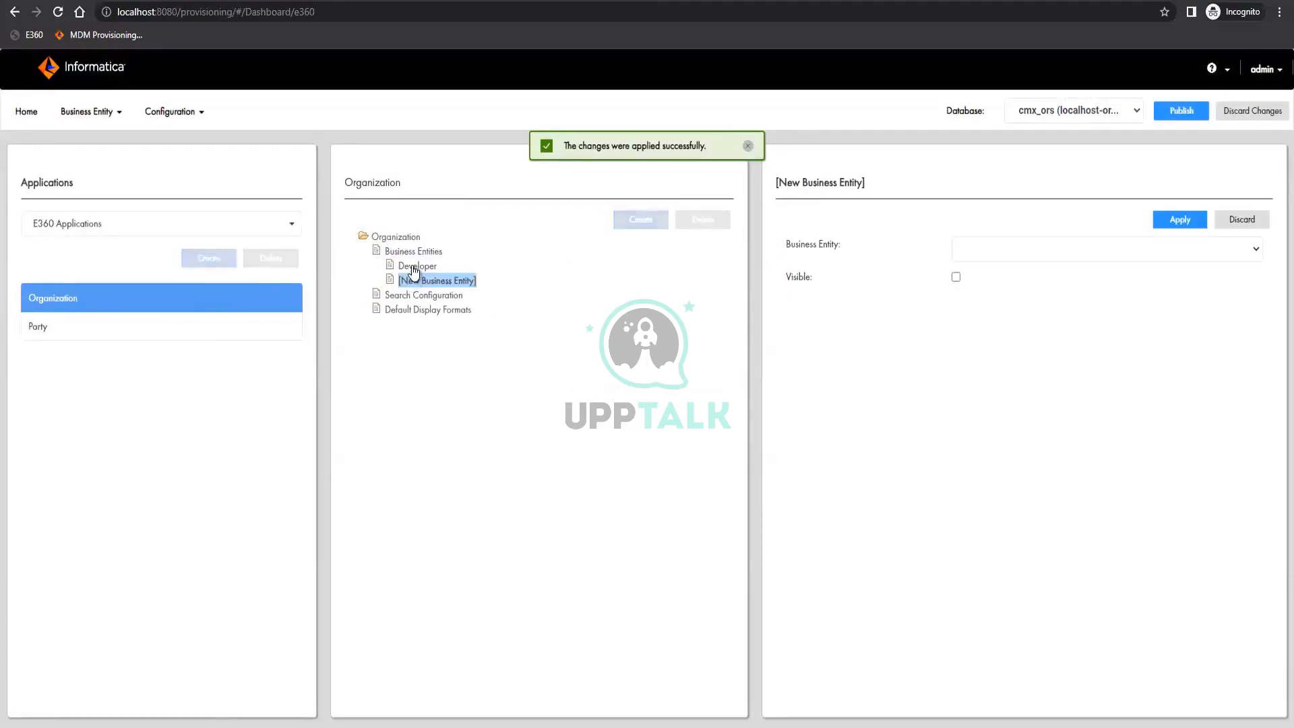
left_click(992, 249)
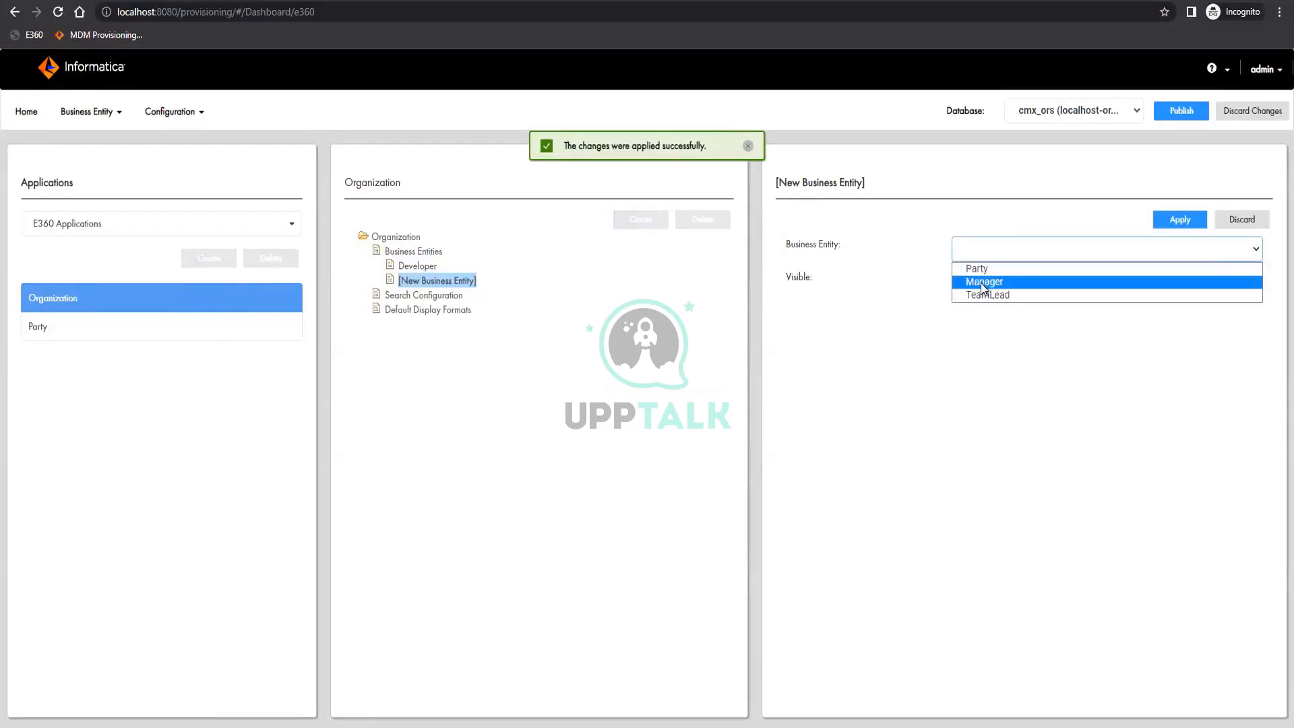
left_click(984, 282)
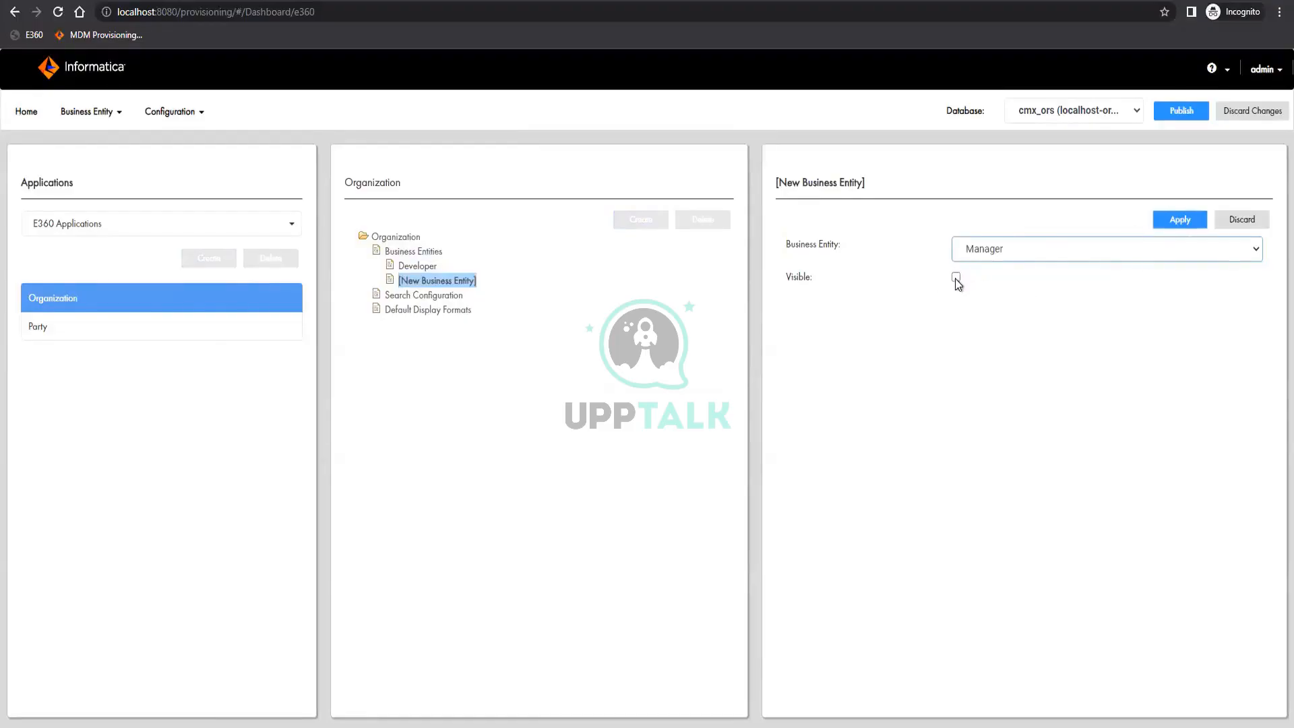
left_click(955, 277)
left_click(1179, 220)
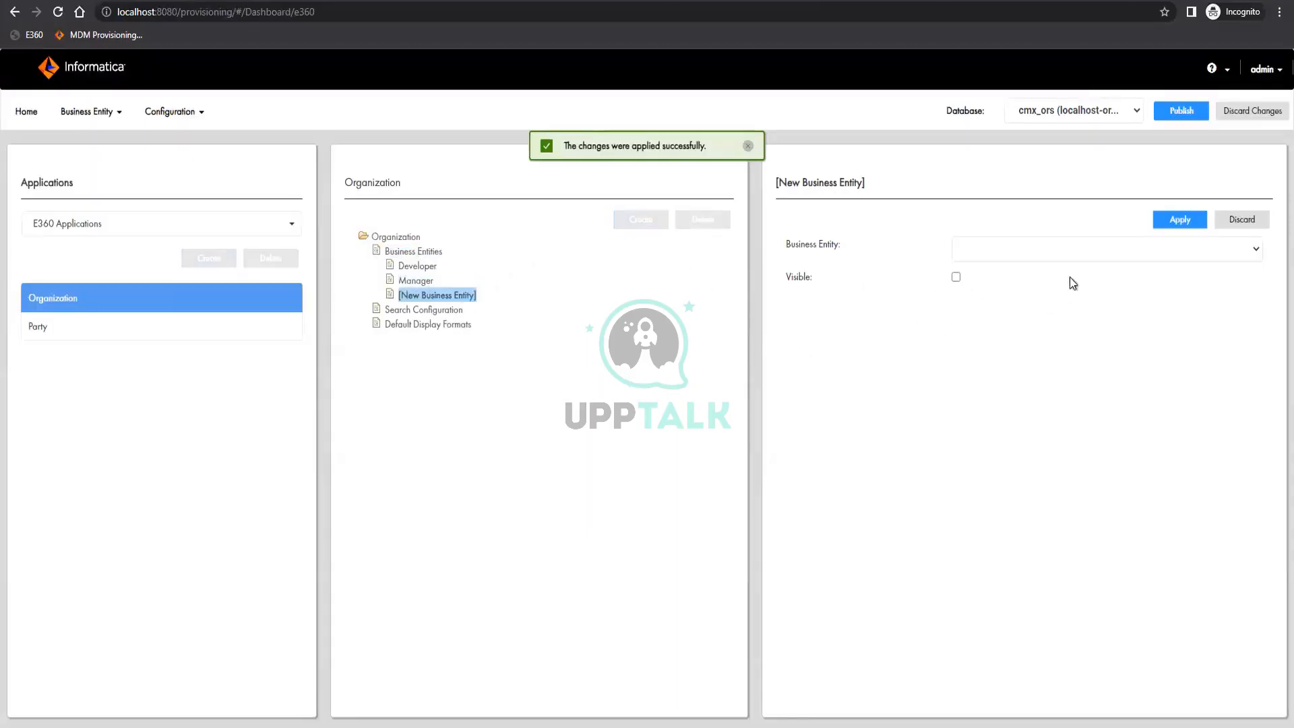
Add the TeamLead business entity to the Organization application as visible, and apply the changes
left_click(1084, 252)
left_click(962, 283)
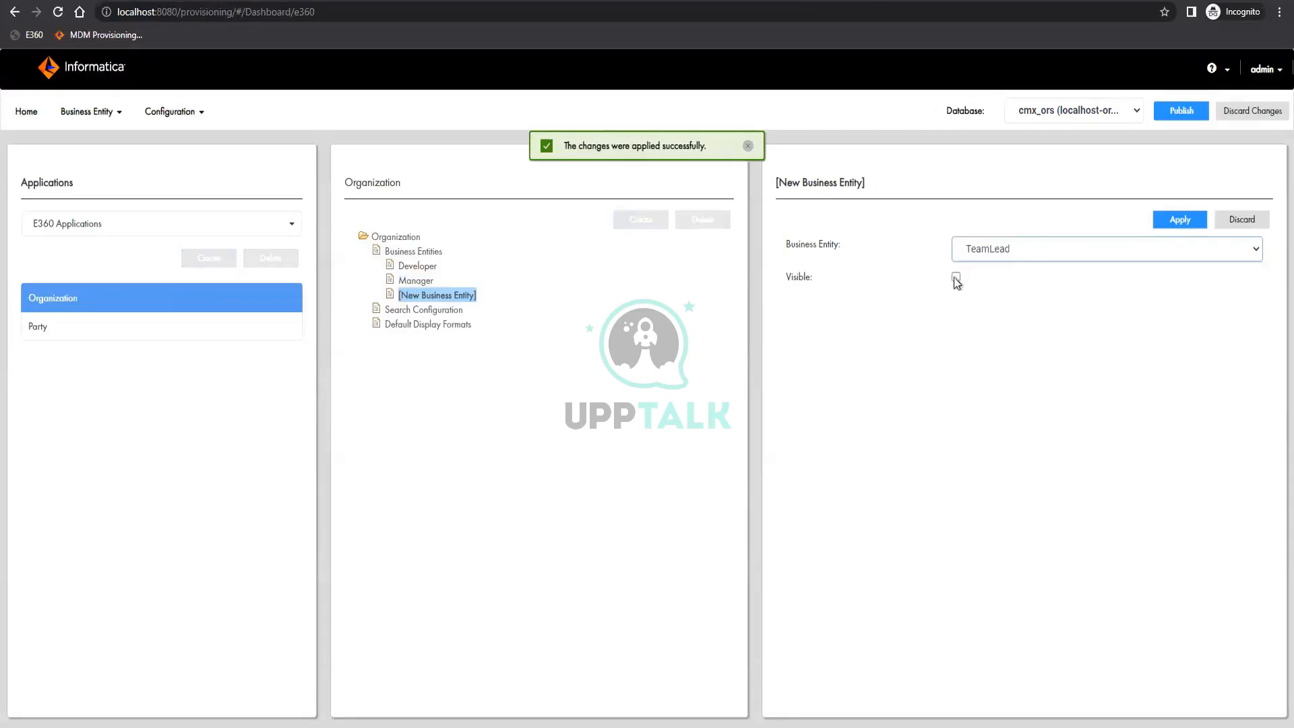
left_click(955, 276)
left_click(1180, 220)
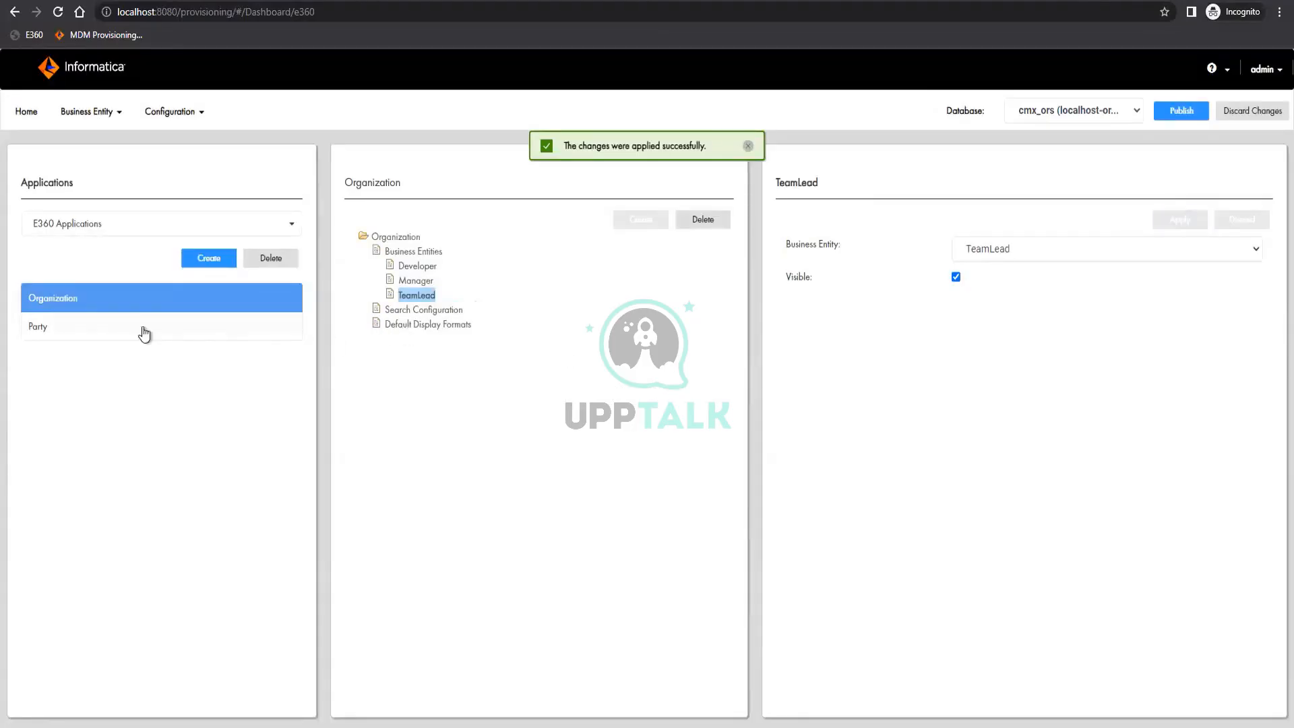
Try to create a search configuration for the Party application with Party Search View as its business entity view, saving the pending changes
left_click(115, 330)
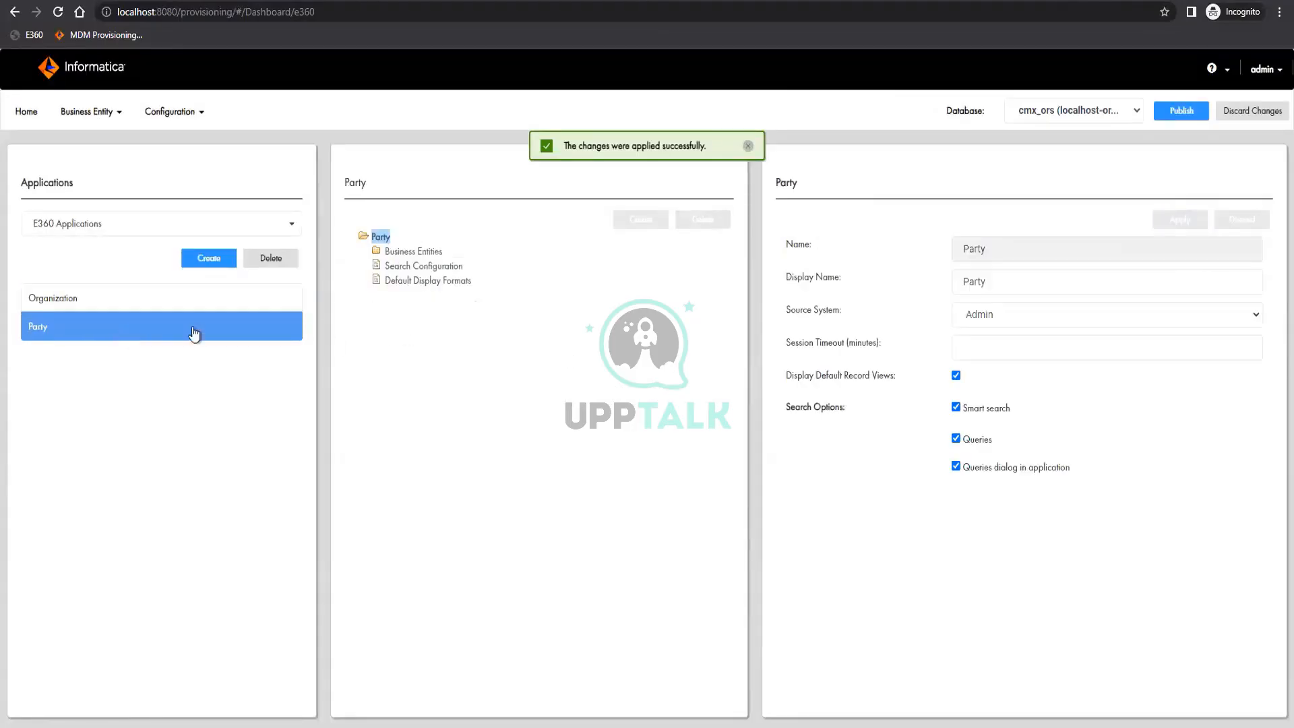
left_click(421, 268)
left_click(637, 220)
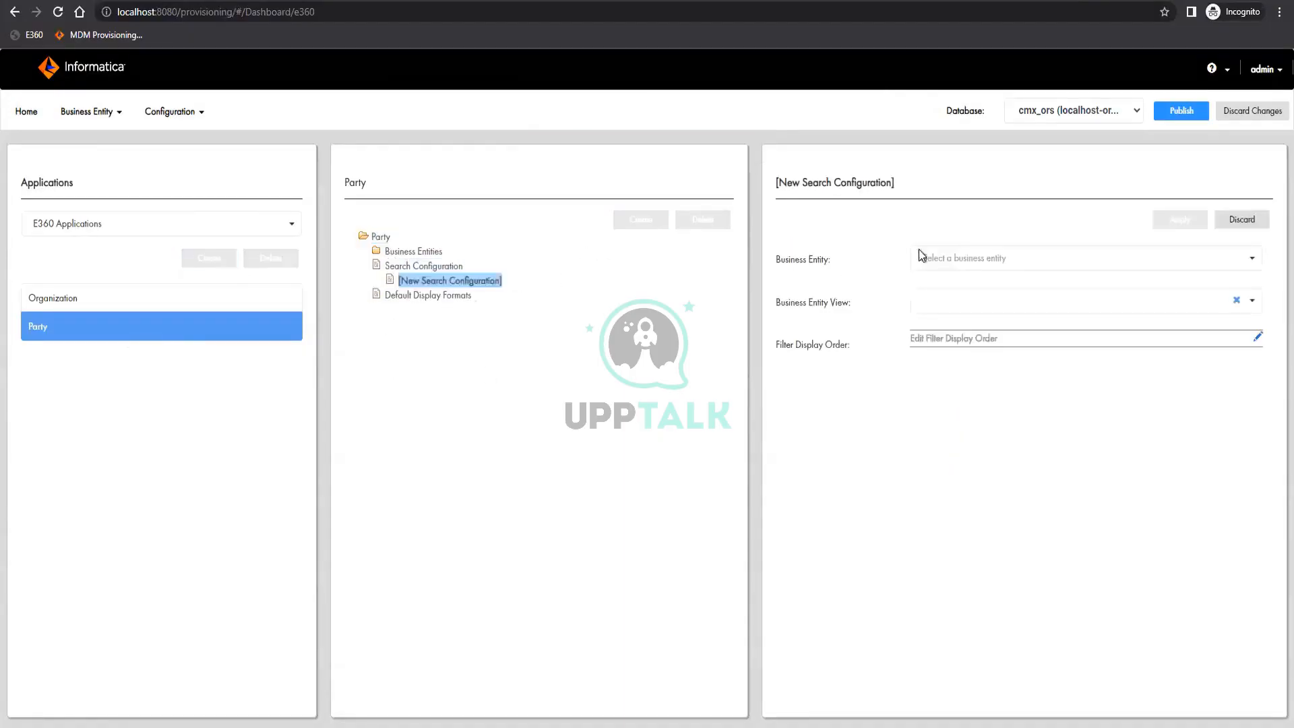
left_click(977, 258)
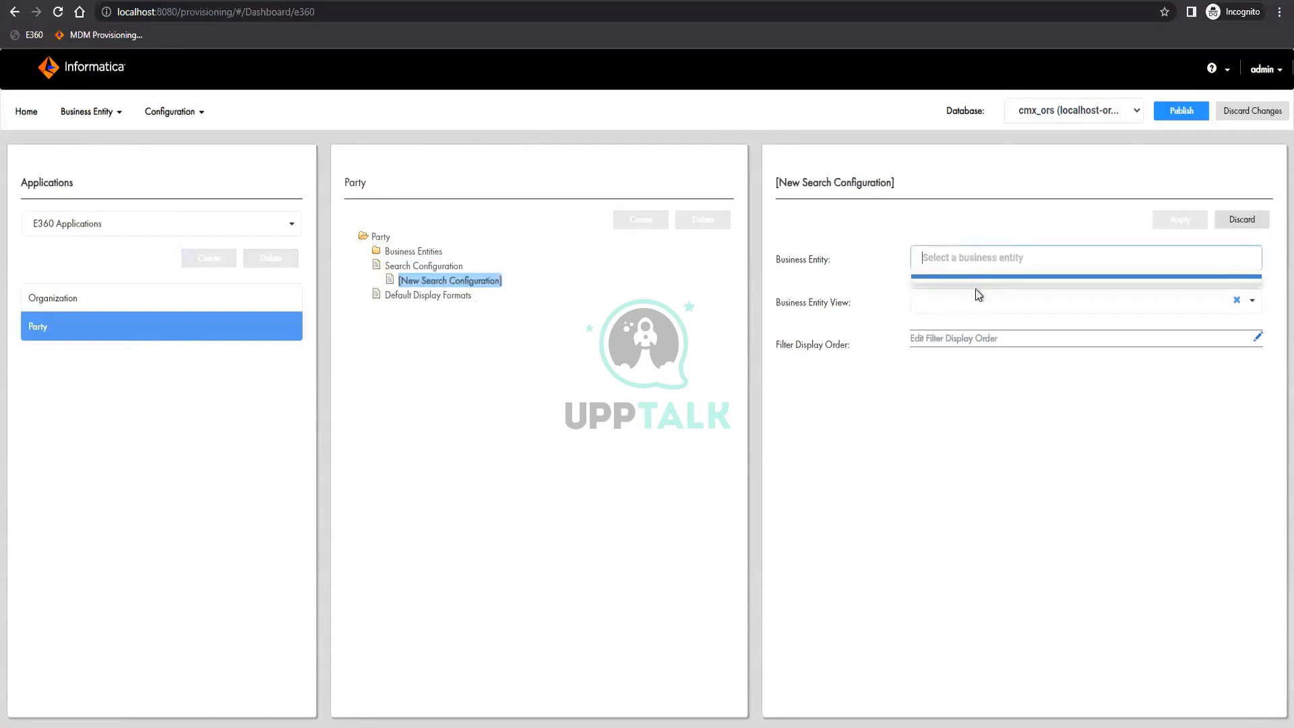
left_click(1048, 278)
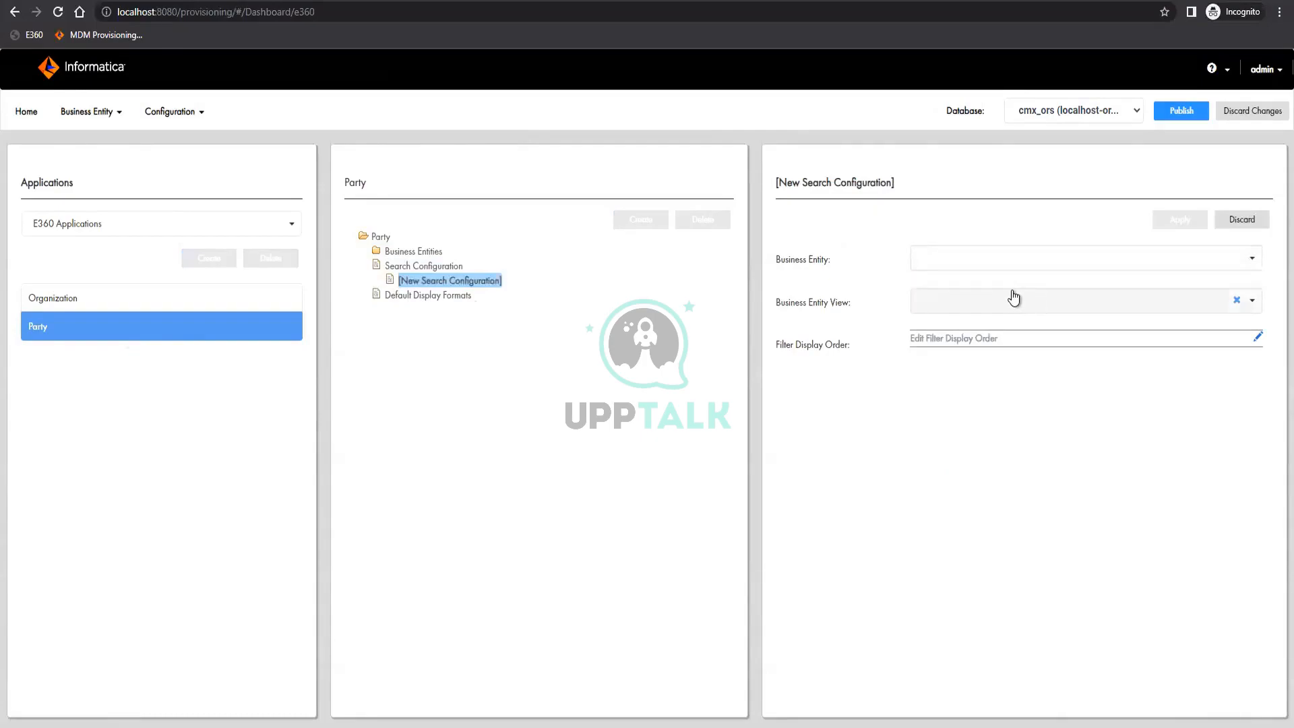
left_click(1179, 312)
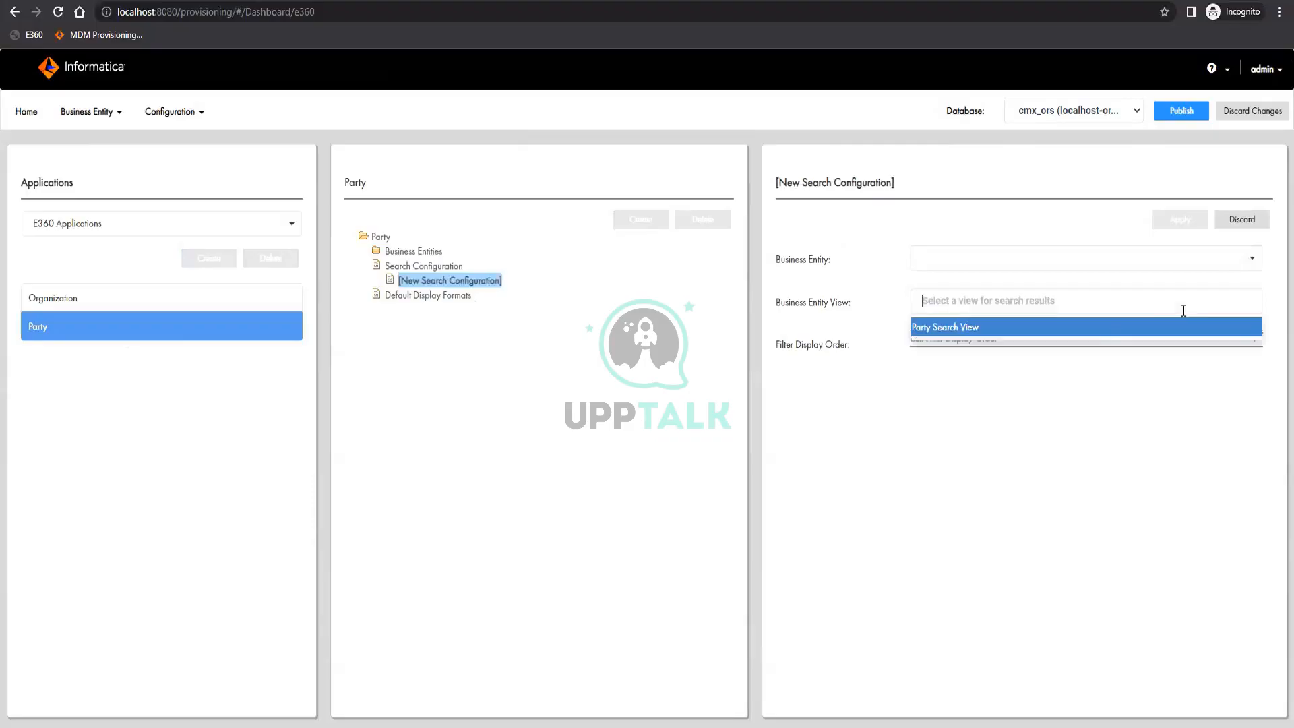
left_click(947, 329)
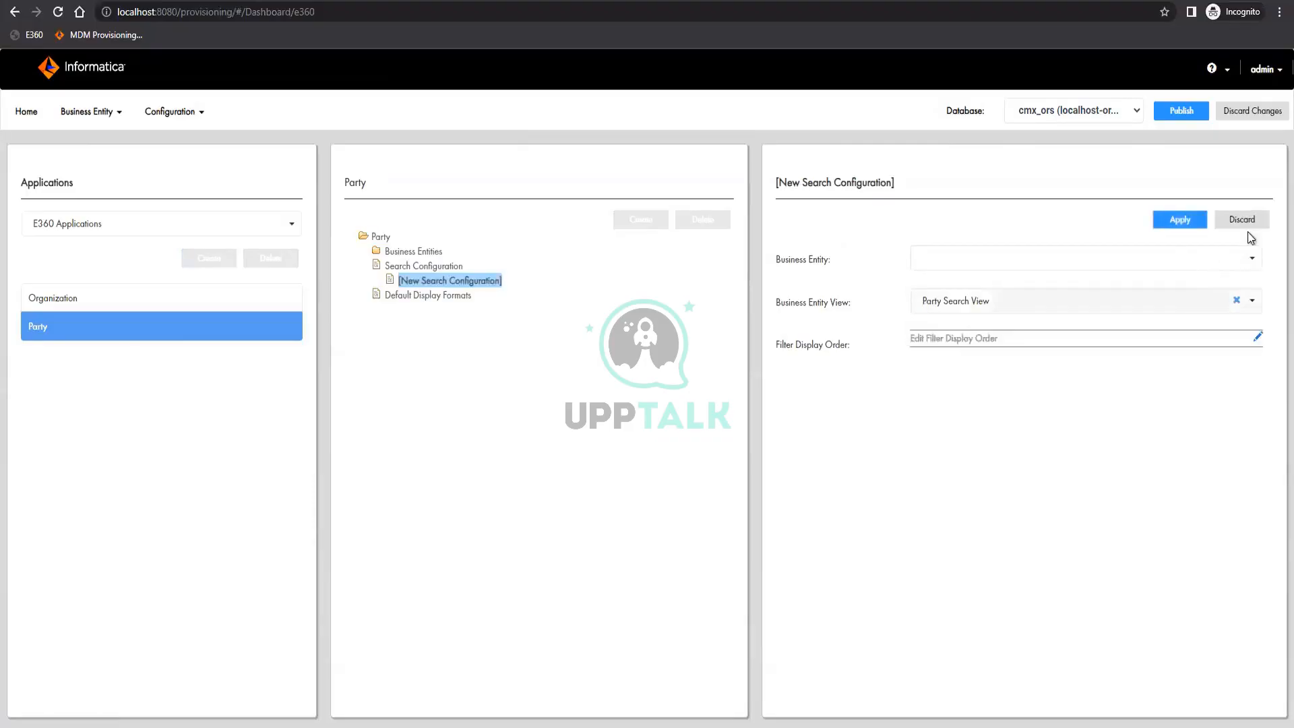
left_click(1251, 256)
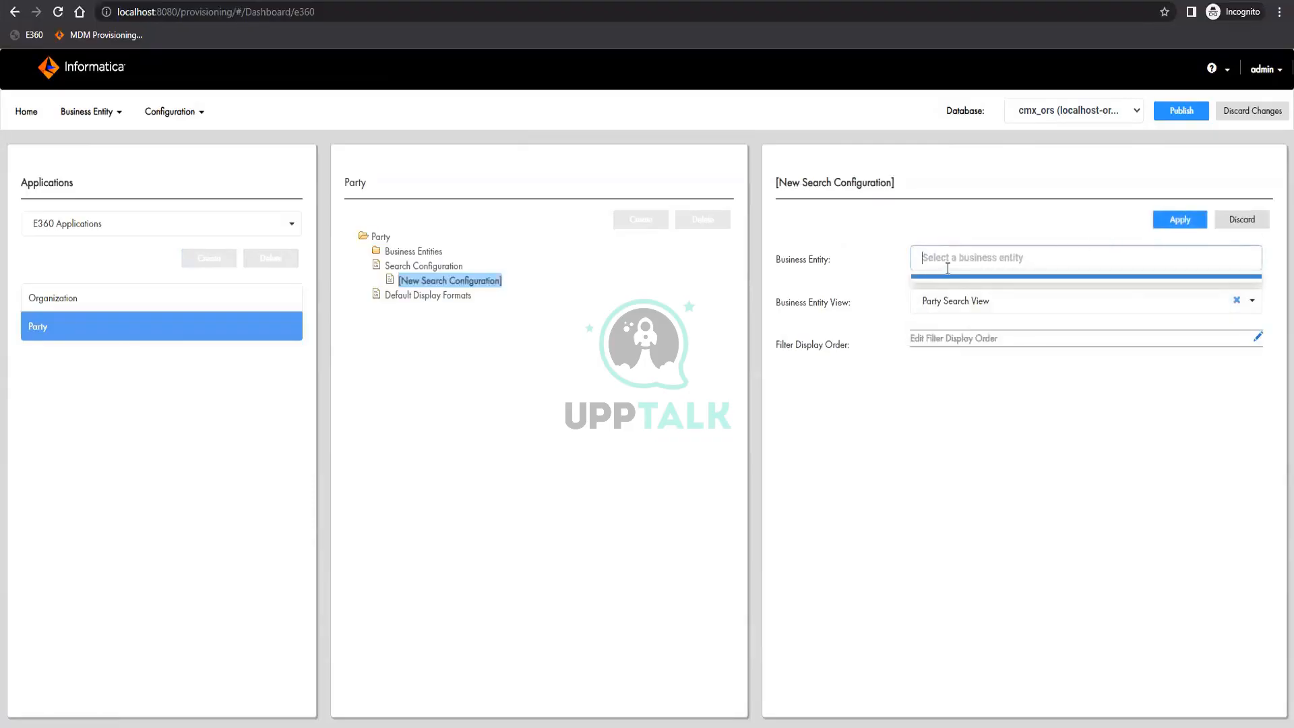
left_click(915, 278)
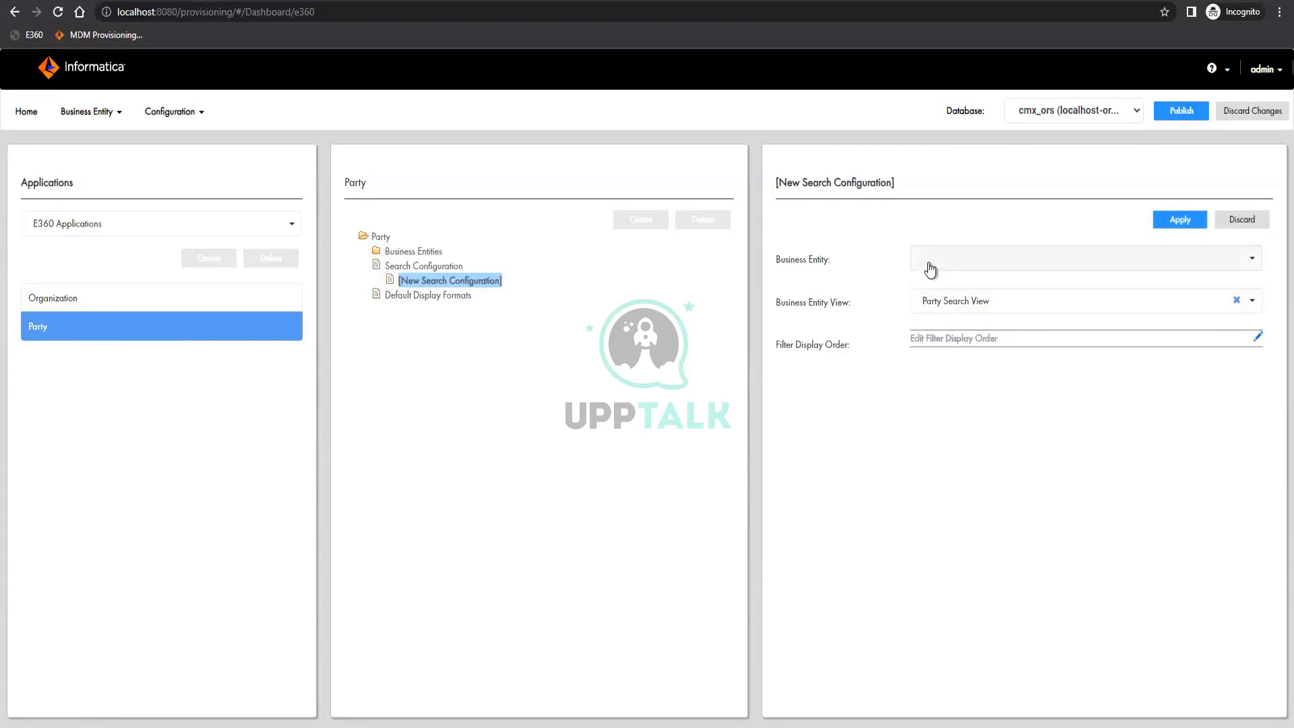
left_click(443, 255)
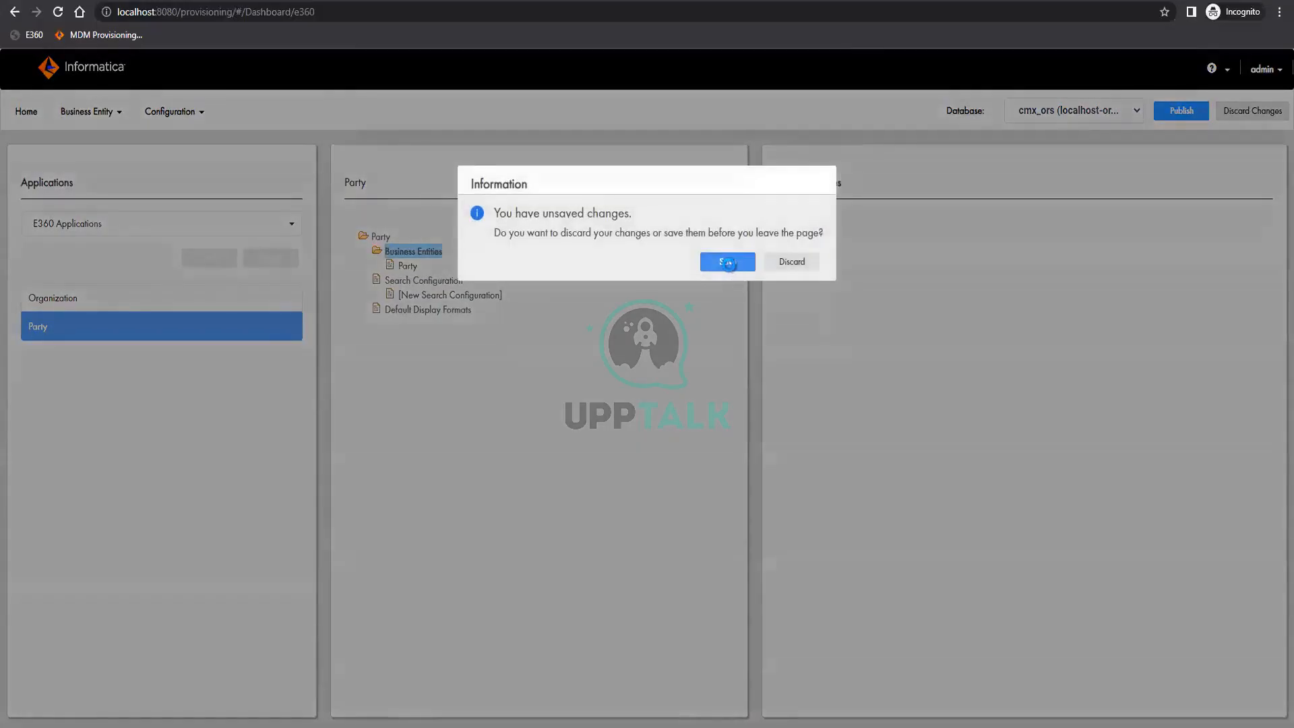
left_click(729, 263)
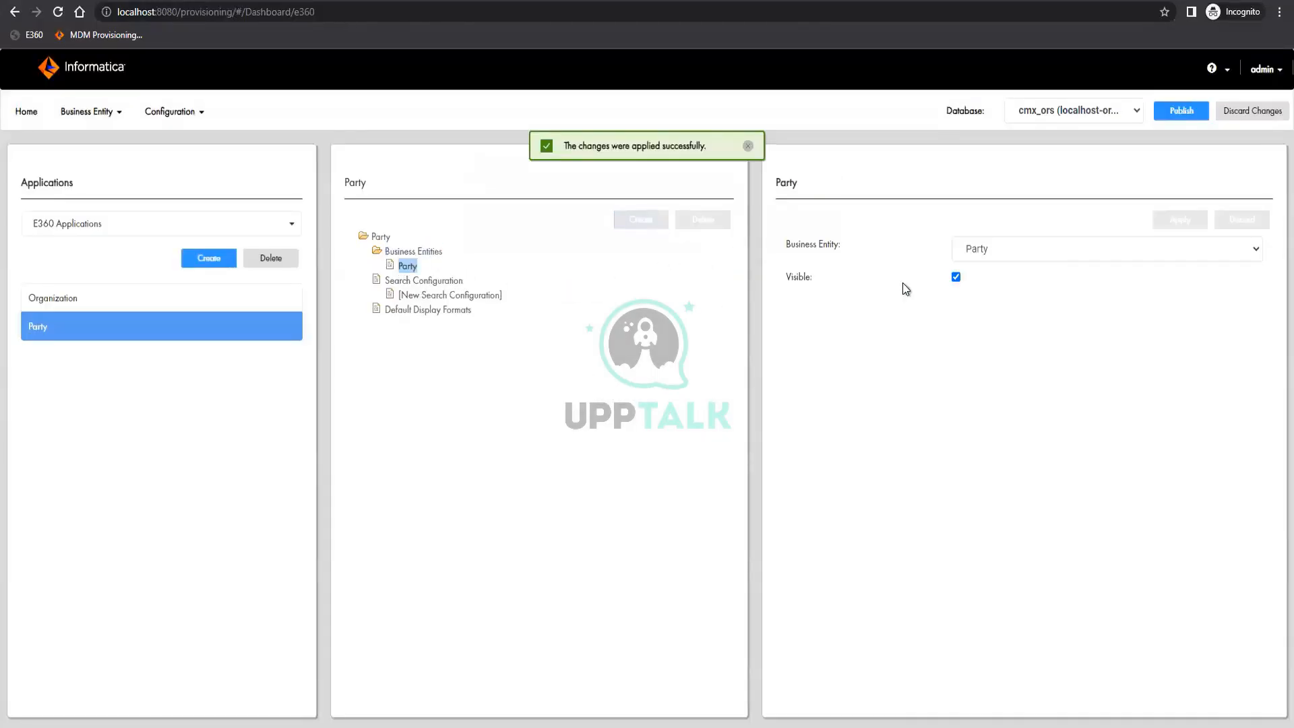
Review the business entity and view settings of the Party application's new search configuration
left_click(422, 281)
left_click(469, 297)
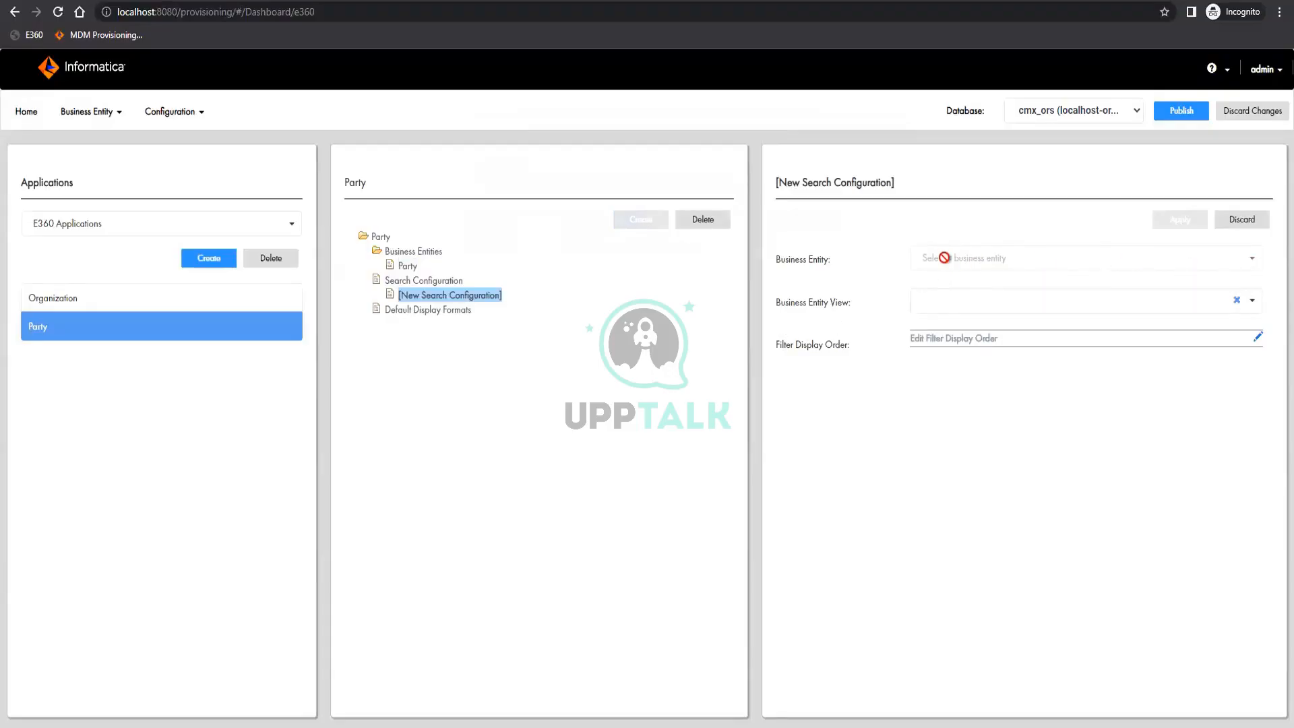
left_click(1068, 300)
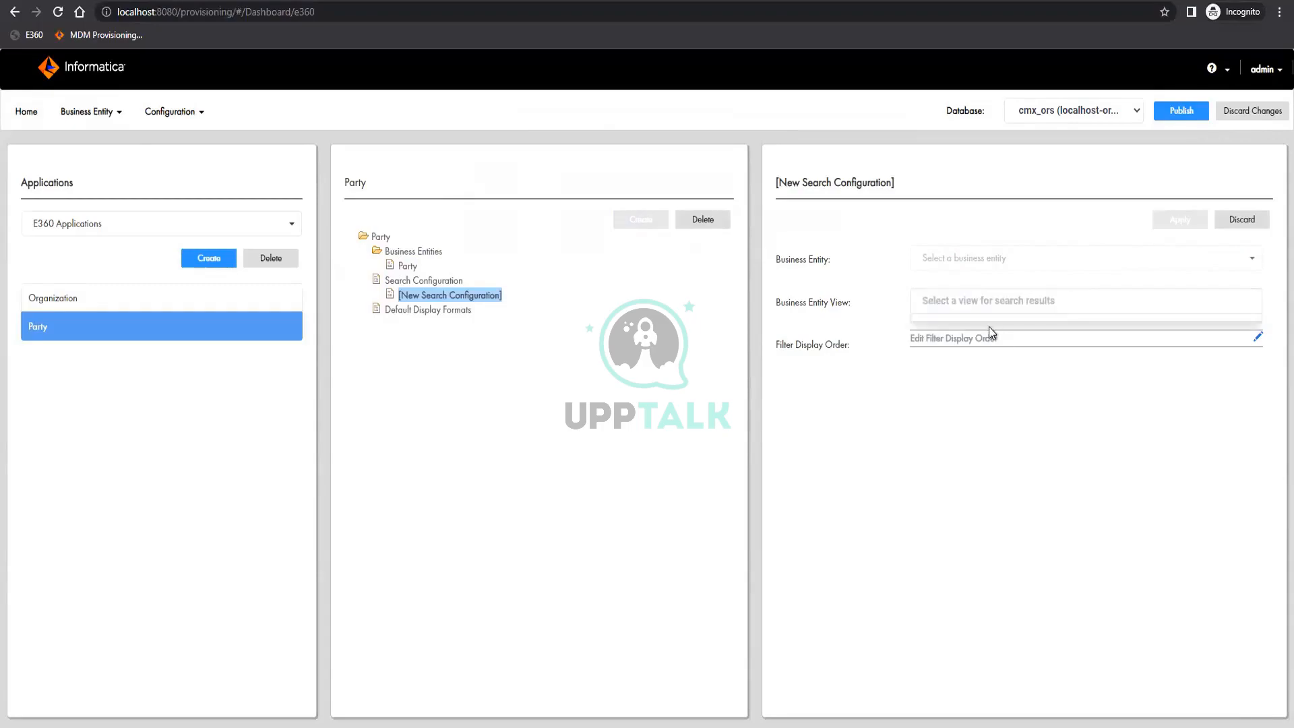
left_click(429, 282)
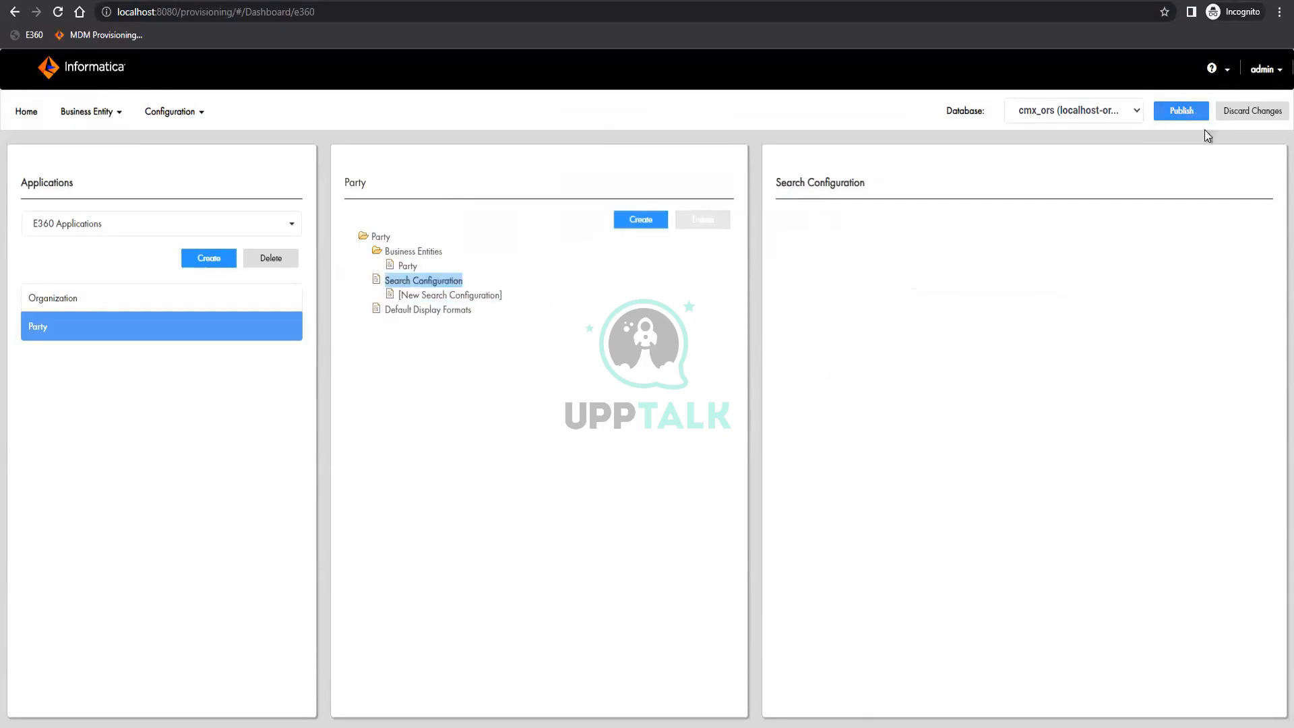
Publish the pending application changes and reopen the Application Editor
left_click(1192, 113)
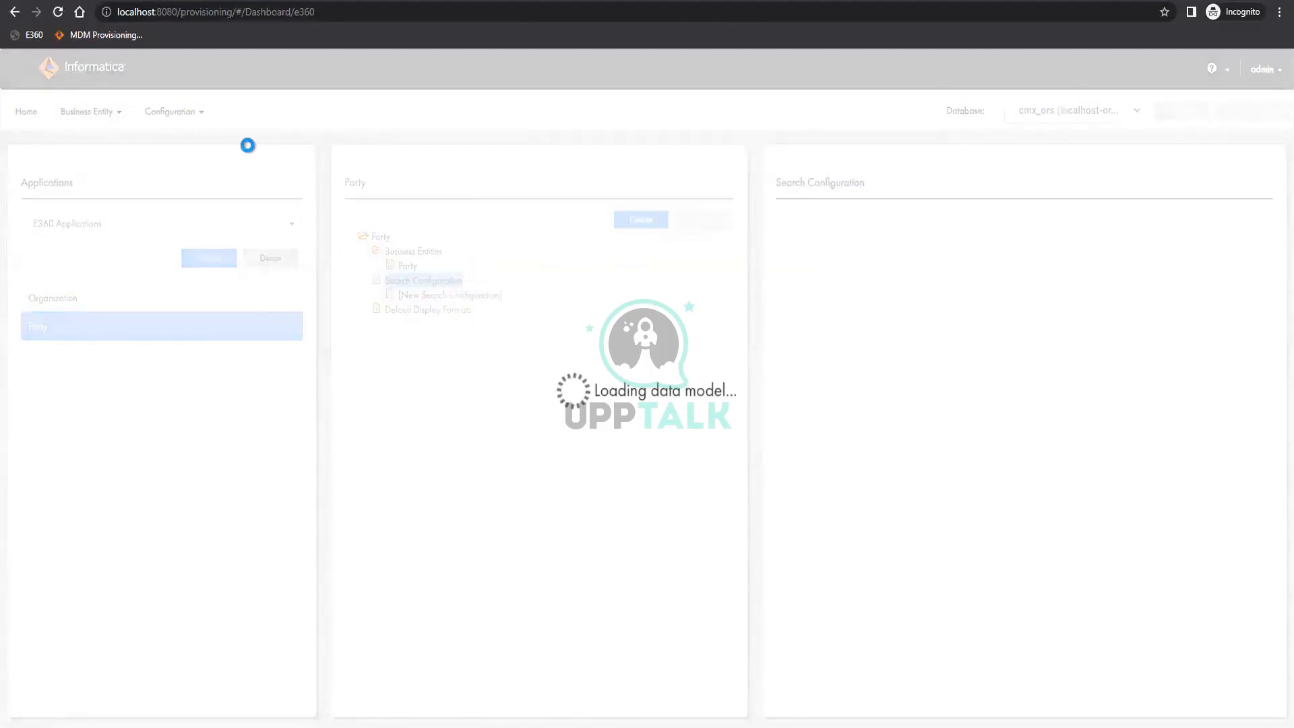
left_click(188, 116)
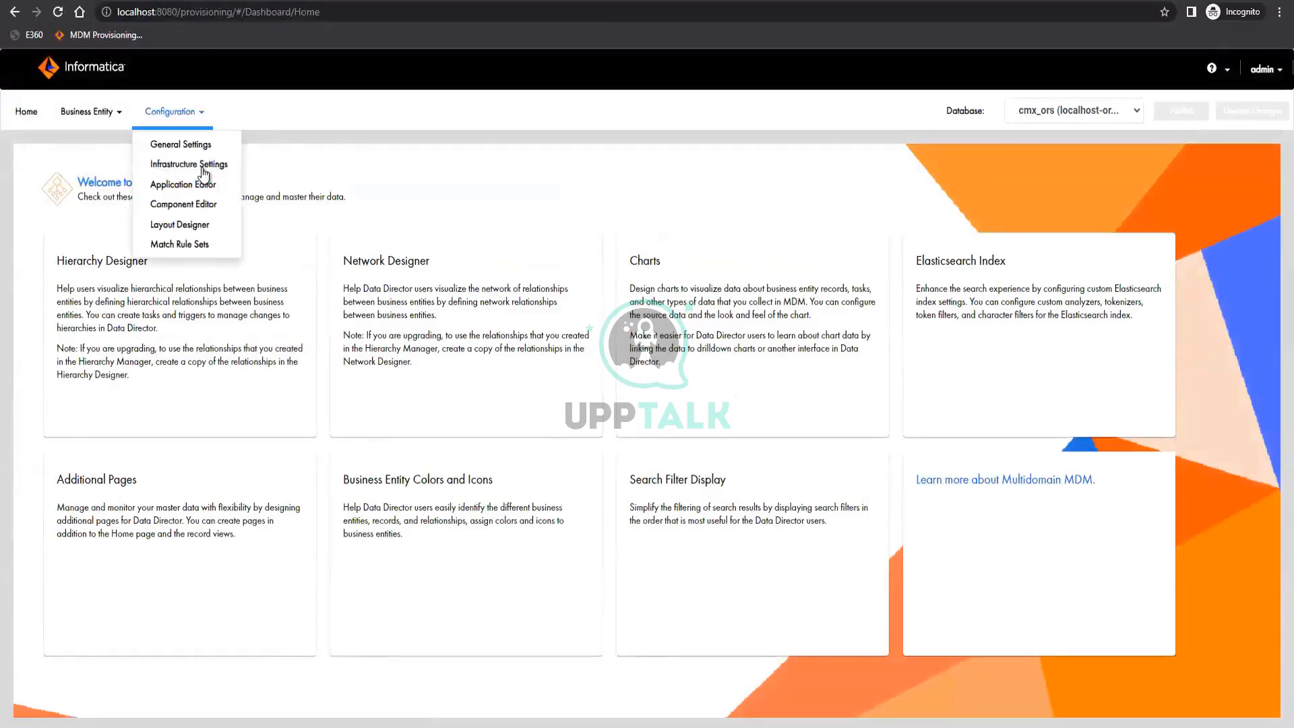
left_click(201, 184)
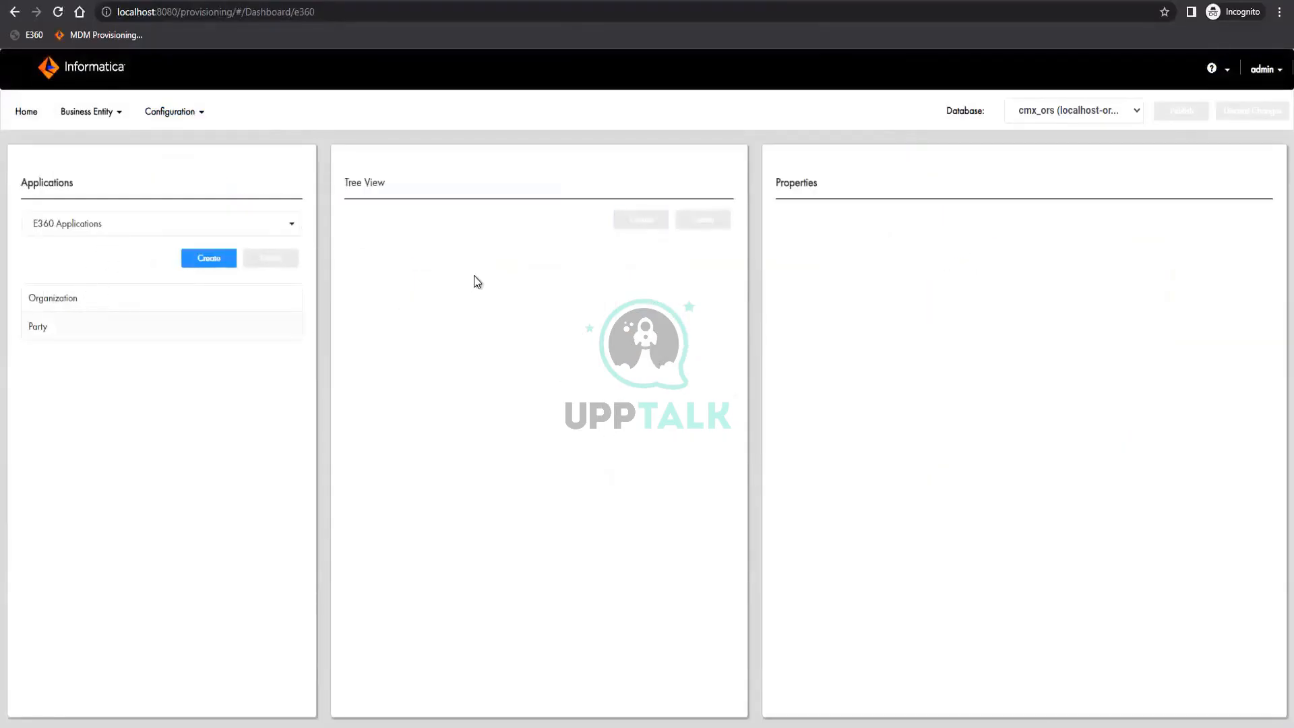
Add the Manager business entity to the Party application as visible, and apply the changes
left_click(423, 266)
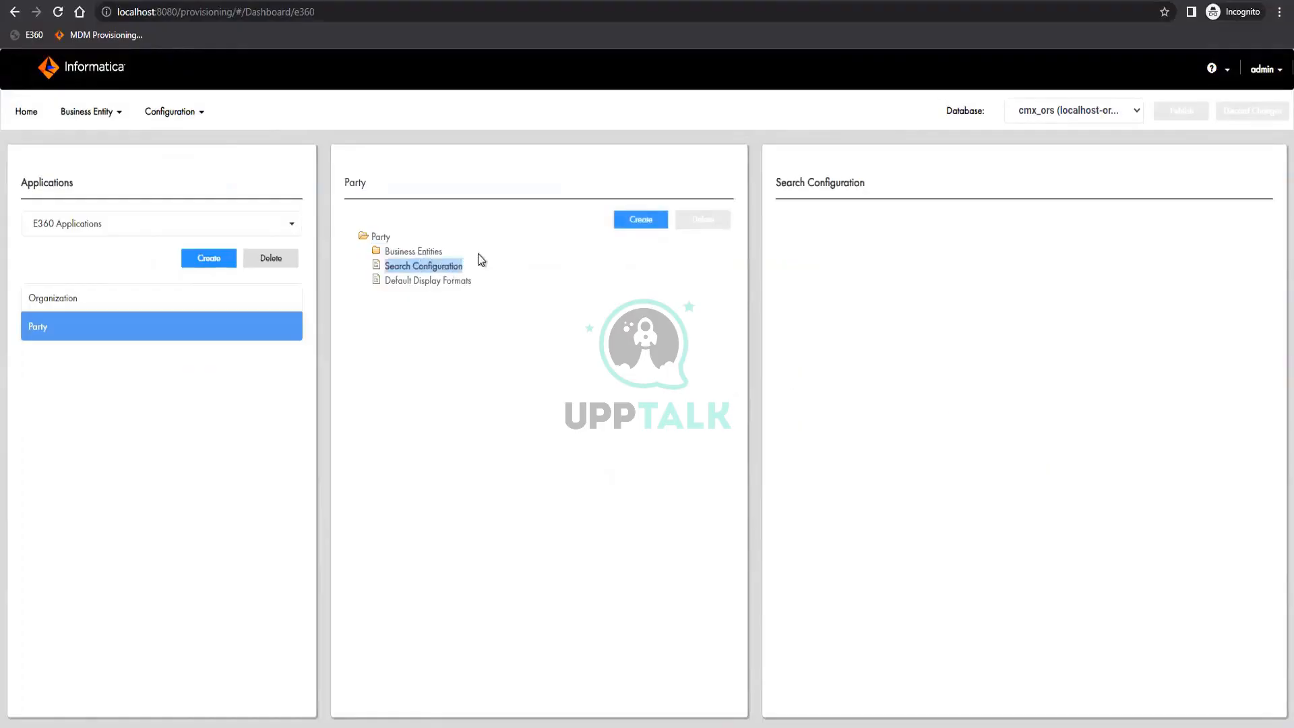
left_click(413, 251)
left_click(640, 219)
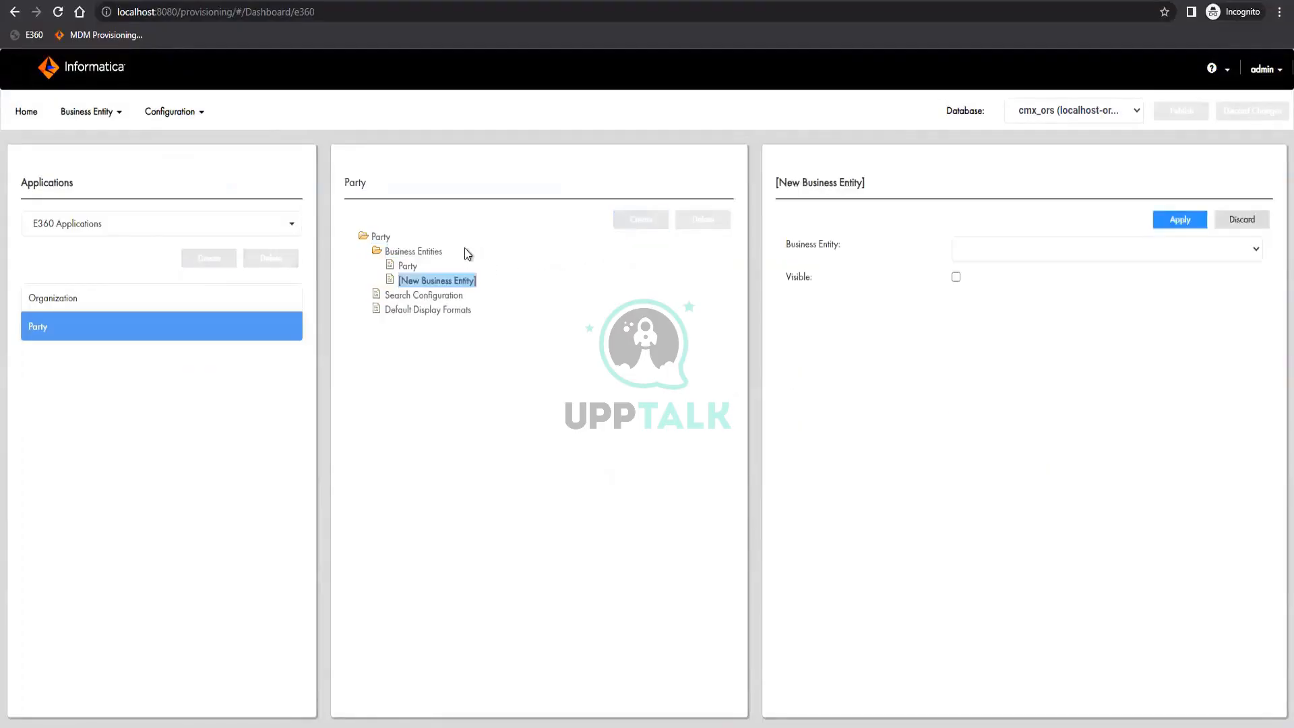
left_click(987, 249)
left_click(984, 281)
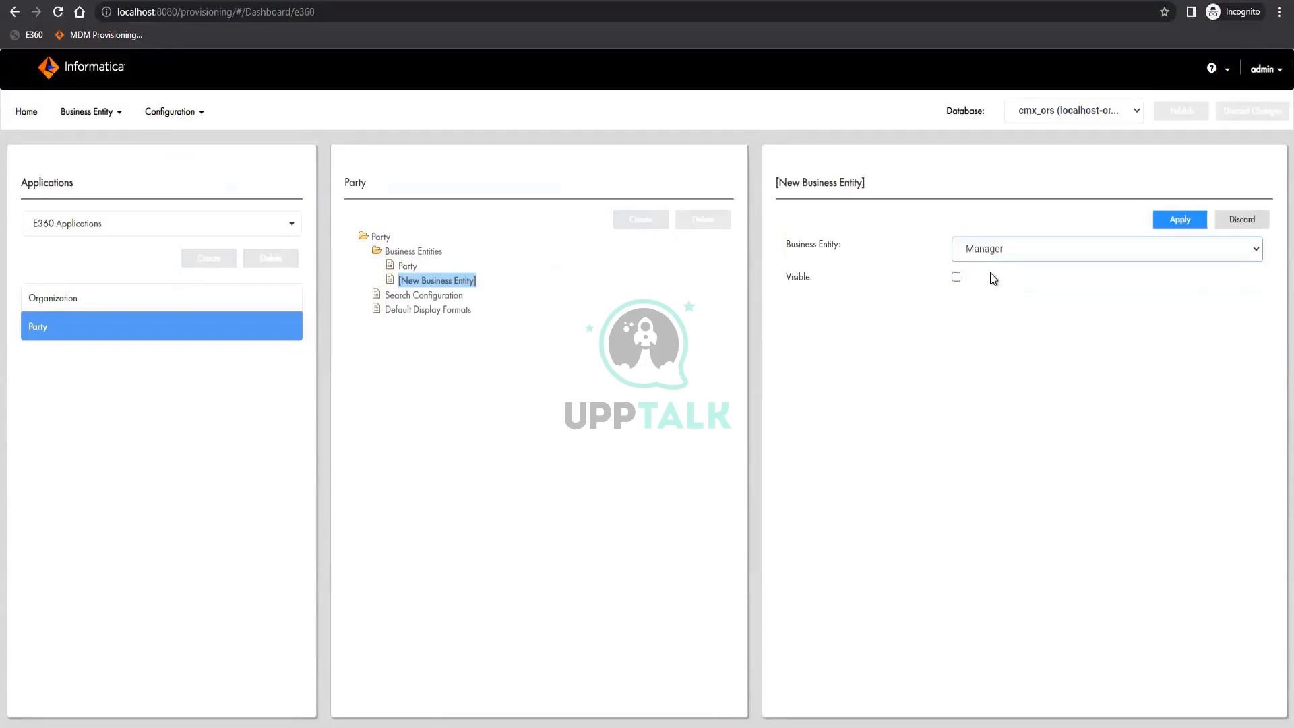
left_click(956, 277)
left_click(1178, 218)
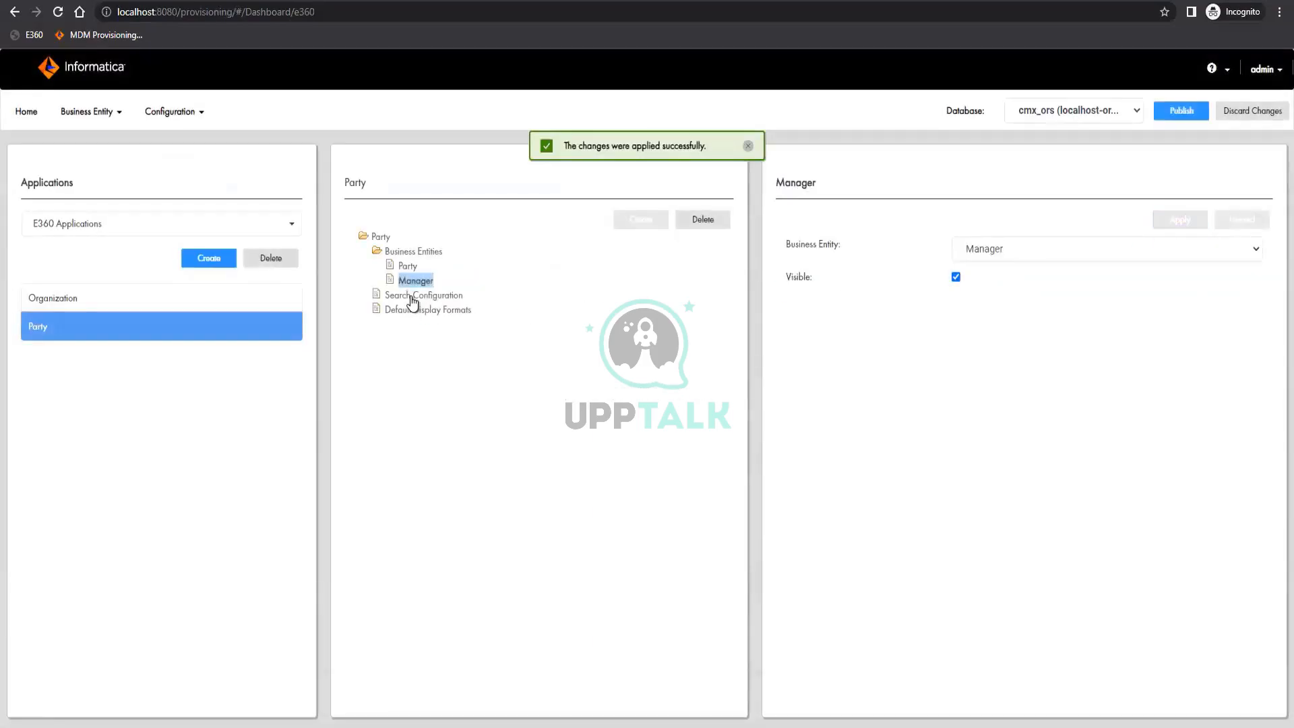
left_click(414, 295)
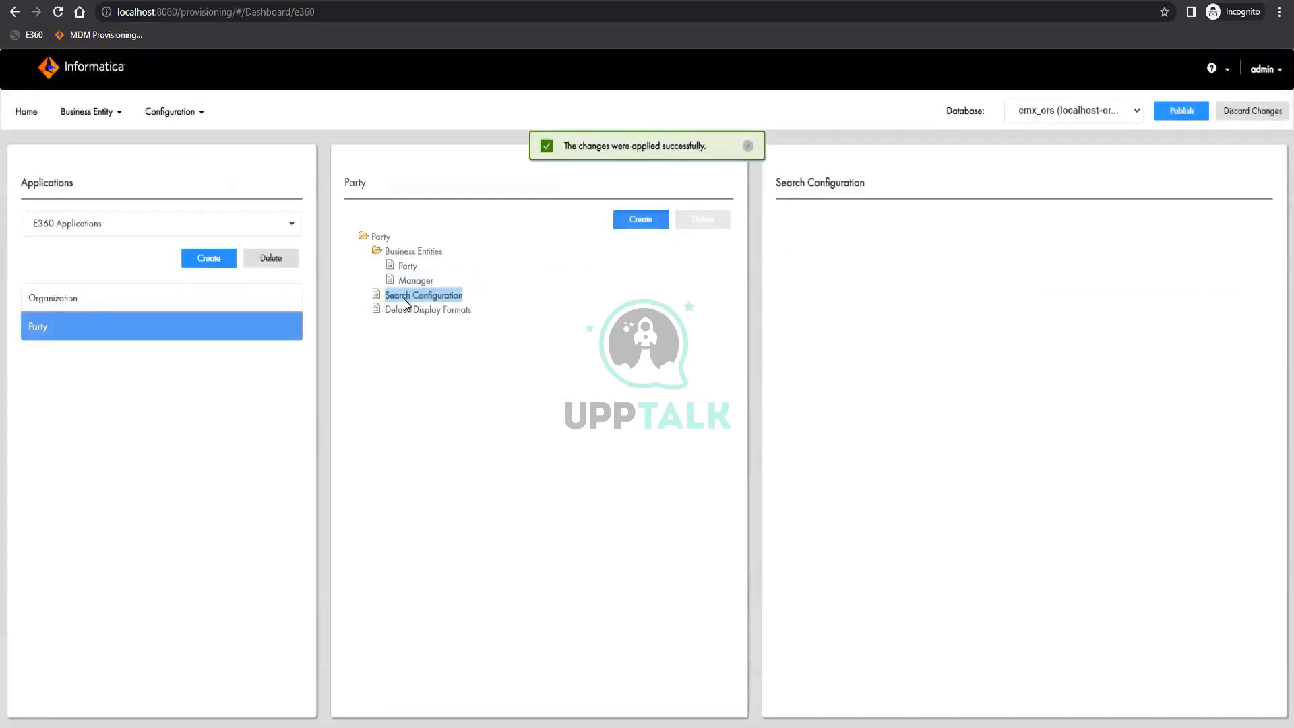
left_click(647, 232)
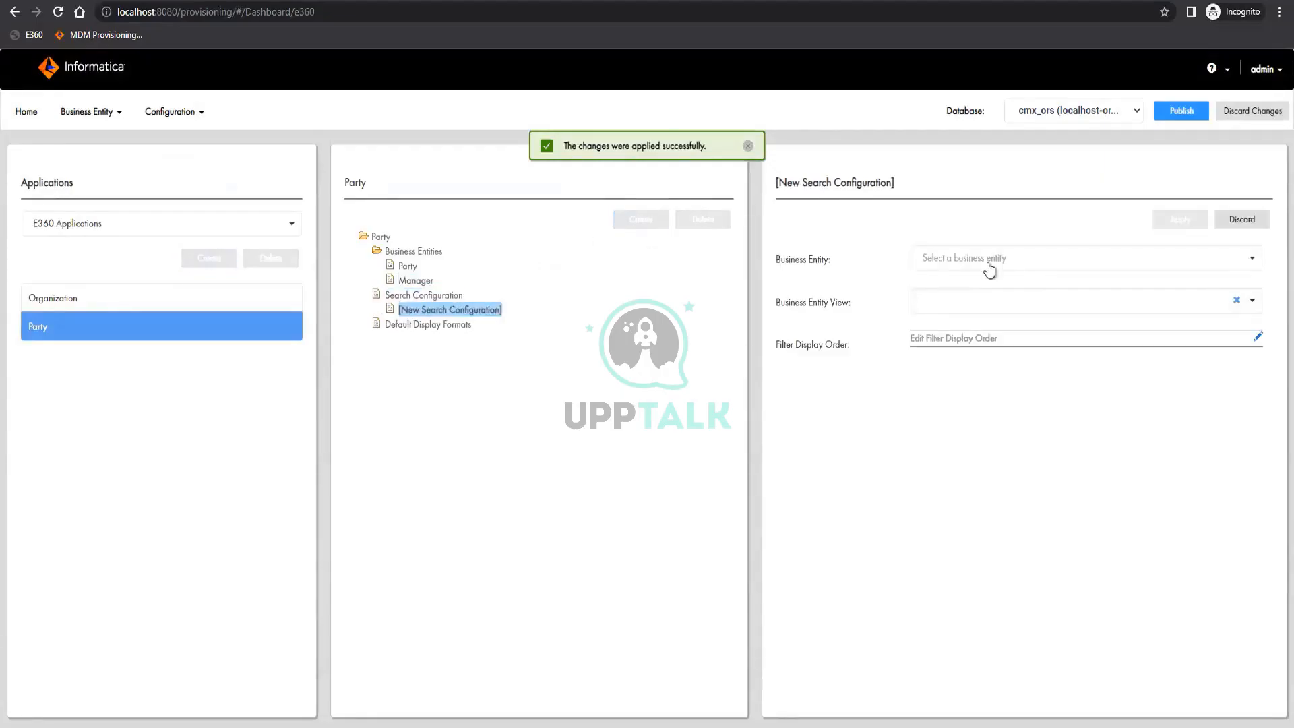
left_click(988, 263)
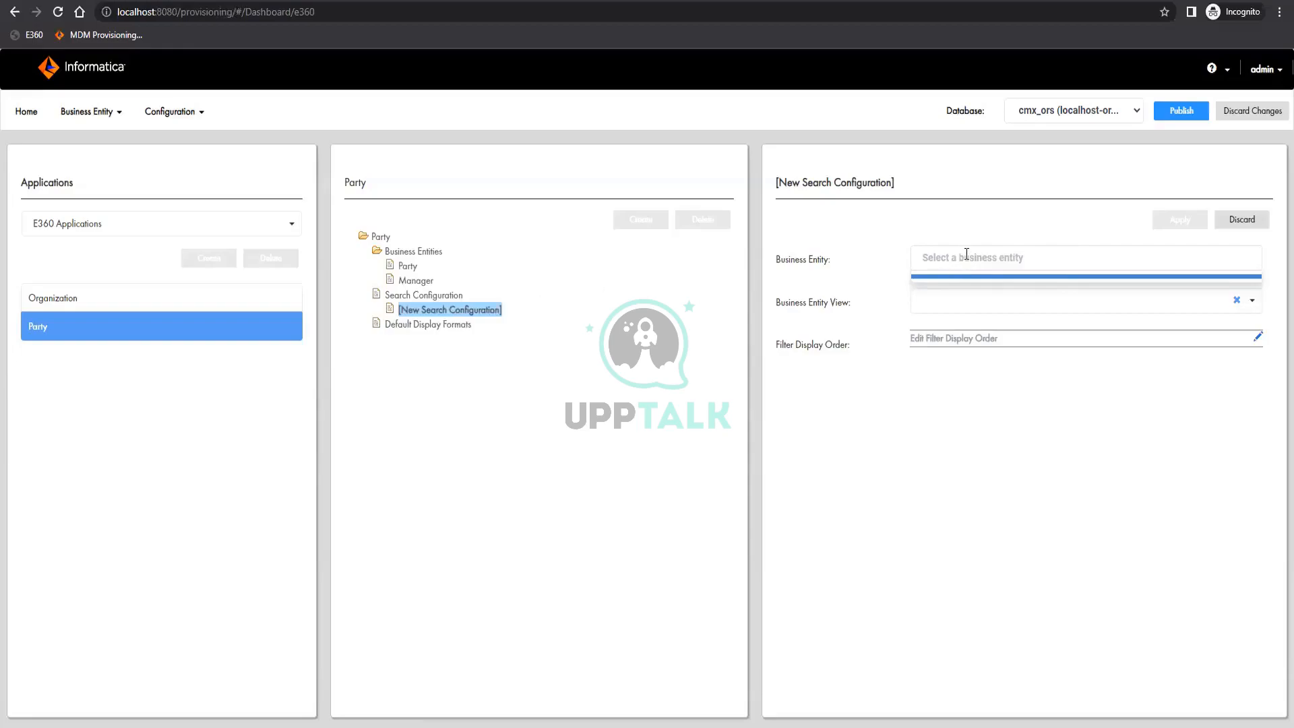
left_click(407, 269)
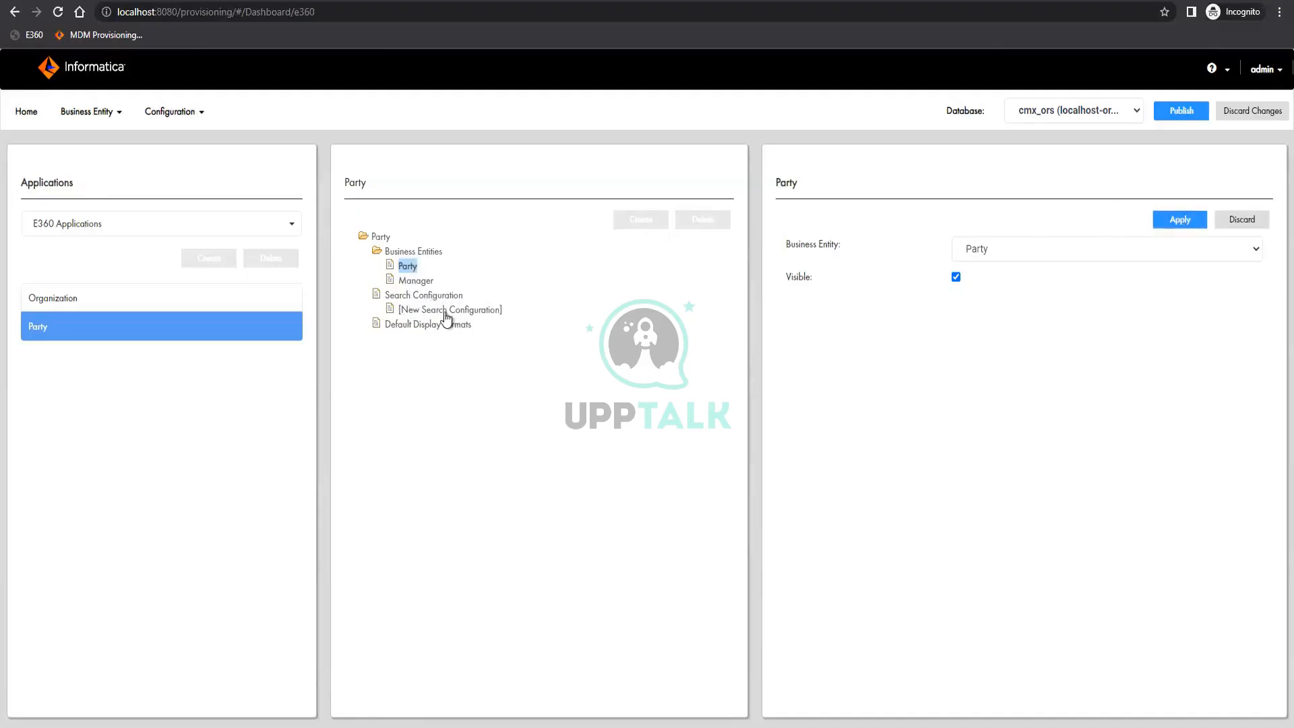
left_click(496, 314)
left_click(958, 309)
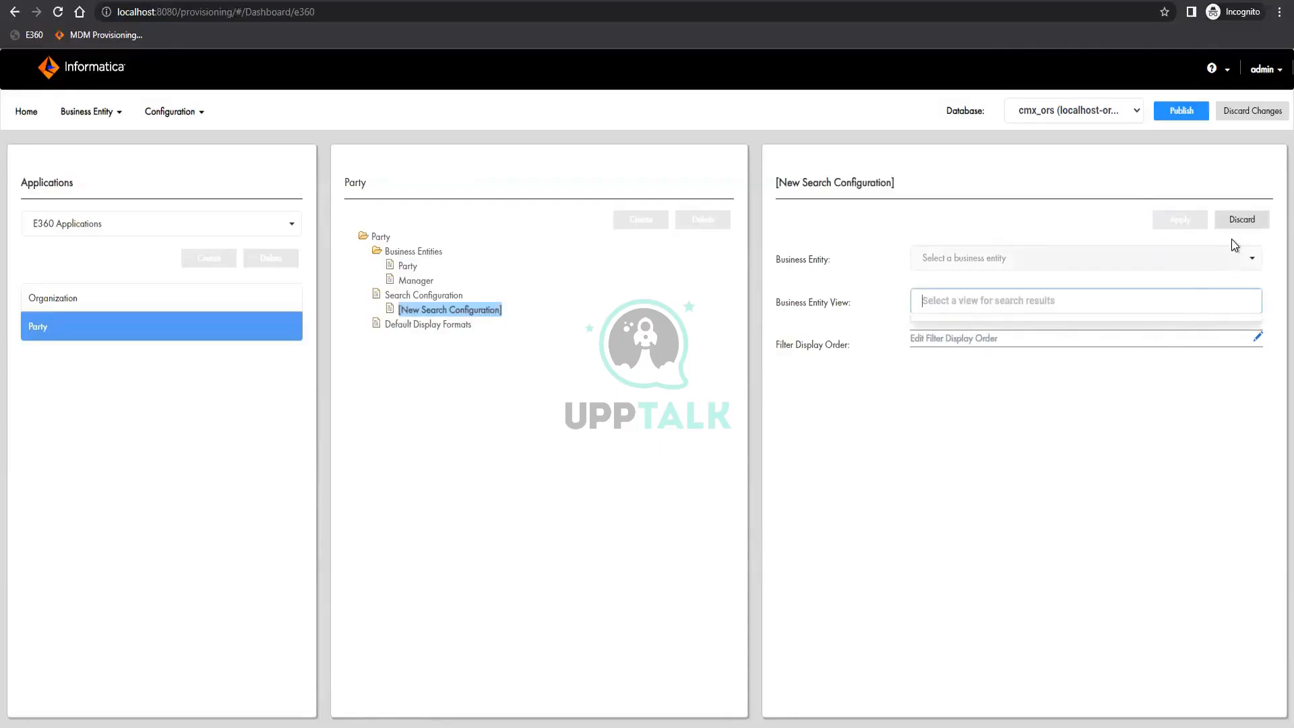
left_click(1243, 219)
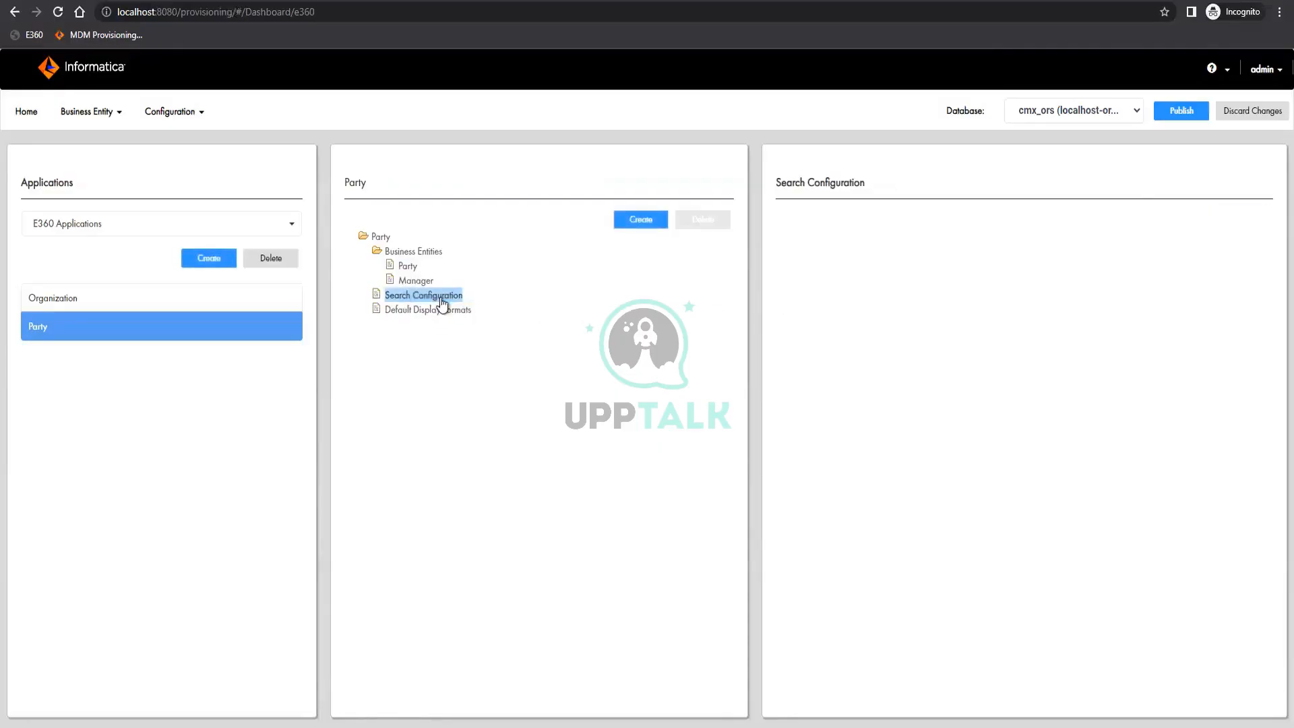
Publish the Party application changes and log out of the Provisioning Tool
left_click(1184, 112)
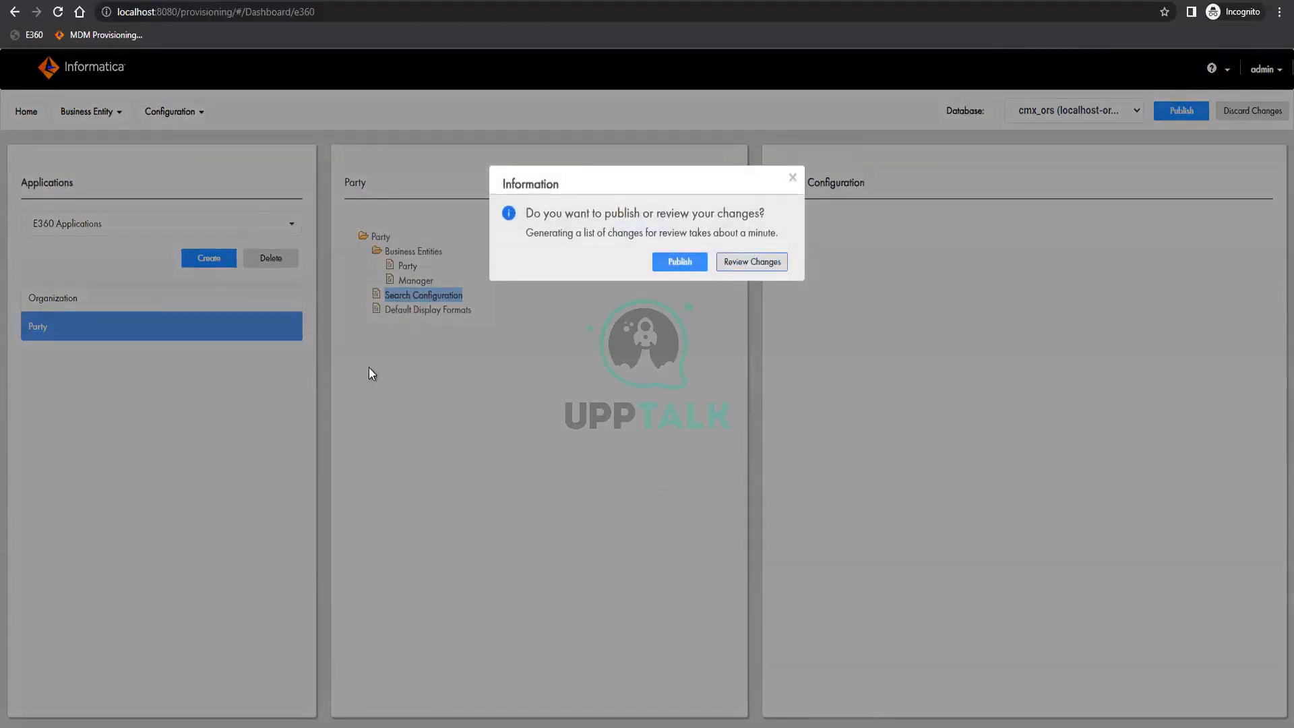
left_click(680, 261)
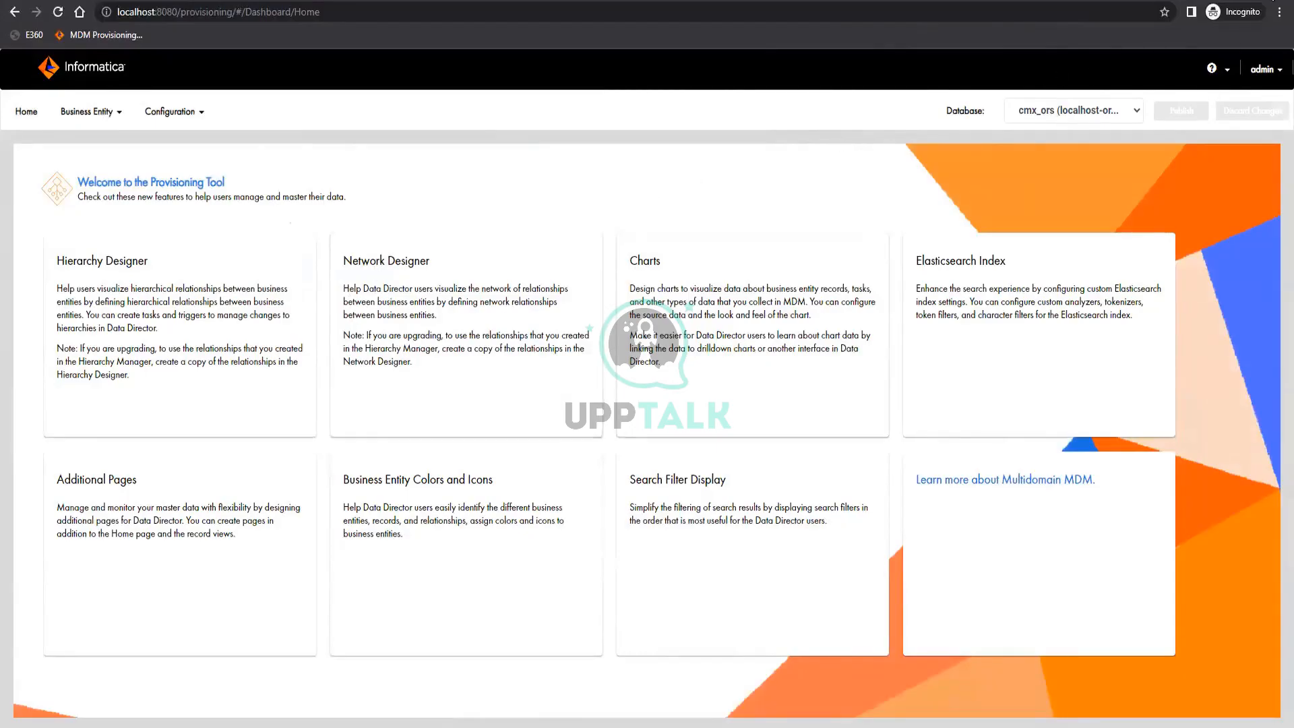
left_click(1267, 71)
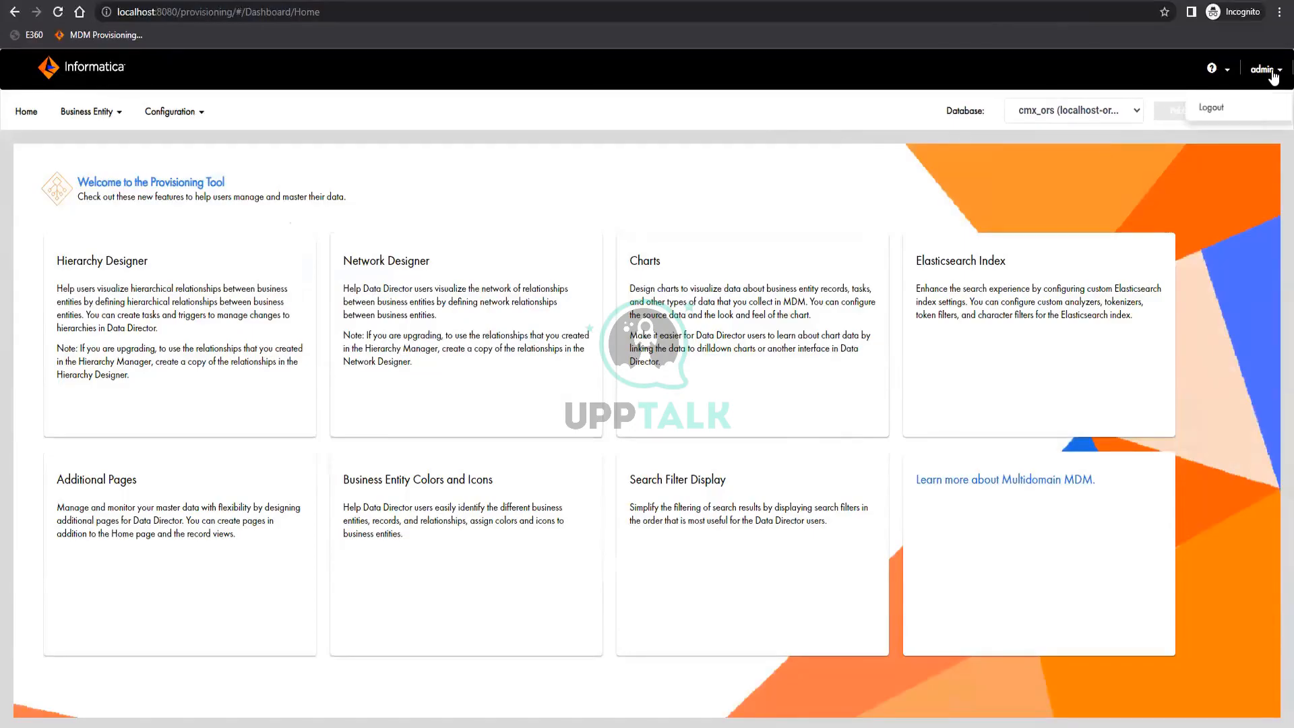
left_click(1211, 108)
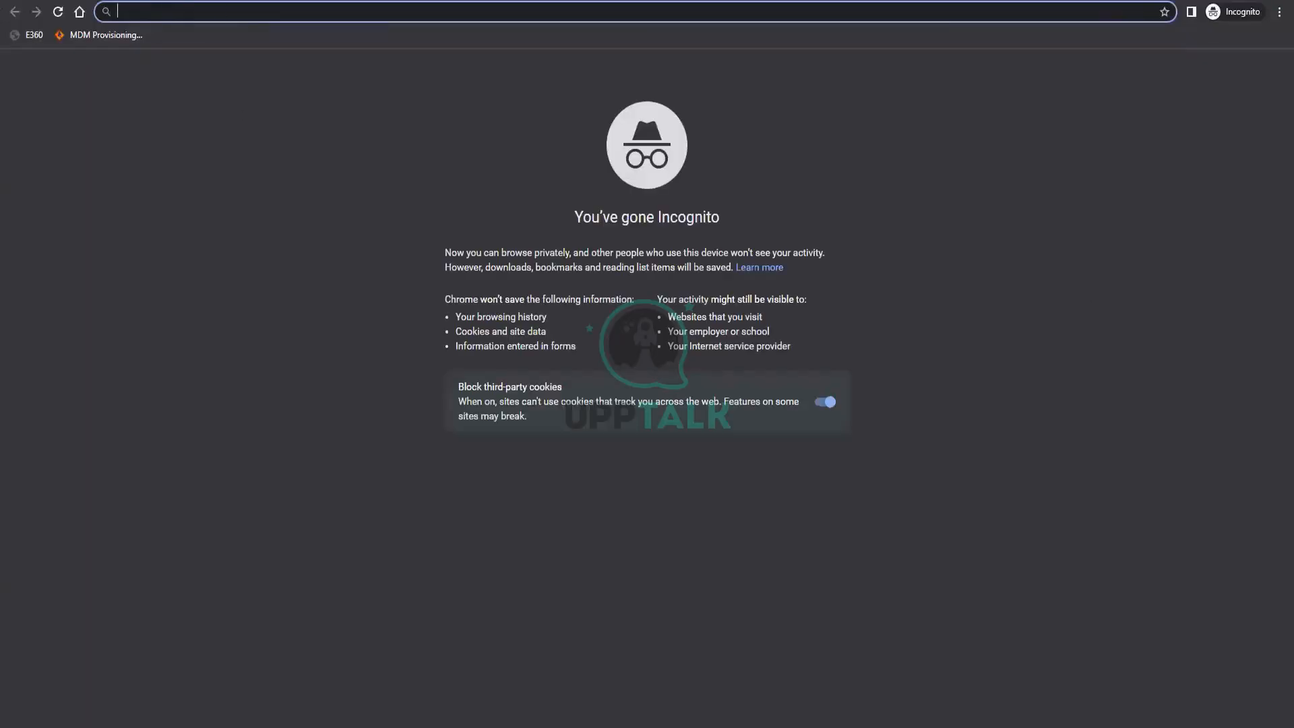
Log in to MDM Data Director through the E360 bookmark with the administrator username and password, and open the Party application
left_click(19, 35)
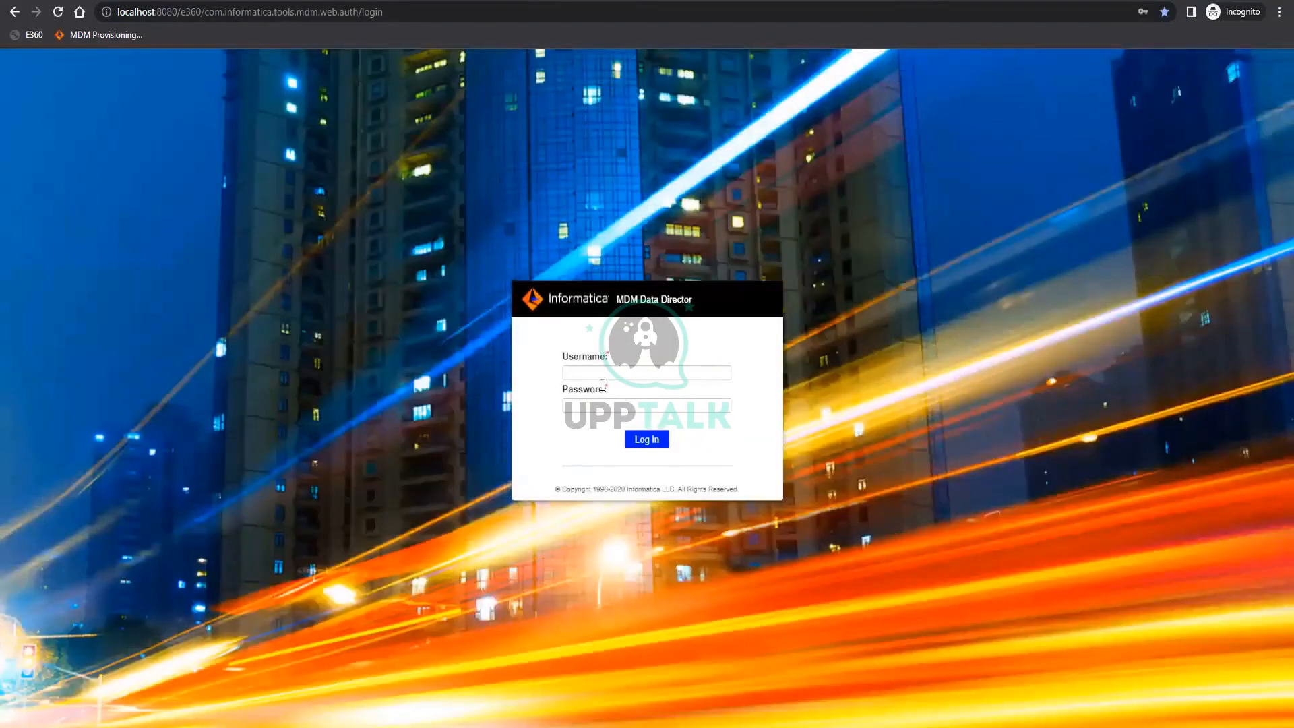
left_click(602, 384)
type("admin")
key("Tab")
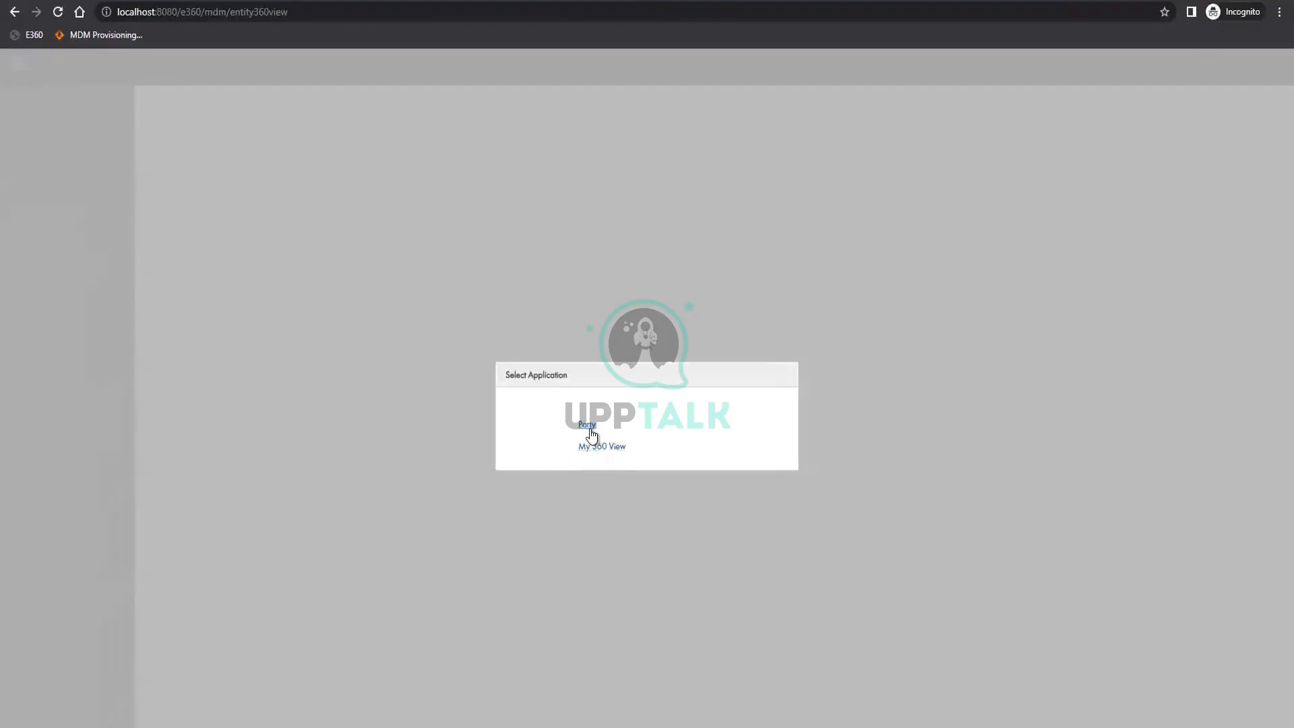
left_click(630, 446)
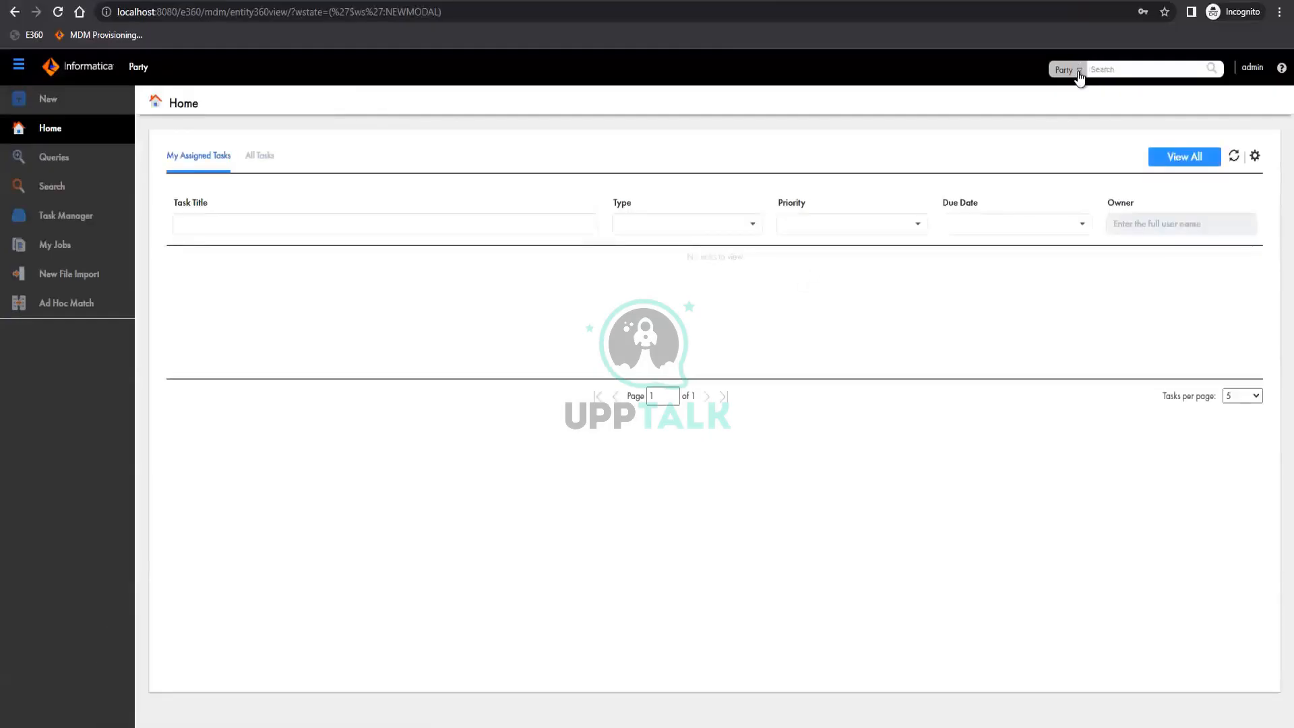
Check which business entities the Party application's search offers
left_click(1078, 74)
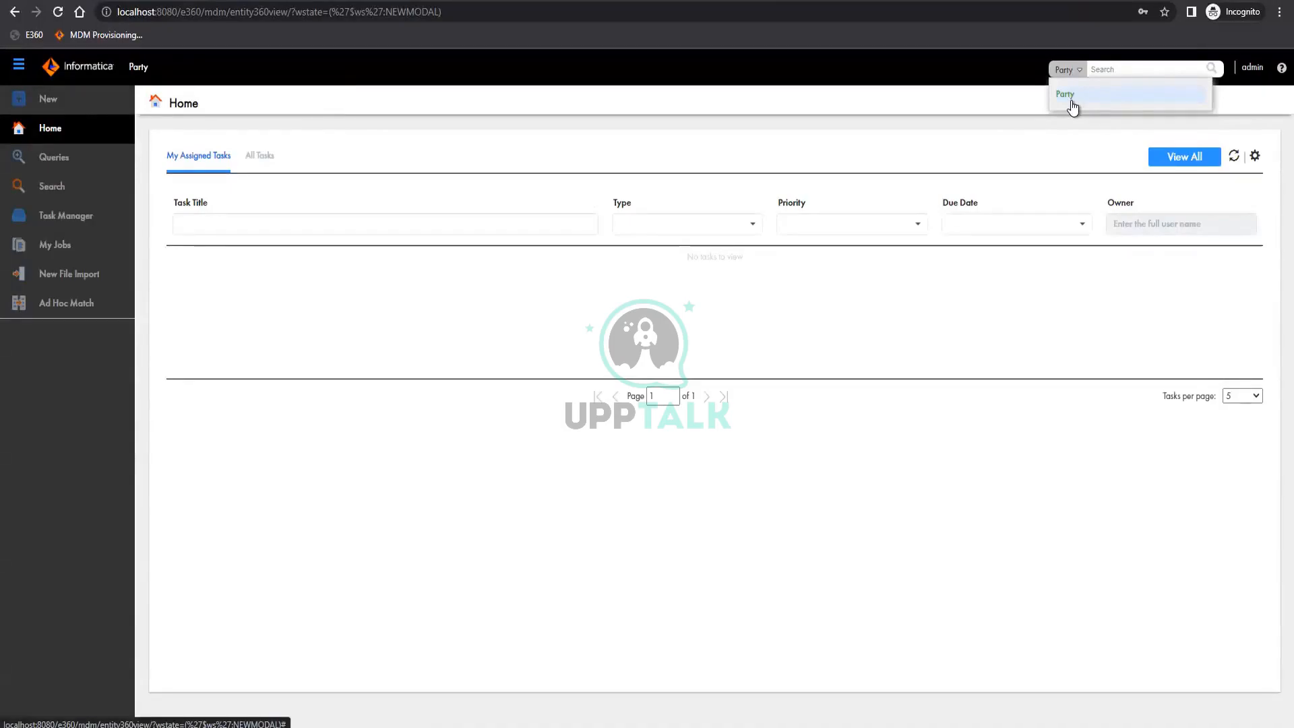
left_click(964, 103)
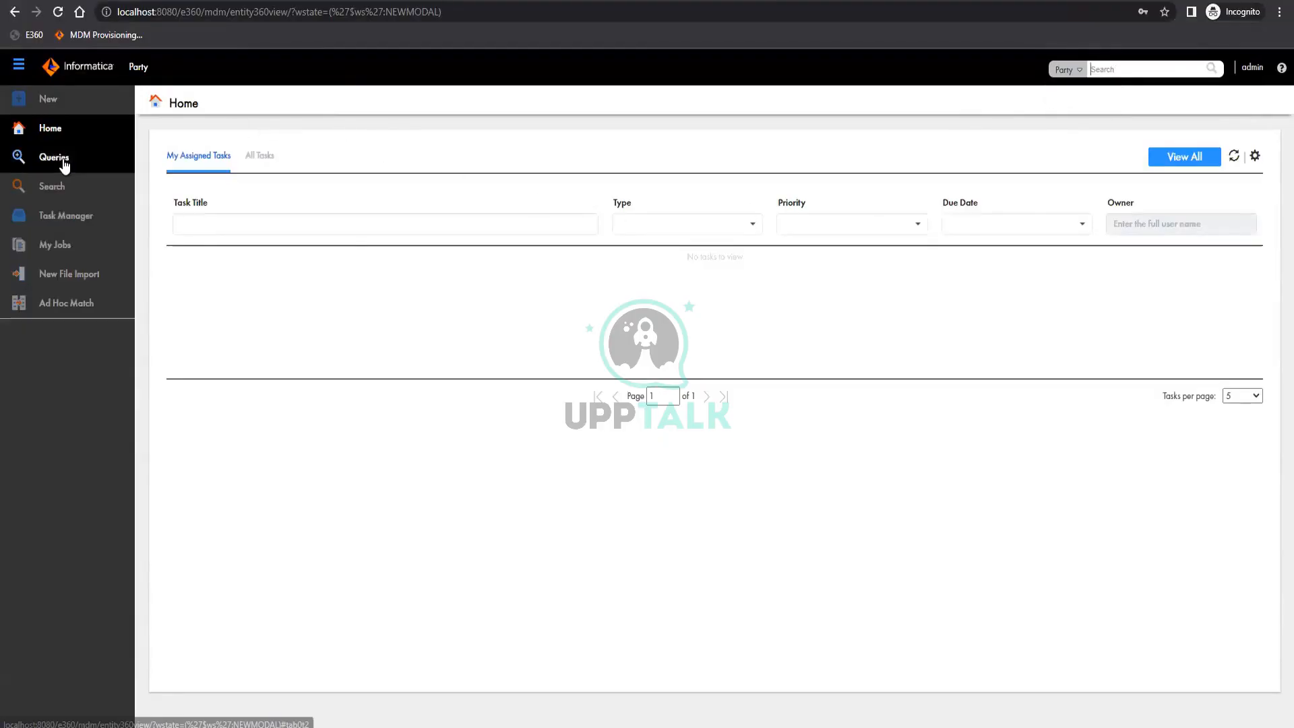
Go to the saved queries and check which entities the Party application offers for creating a new record
left_click(97, 155)
left_click(58, 106)
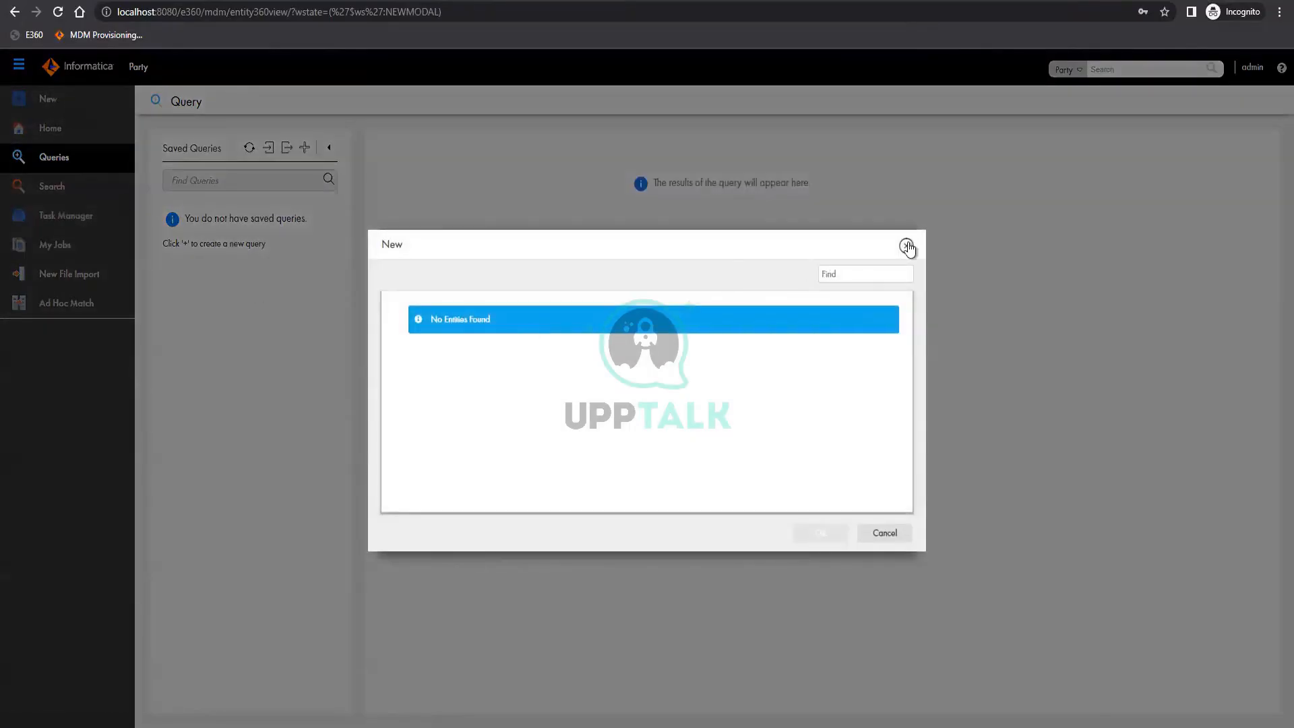
left_click(907, 246)
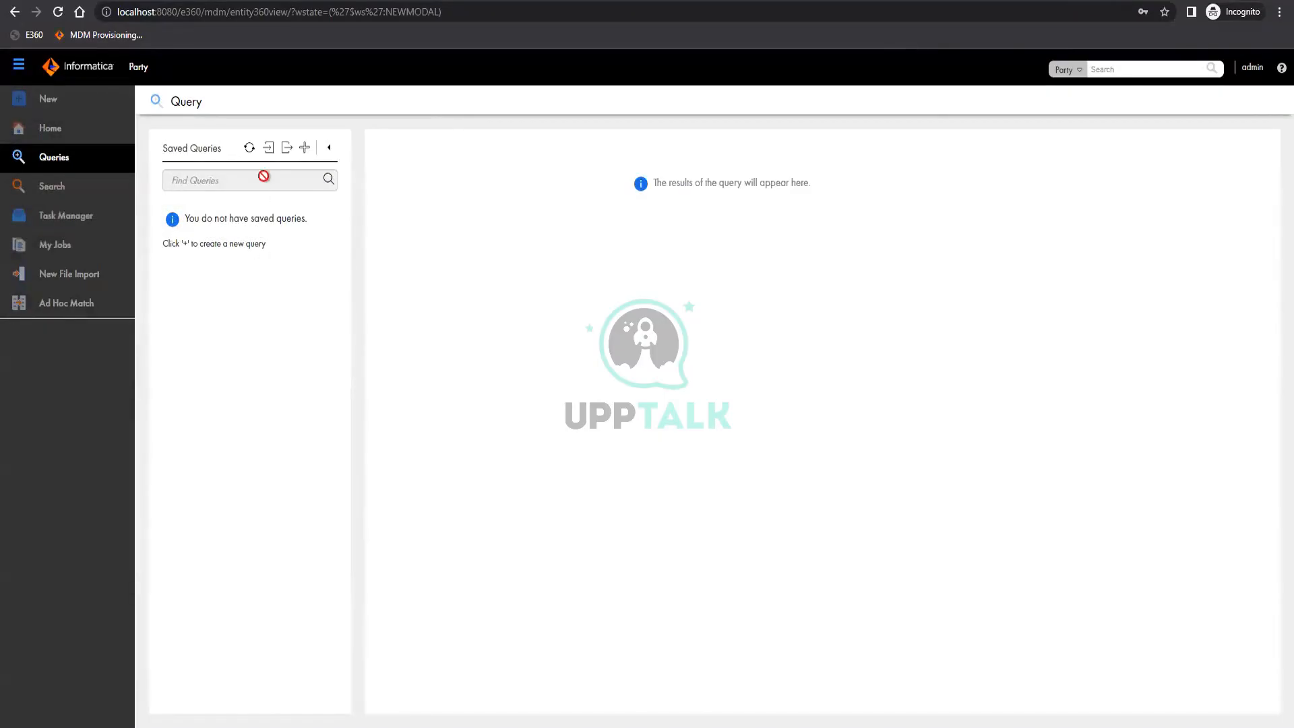
Create a basic query for the Party business entity with the Registry ID and First Name fields
left_click(305, 154)
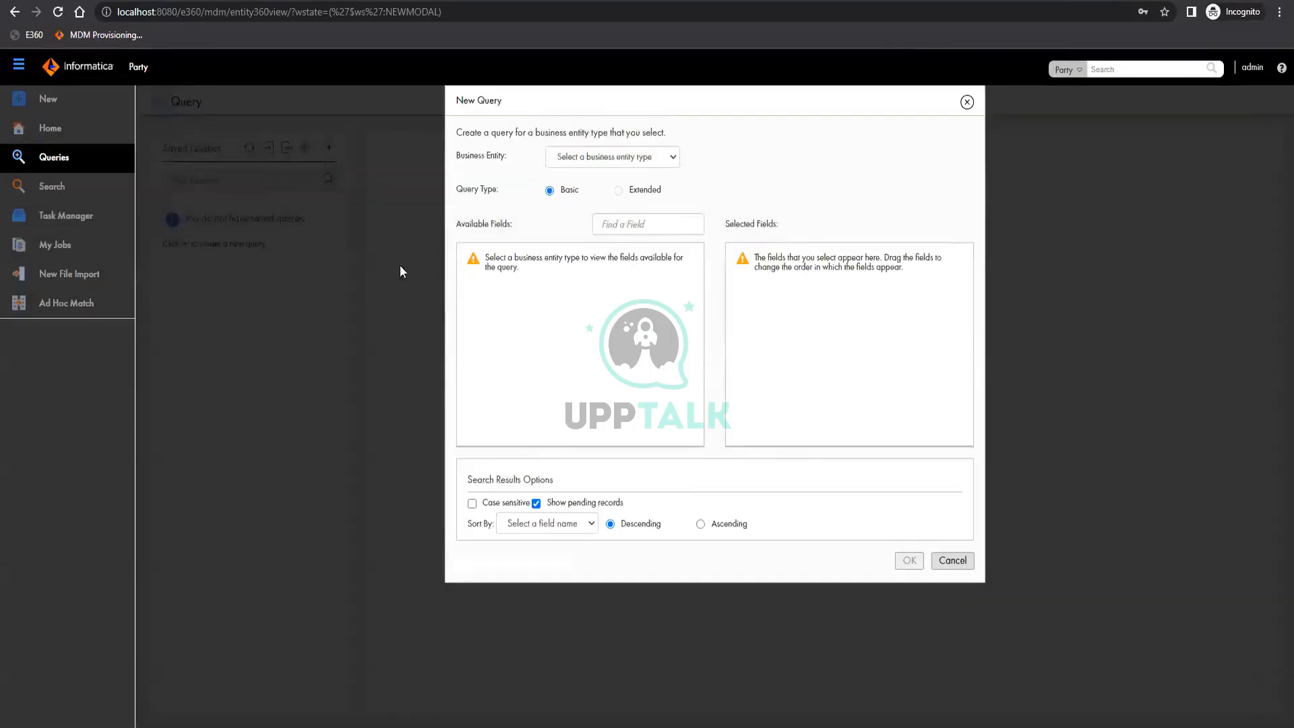
left_click(630, 156)
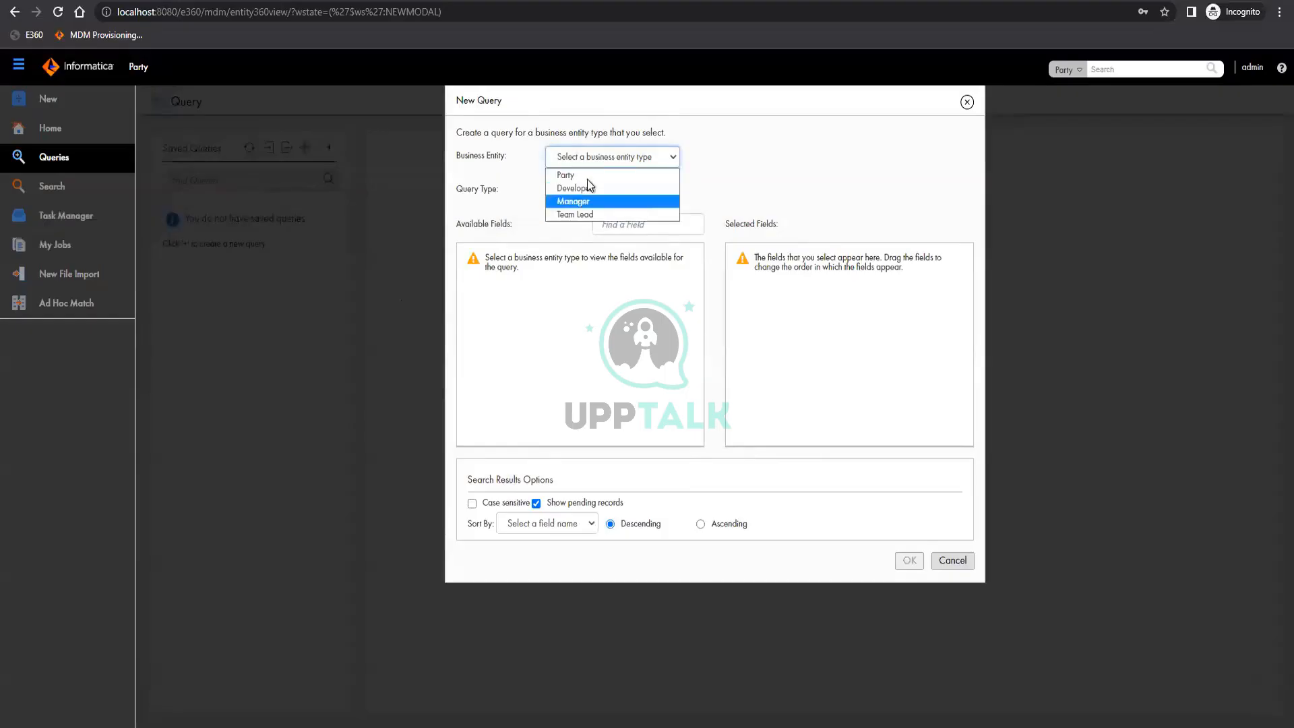
left_click(569, 175)
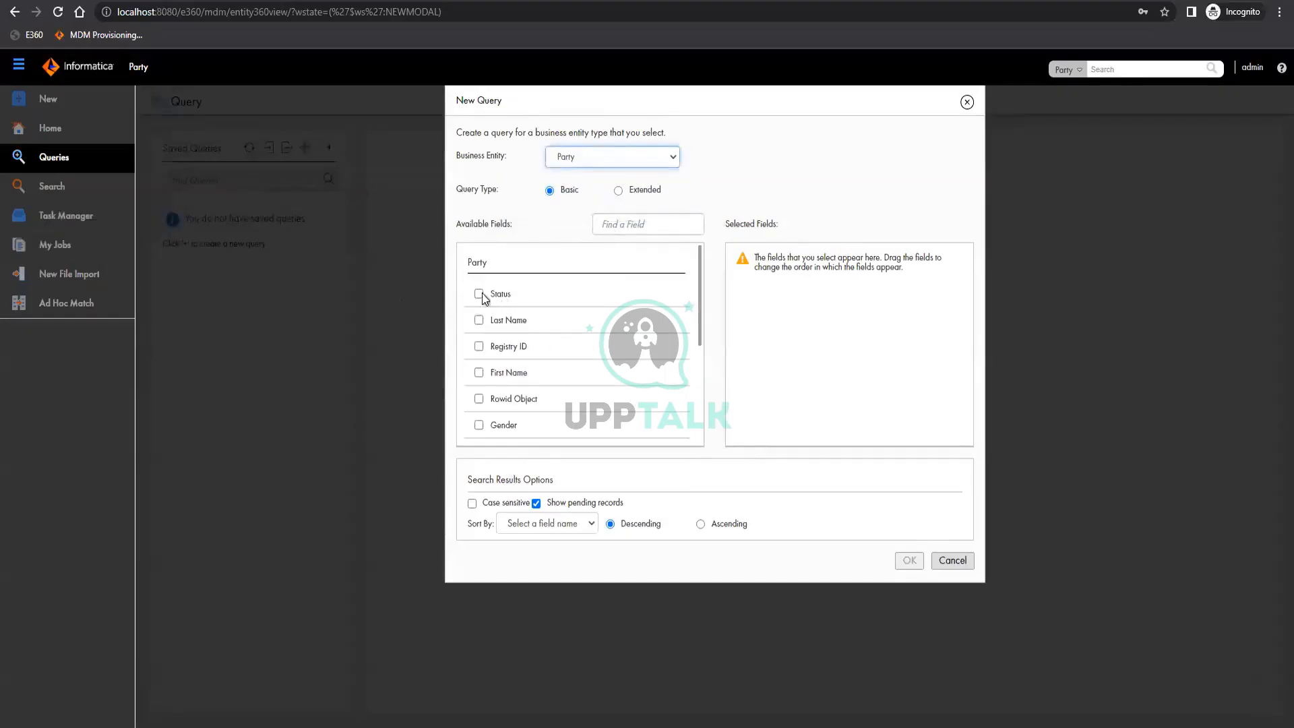
left_click(479, 346)
left_click(478, 372)
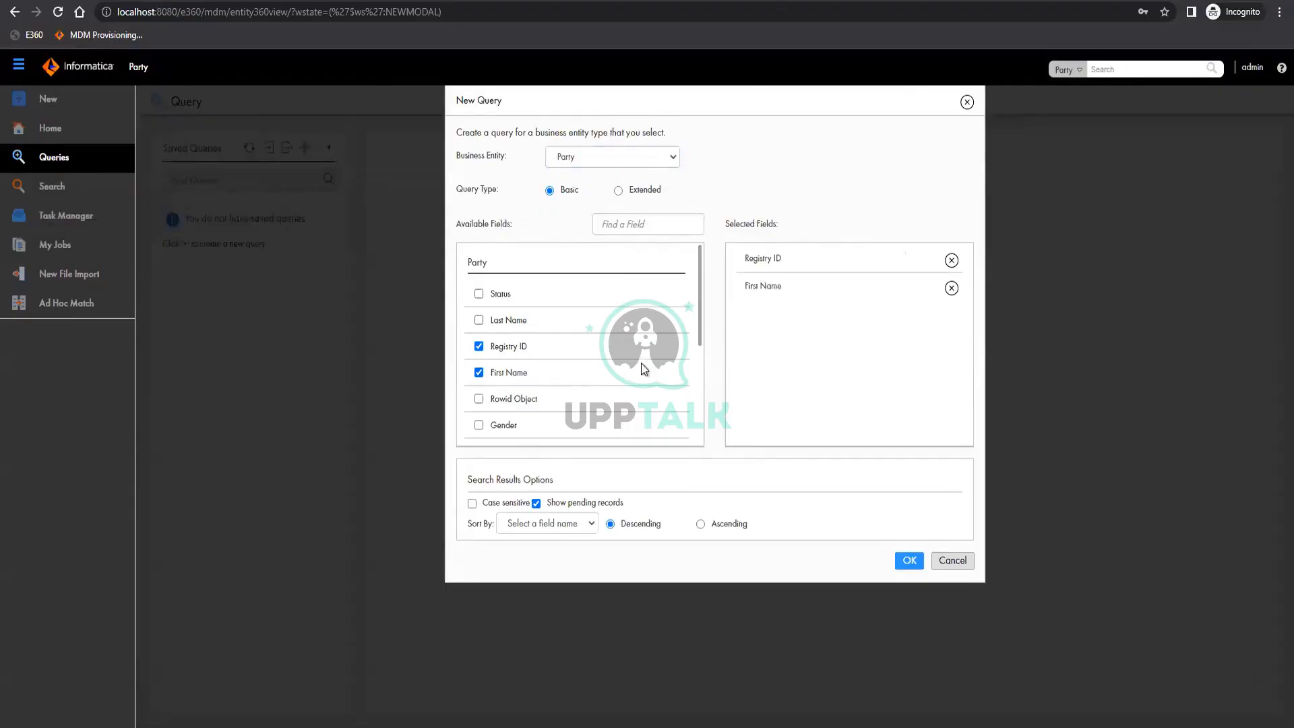
left_click(908, 561)
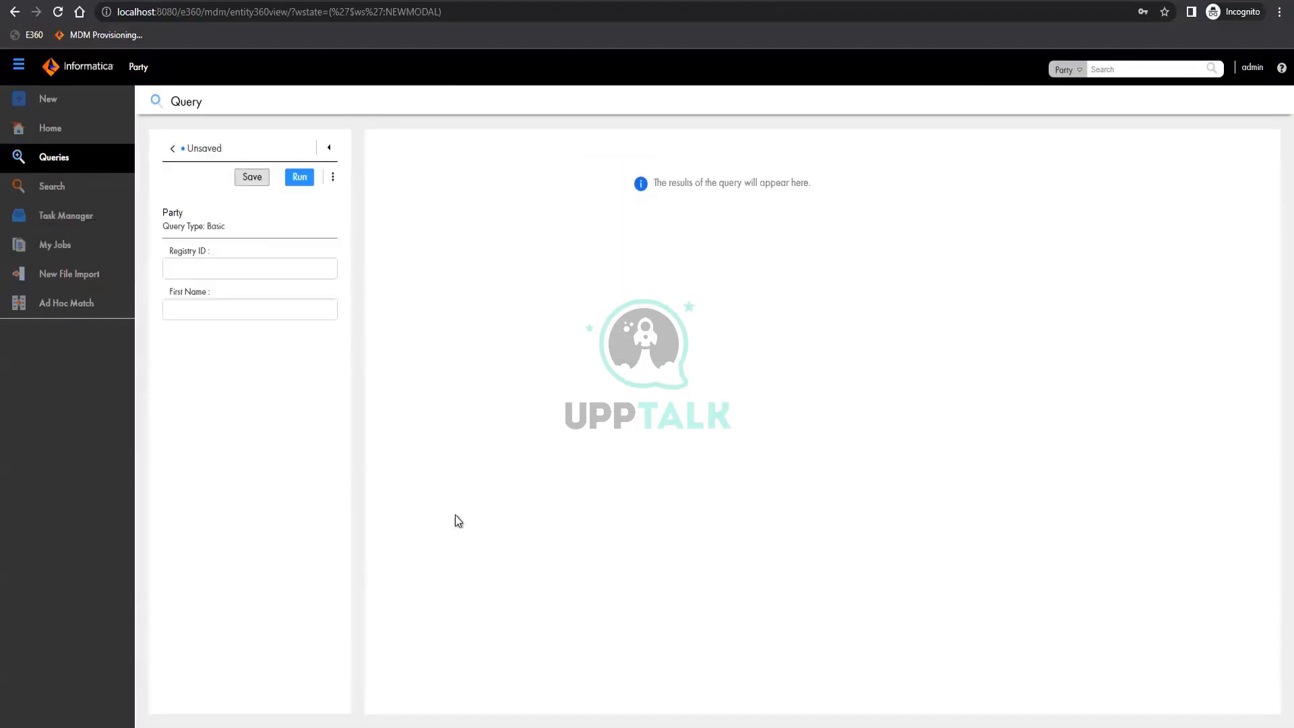
Save the query under the name Party and share it with all
left_click(257, 182)
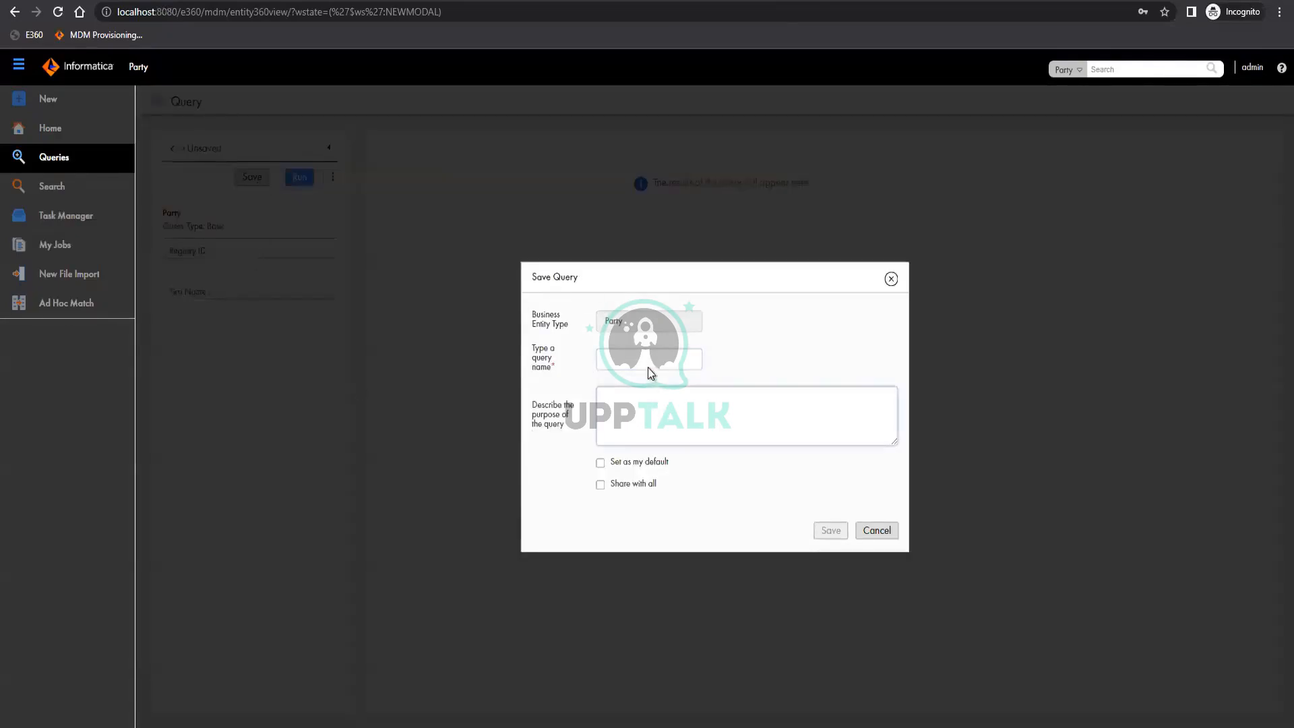
left_click(651, 371)
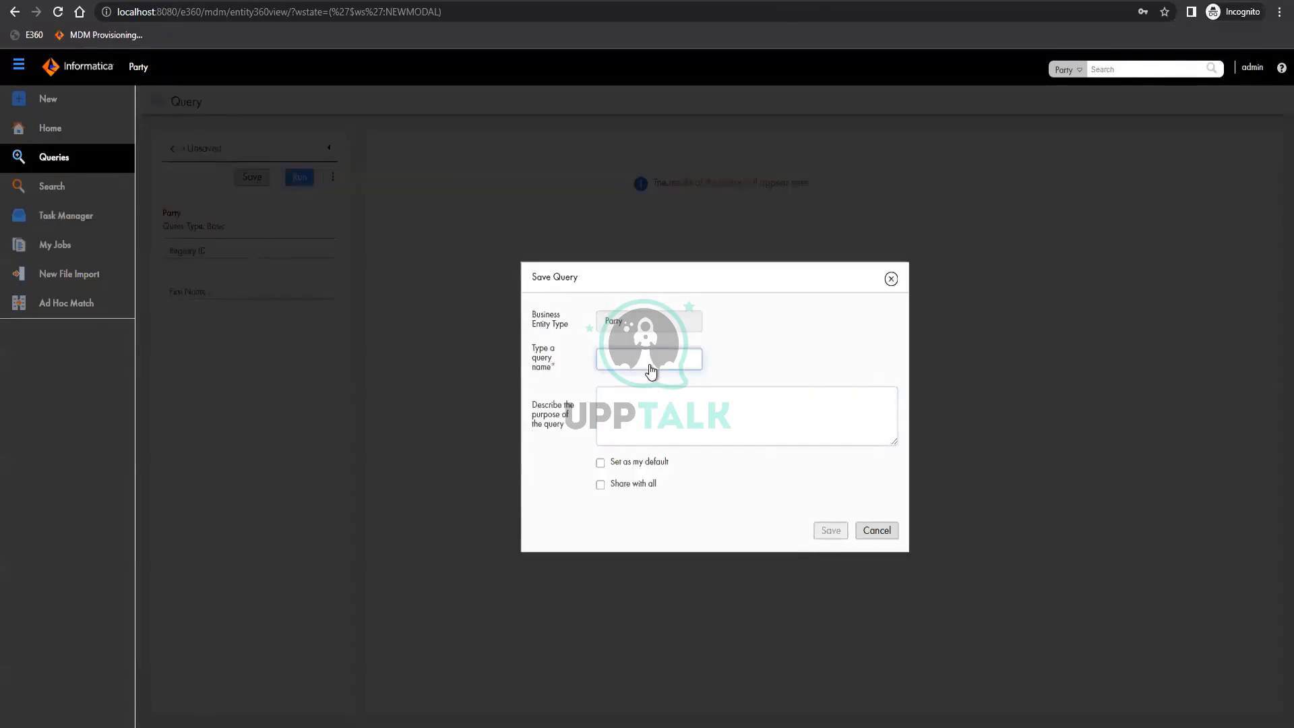
type("Party")
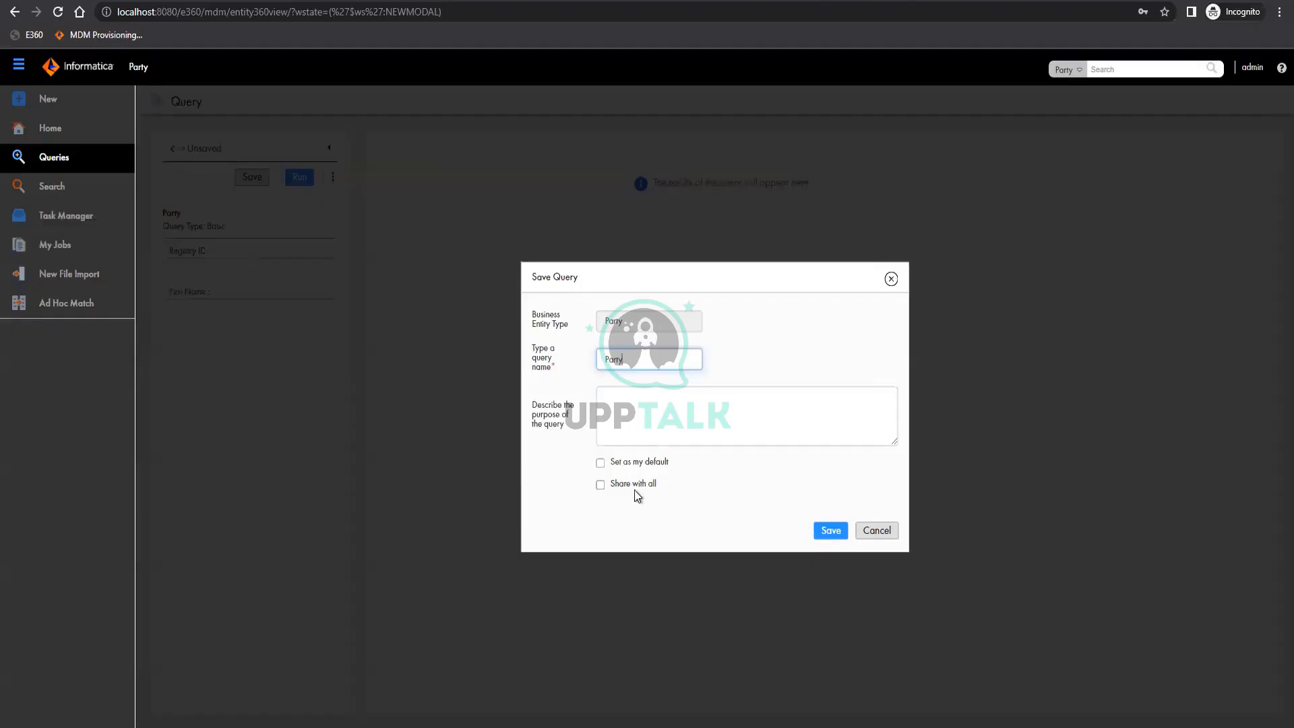
left_click(600, 484)
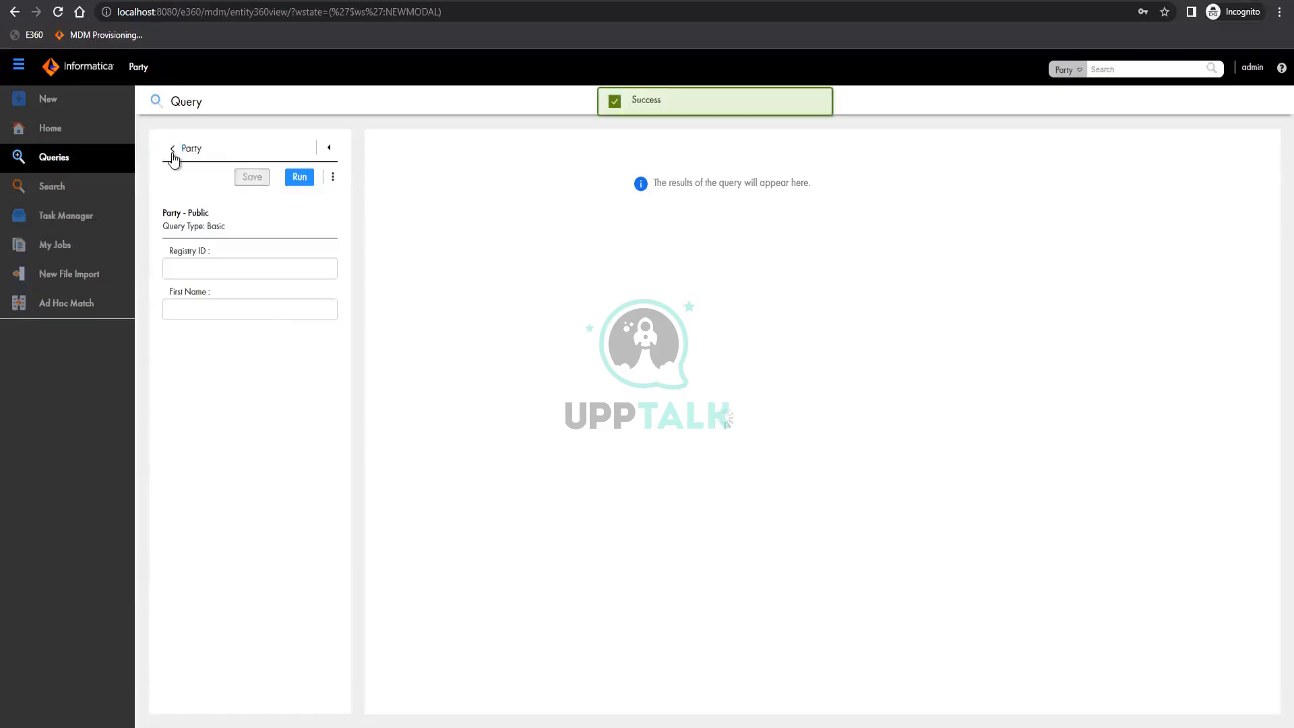
Open the saved Party query from the list of saved queries and run it without any search values
left_click(172, 153)
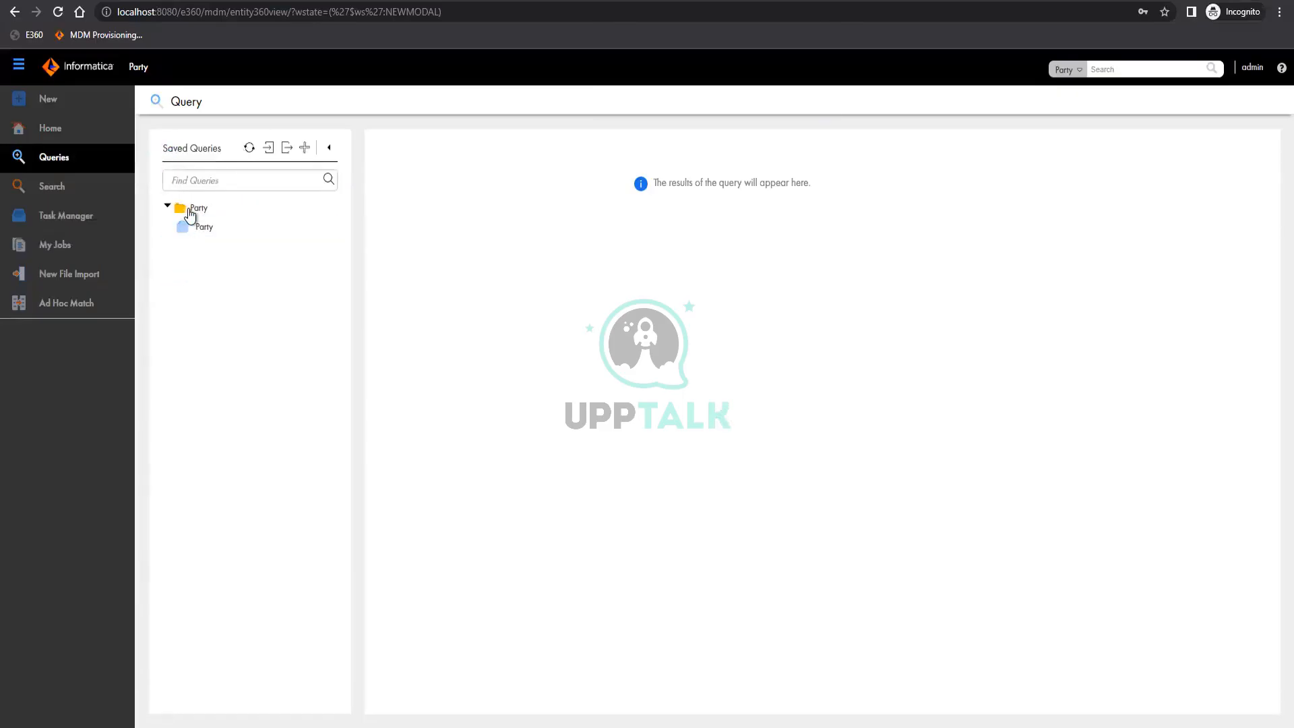
left_click(202, 229)
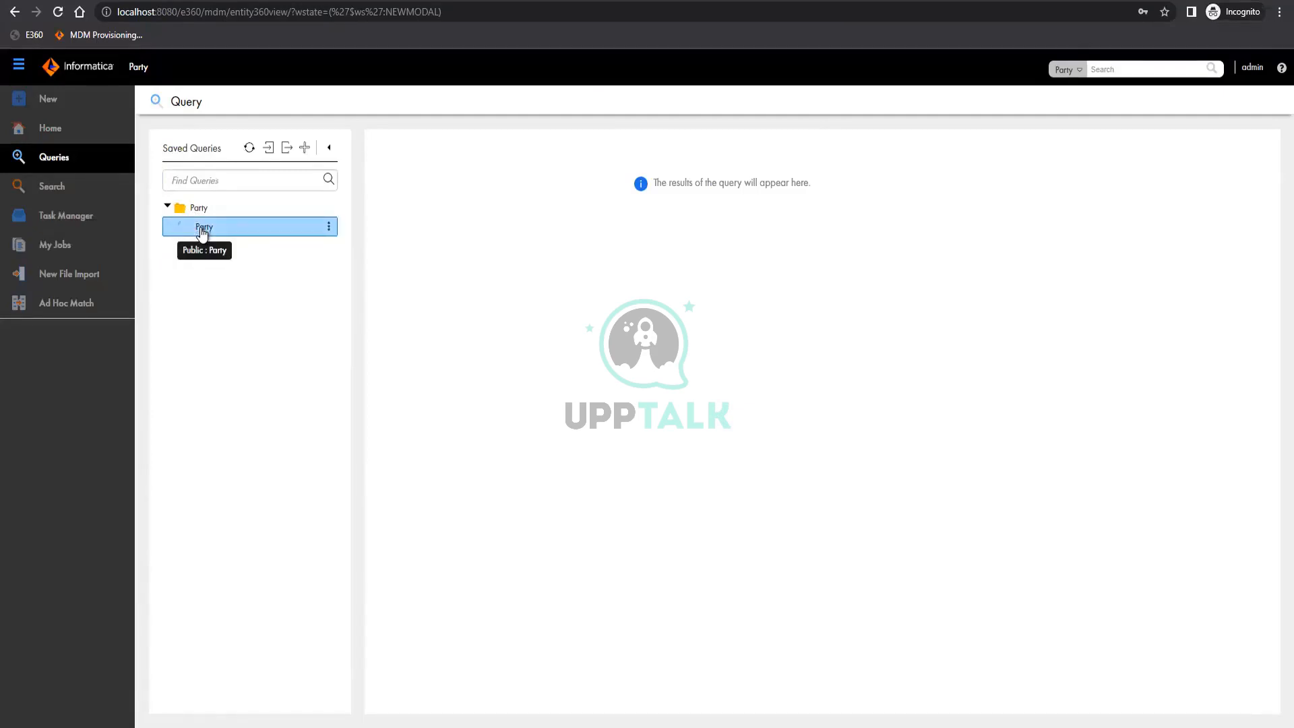
double_click(202, 229)
left_click(300, 177)
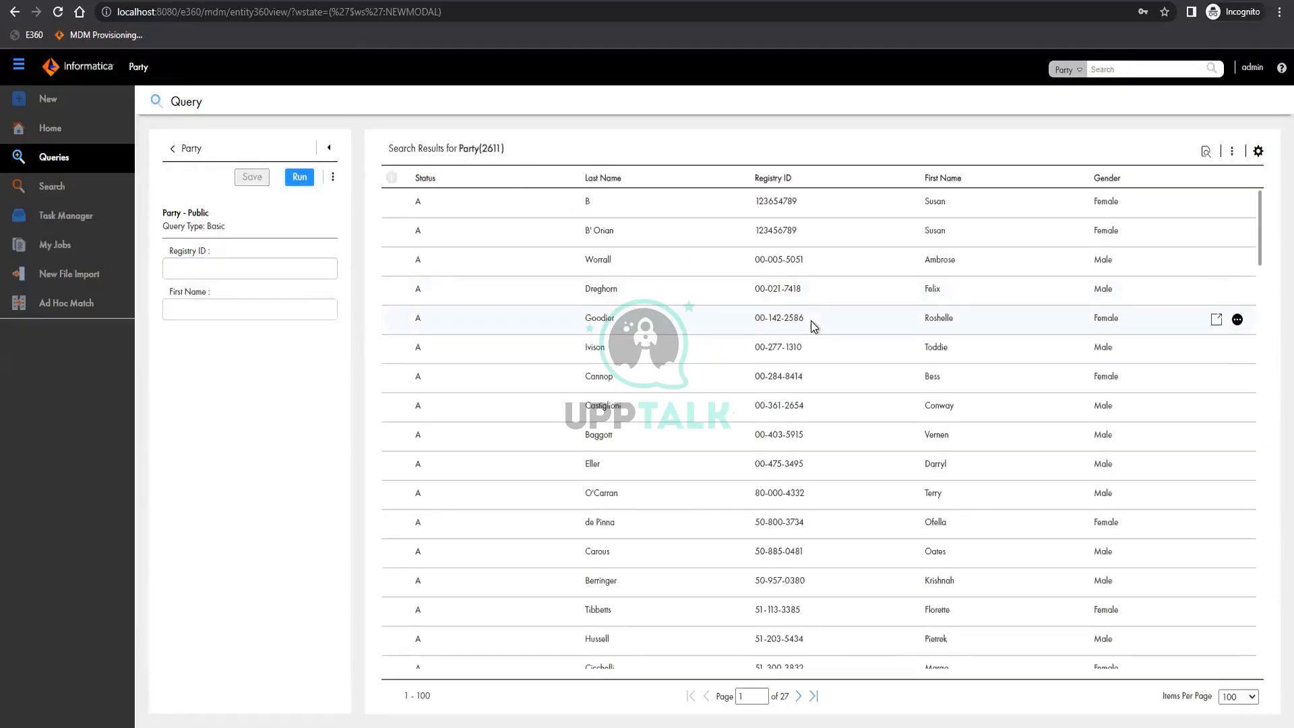
Open the fifth record of the Party query results, and check the view options offered for the seventh result
left_click(811, 321)
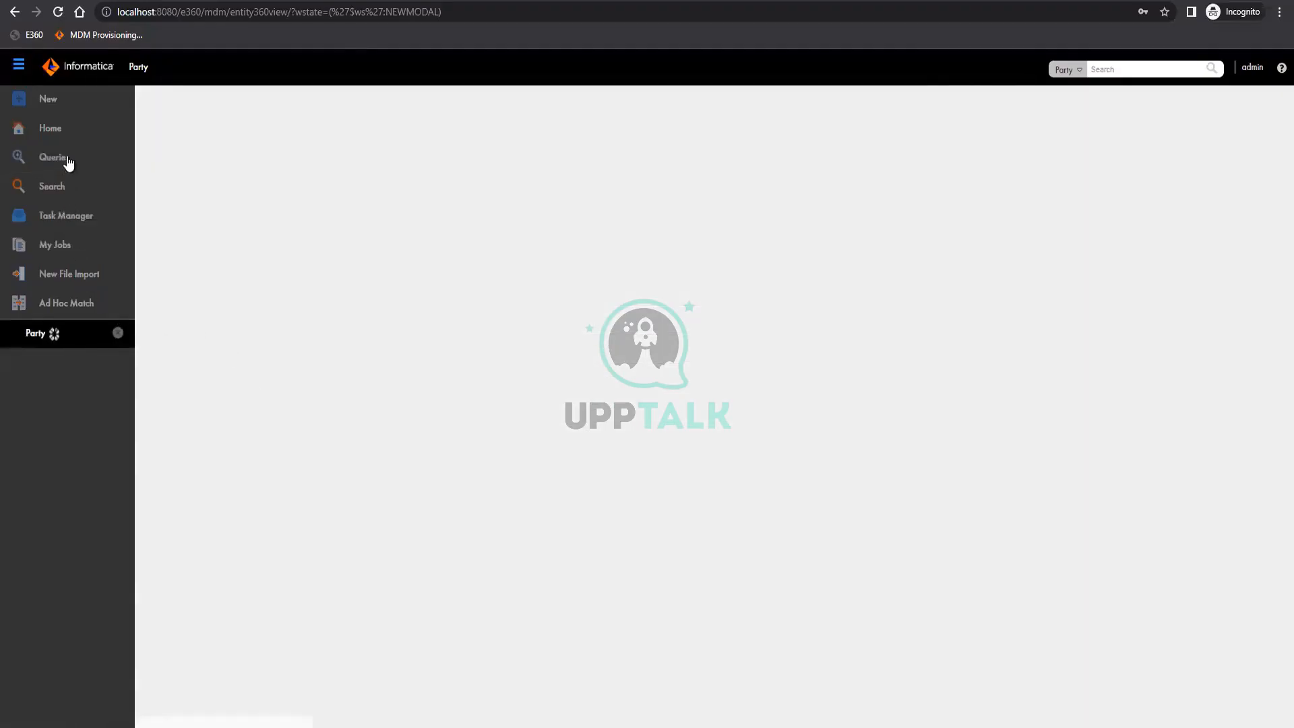
left_click(68, 161)
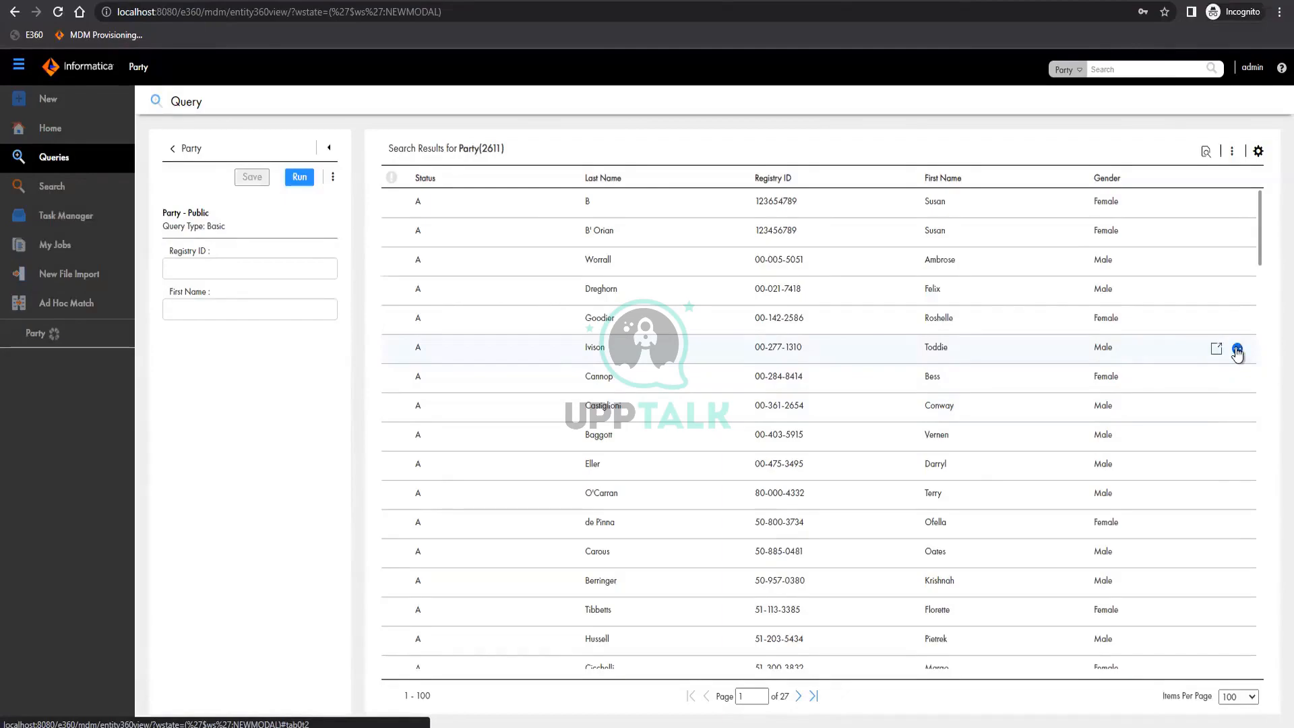
left_click(1237, 350)
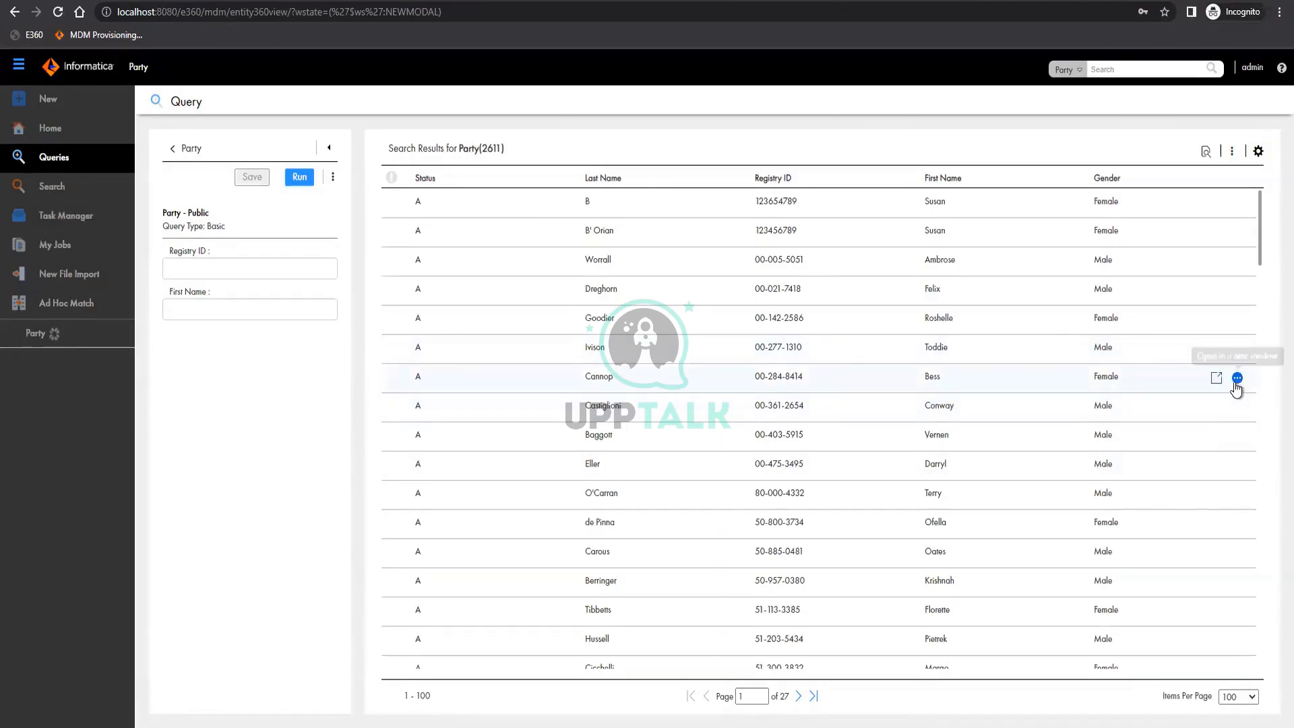
left_click(1237, 377)
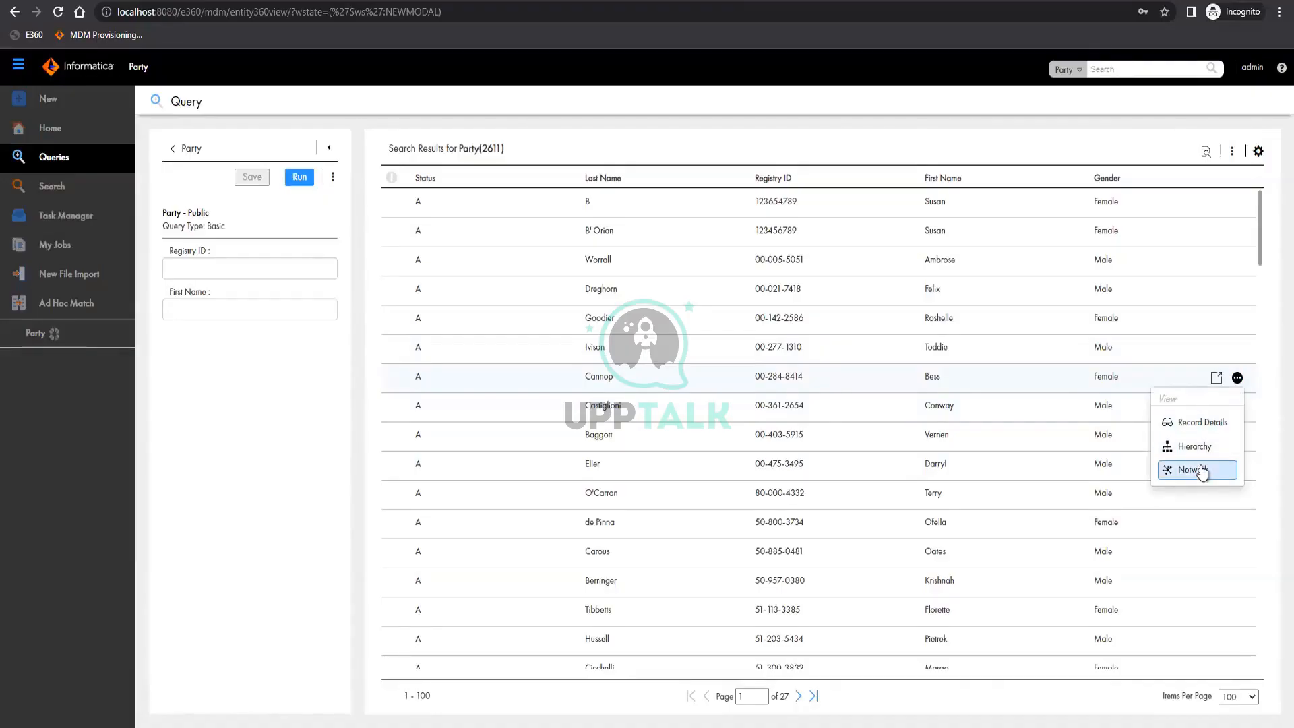
left_click(46, 343)
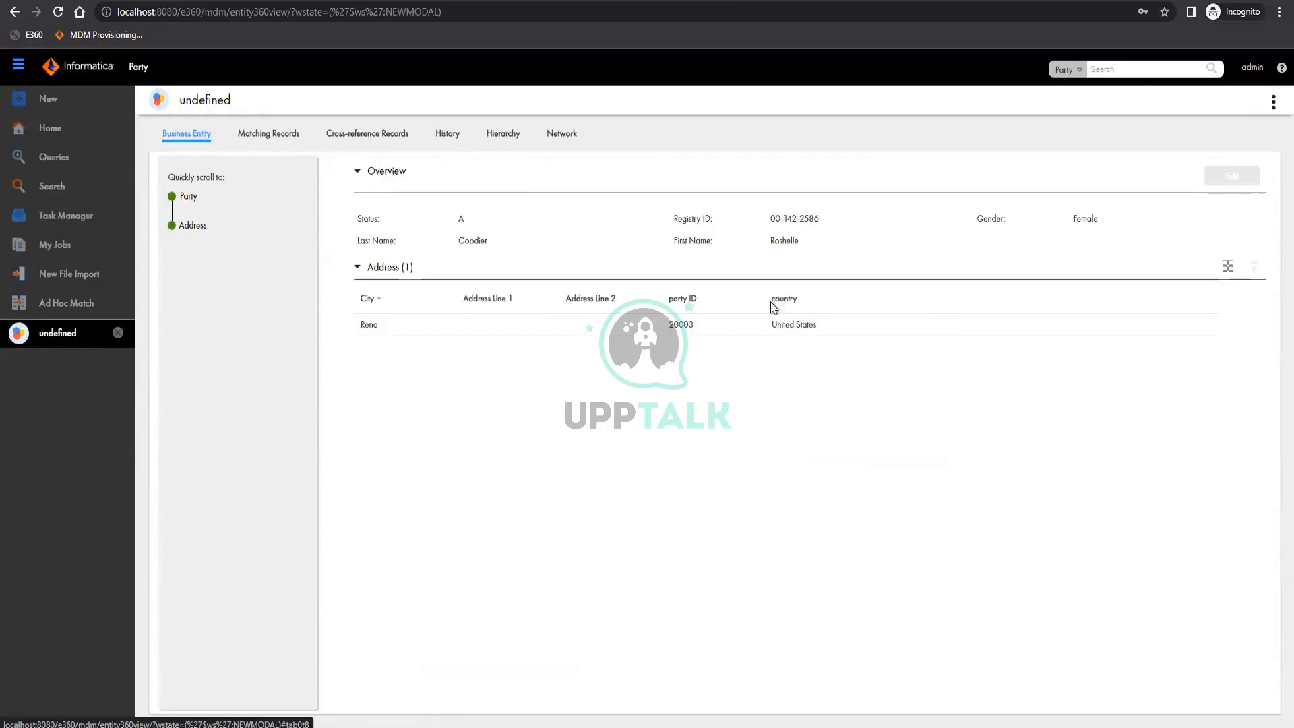
Examine the Party record's matching records and its cross-reference records, including those of the Address child
left_click(268, 134)
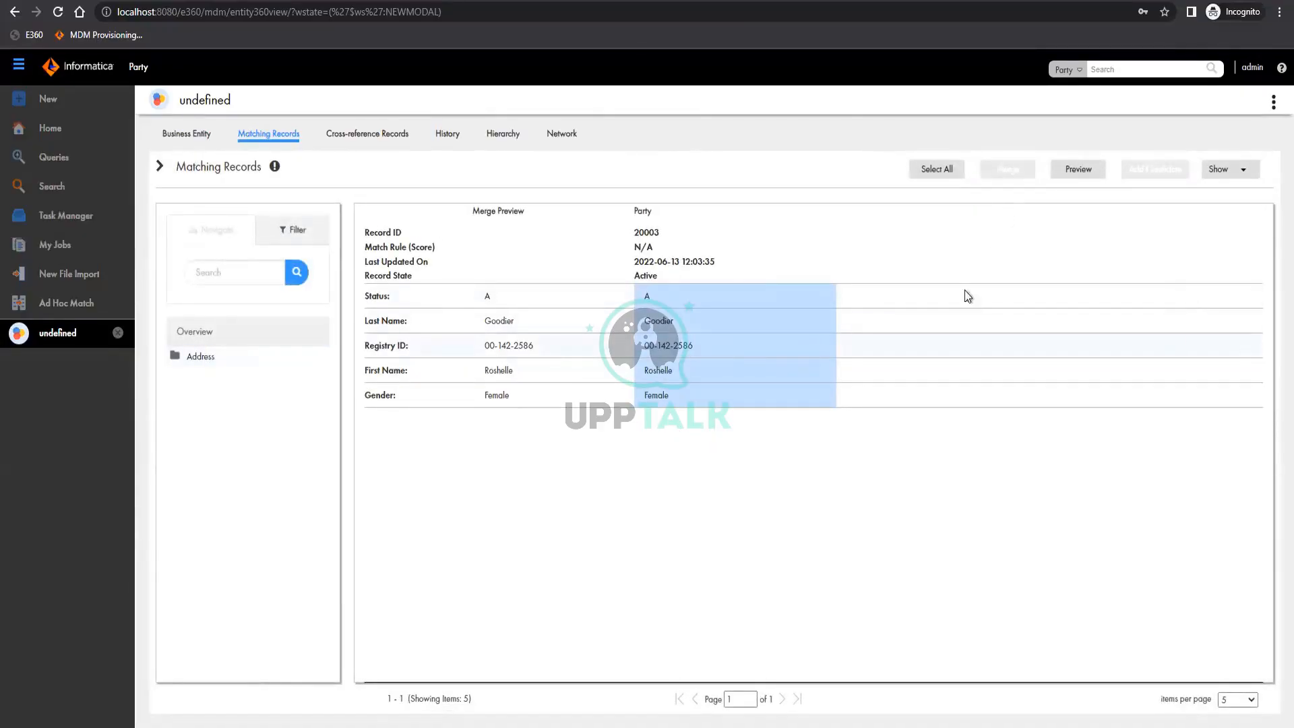
left_click(359, 138)
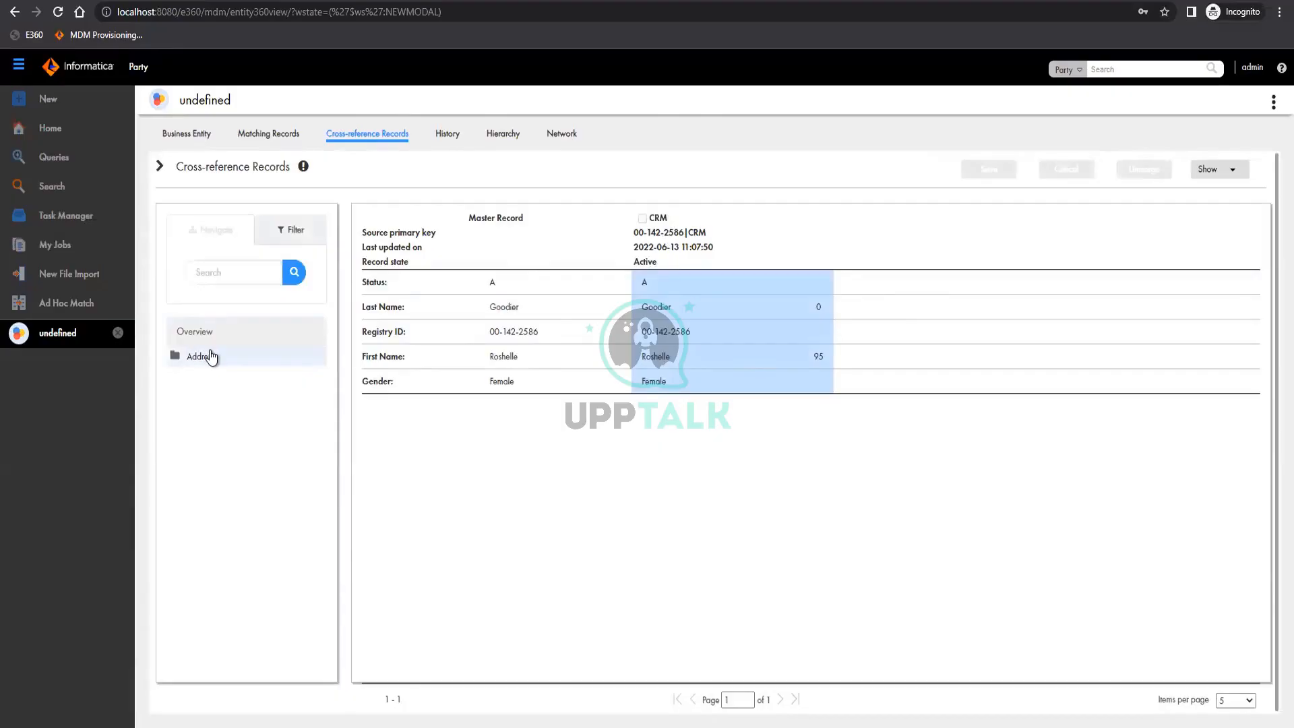
left_click(178, 362)
left_click(209, 376)
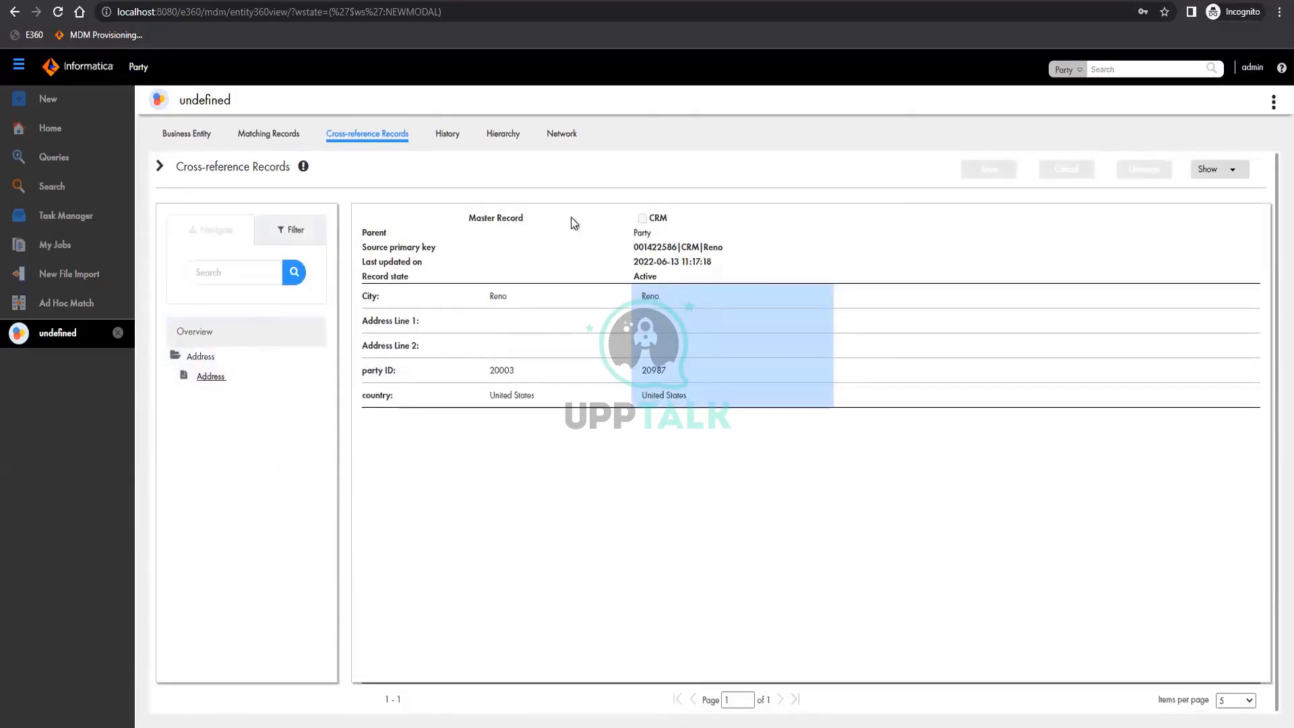
Examine the Party record's history, hierarchy and network diagram, including the controls around the Party node
left_click(444, 138)
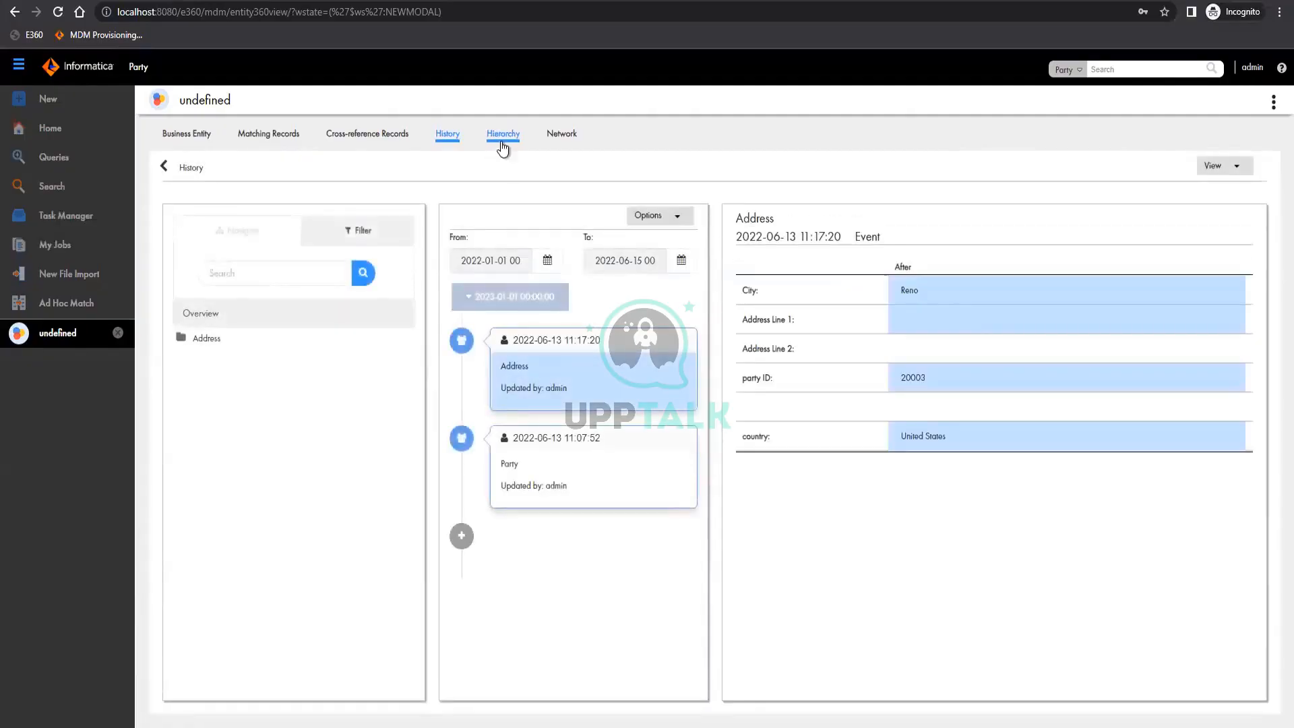
left_click(502, 138)
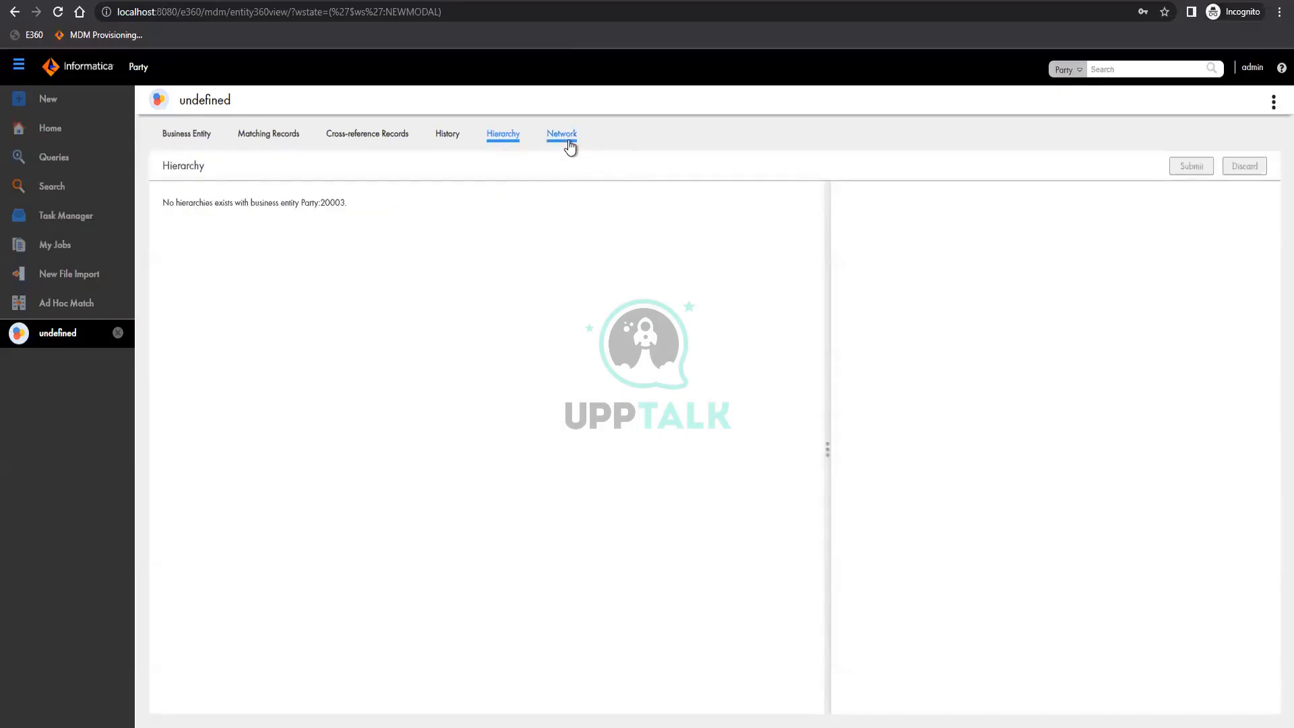
left_click(570, 141)
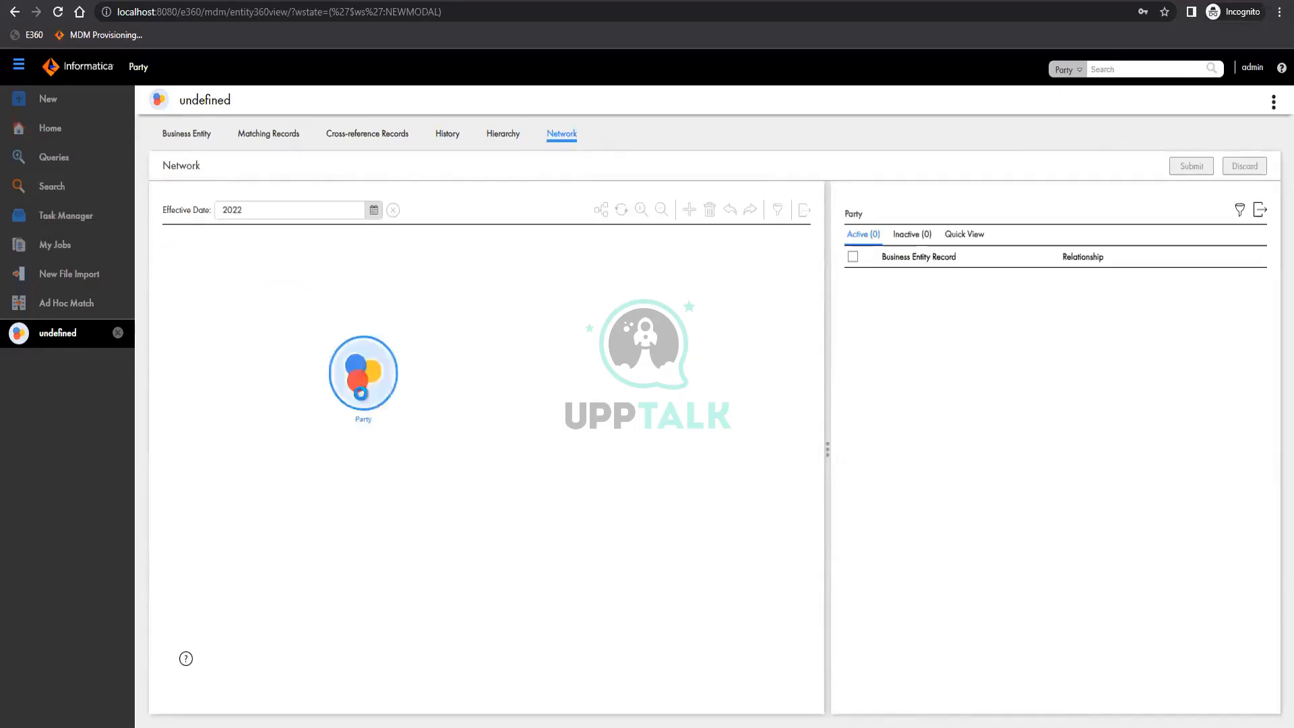
mouse_move(500, 455)
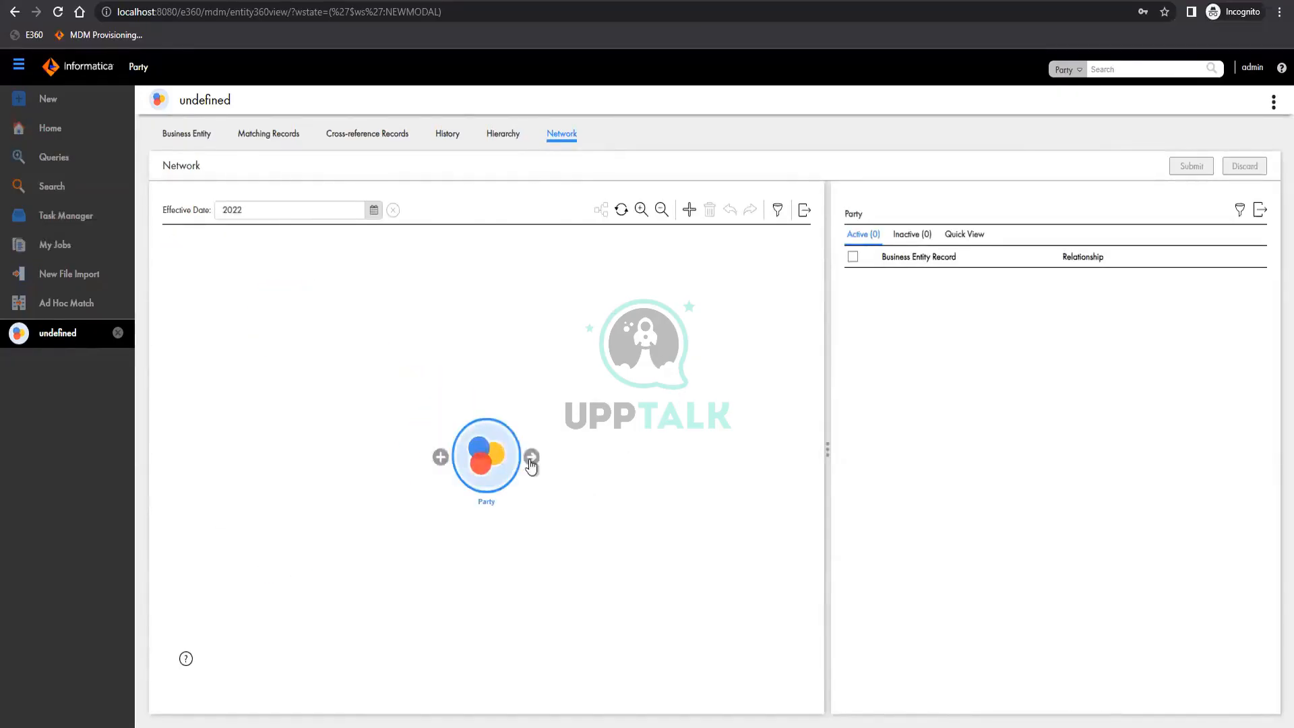
left_click_drag(531, 458, 467, 478)
Log out of the Party application in Data Director
double_click(137, 68)
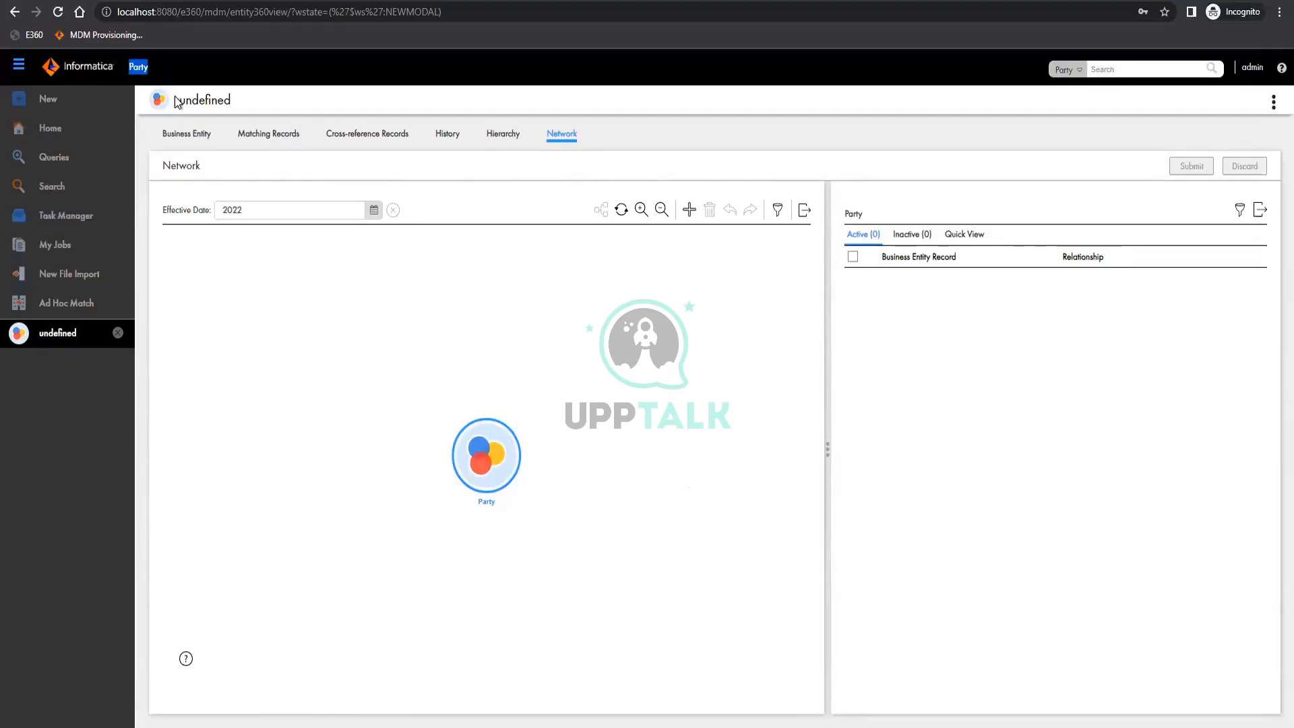
left_click(1250, 70)
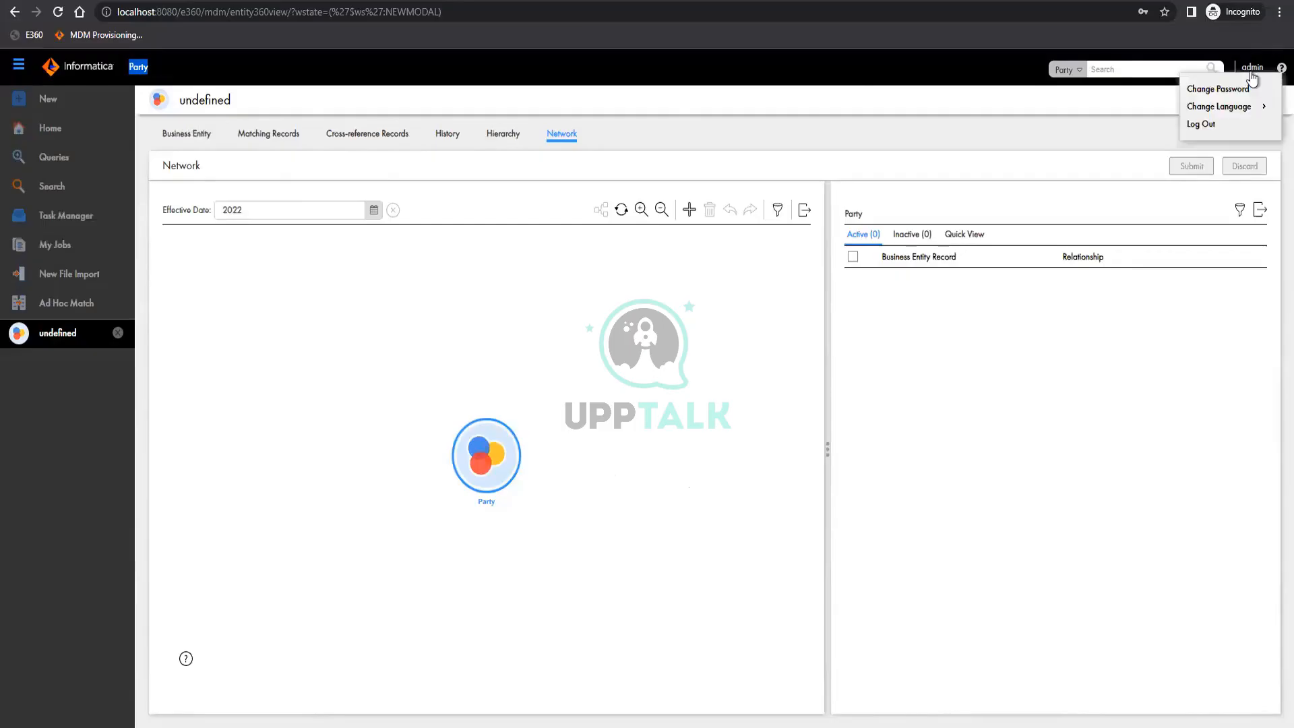
left_click(1251, 79)
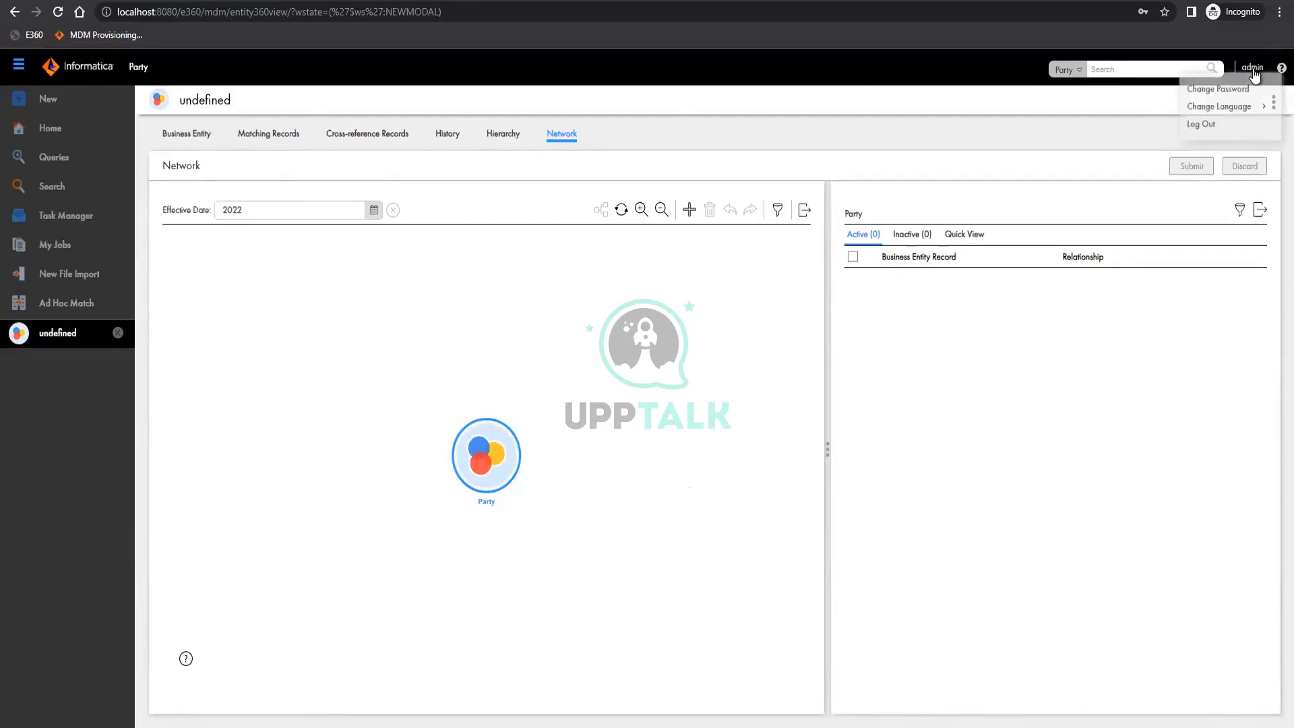
left_click(1248, 67)
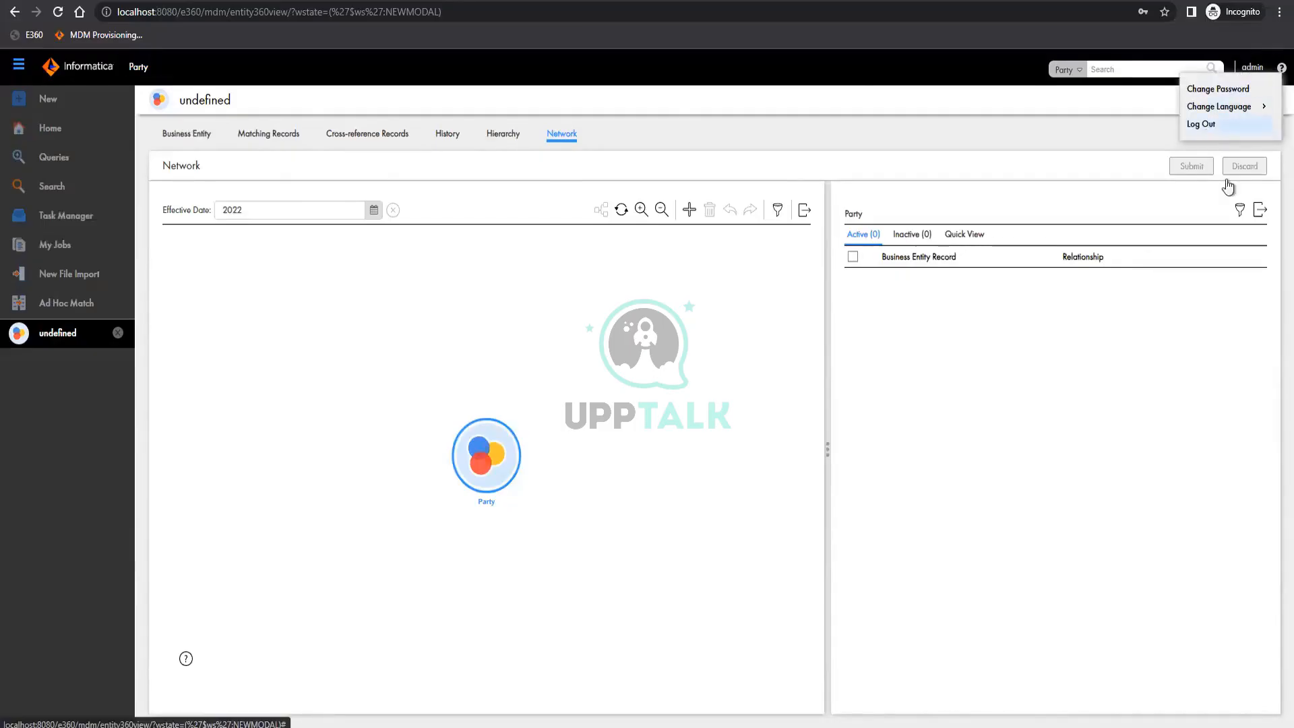
left_click(1221, 125)
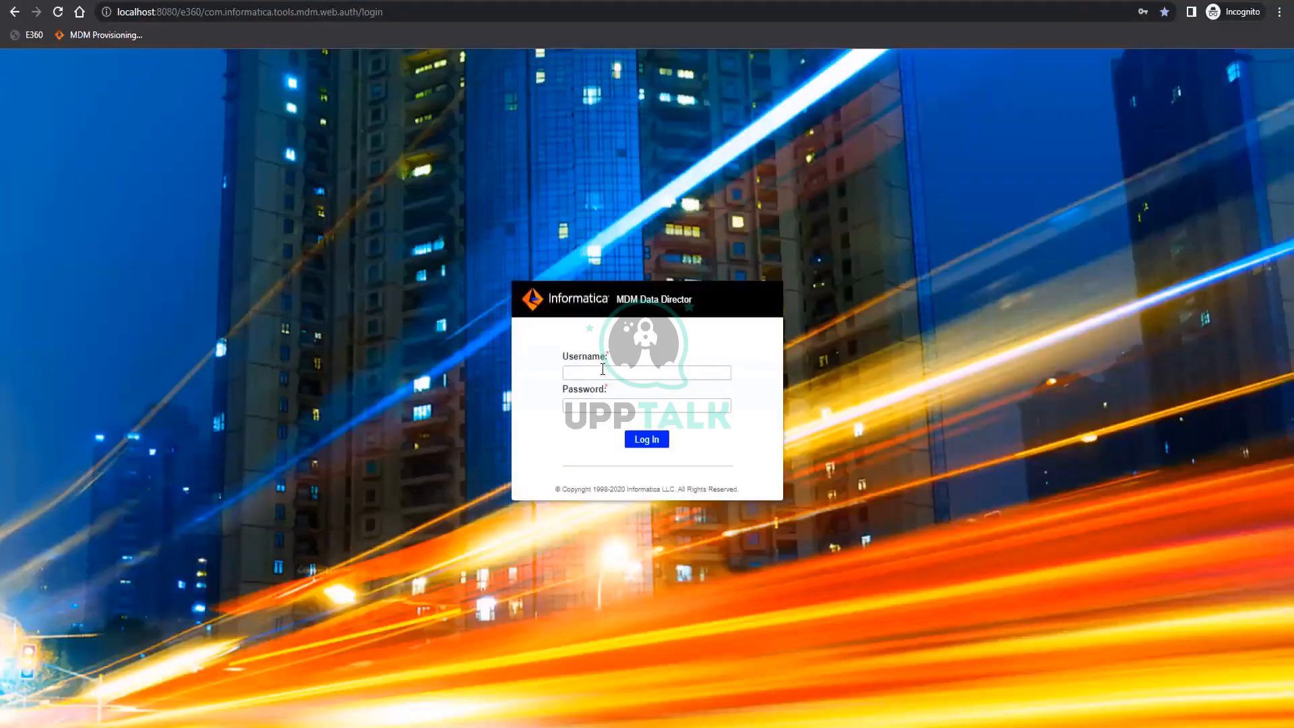
Log in to MDM Data Director with the administrator username and password, and open the My 360 View application
left_click(602, 372)
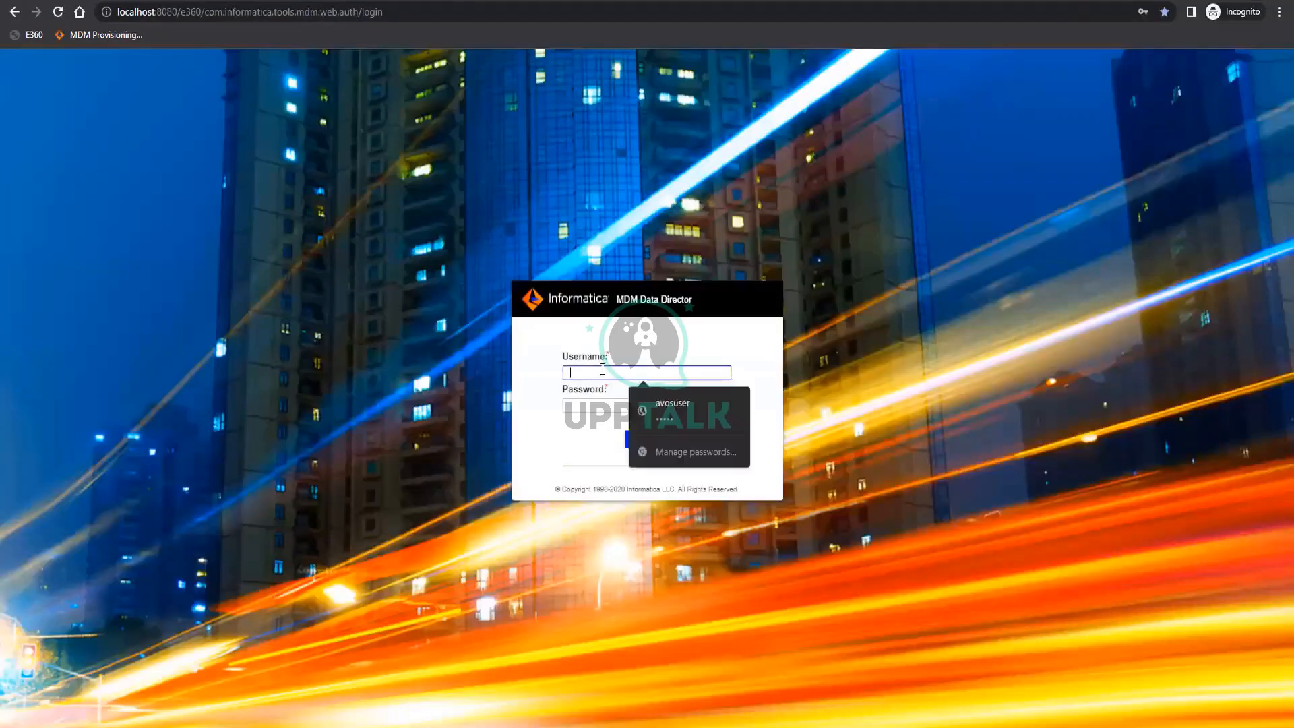
type("admin")
key("Tab")
type("adm")
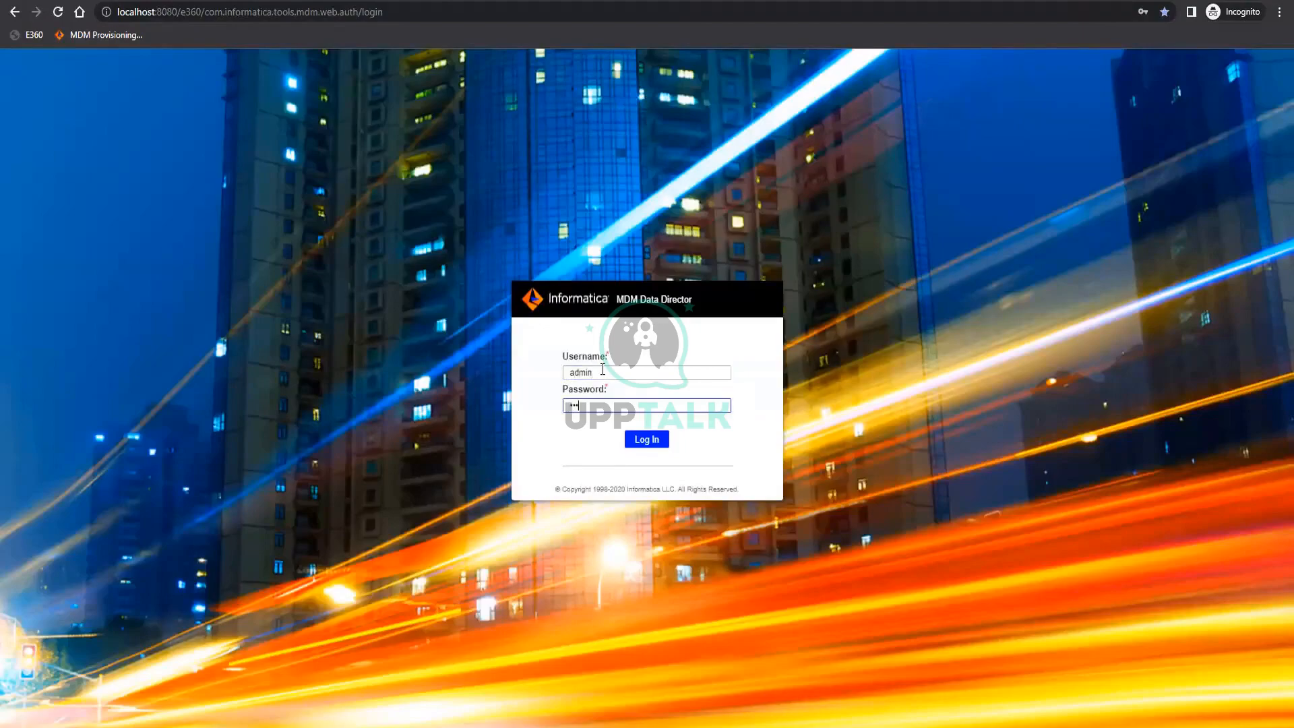
type("in")
key("Return")
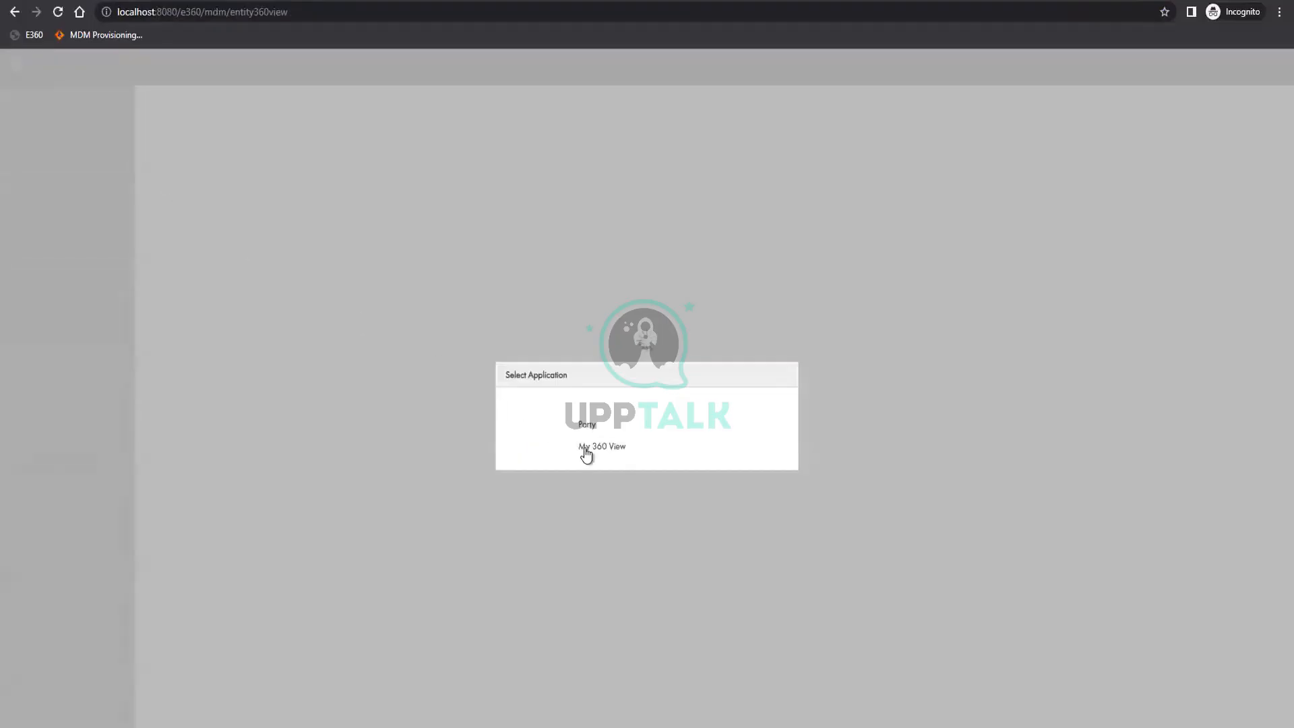
left_click(585, 447)
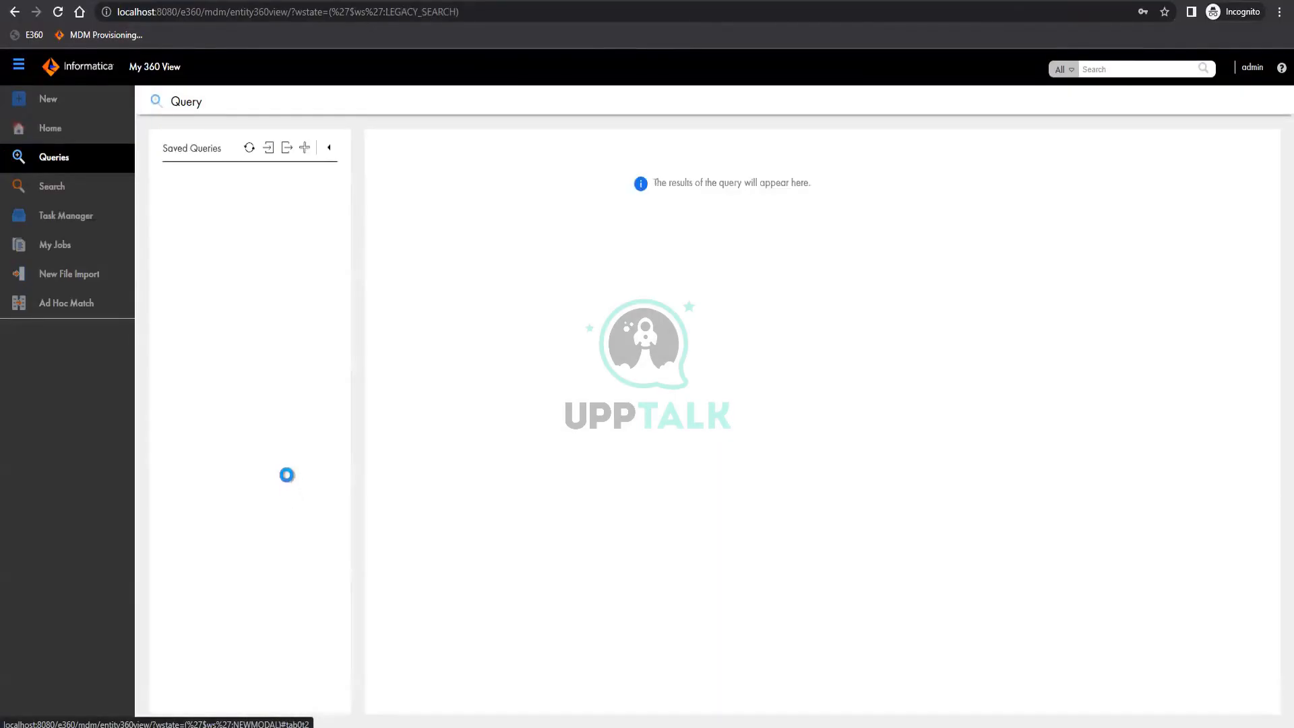
Check which business entity types are available for a new query in My 360 View, leaving without creating one
left_click(304, 148)
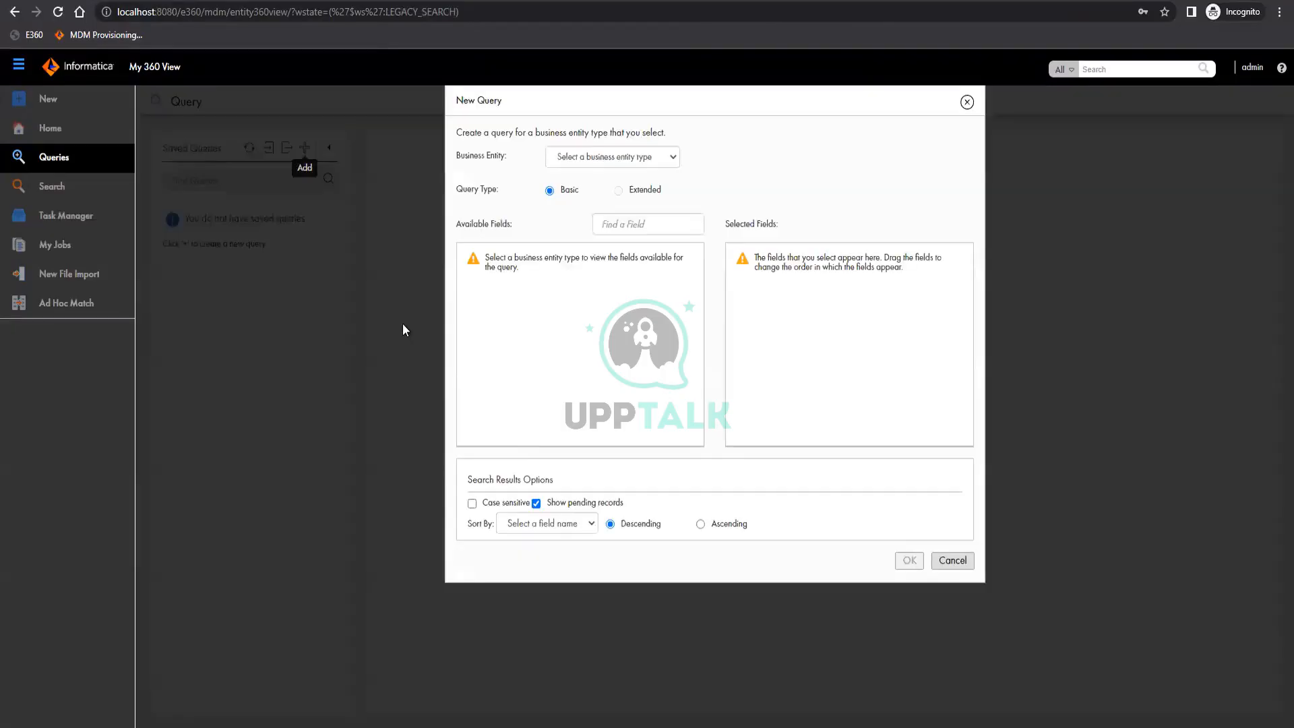
left_click(611, 160)
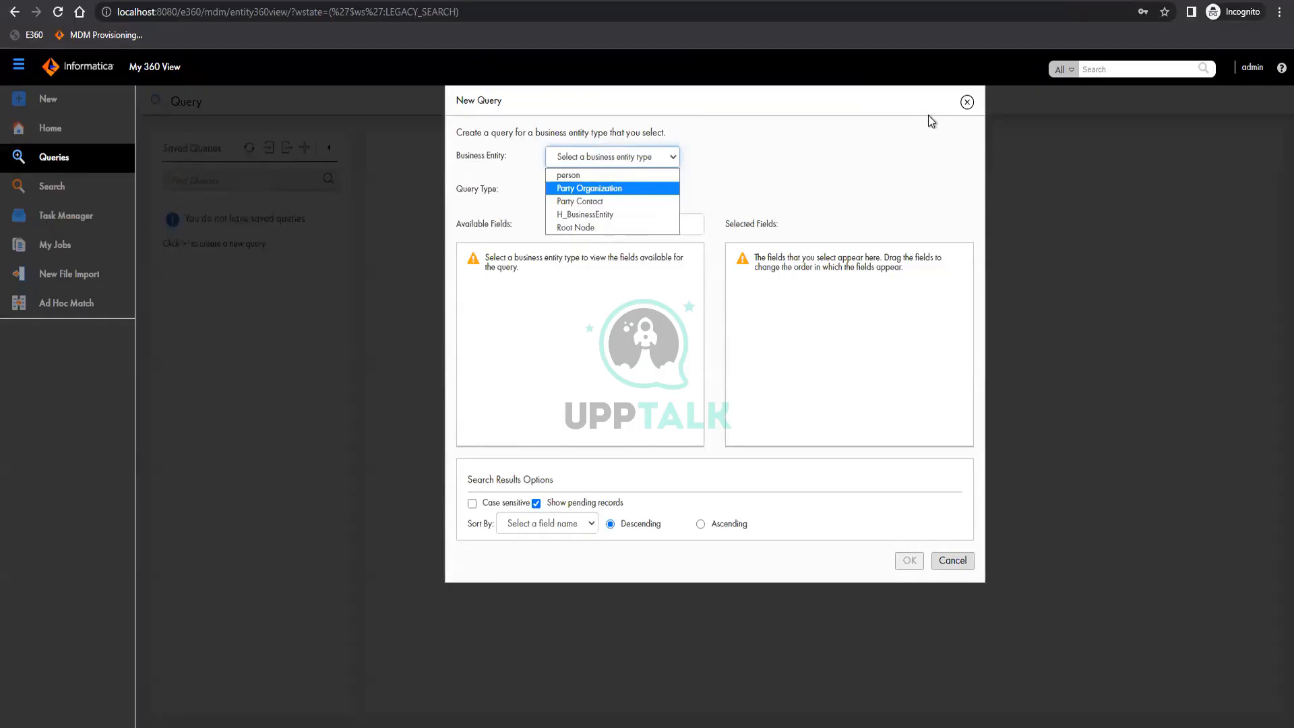
left_click(967, 104)
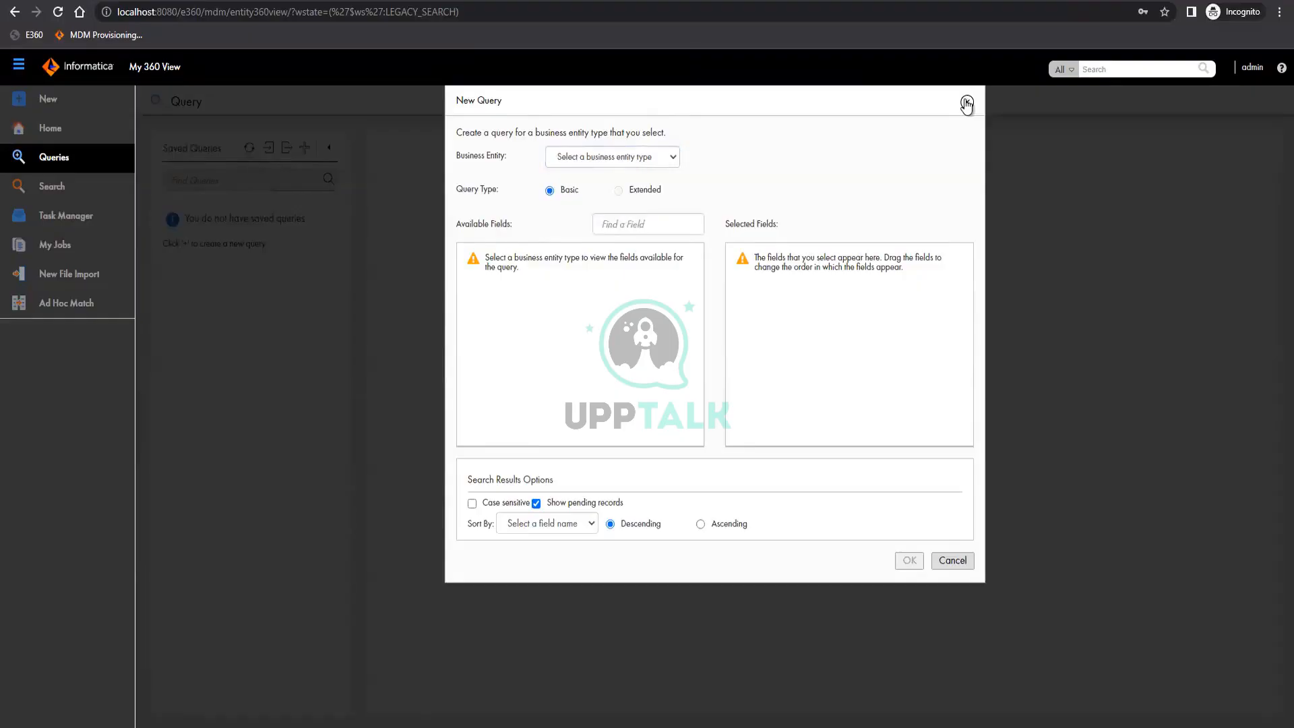
left_click(967, 102)
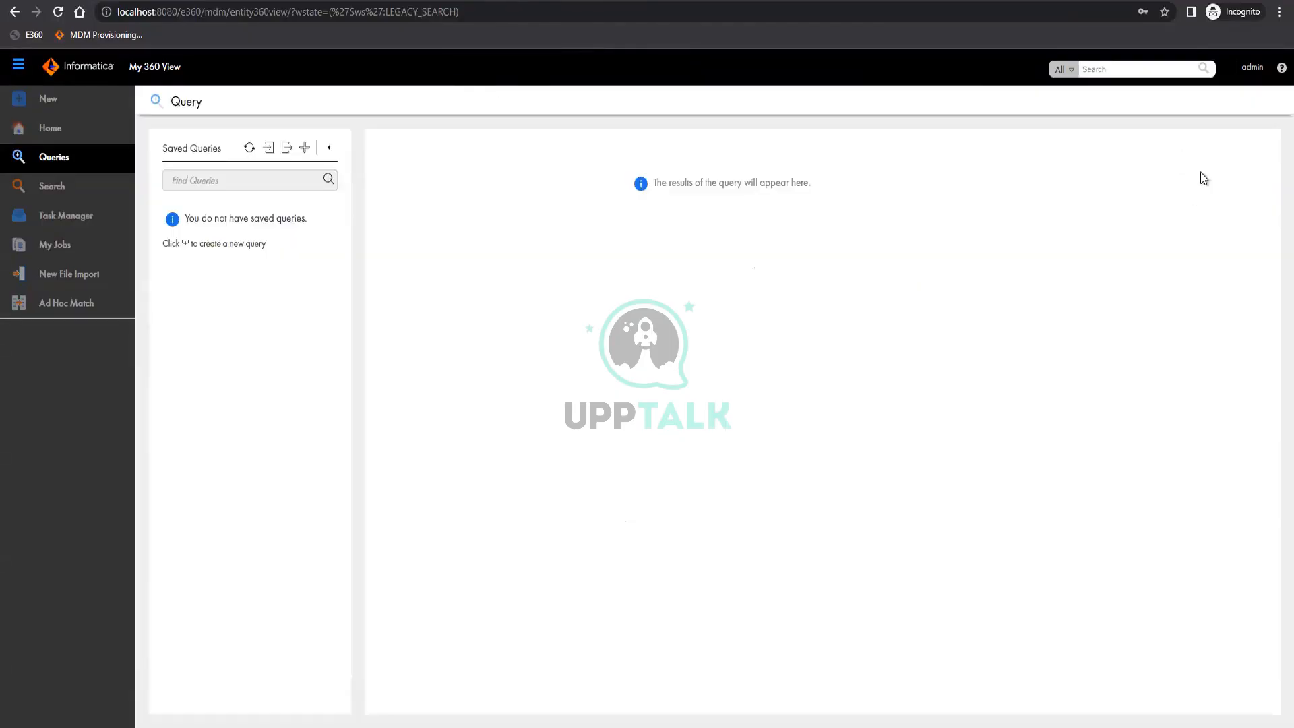
Log out of the My 360 View application
left_click(1251, 74)
left_click(1243, 75)
left_click(1244, 73)
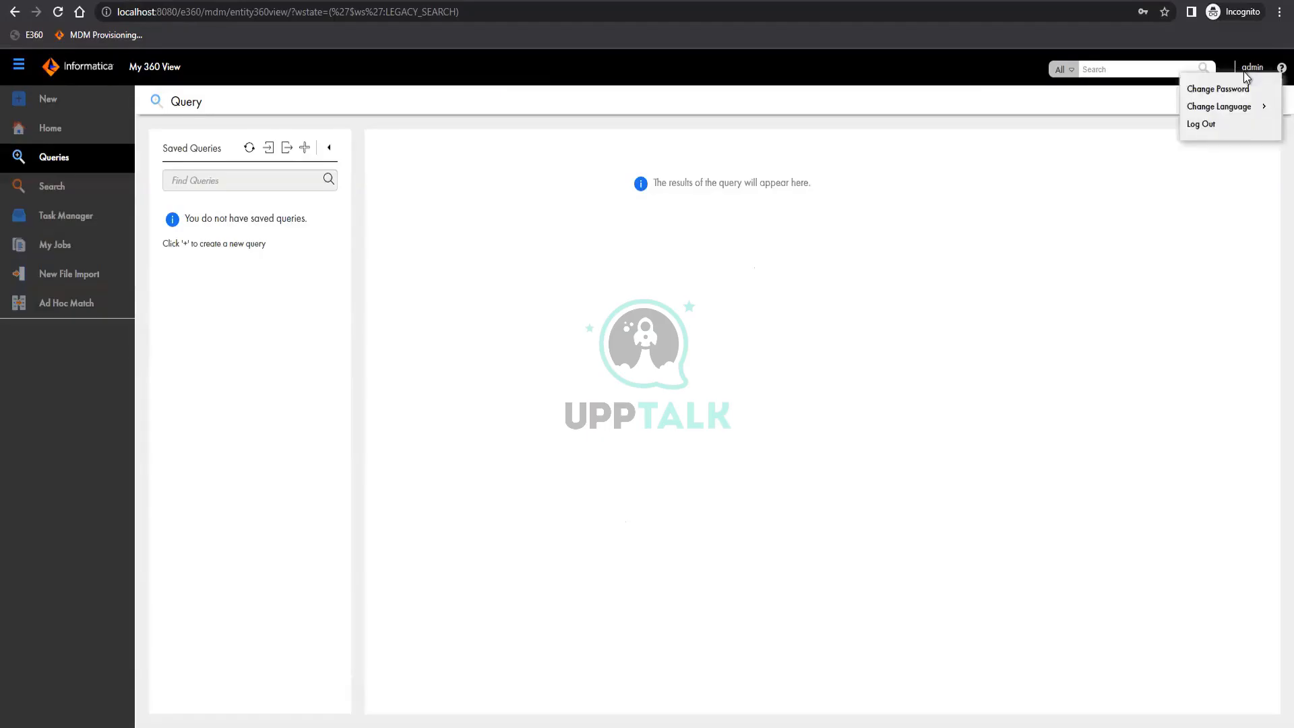
left_click(1212, 126)
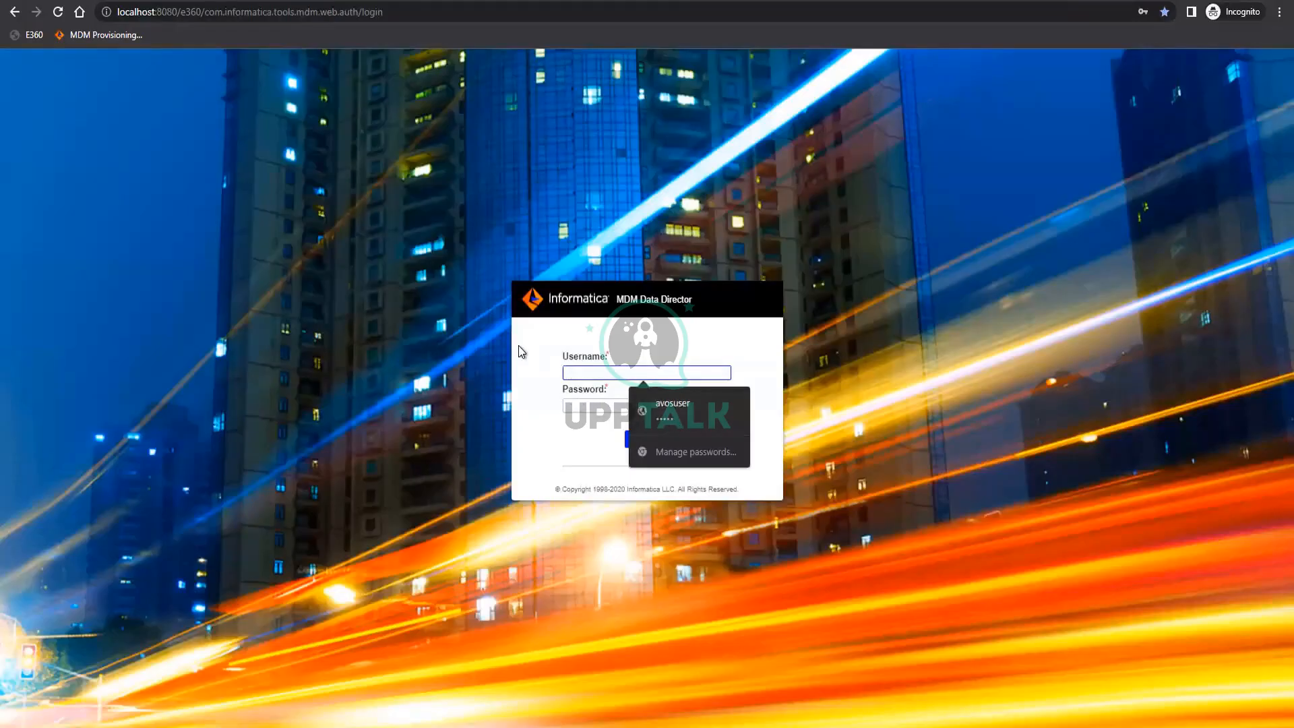
Log in to MDM Data Director with the administrator username and password, and open the Party application
type("ad")
key("Tab")
type("admin")
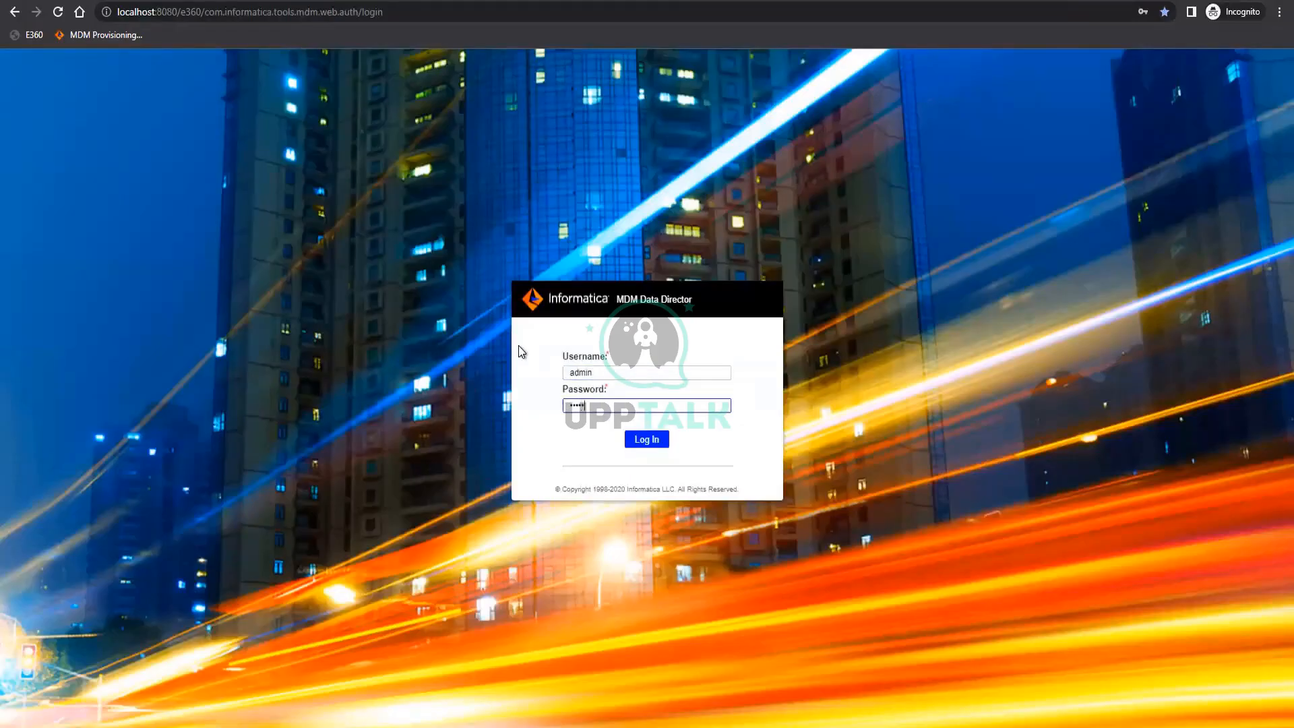
key("Return")
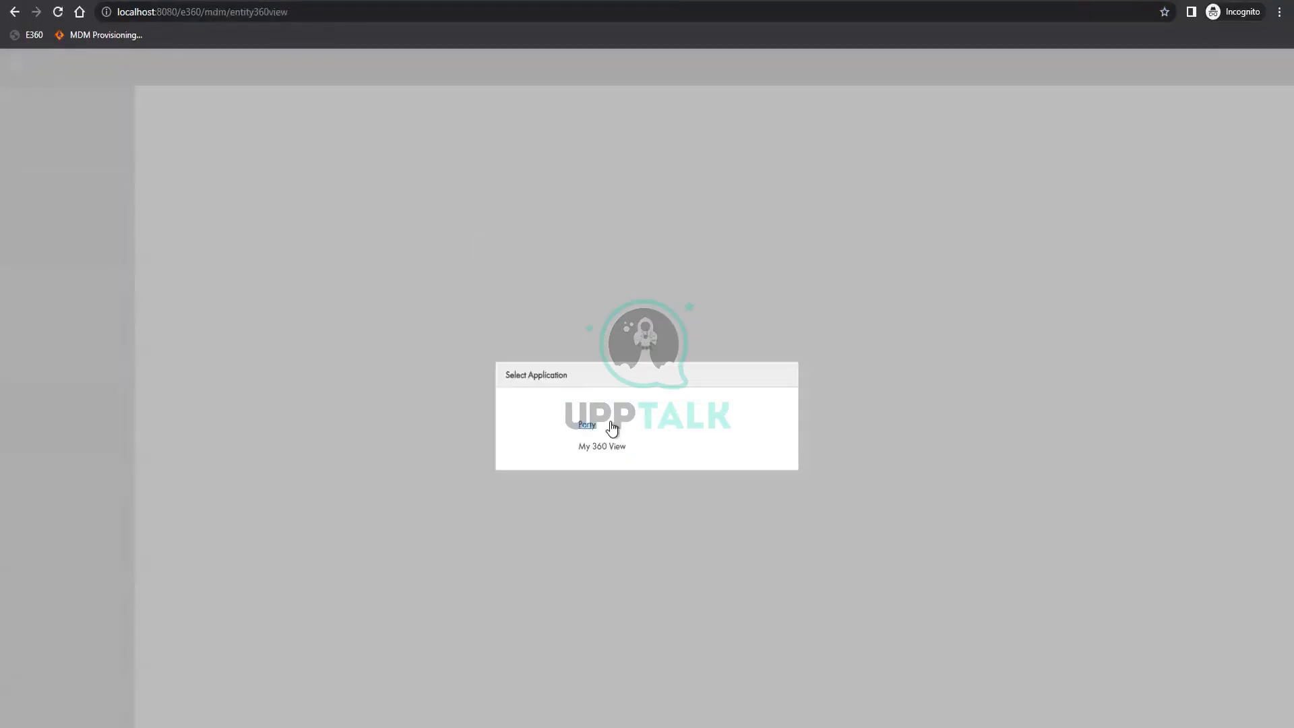
left_click(587, 416)
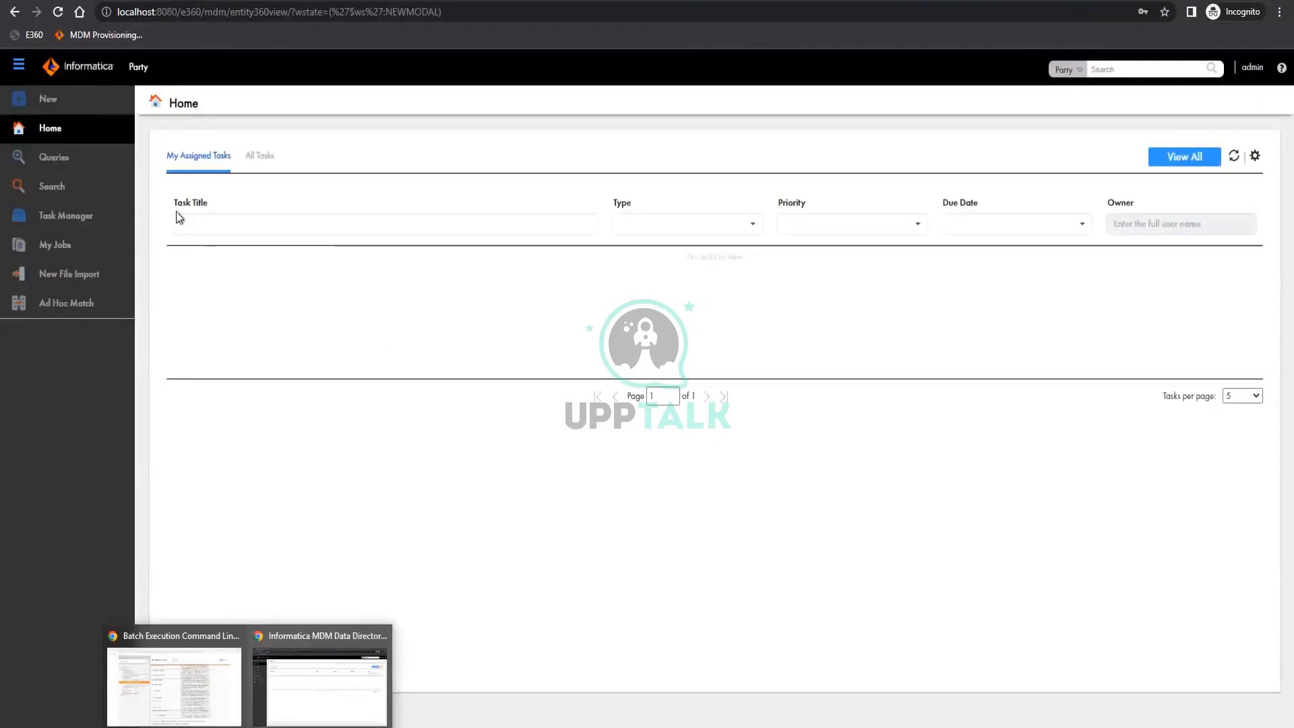
Create a basic Team Lead query with the First Name and Employee Code fields, and run it without filter values
left_click(57, 160)
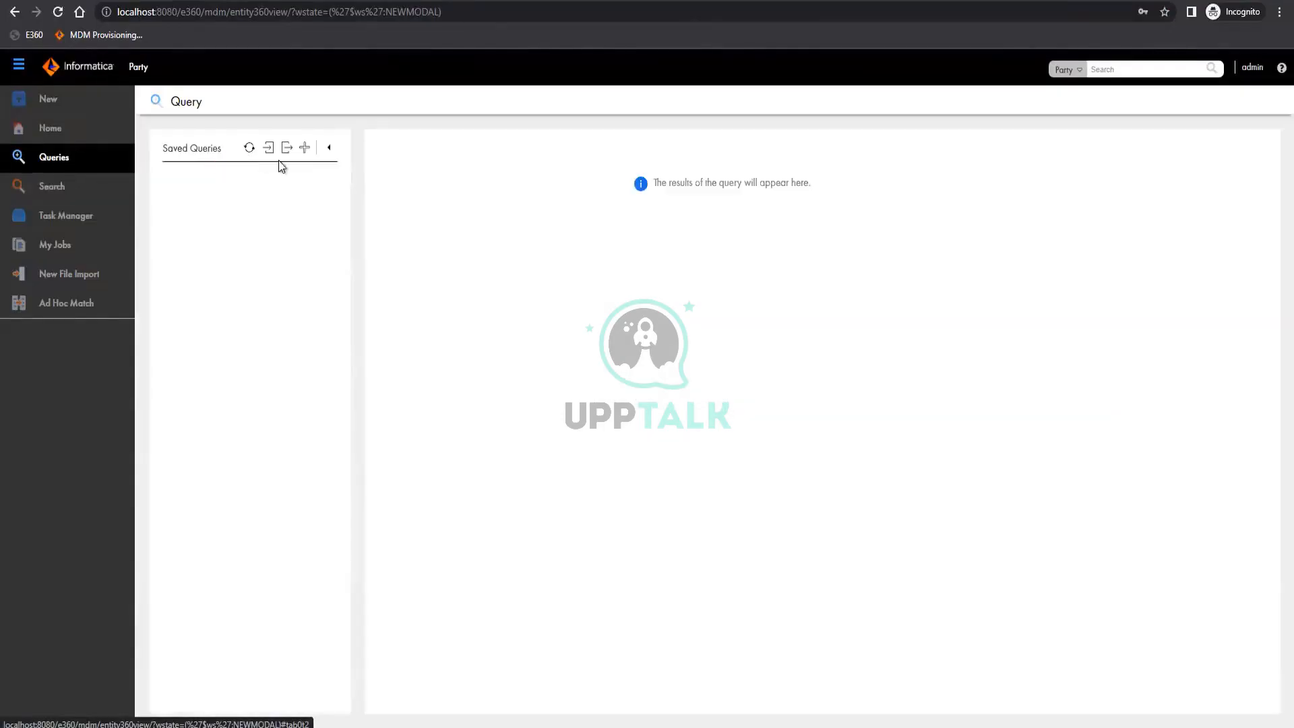
left_click(304, 150)
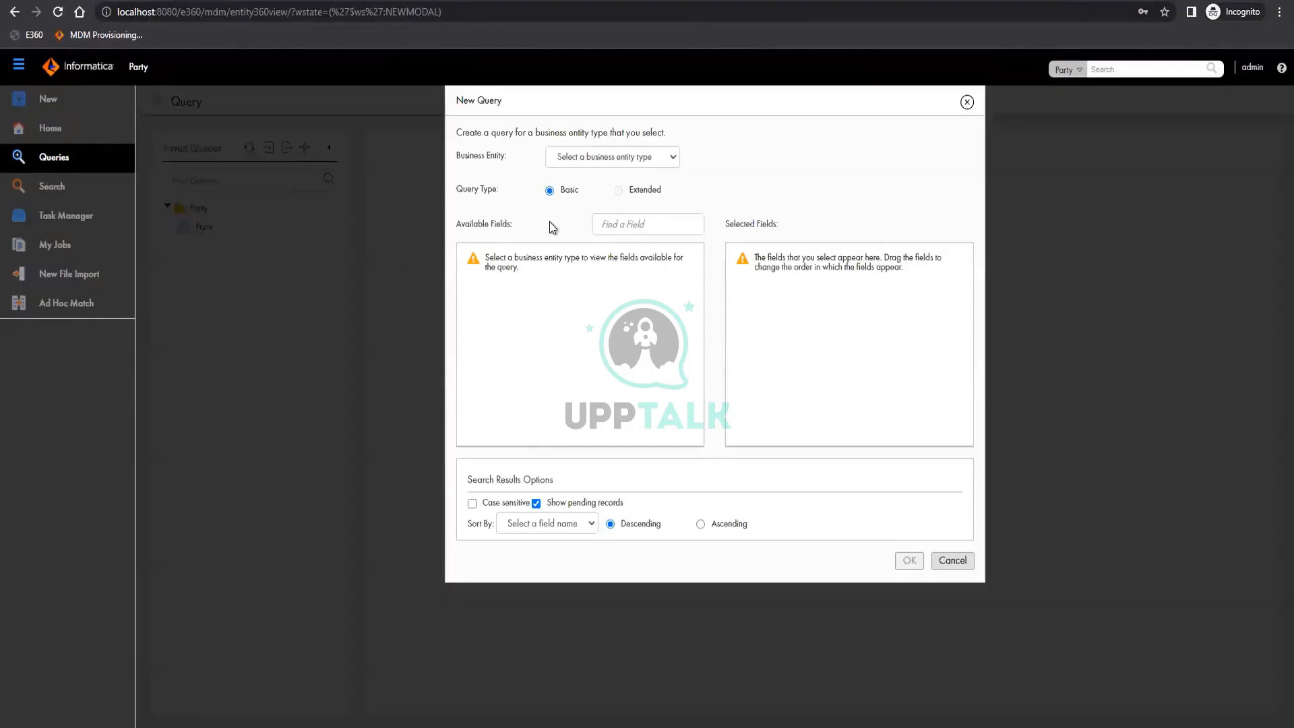
left_click(616, 158)
left_click(606, 209)
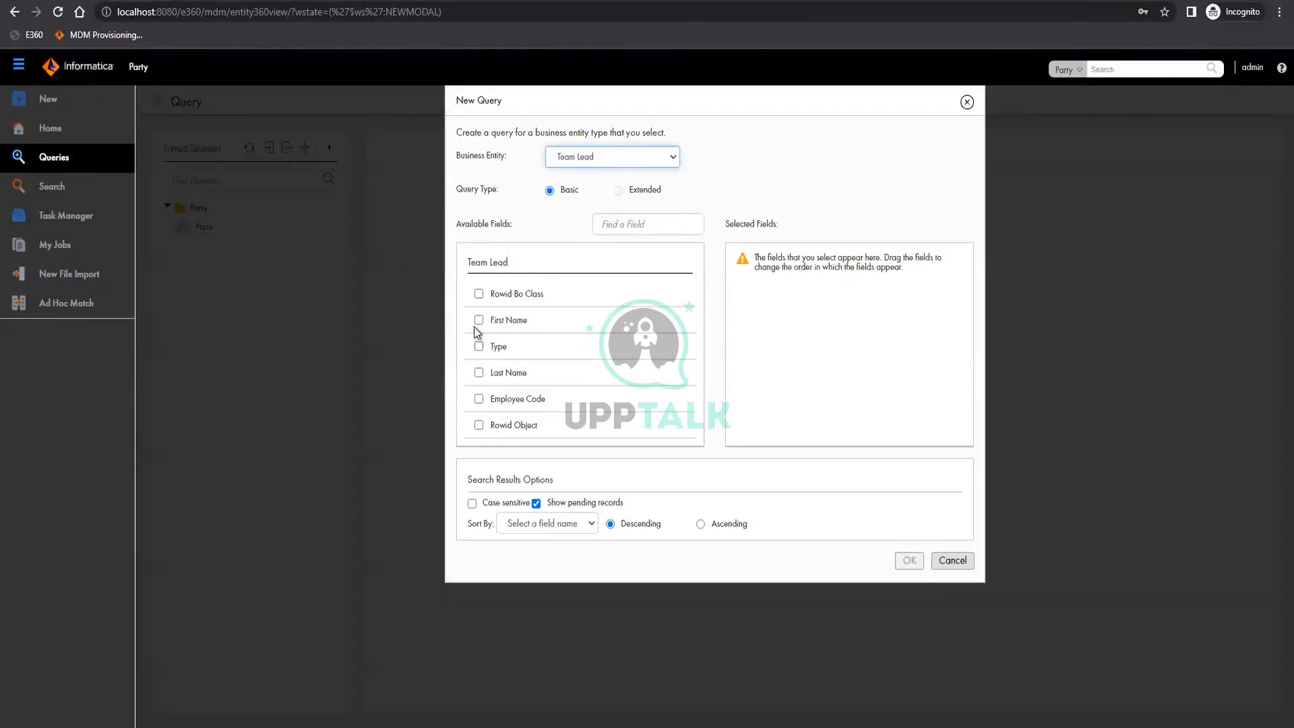
left_click(479, 320)
left_click(479, 398)
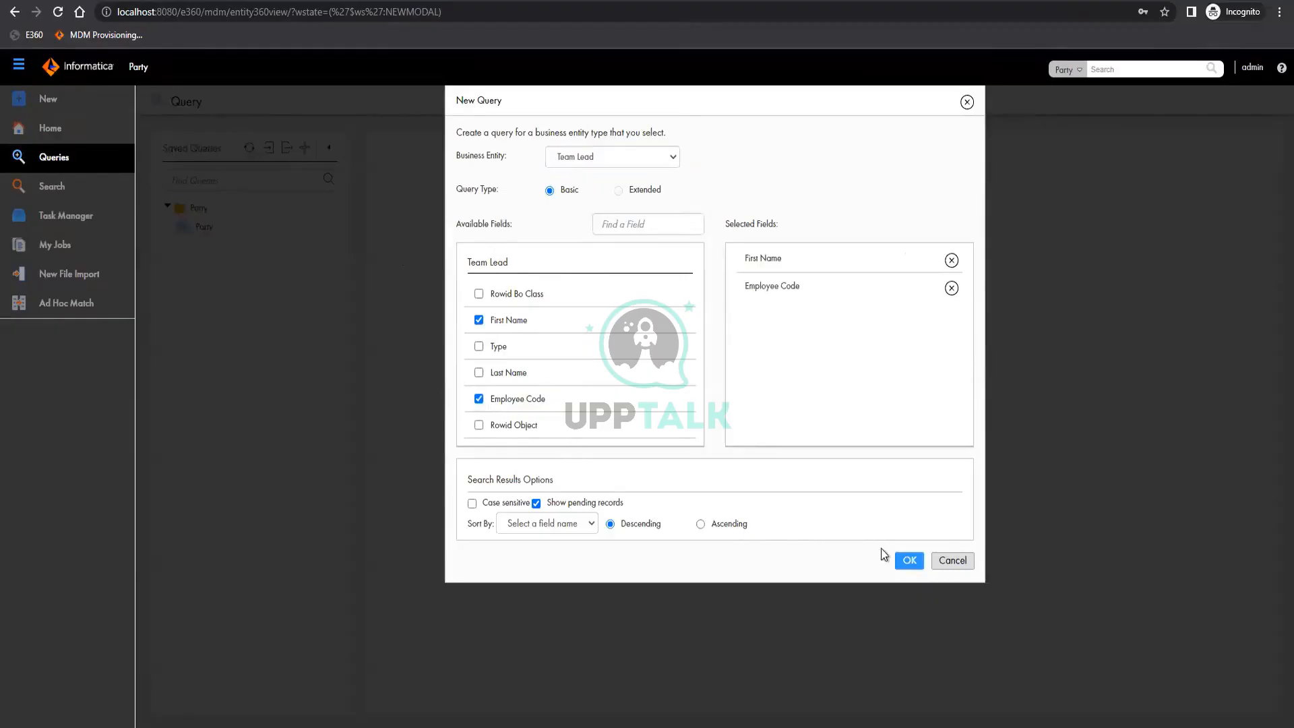
left_click(908, 561)
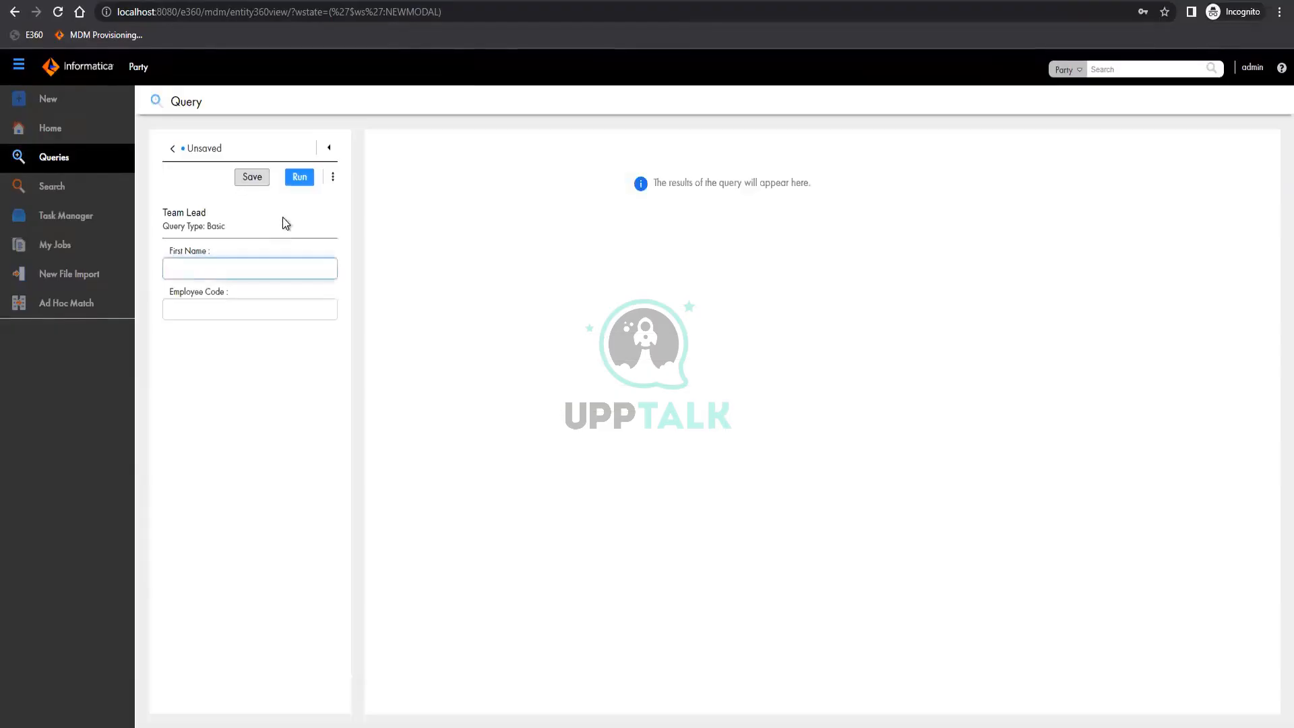
left_click(297, 179)
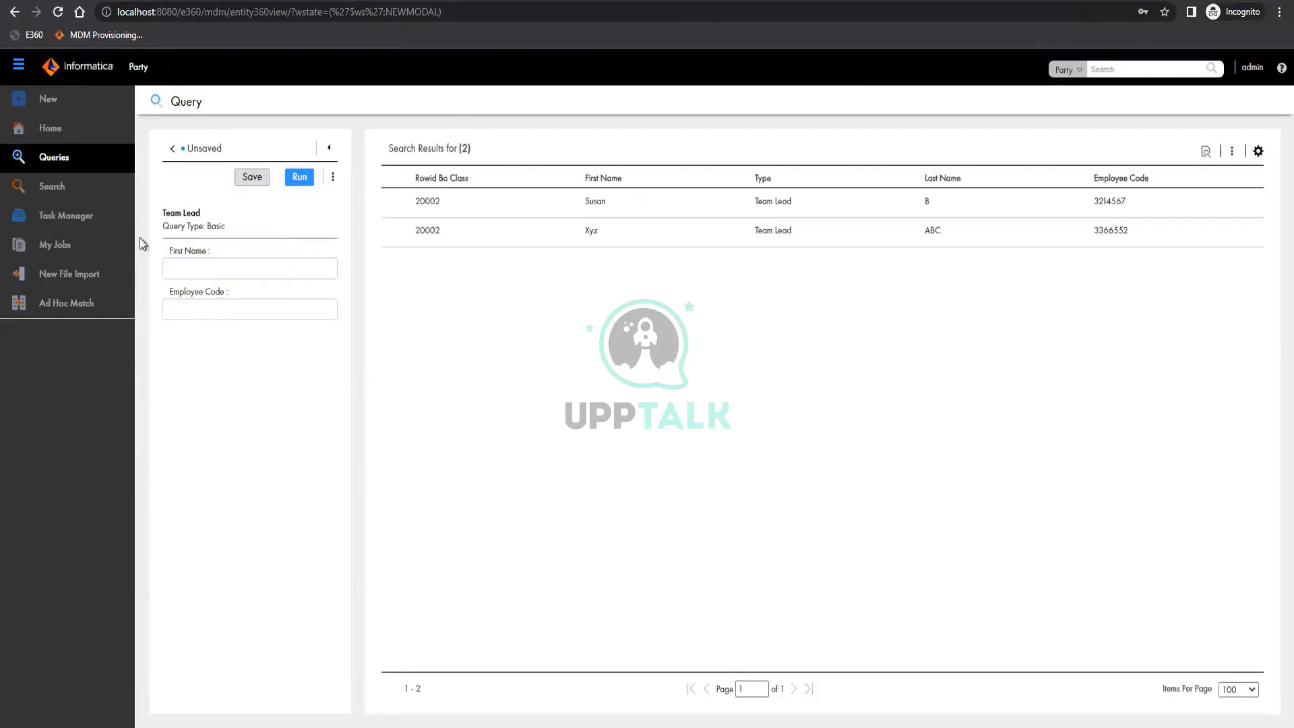
Open the hierarchy of the second Team Lead record in the query results and expand the lower Team Lead node
mouse_move(1058, 229)
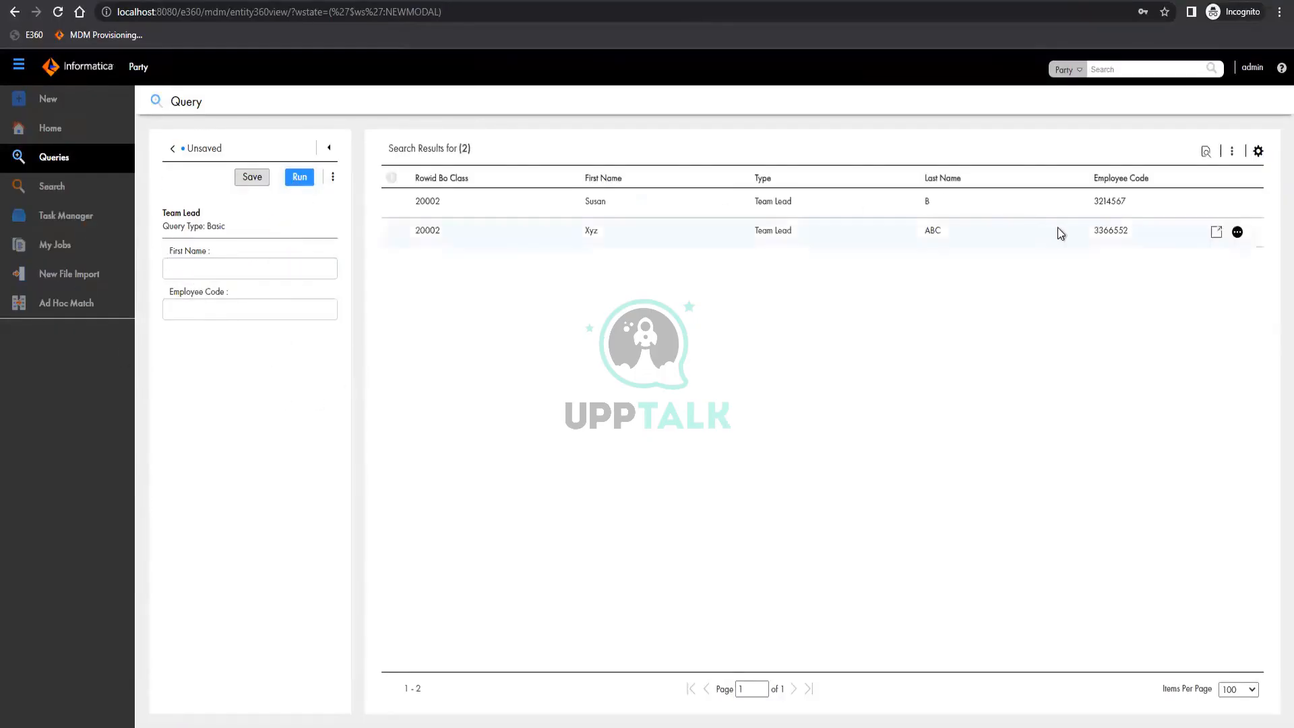
left_click(1237, 232)
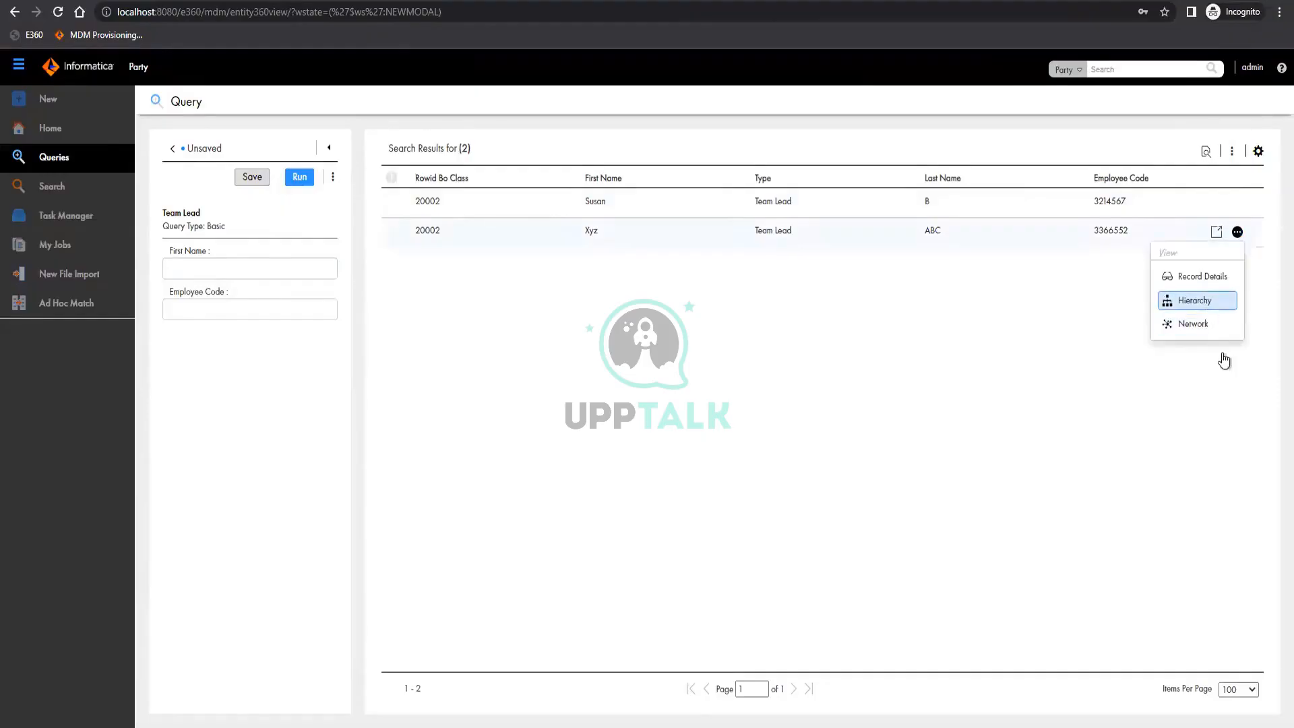
left_click(1197, 301)
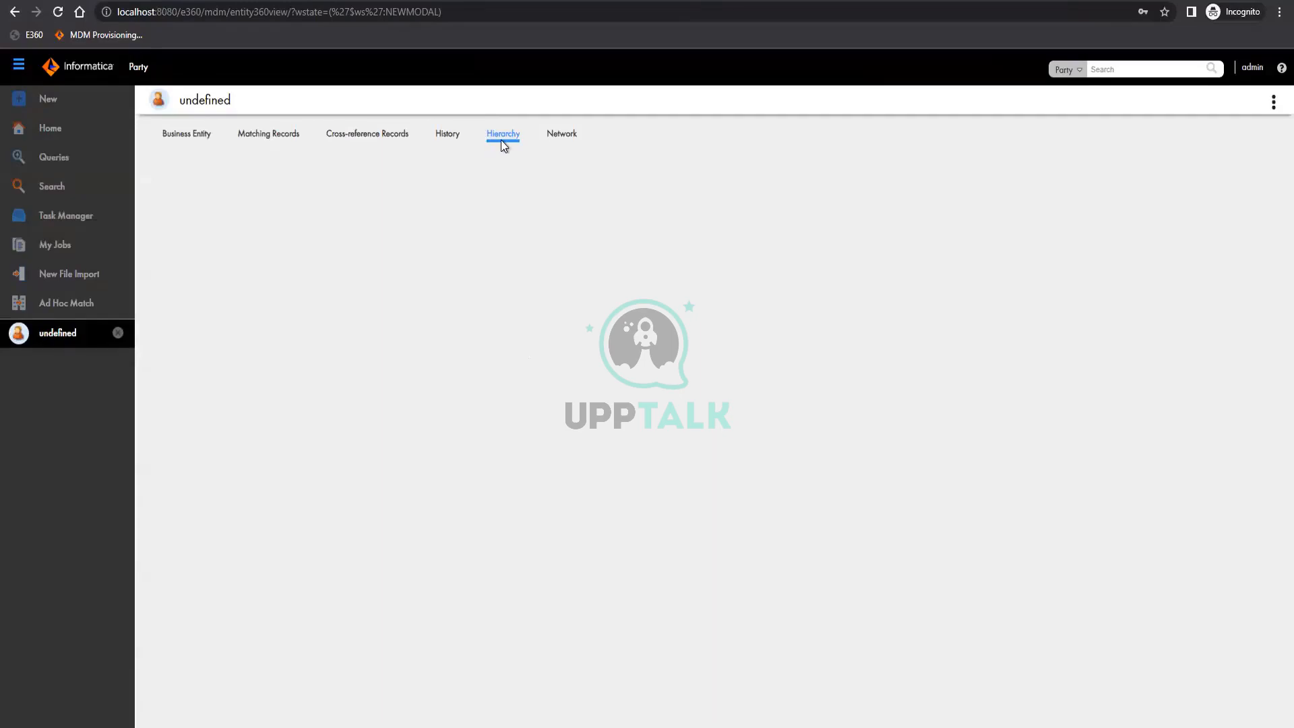
left_click(500, 140)
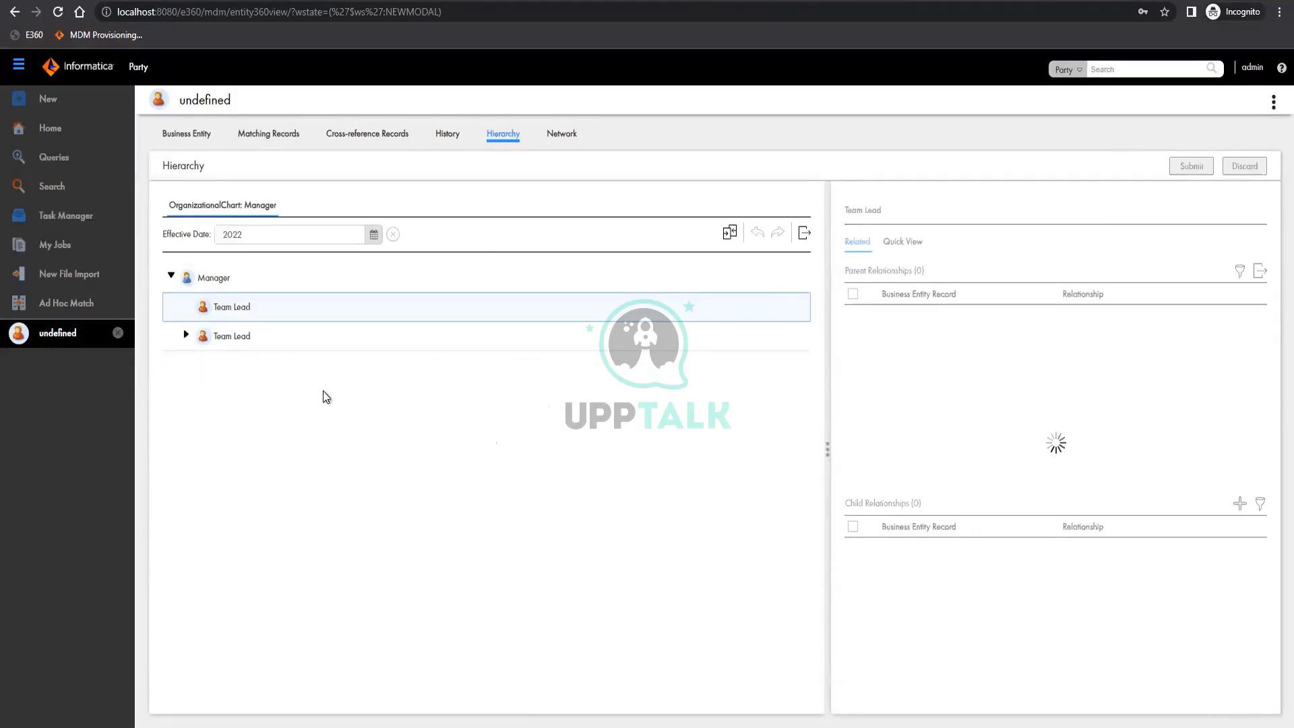
left_click(186, 334)
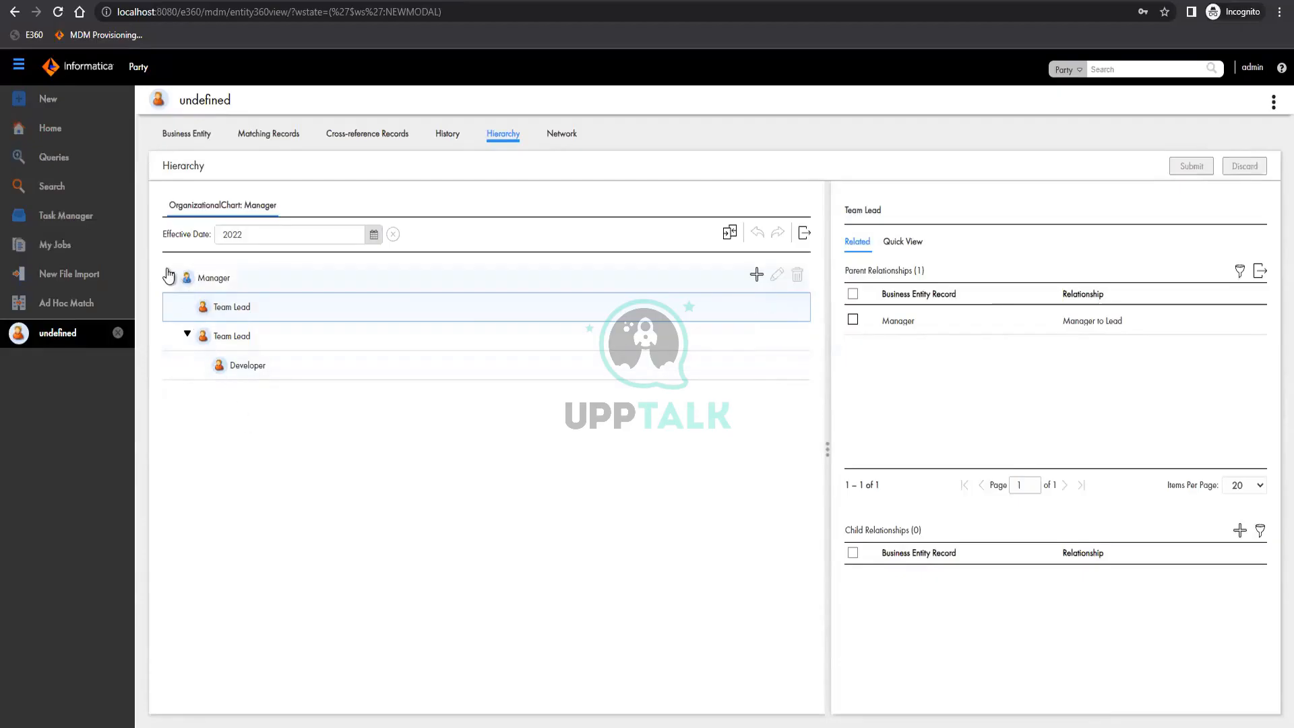
Examine the Manager's related records and the quick view details of the Developer and both Team Leads in the hierarchy
left_click(208, 282)
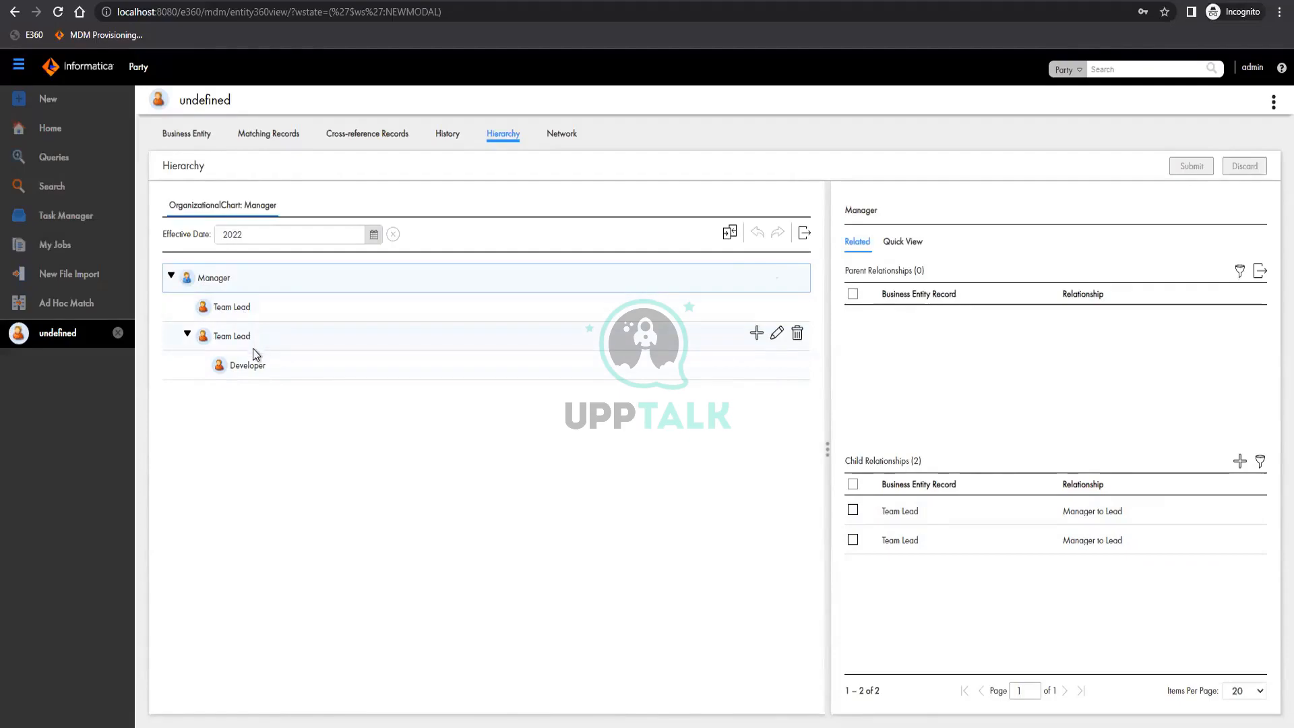
left_click(272, 368)
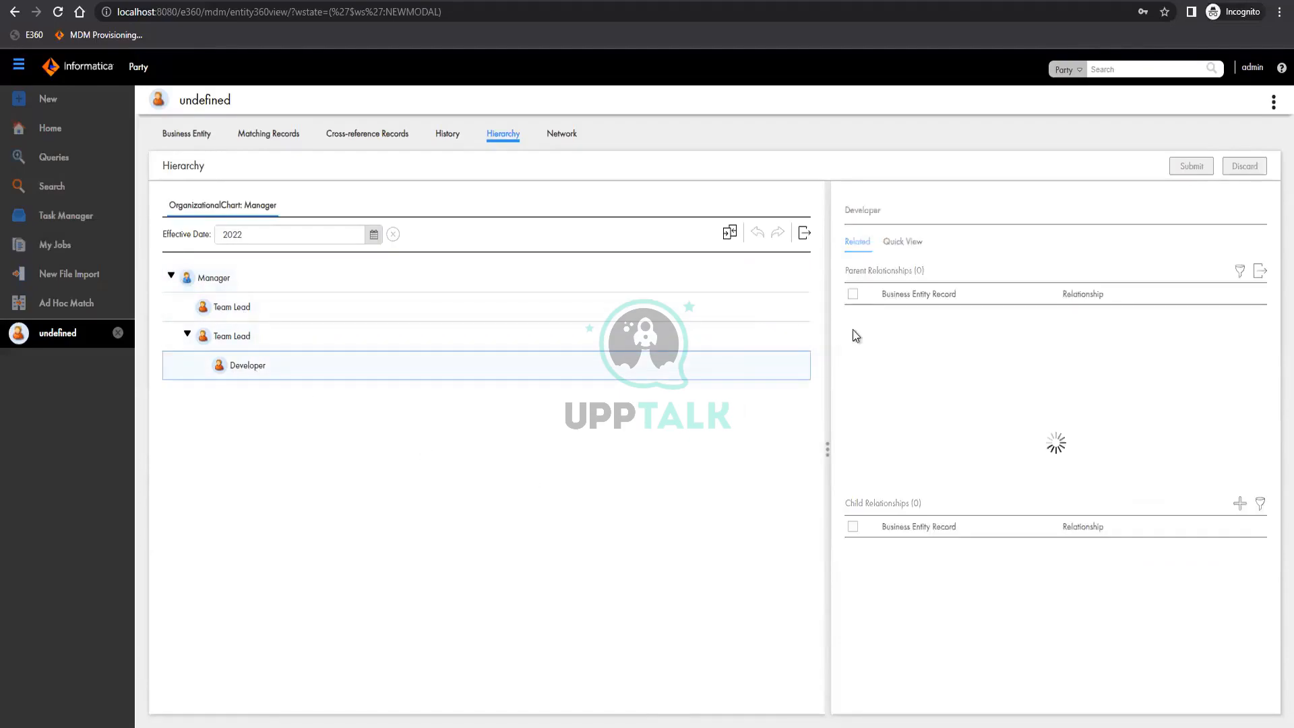
left_click(903, 241)
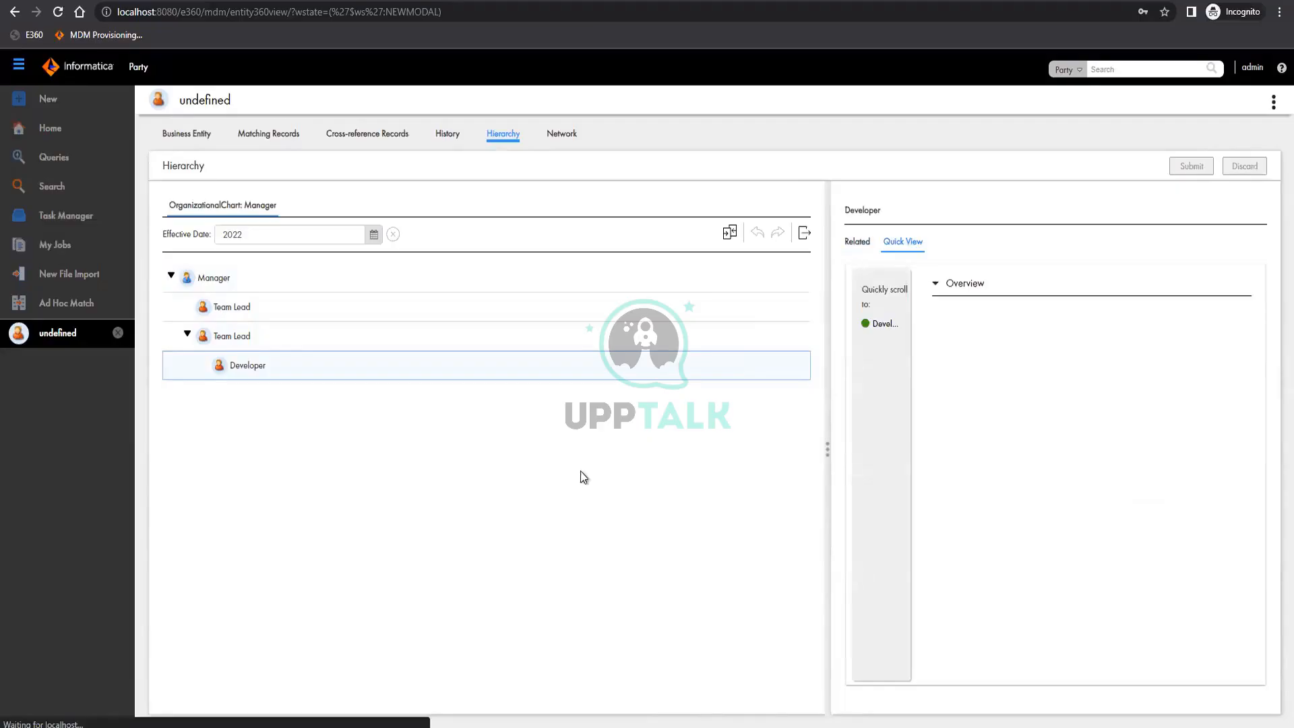
left_click(355, 324)
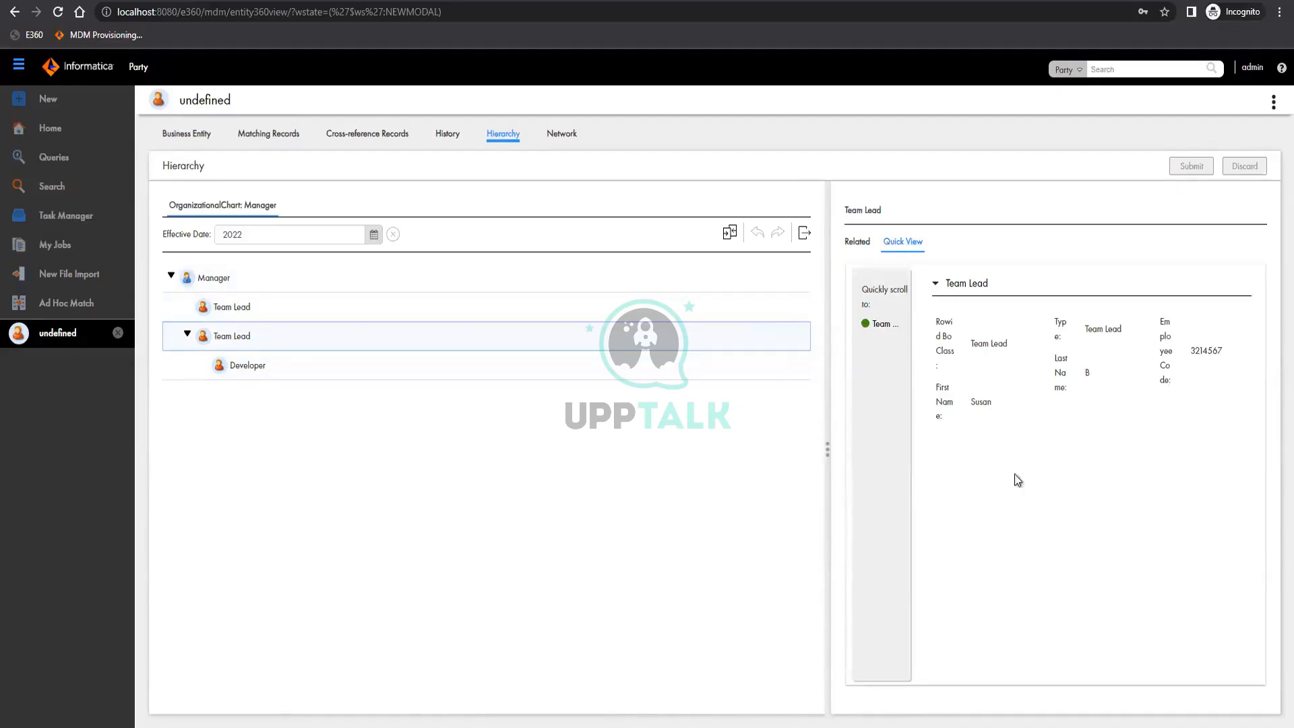
left_click(337, 306)
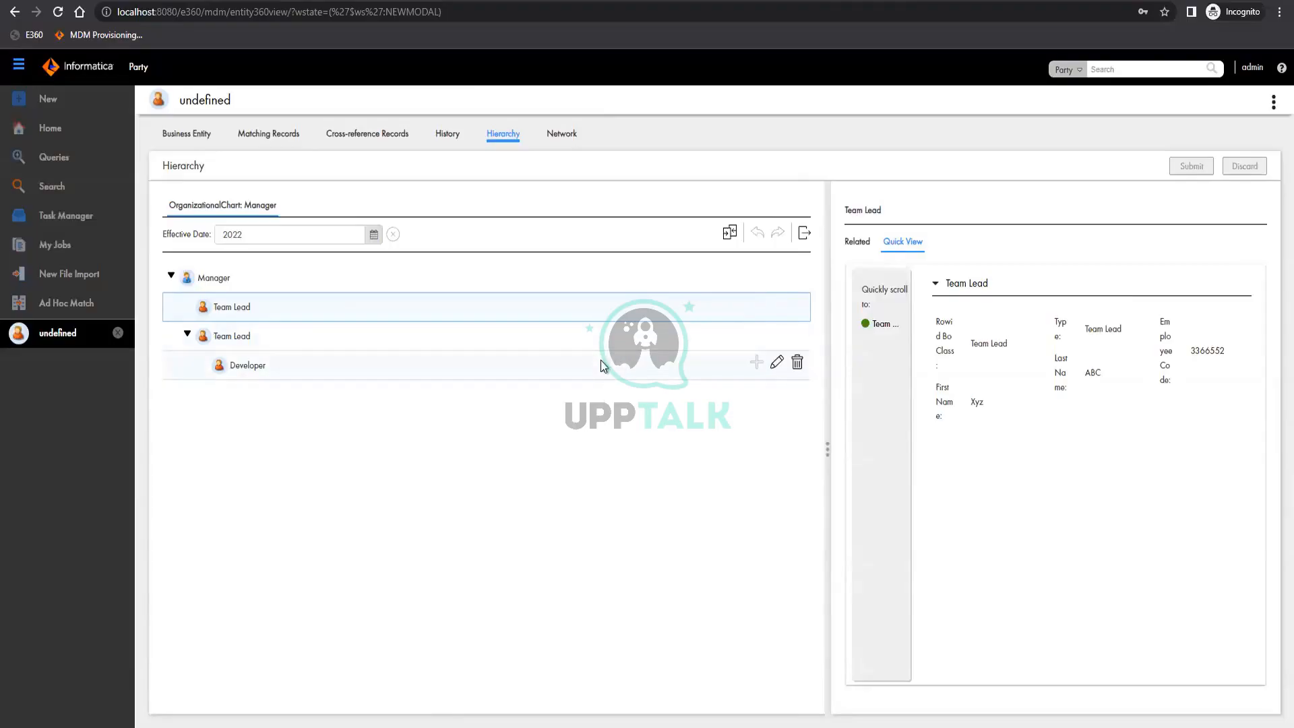
Open the Team Lead record's network diagram and inspect the properties of the Manager to Lead relationship
left_click(566, 137)
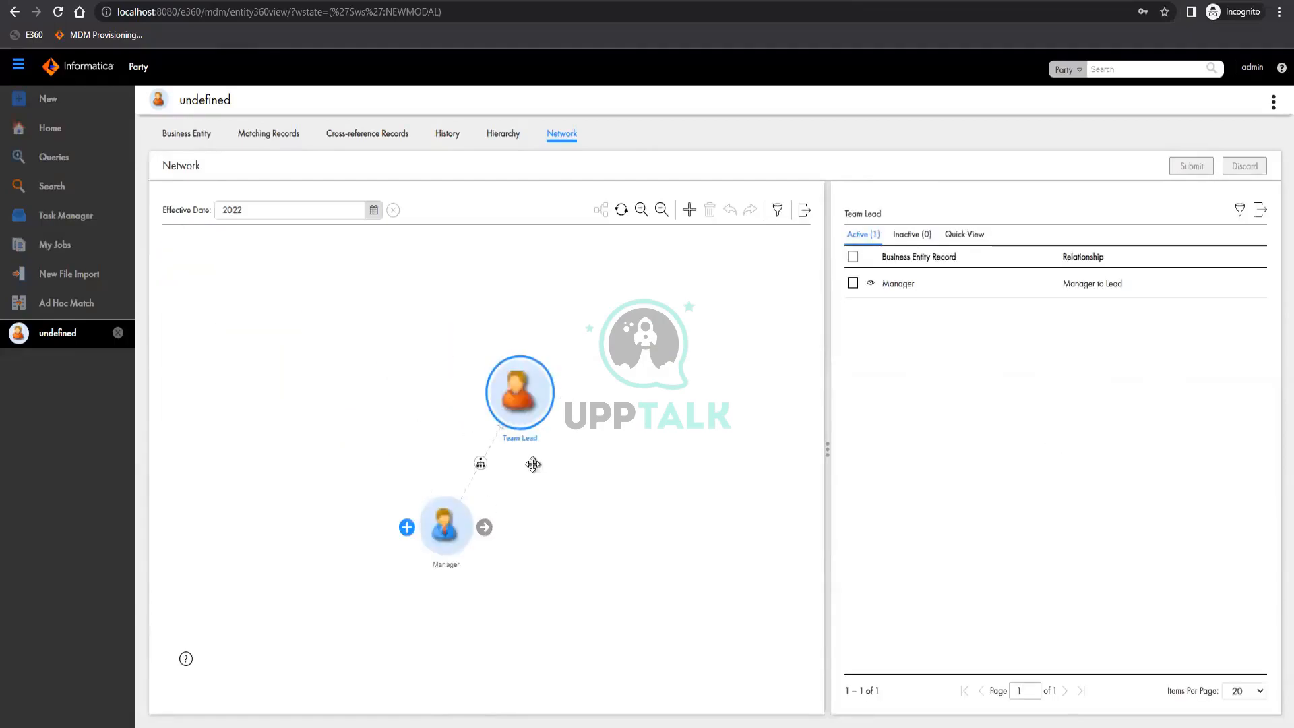
left_click(482, 465)
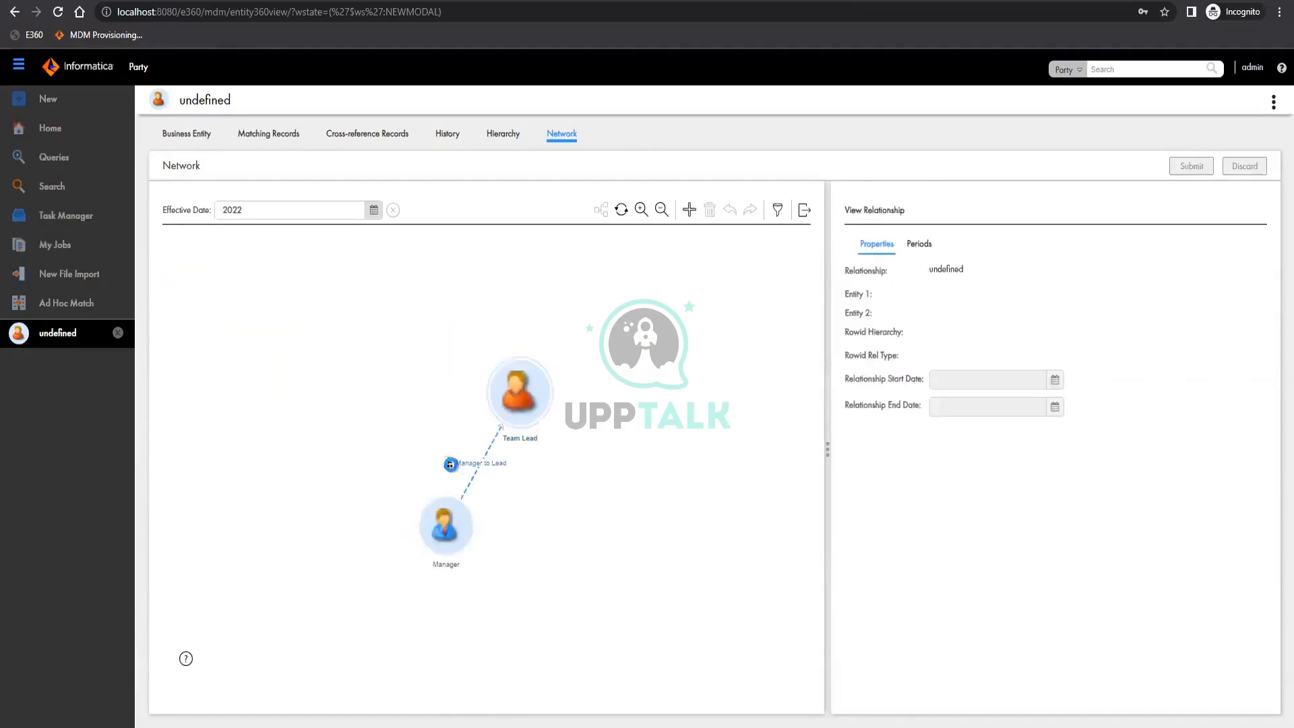
mouse_move(480, 532)
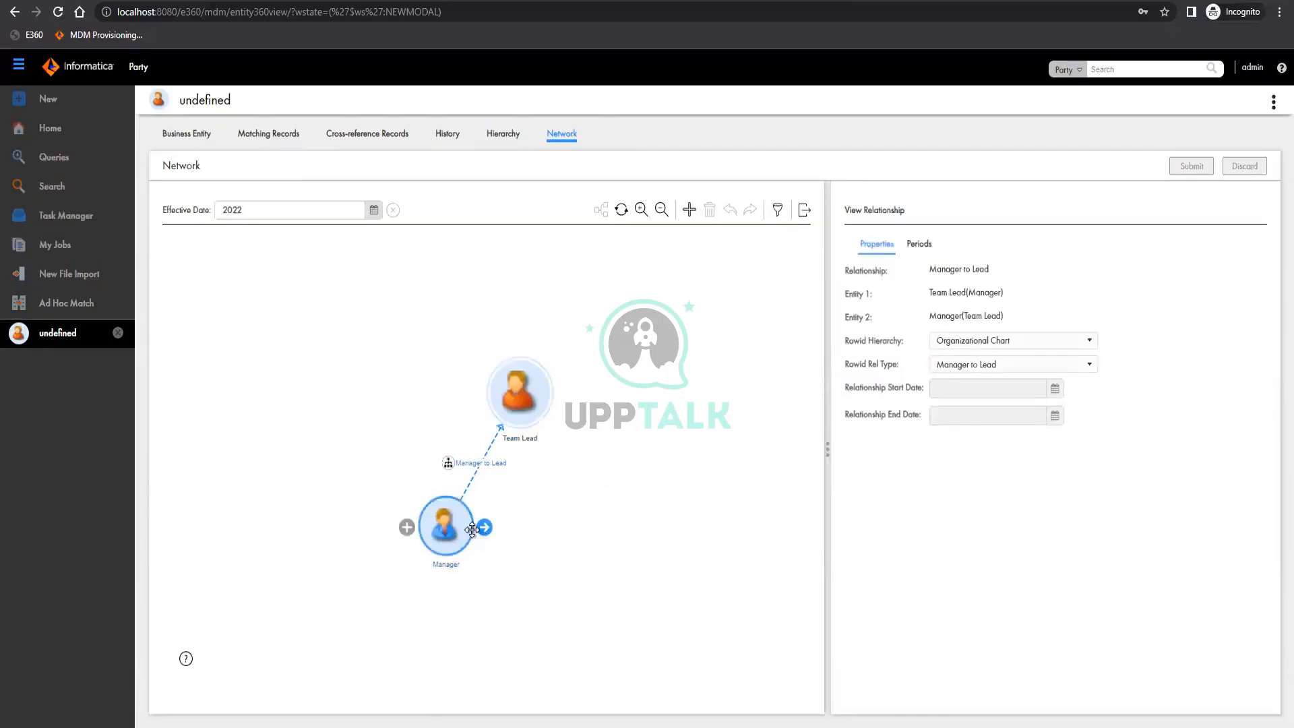
Expand the Manager node in the network diagram, and expand the other Team Lead node linked to it
left_click(455, 528)
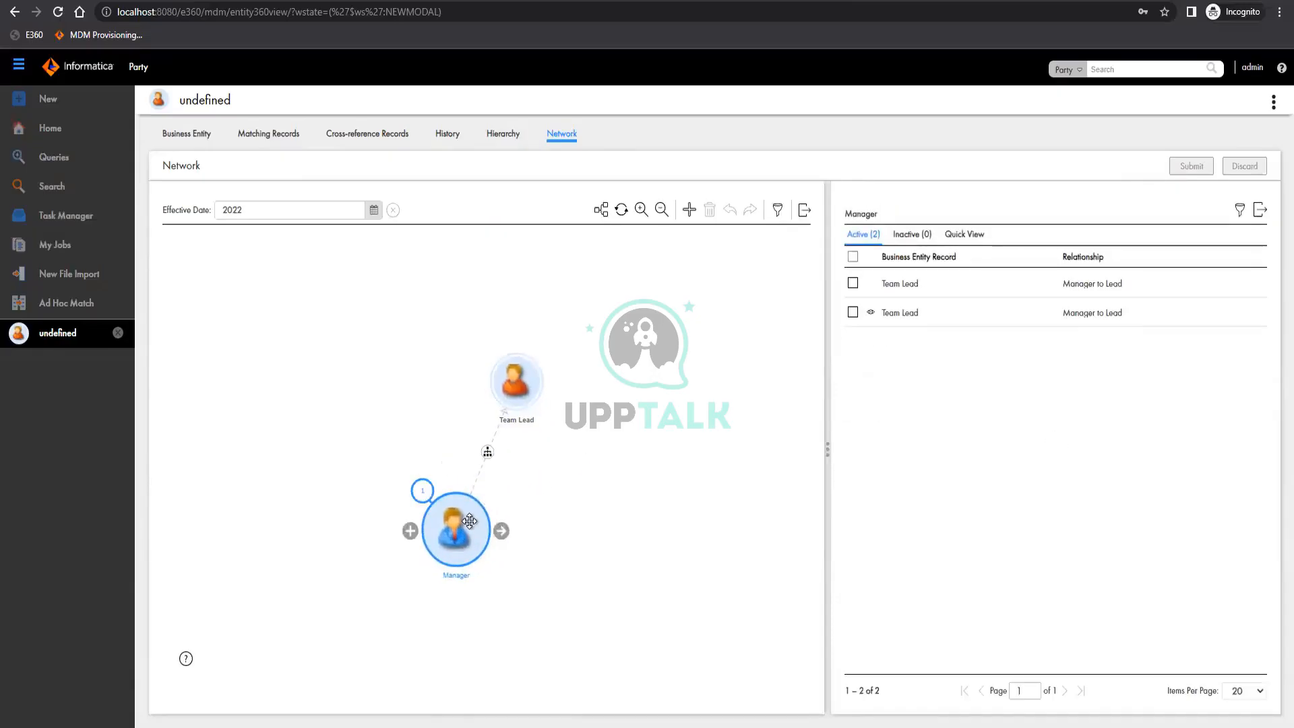
left_click(600, 212)
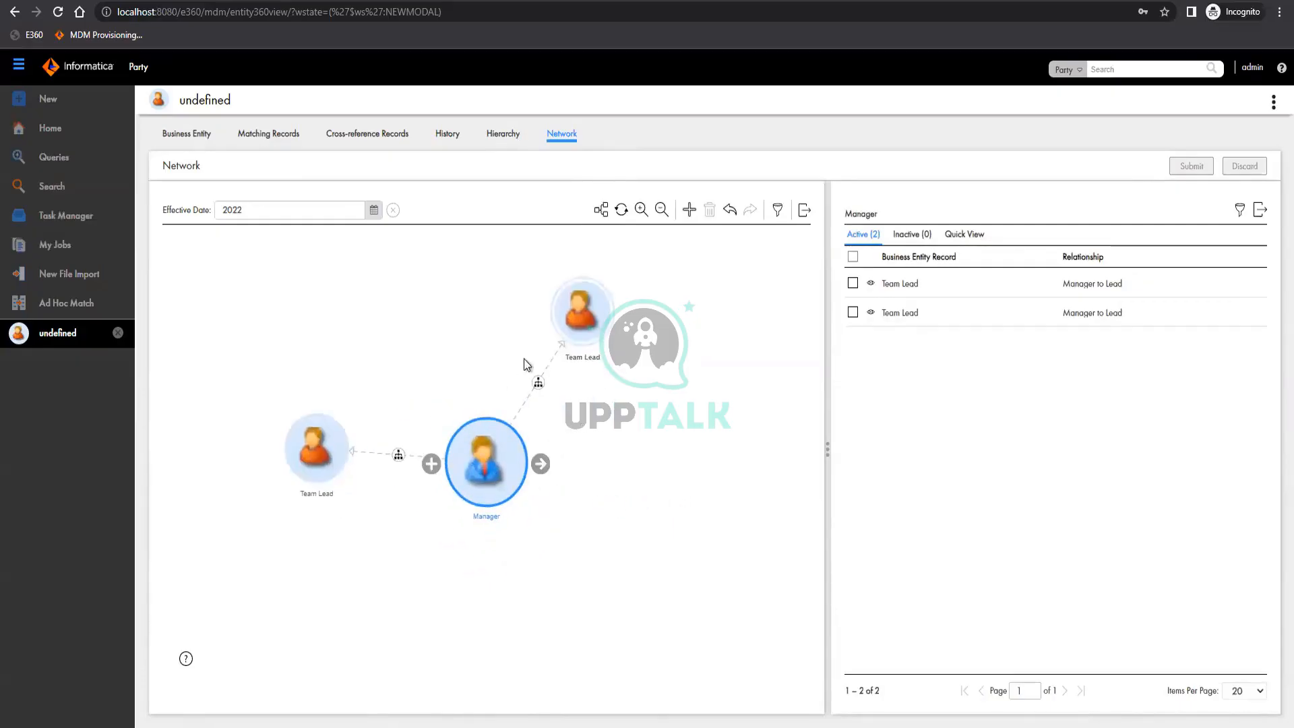
left_click(581, 323)
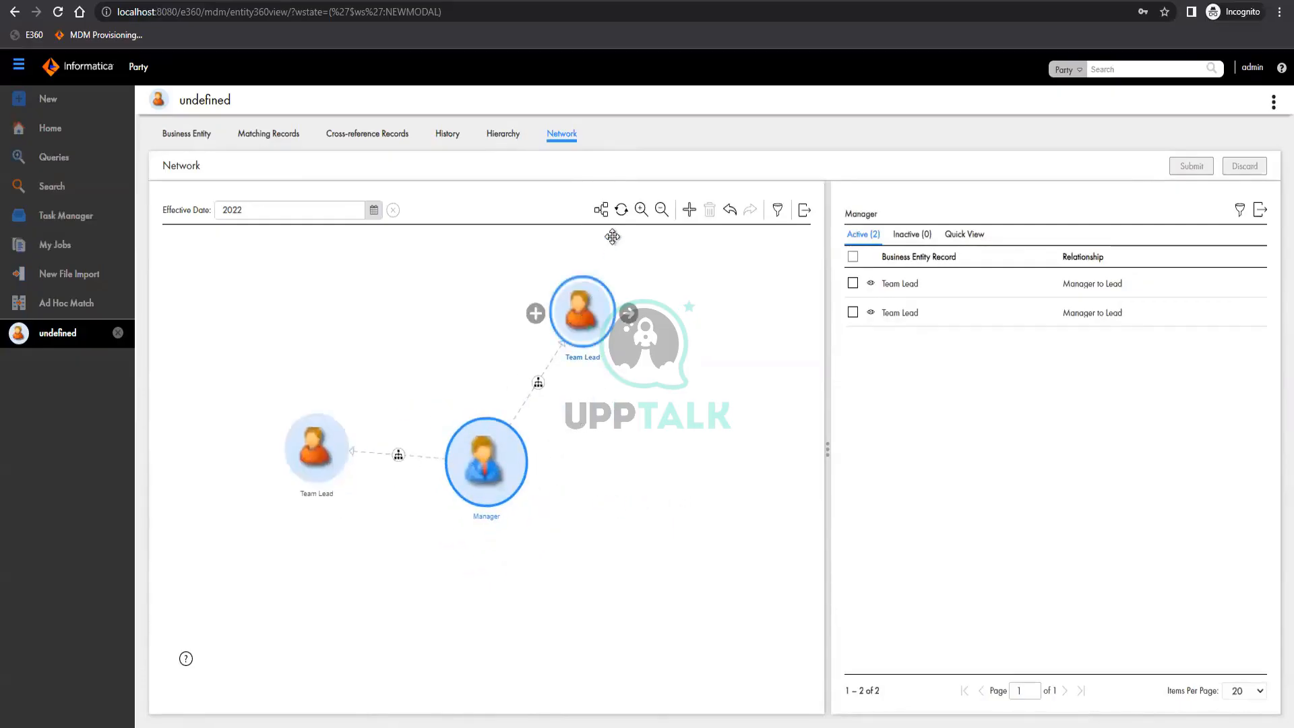
left_click(329, 440)
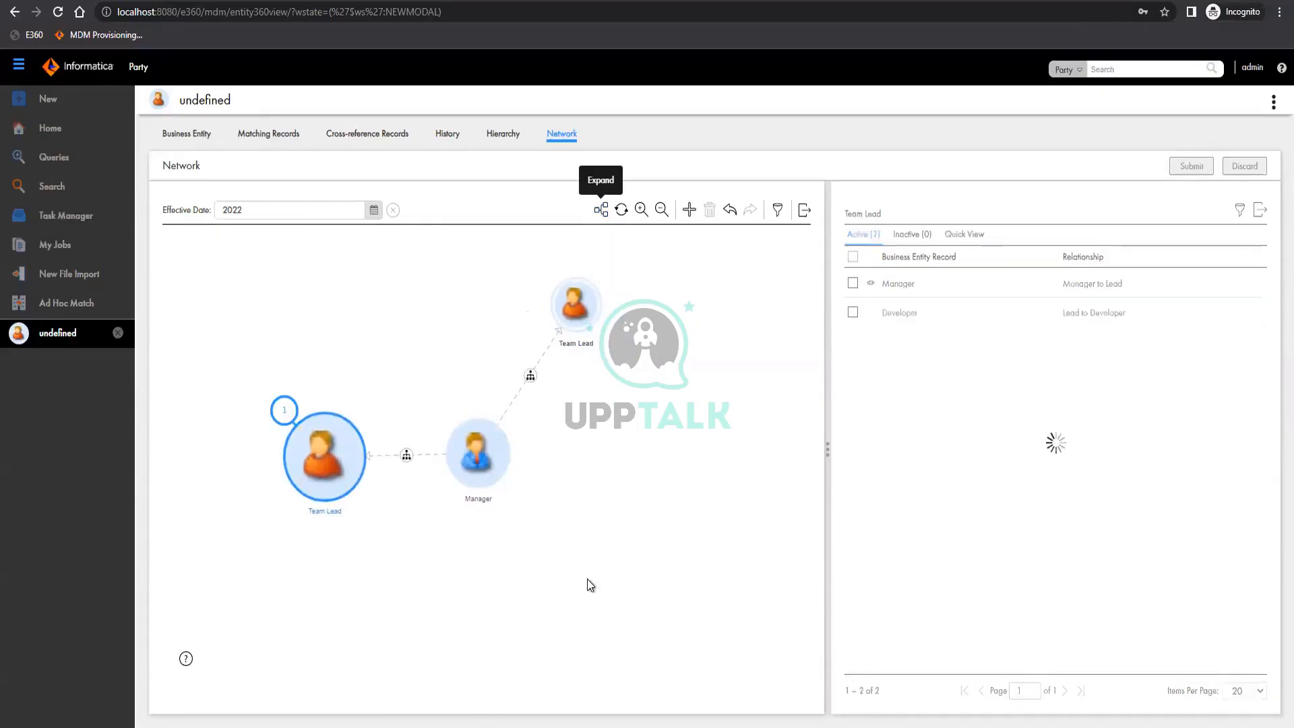
mouse_move(498, 439)
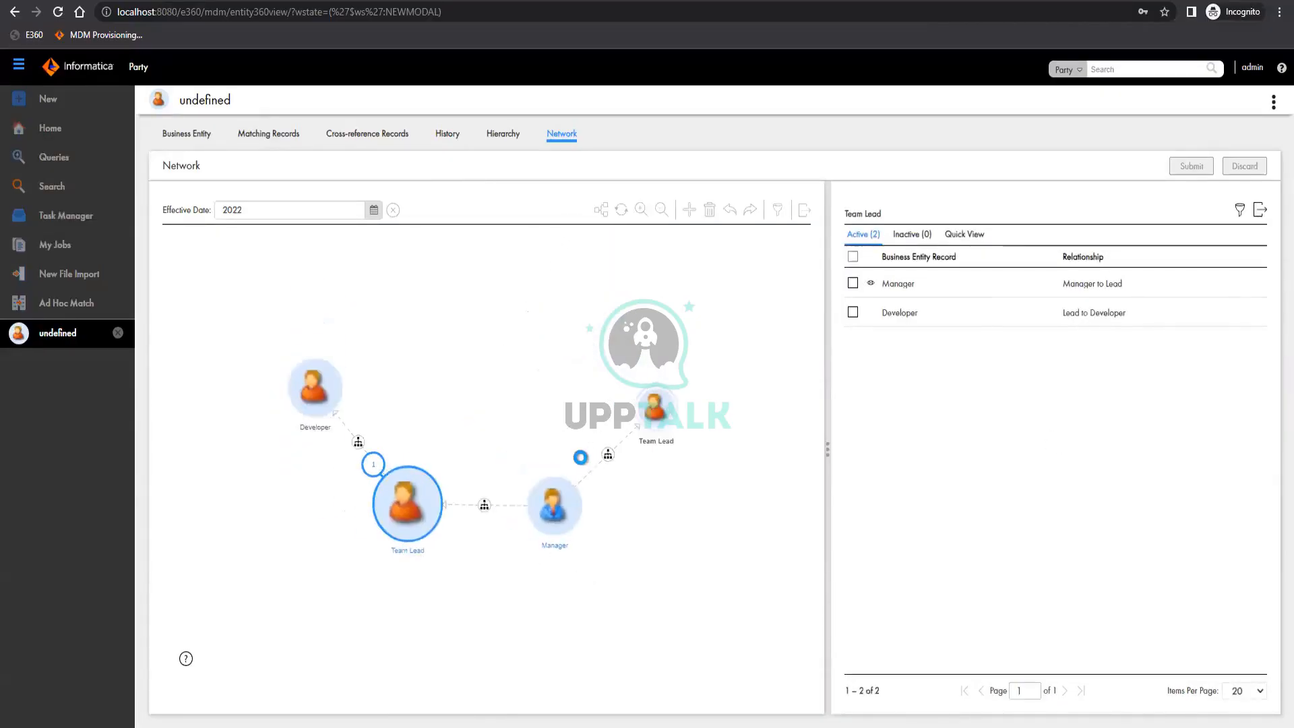
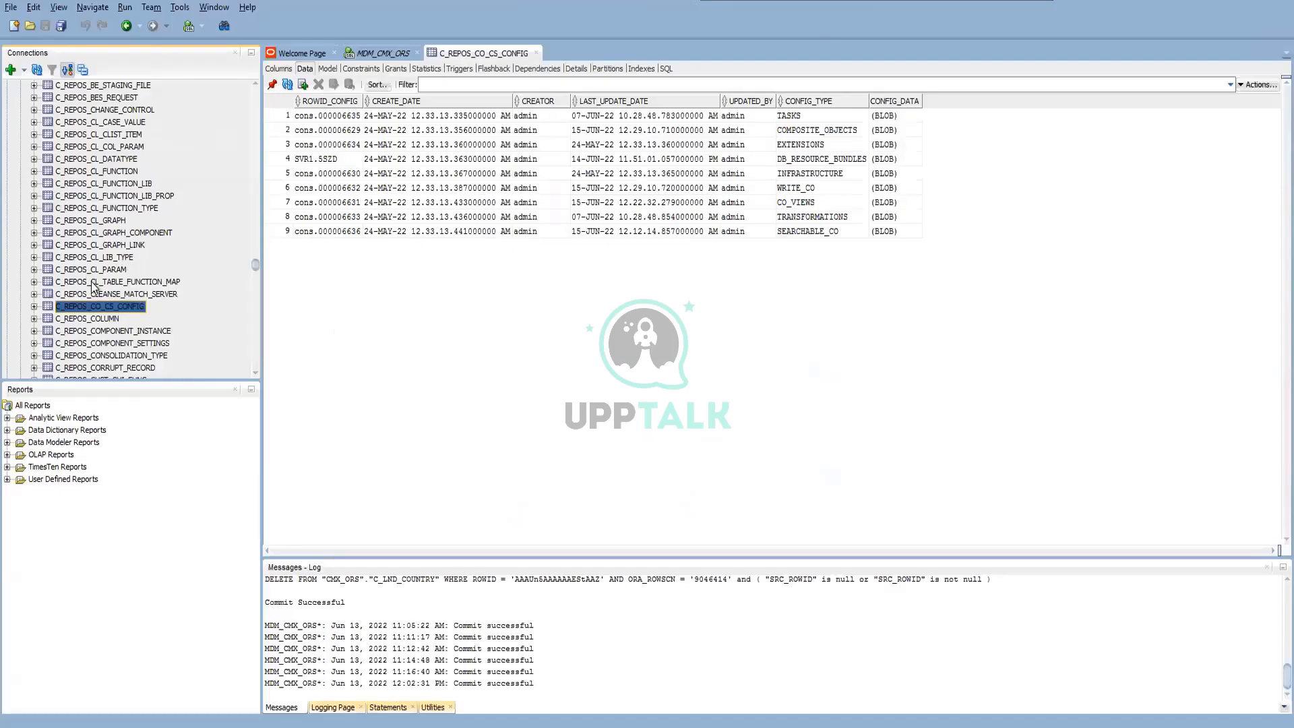
Open the data of the C_STG_PARTY_SAP table and bring its first name and last name columns into view
scroll(86, 288, "down", 10)
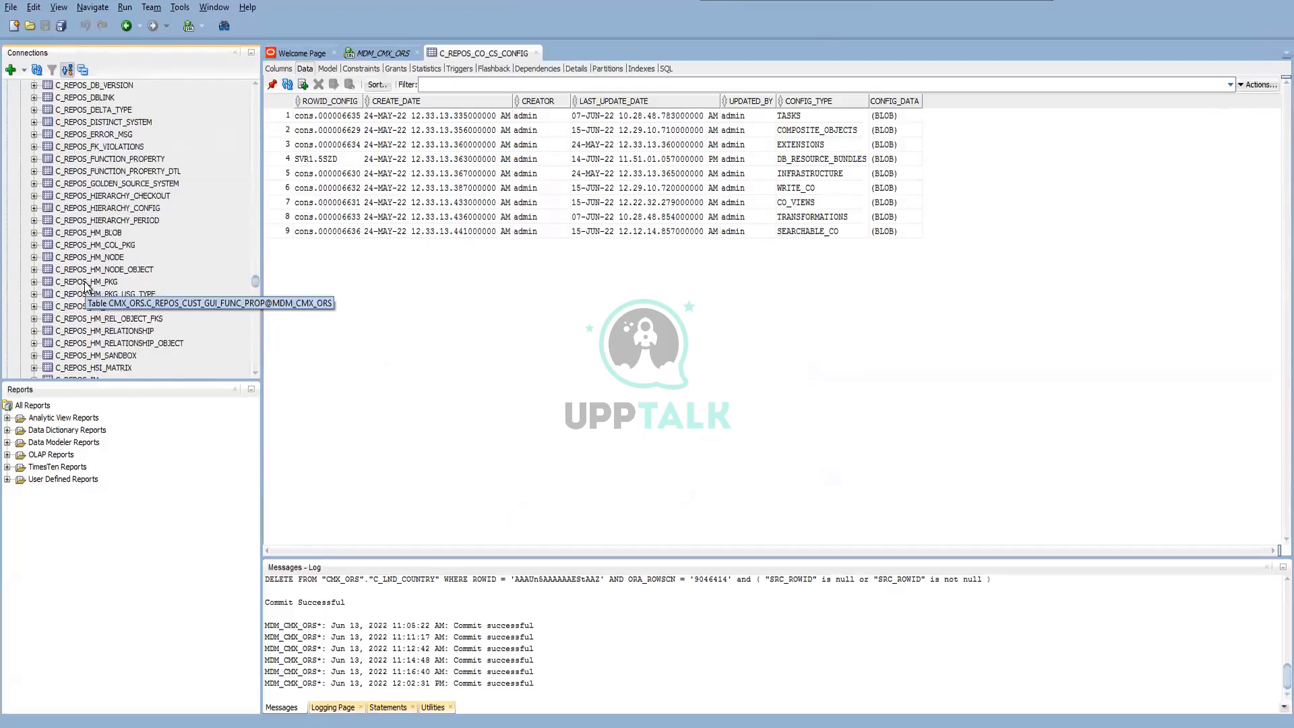
scroll(108, 318, "down", 10)
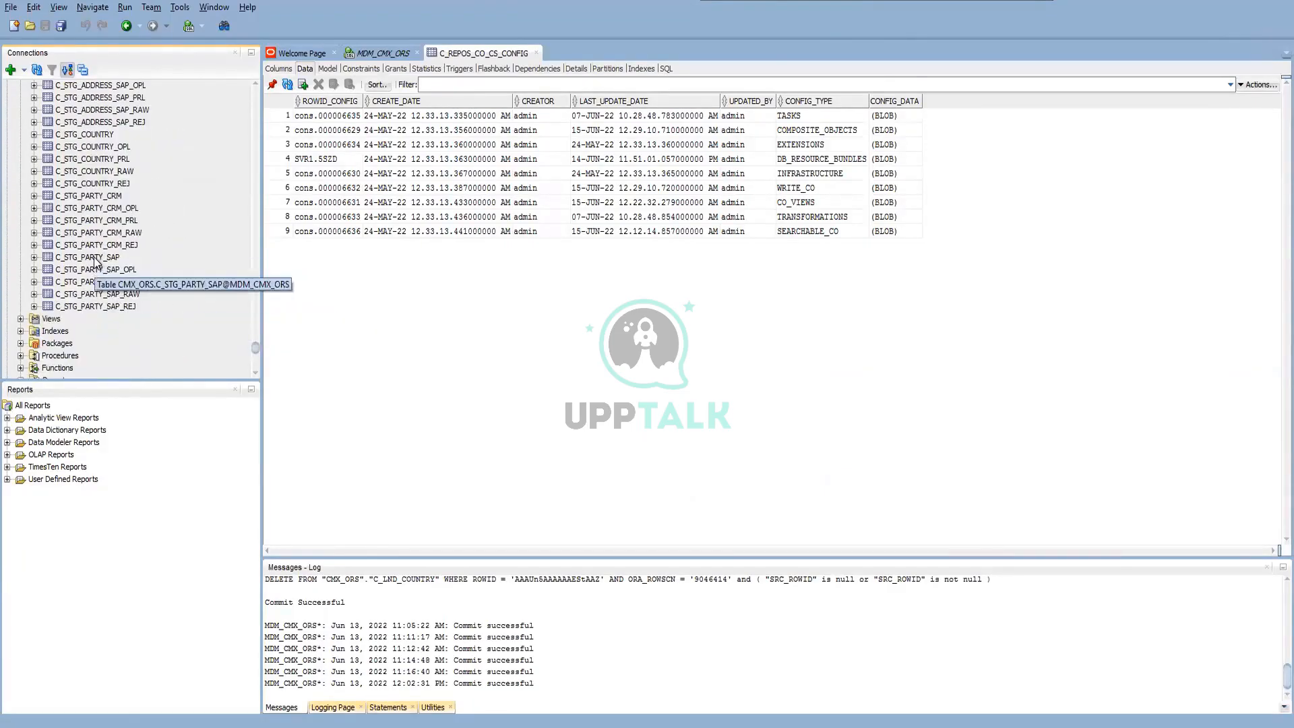
left_click(97, 259)
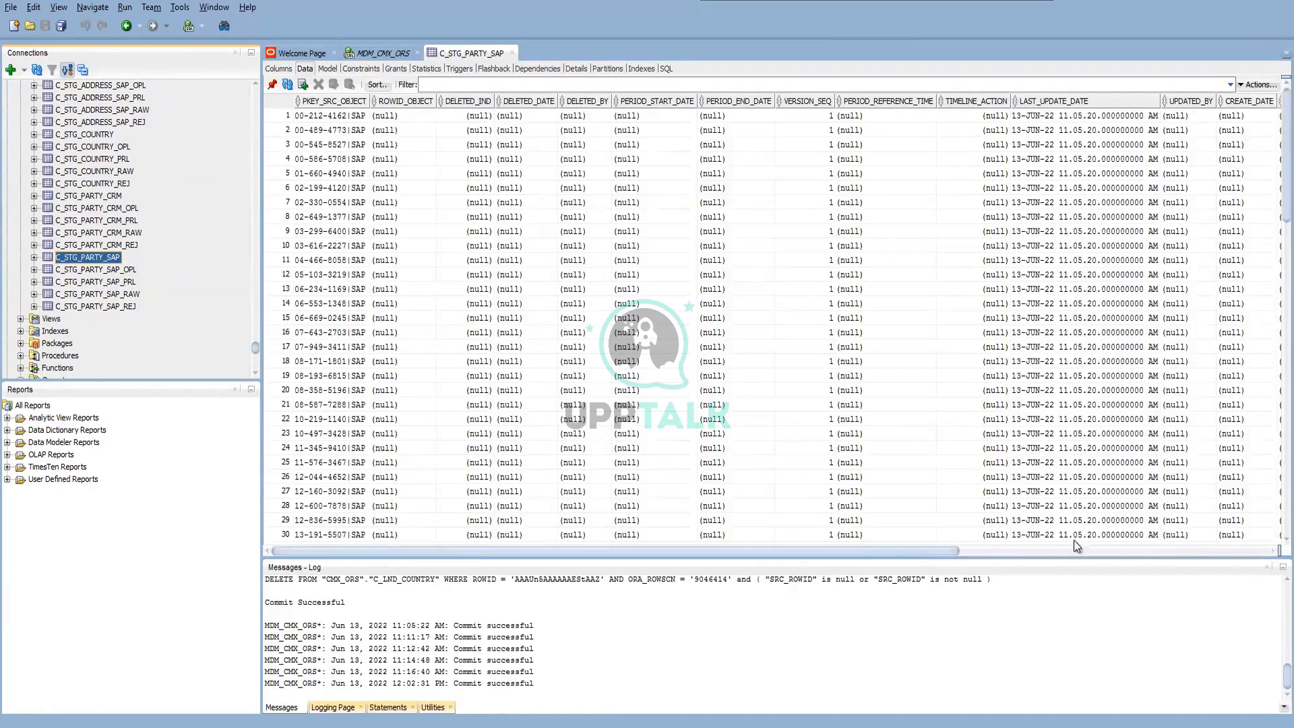
left_click_drag(812, 550, 1118, 535)
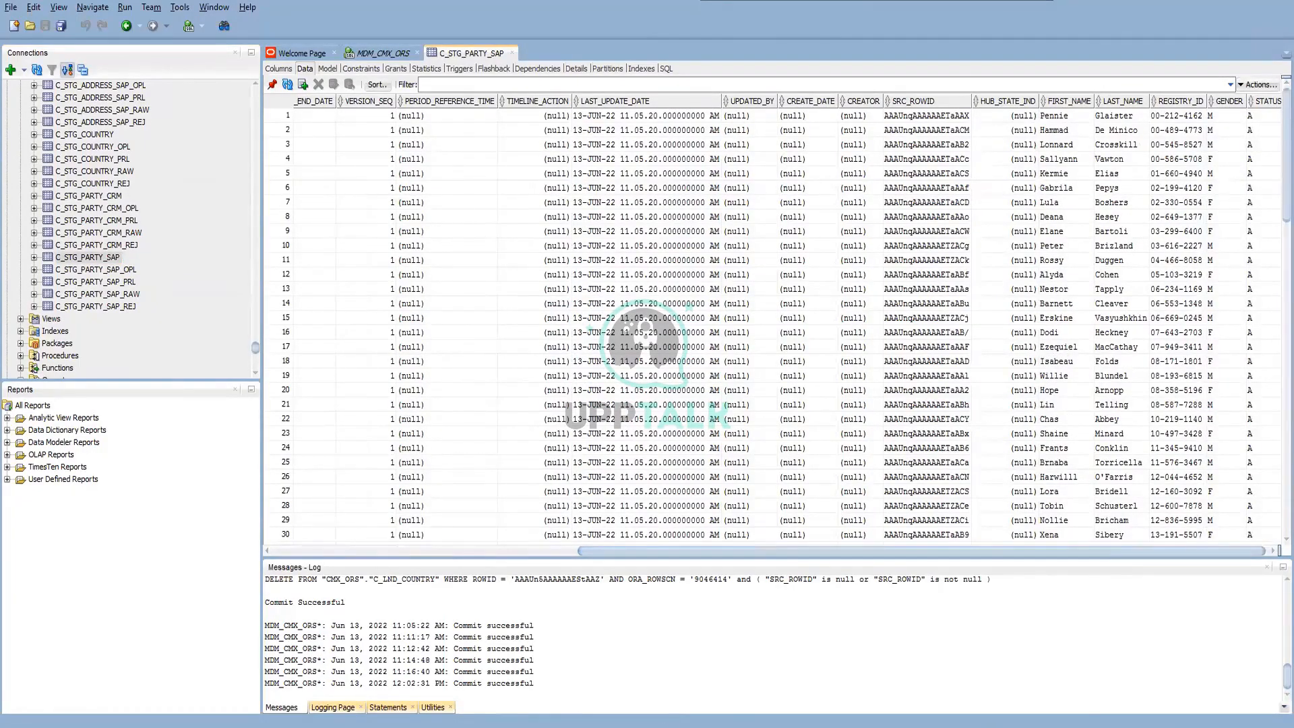
Switch to Data Director and search Party for a partial first name, without and with a wildcard (*), and clear the search term
left_click(297, 678)
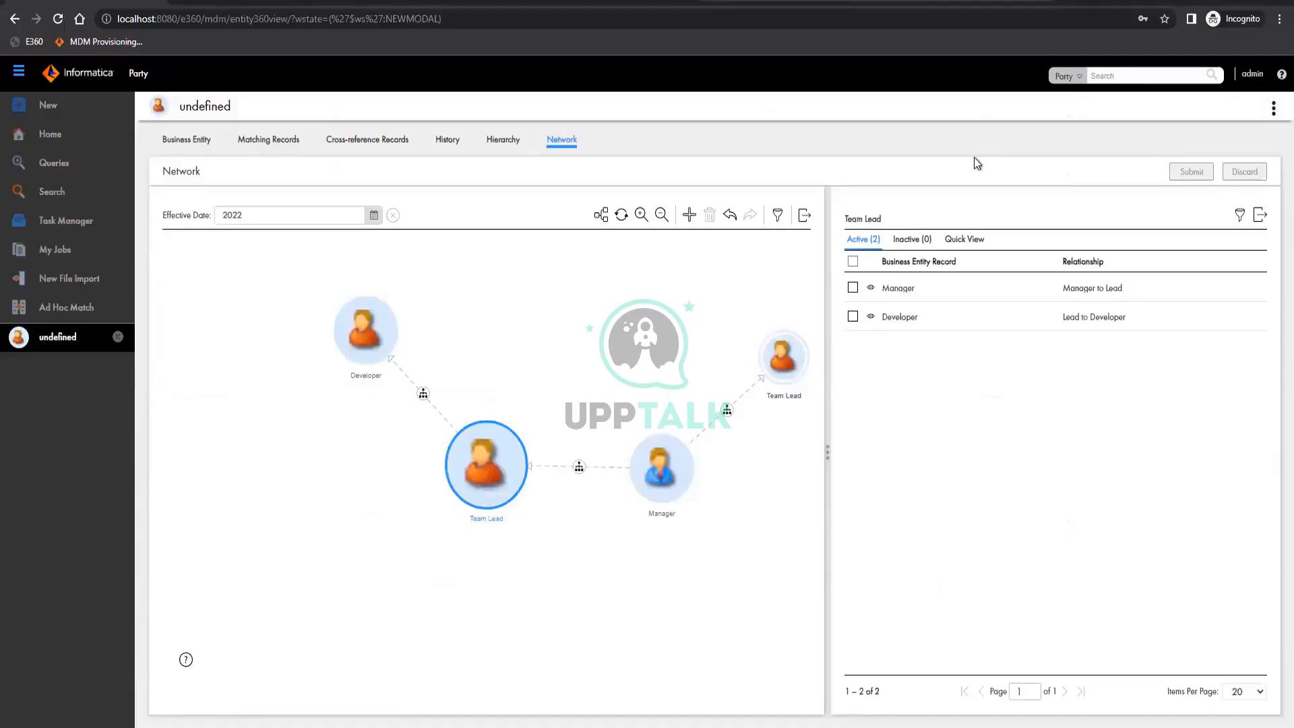
left_click(1116, 77)
type("Hop")
key("Return")
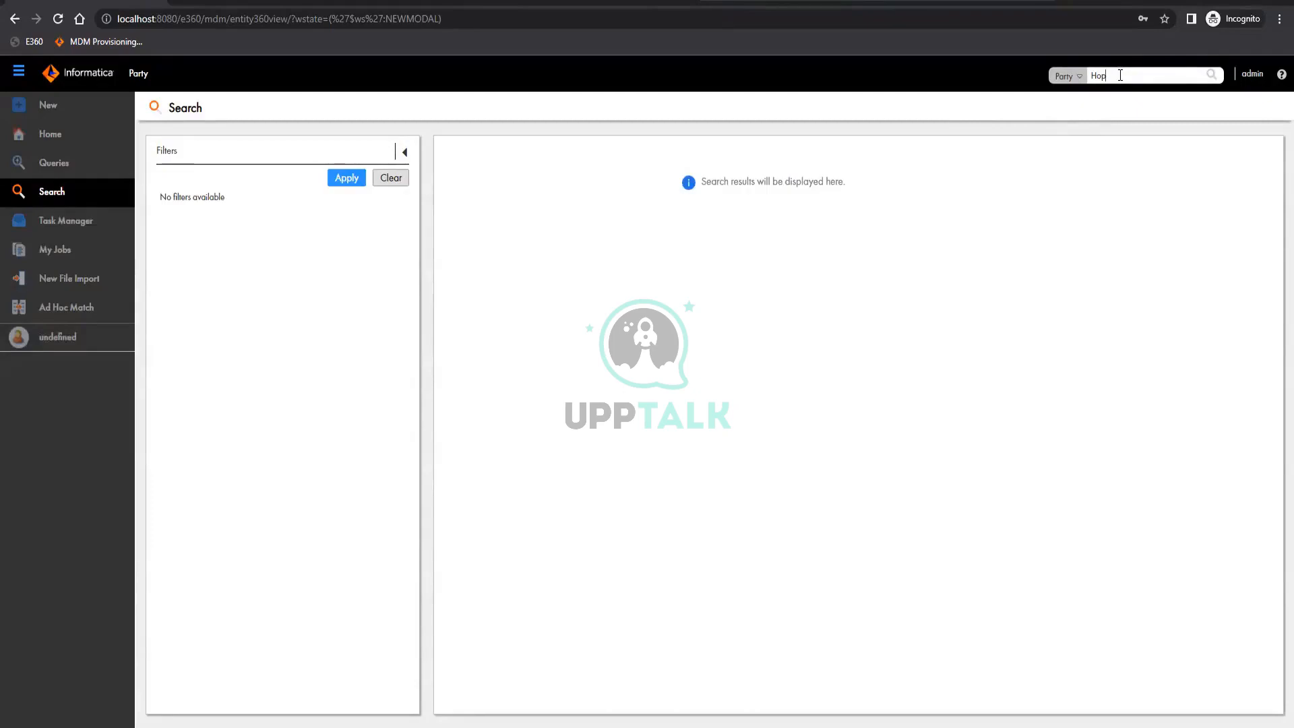
type("*")
left_click(1211, 75)
left_click(1124, 116)
left_click_drag(1110, 76, 1093, 76)
key("BackSpace")
Take the first name from row 19 of C_STG_PARTY_SAP in SQL Developer and search Party for it in Data Director
left_click(216, 726)
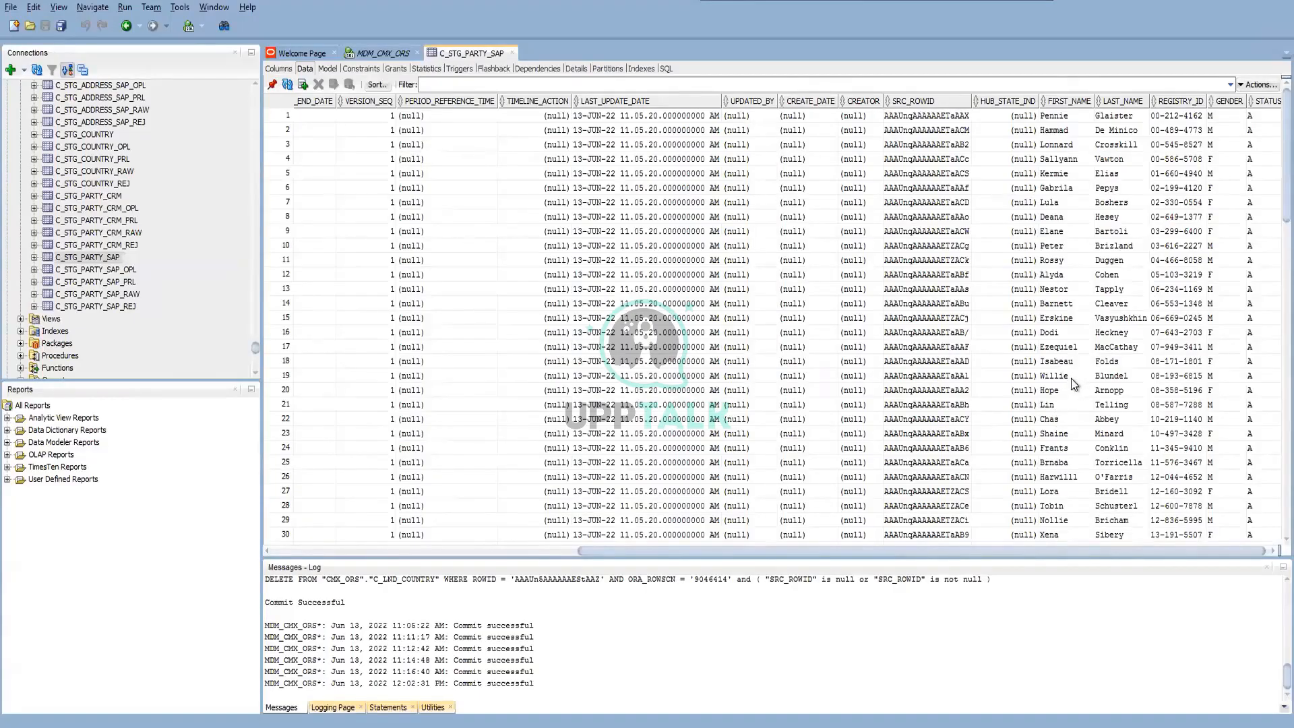
double_click(1070, 378)
key("alt+Tab")
left_click(1124, 74)
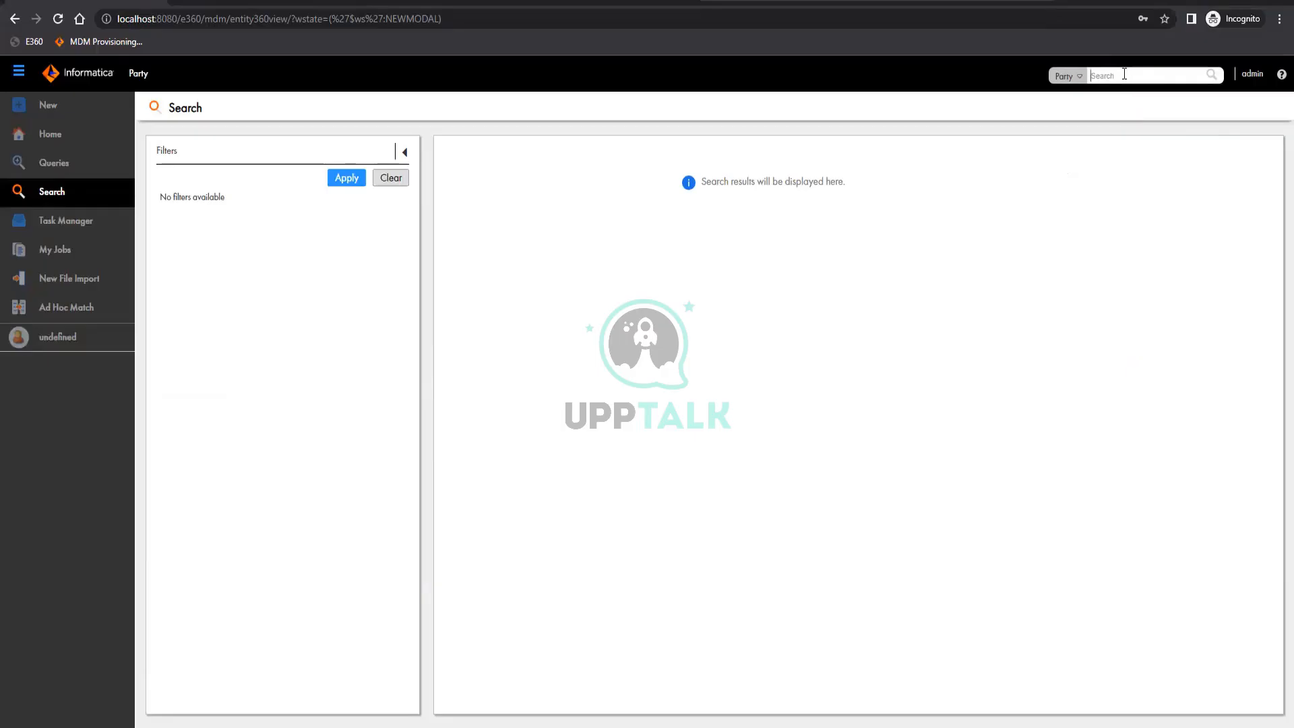
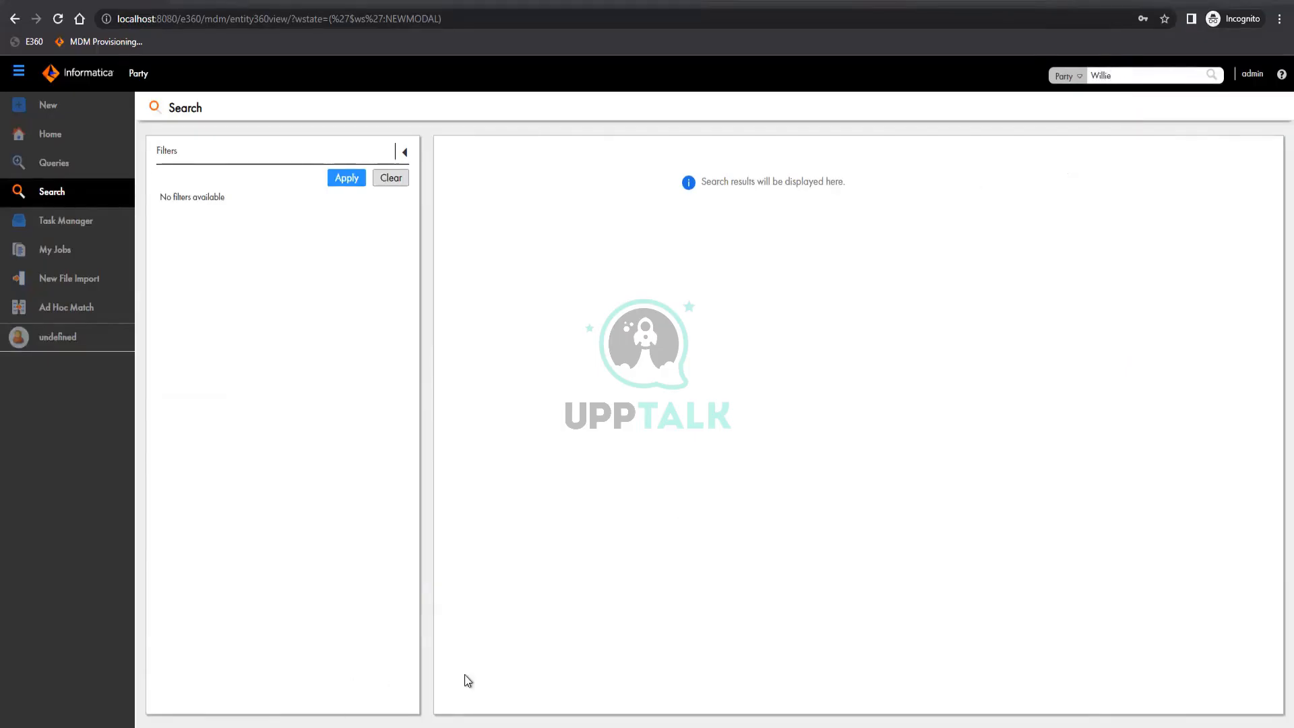
key("alt+Tab")
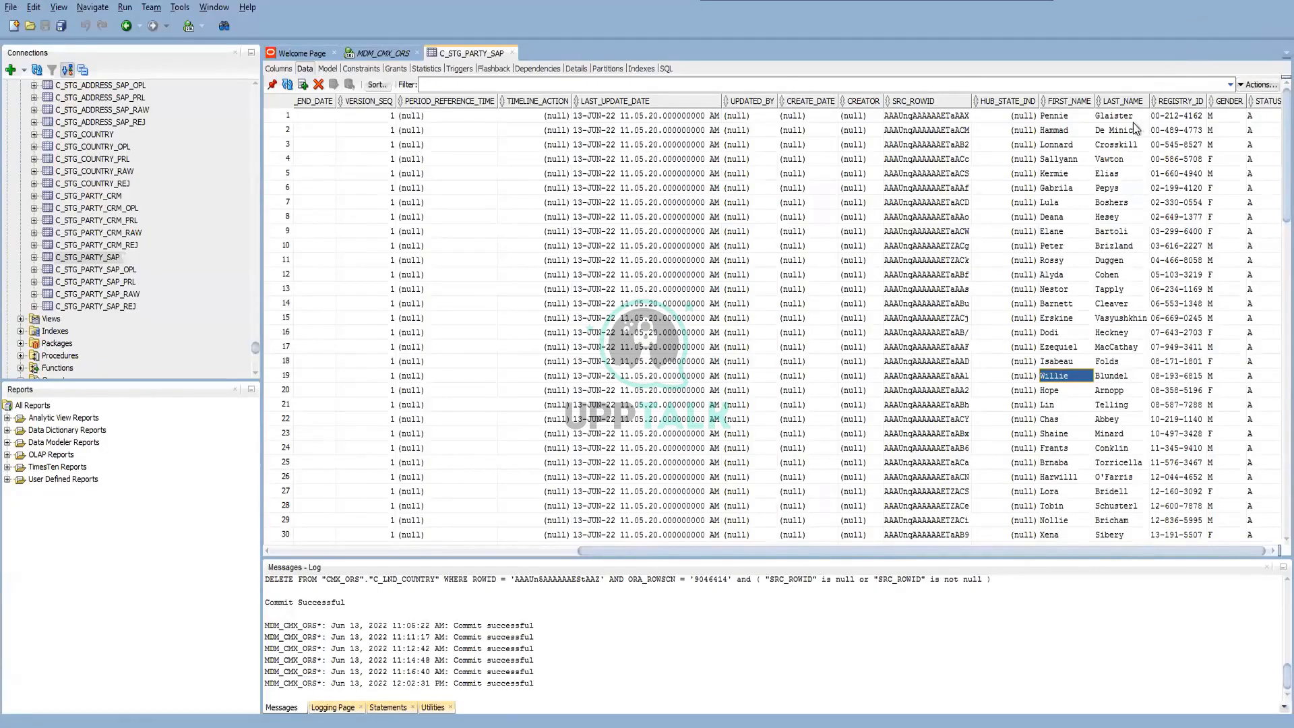
key("alt+Tab")
left_click(1213, 76)
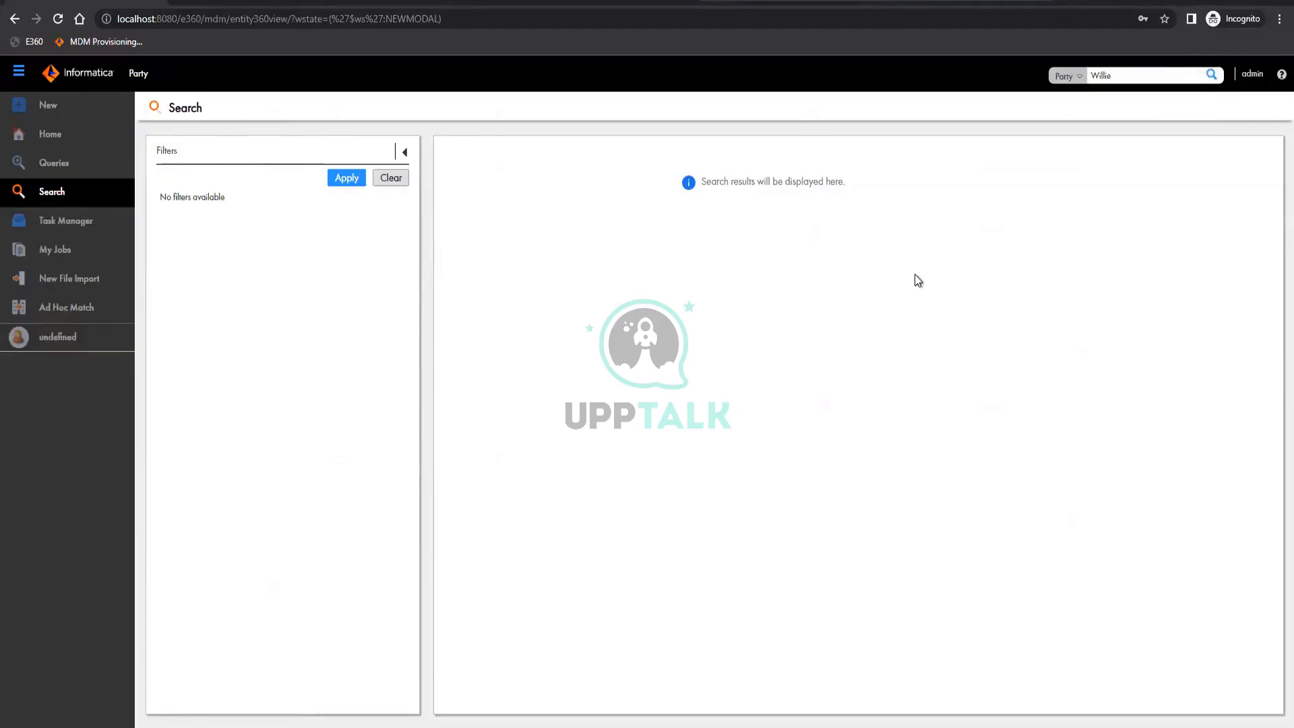
left_click(1162, 74)
key("Return")
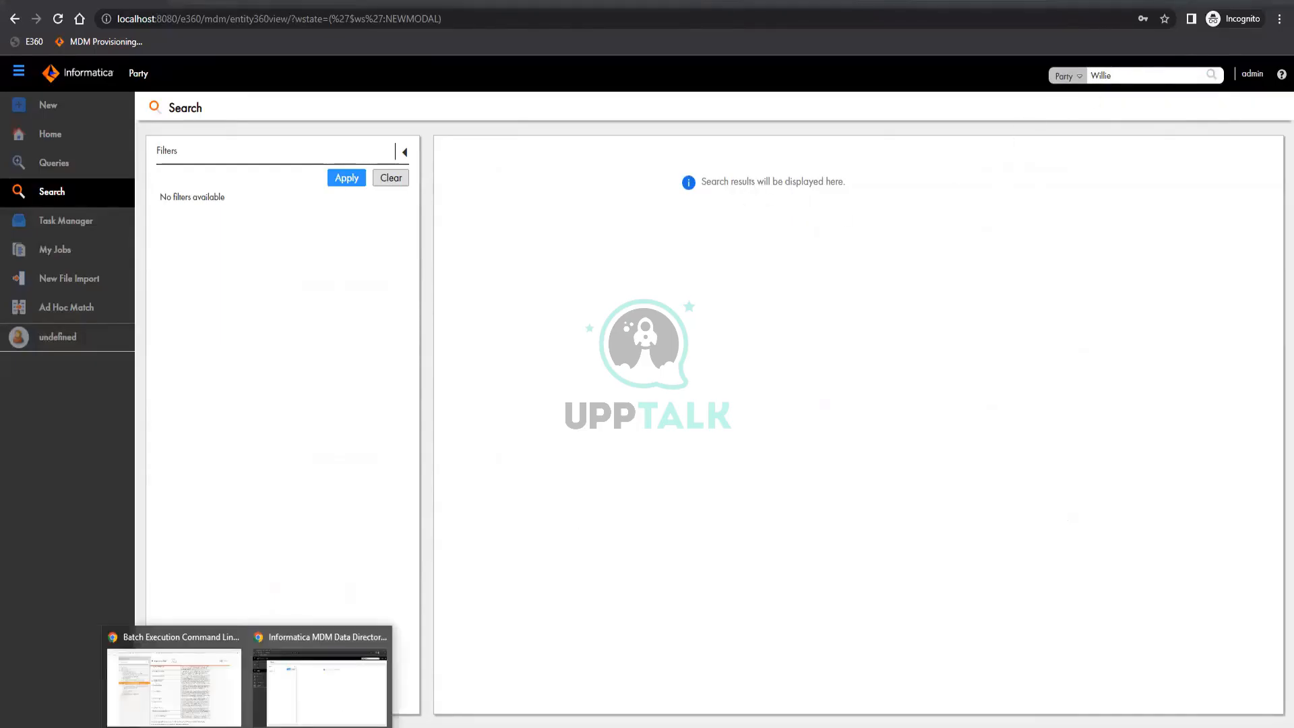
Copy the last name from row 19 of C_STG_PARTY_SAP in SQL Developer and search Party for it in Data Director
left_click(259, 726)
left_click_drag(1128, 384, 1130, 379)
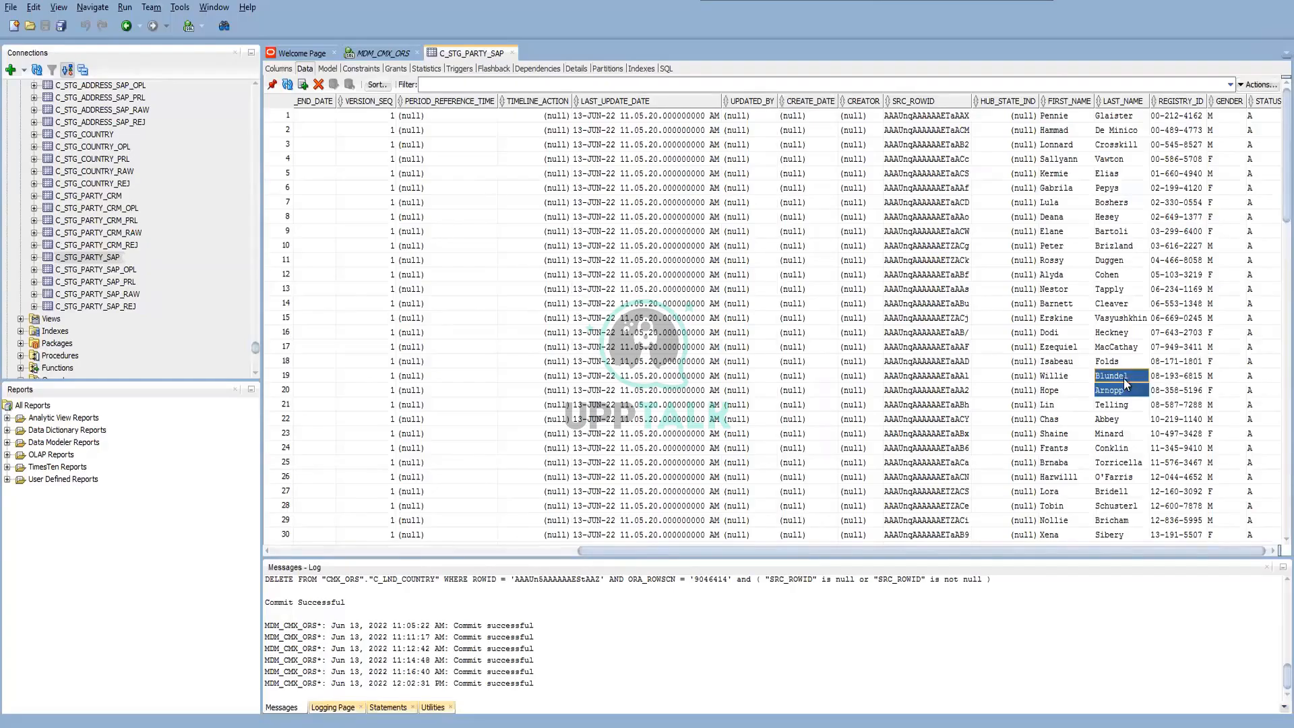
left_click(1126, 377)
left_click(325, 697)
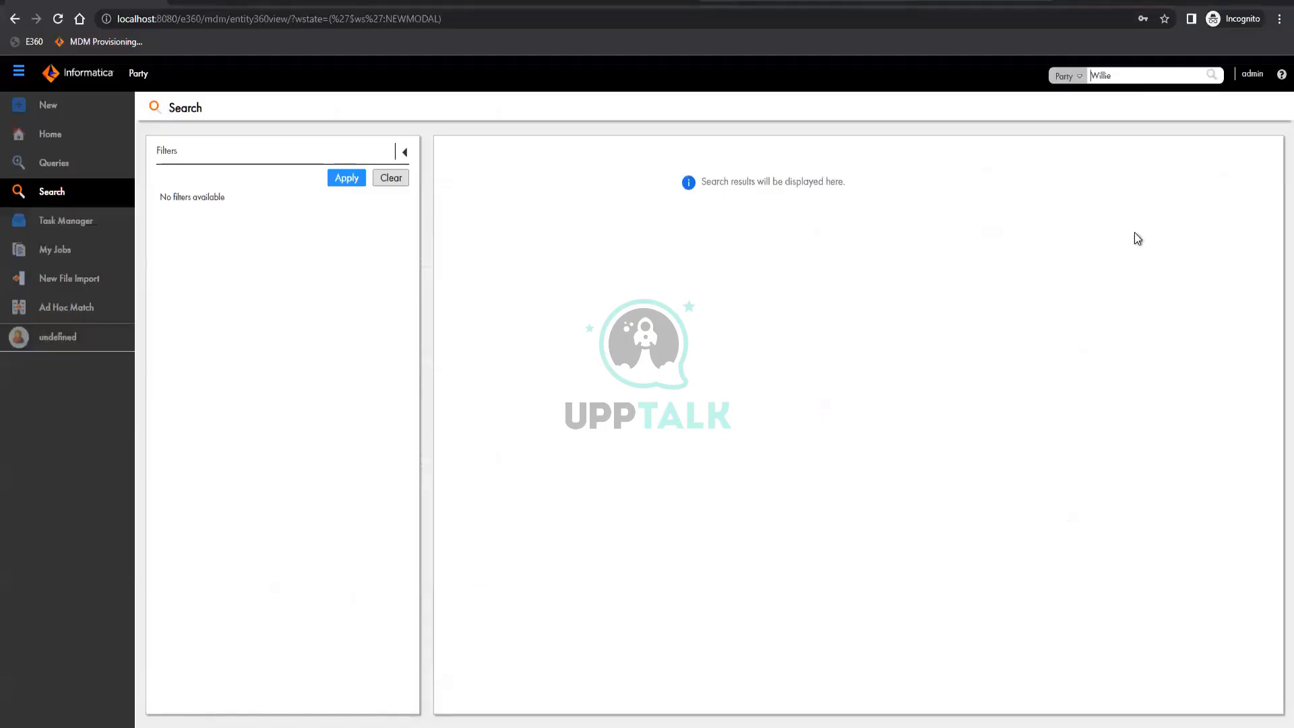
double_click(1105, 75)
left_click(1212, 75)
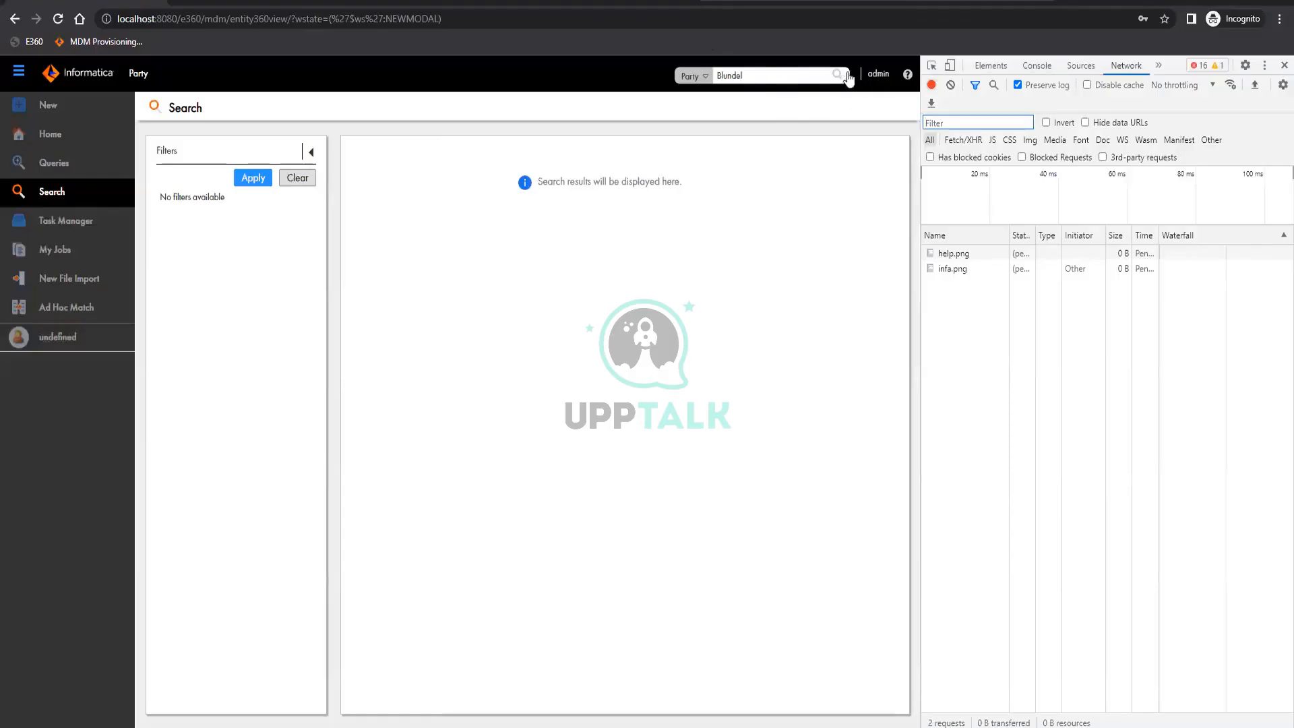
Rerun the last name search with network requests recorded and inspect the status code of the failed Party.json request
left_click(839, 74)
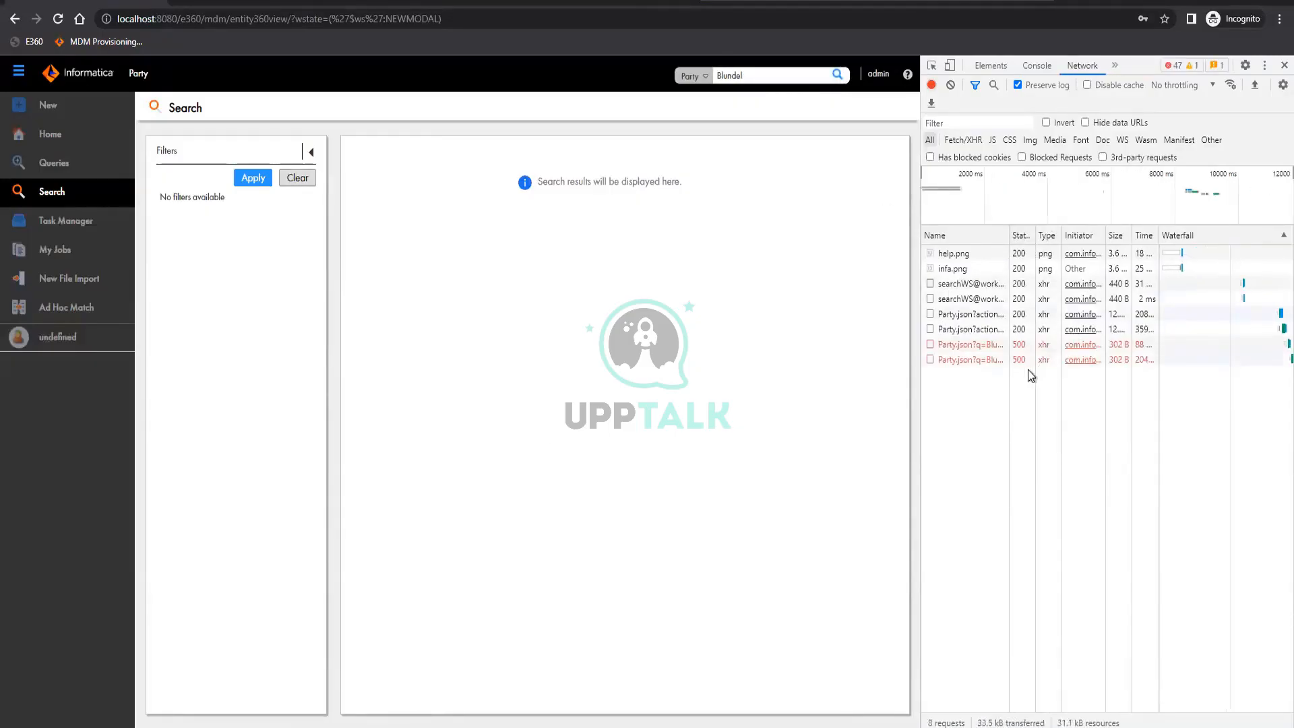
left_click(1148, 348)
left_click_drag(1134, 350, 1250, 358)
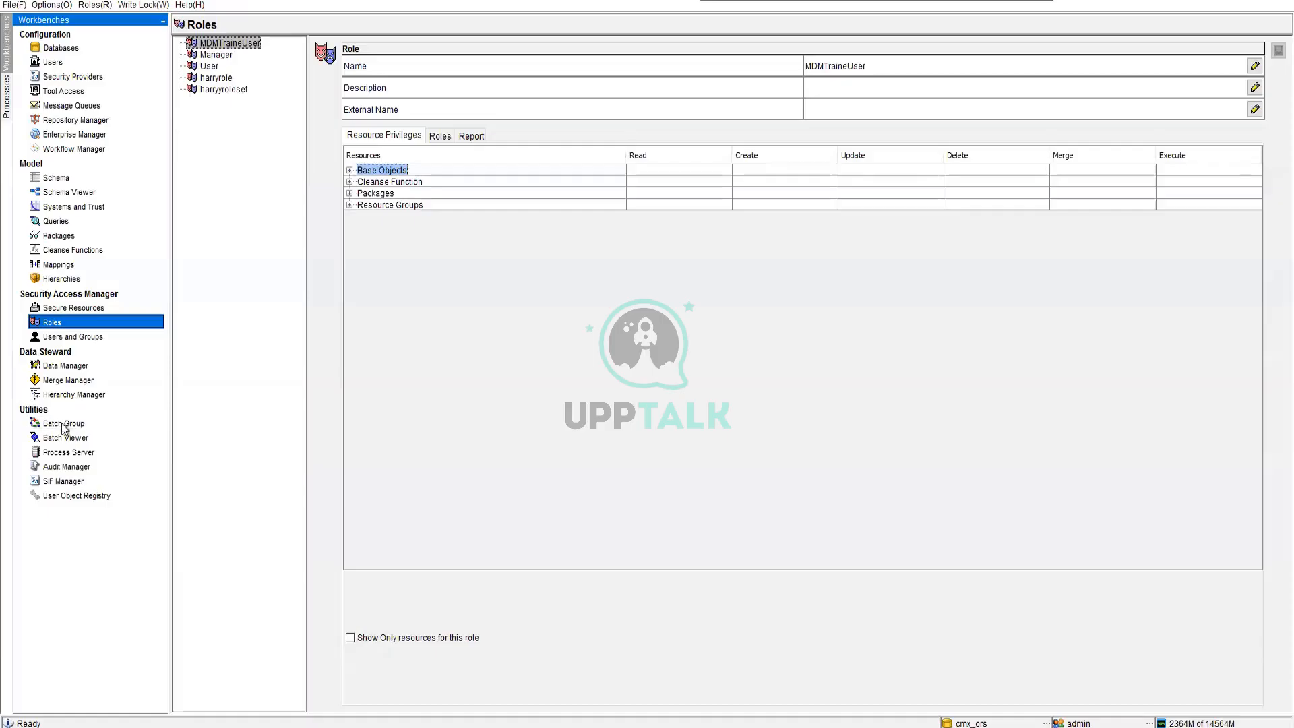
In the MDM Hub Console's Batch Viewer, execute the Initially index Smart Search data batch for BO Party and refresh its status
left_click(65, 438)
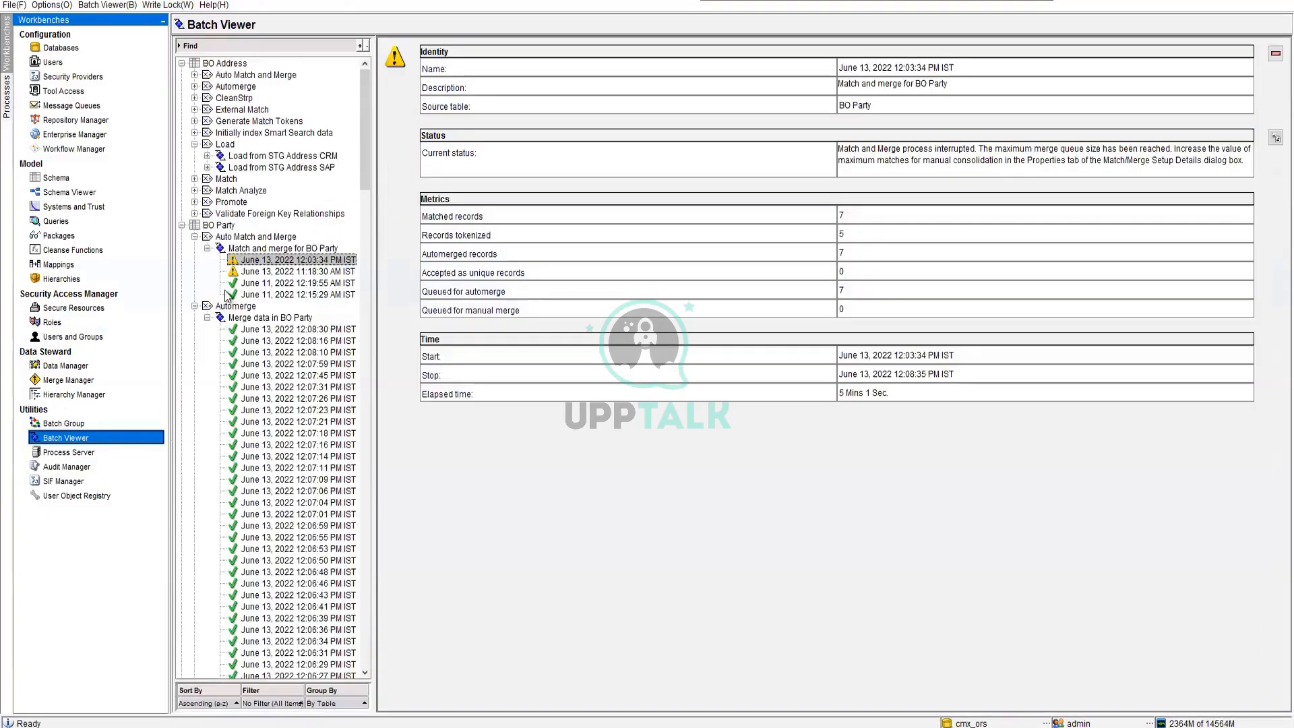
left_click(181, 63)
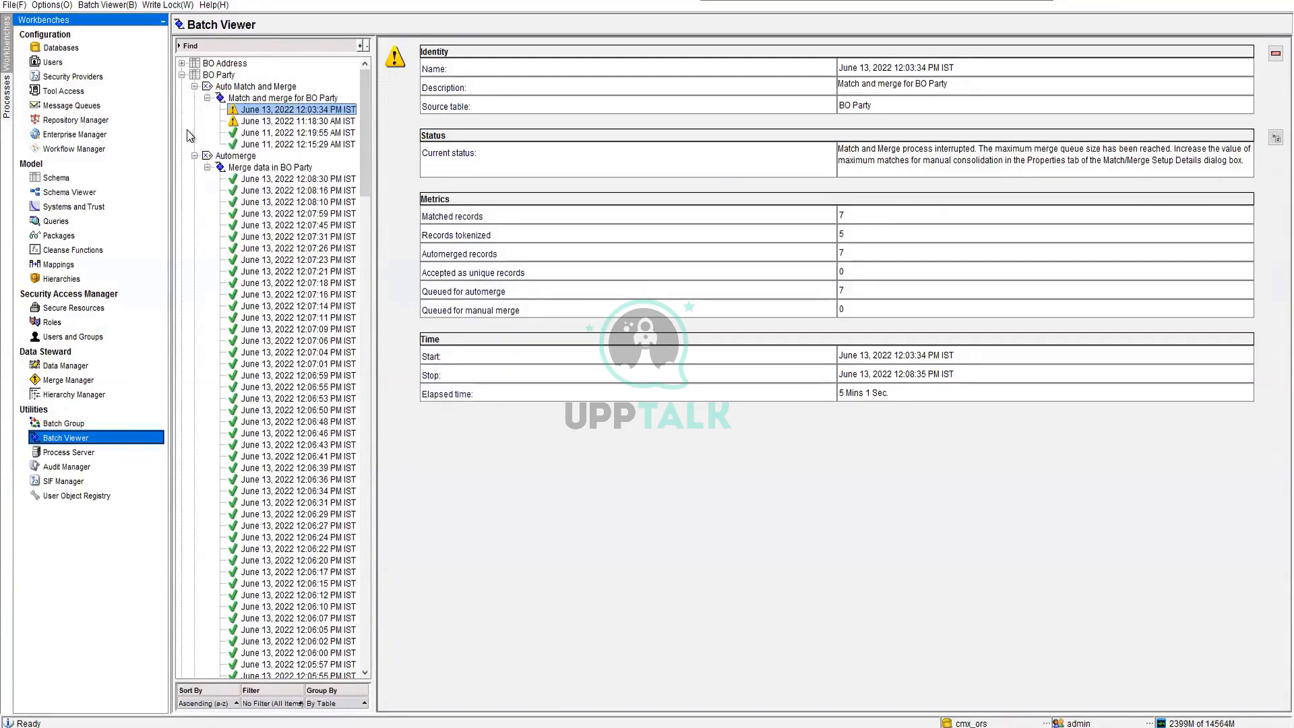
left_click(194, 87)
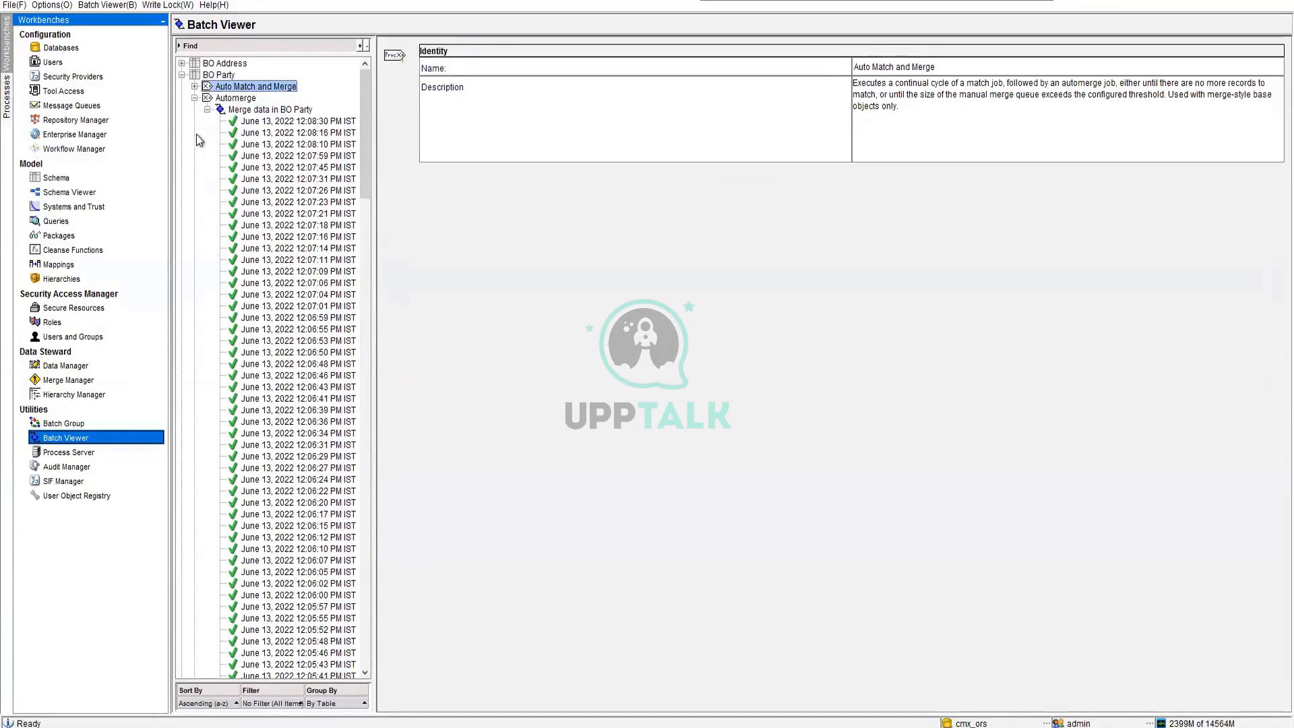
left_click(194, 98)
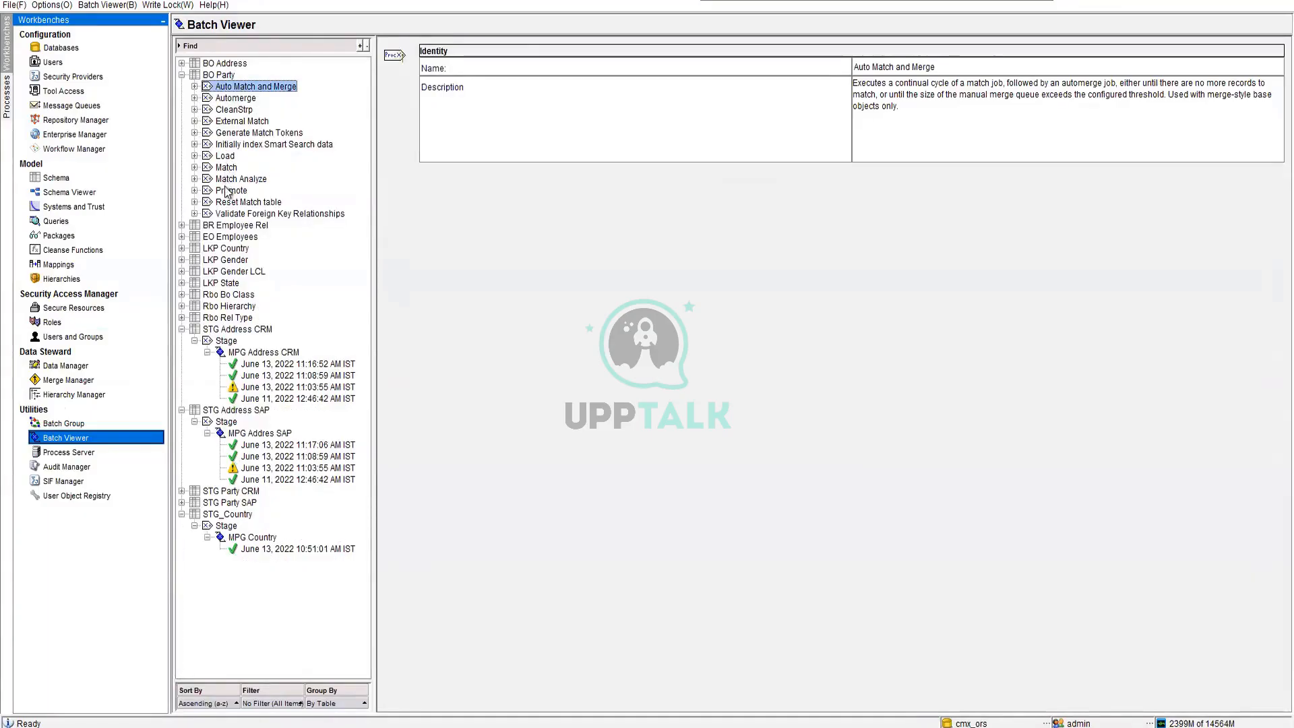
left_click(247, 147)
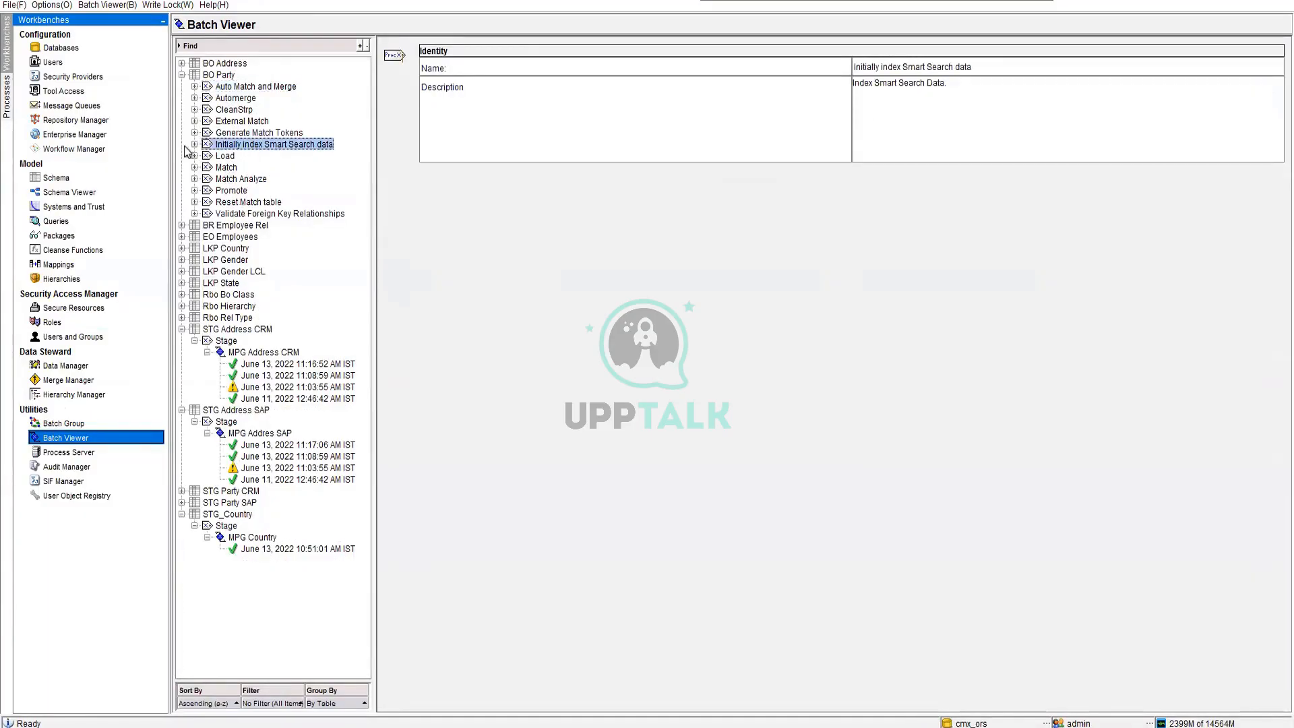
left_click(194, 144)
left_click(224, 158)
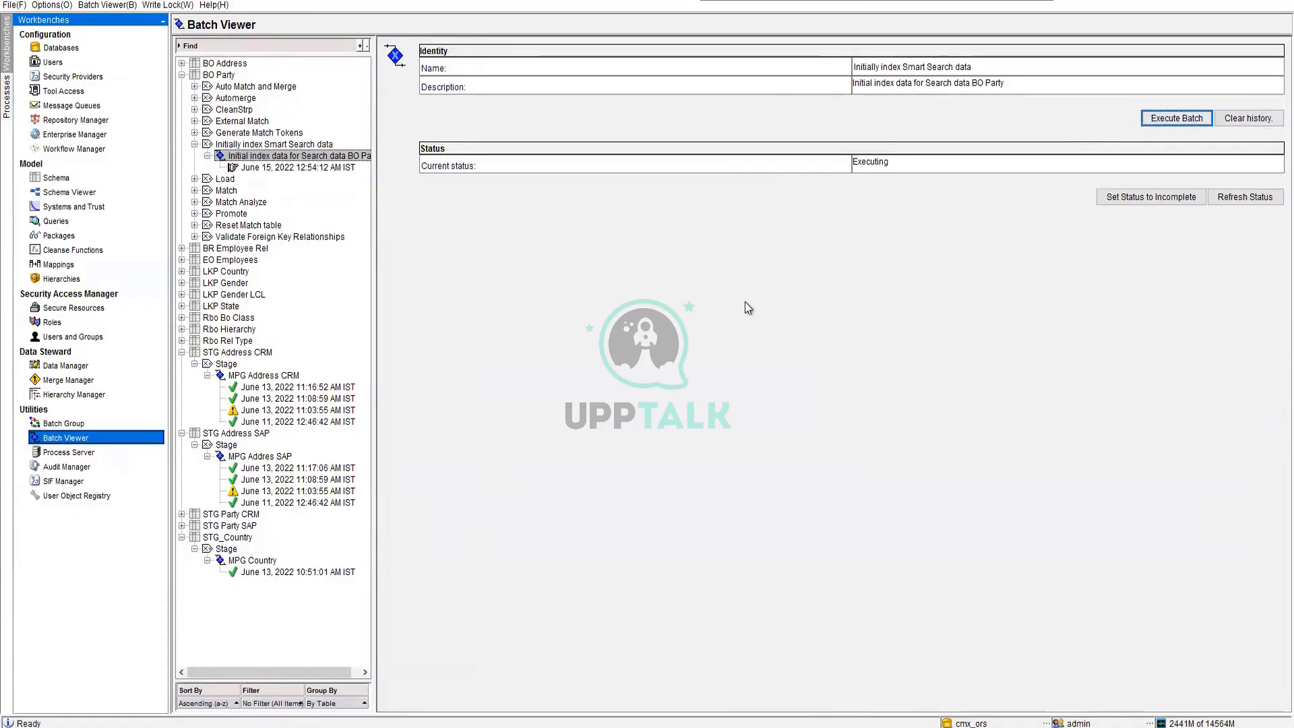
left_click(1250, 196)
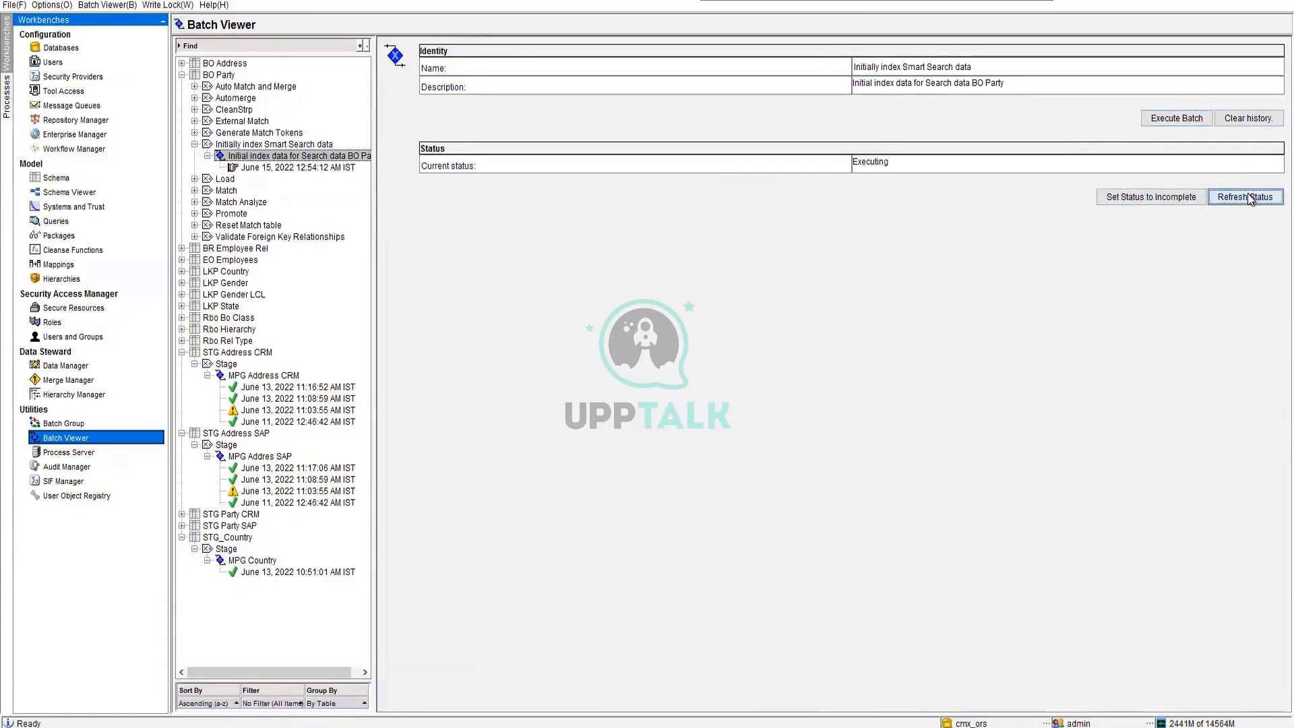
left_click(1250, 196)
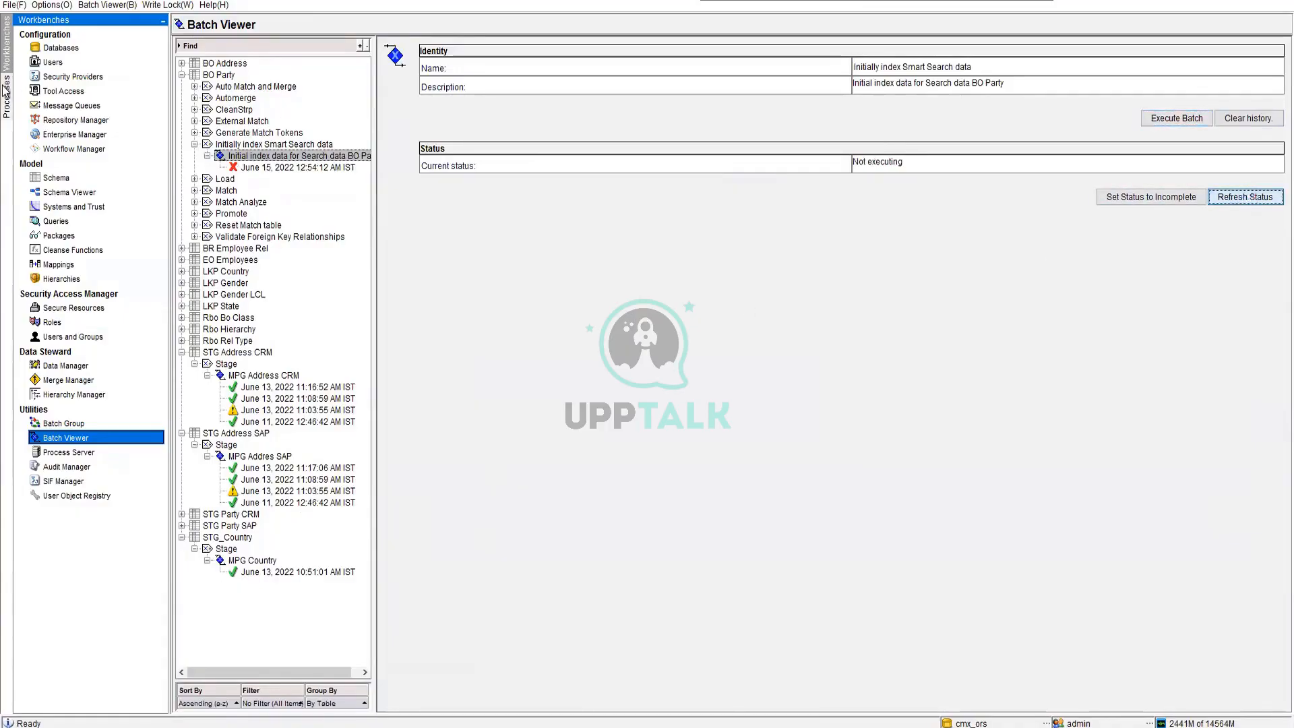
Open the June 15 run of BO Party's initial search indexing job and examine its current status message
left_click(260, 169)
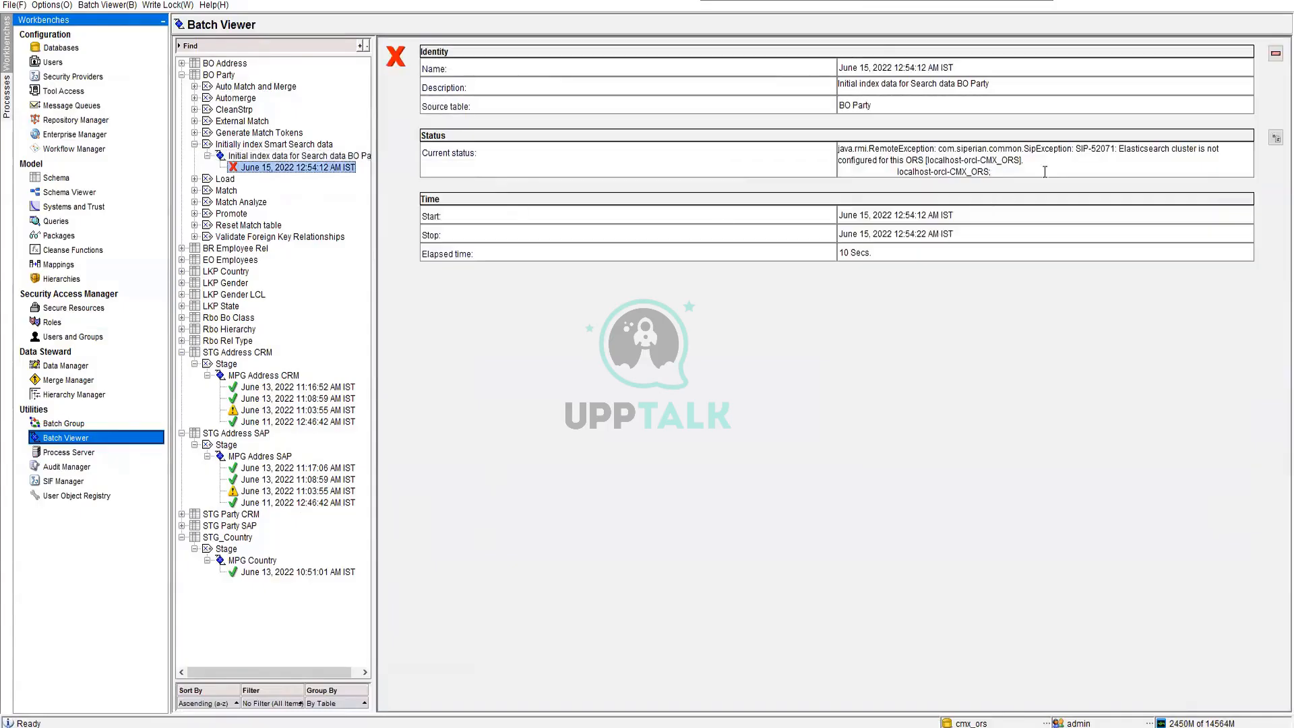
left_click_drag(848, 148, 1144, 165)
left_click(1181, 169)
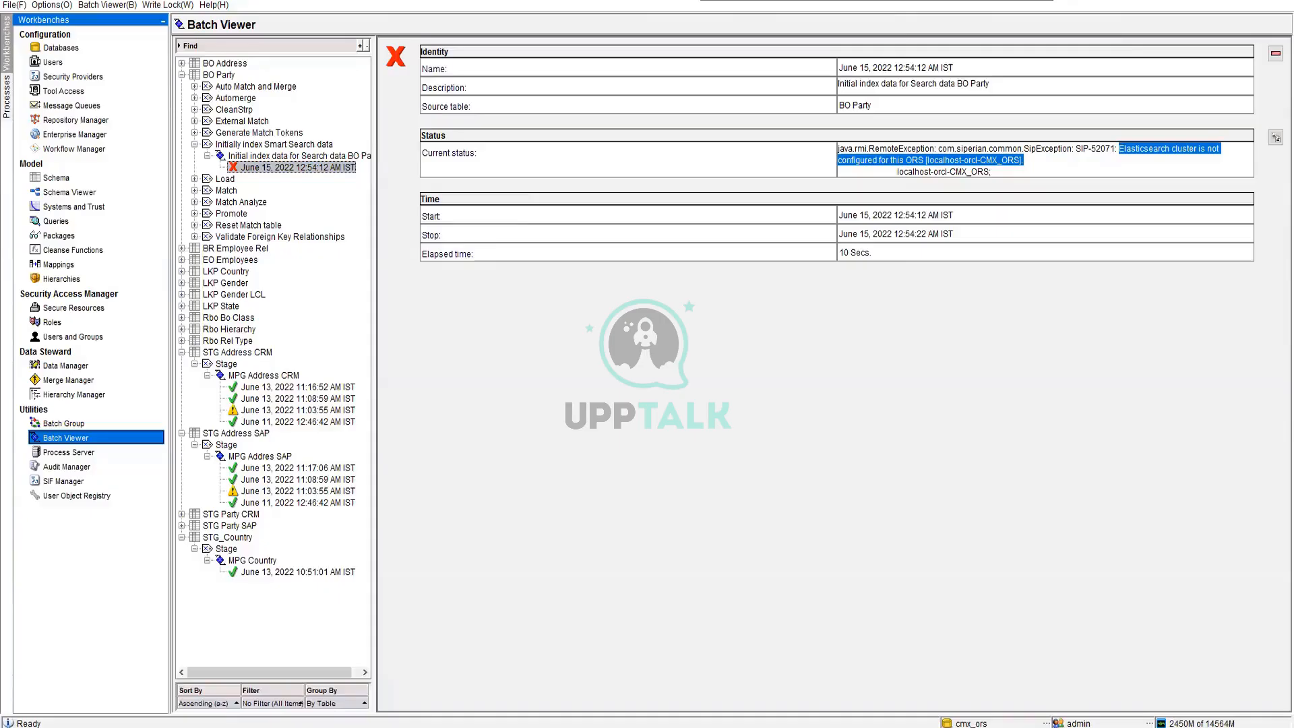
Switch to the MDM Provisioning Tool in the browser, log in as admin with the account password, and select the cmx_ors database
mouse_move(294, 699)
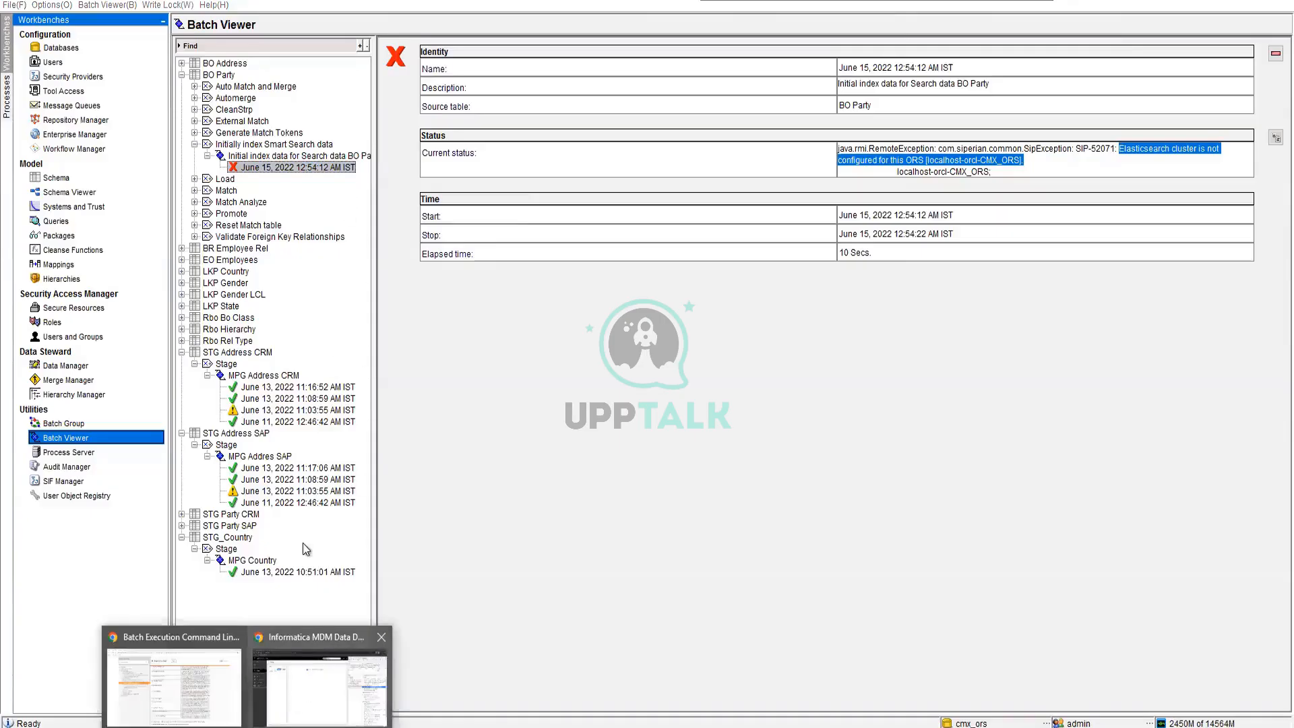
left_click(318, 680)
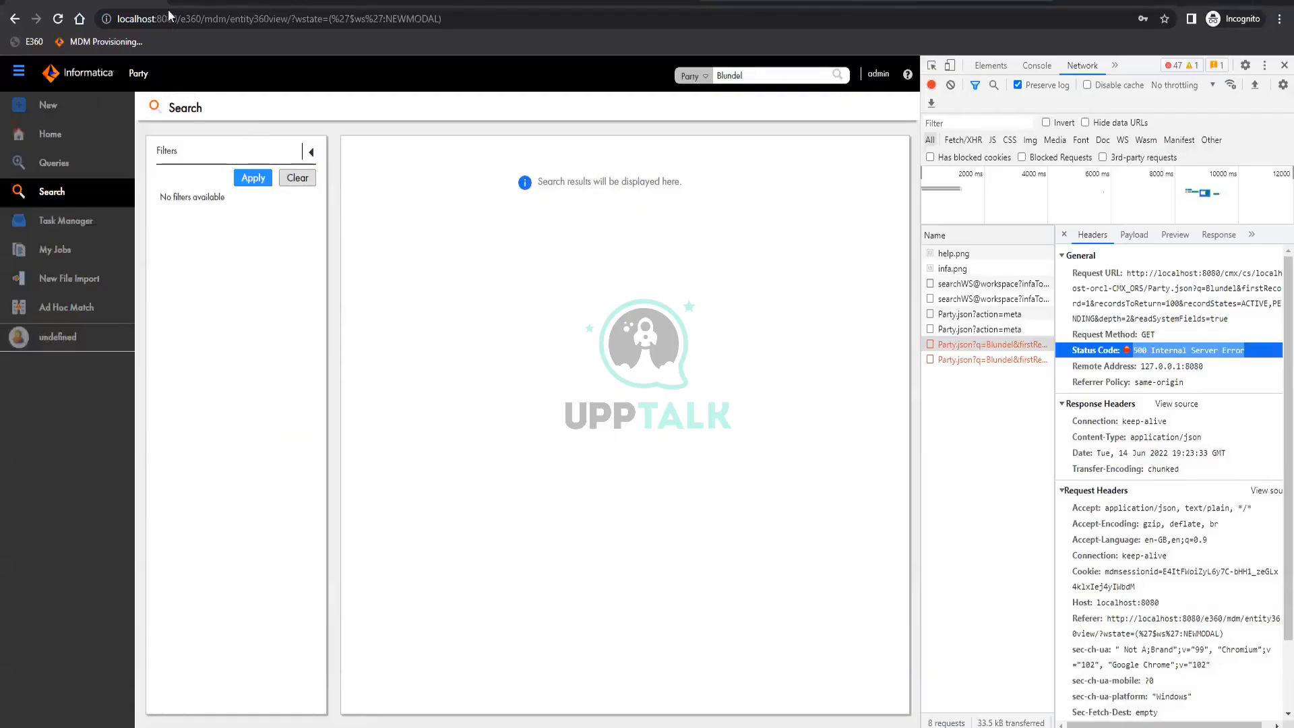
left_click(118, 43)
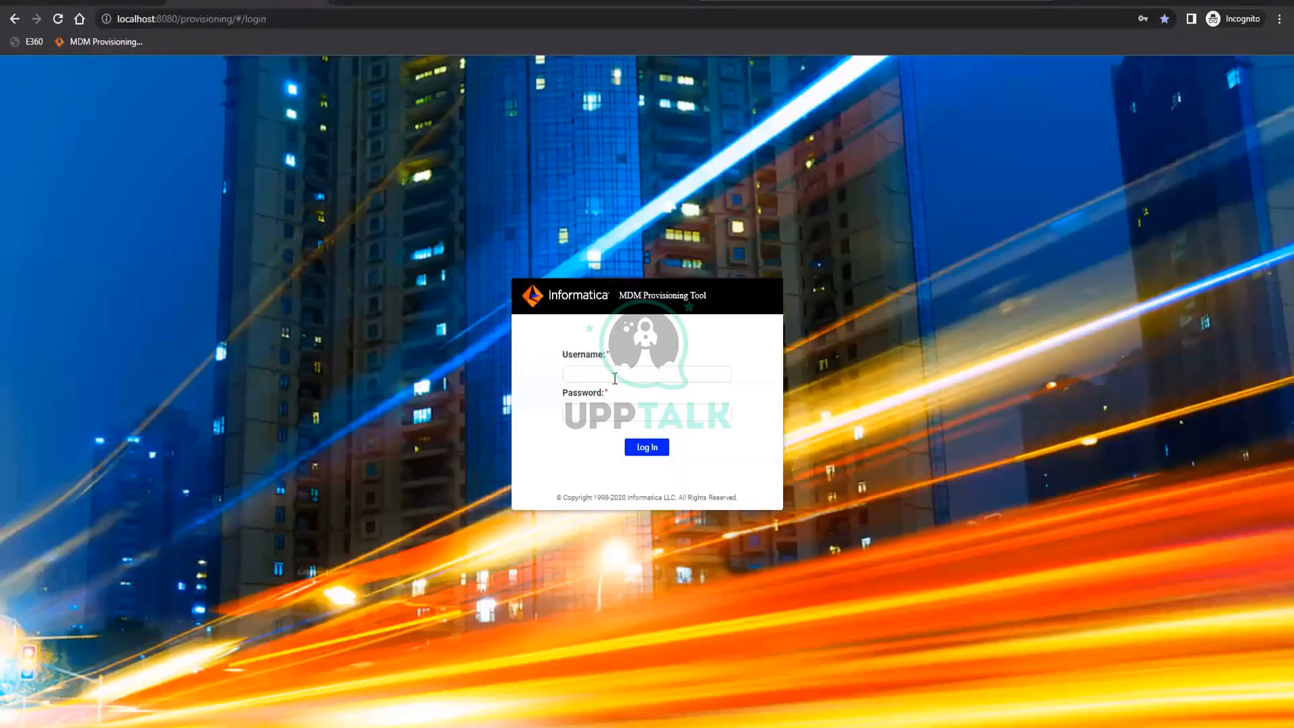
left_click(614, 376)
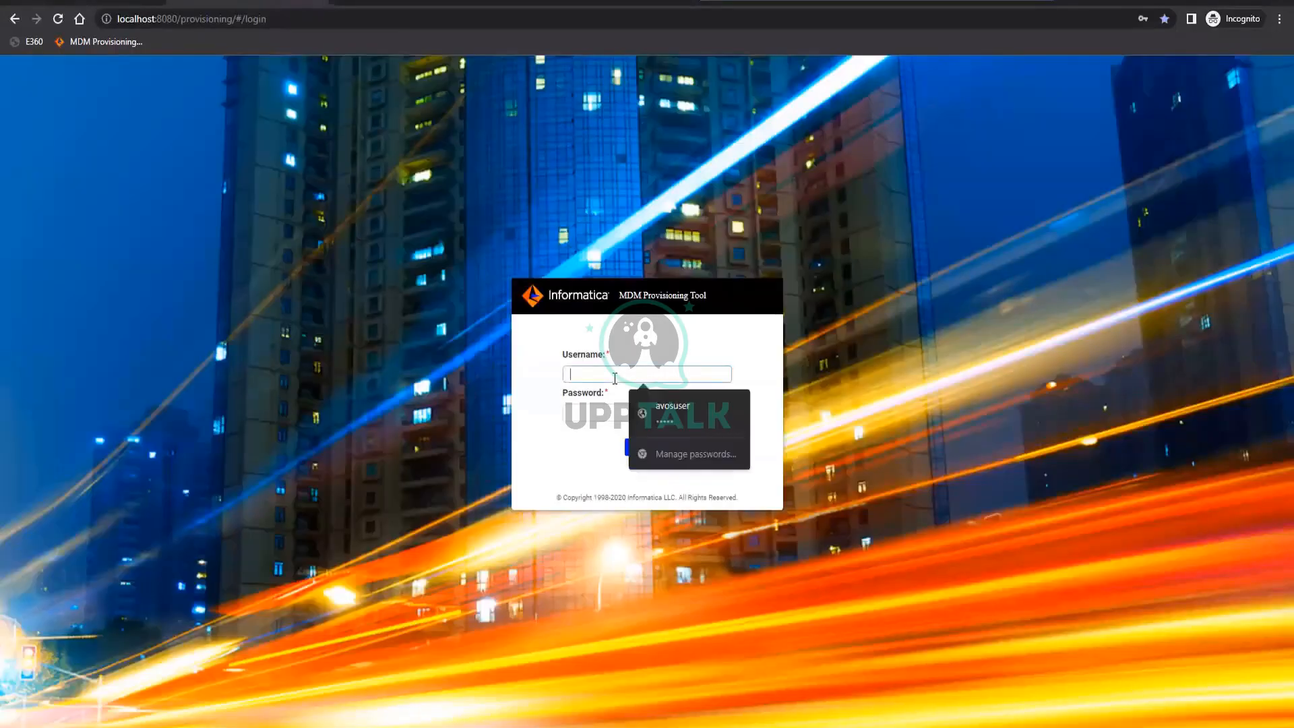
type("admin")
key("Tab")
type("••••")
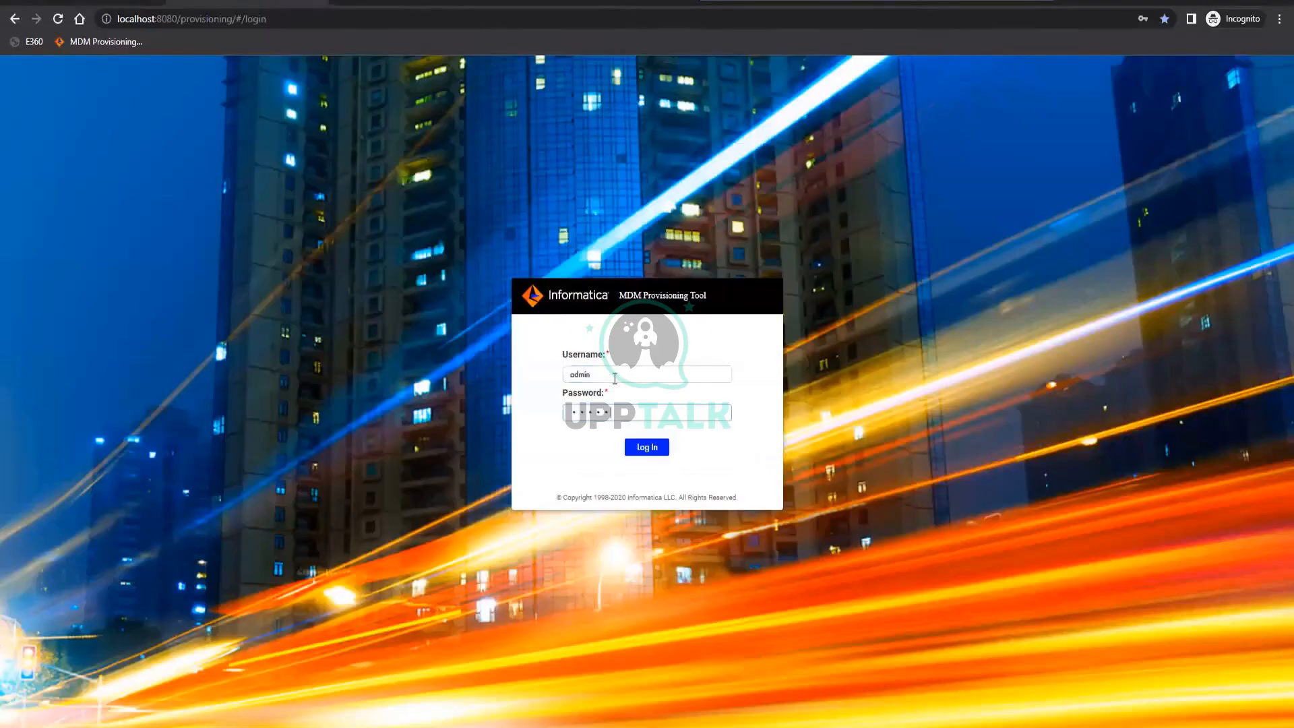
key("Return")
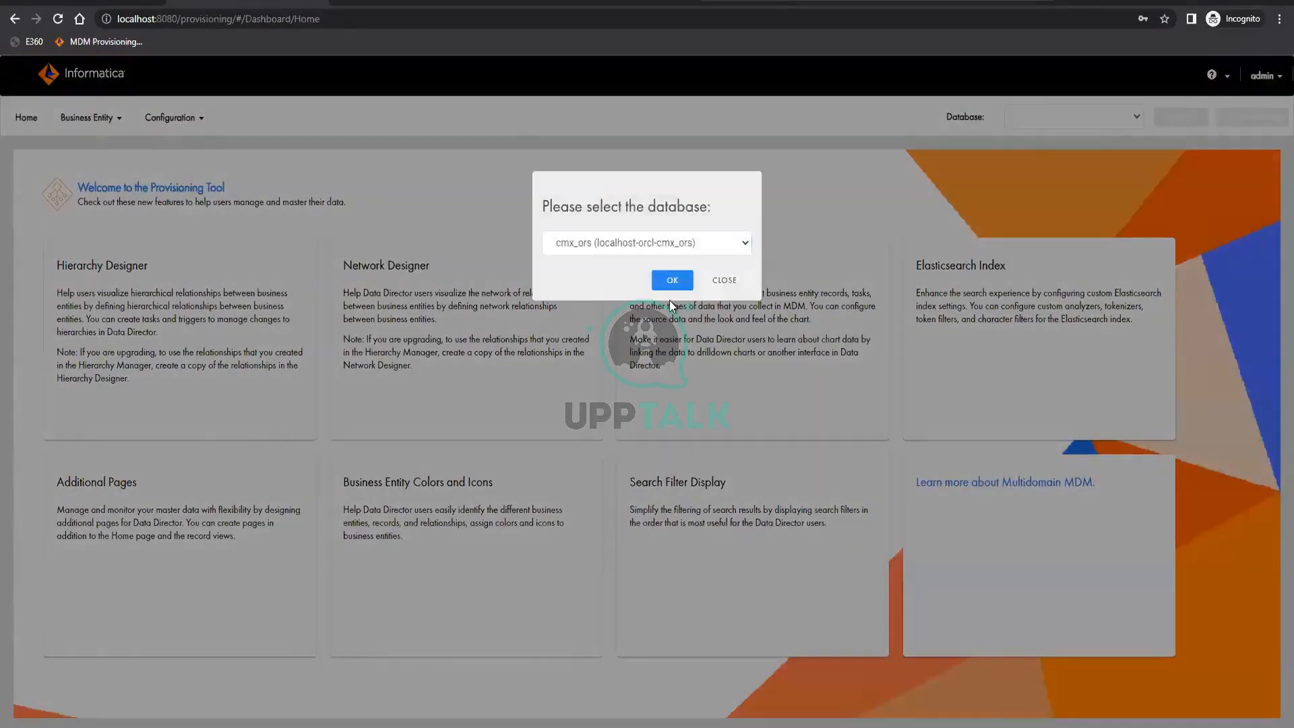
left_click(681, 283)
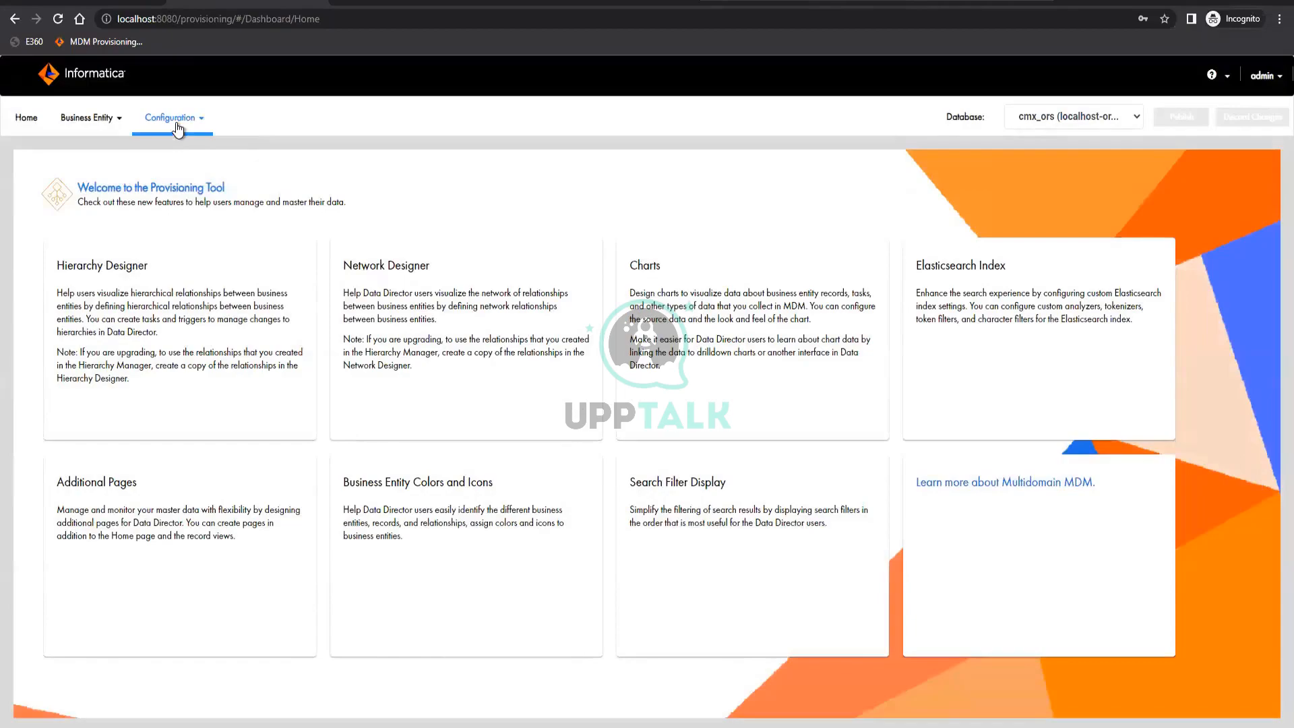
In the Infrastructure Settings, create an Elasticsearch Cluster configuration and apply the new ESCluster
left_click(177, 128)
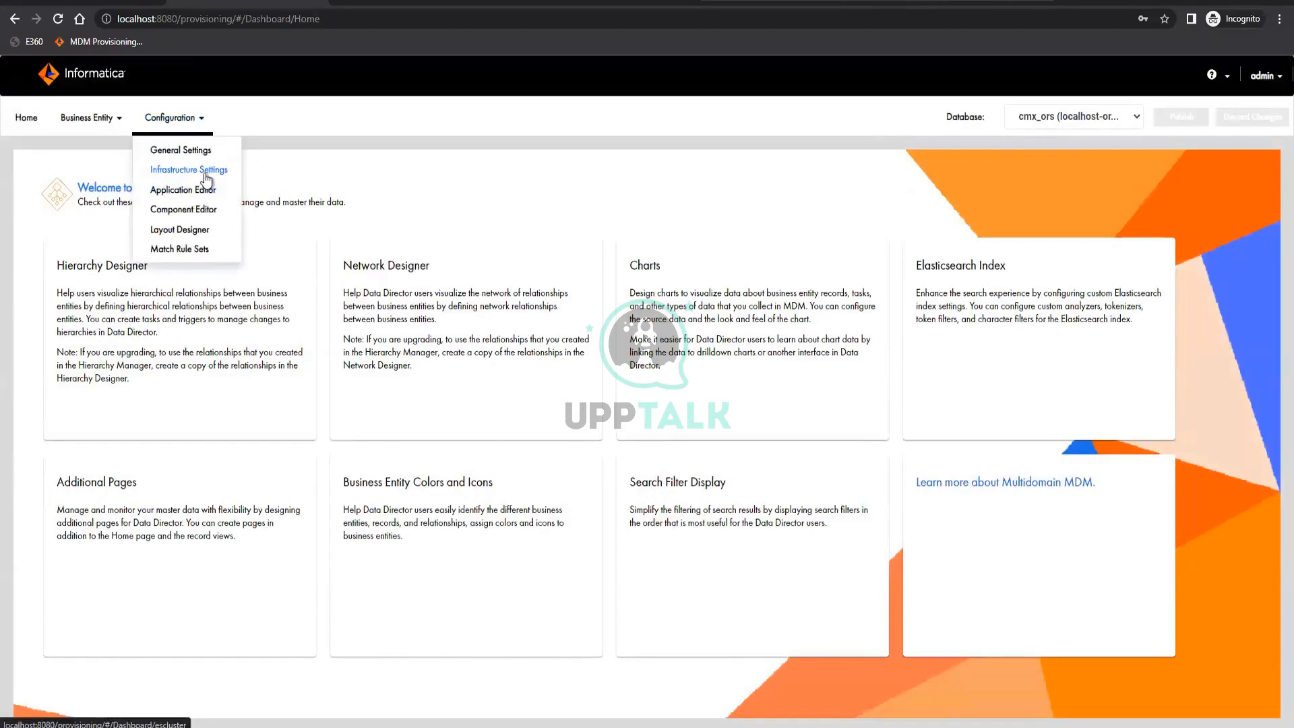
left_click(206, 177)
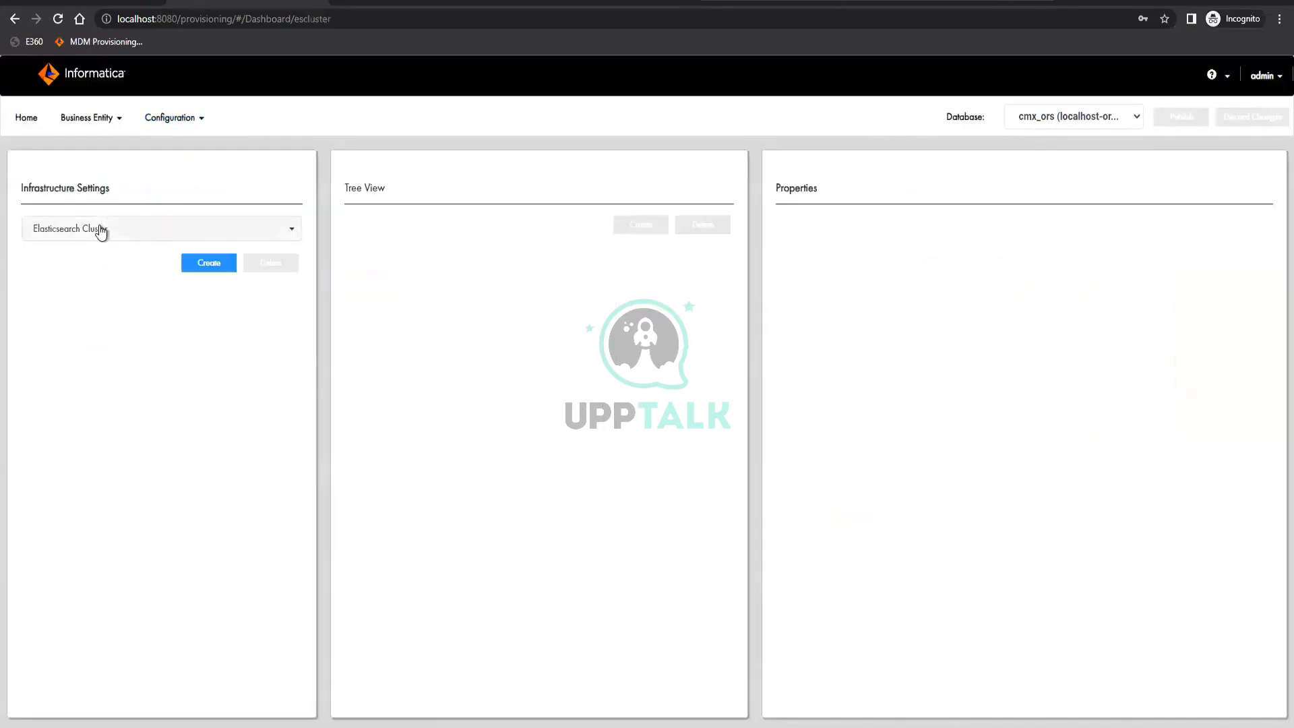
left_click(100, 229)
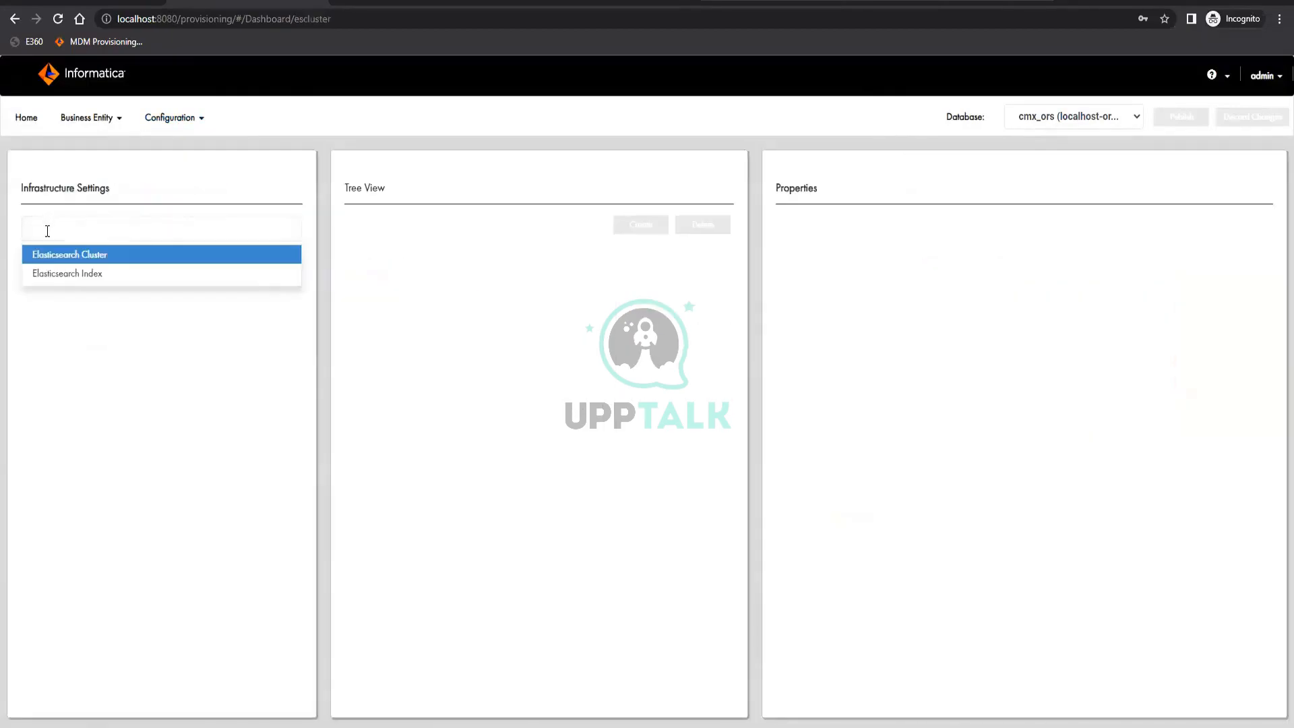
left_click(161, 349)
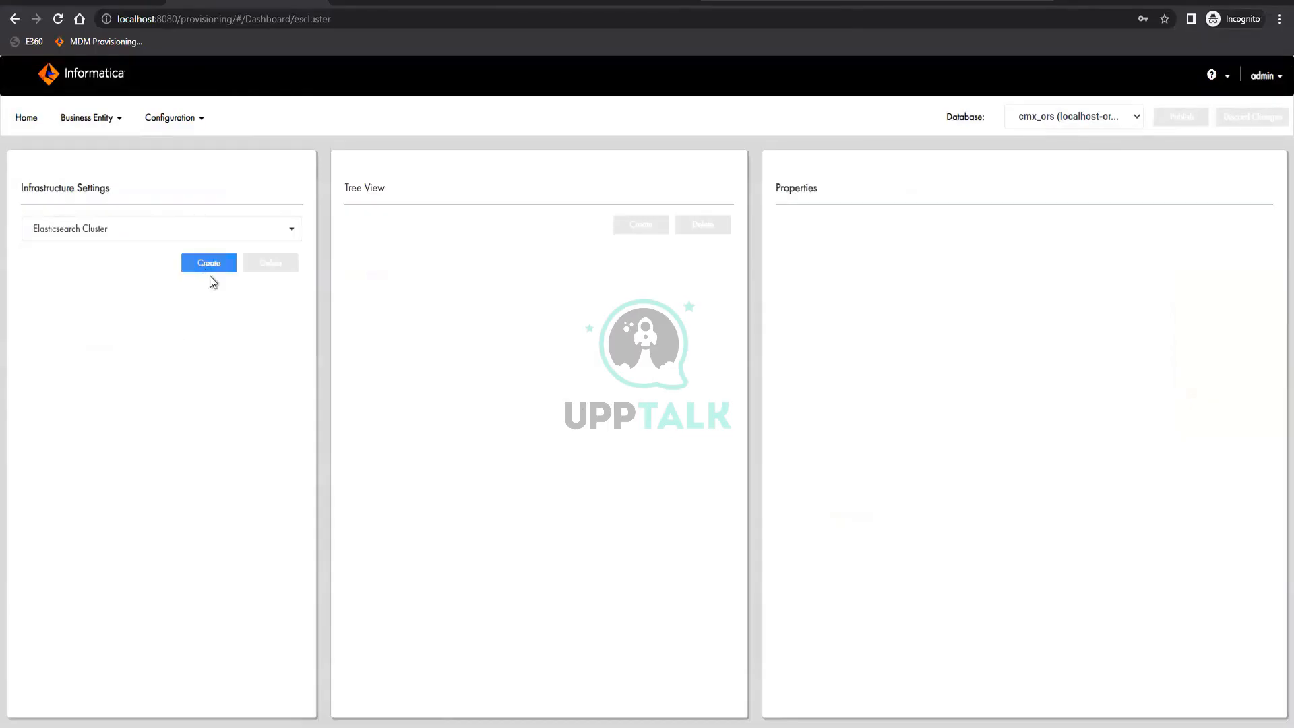
left_click(209, 271)
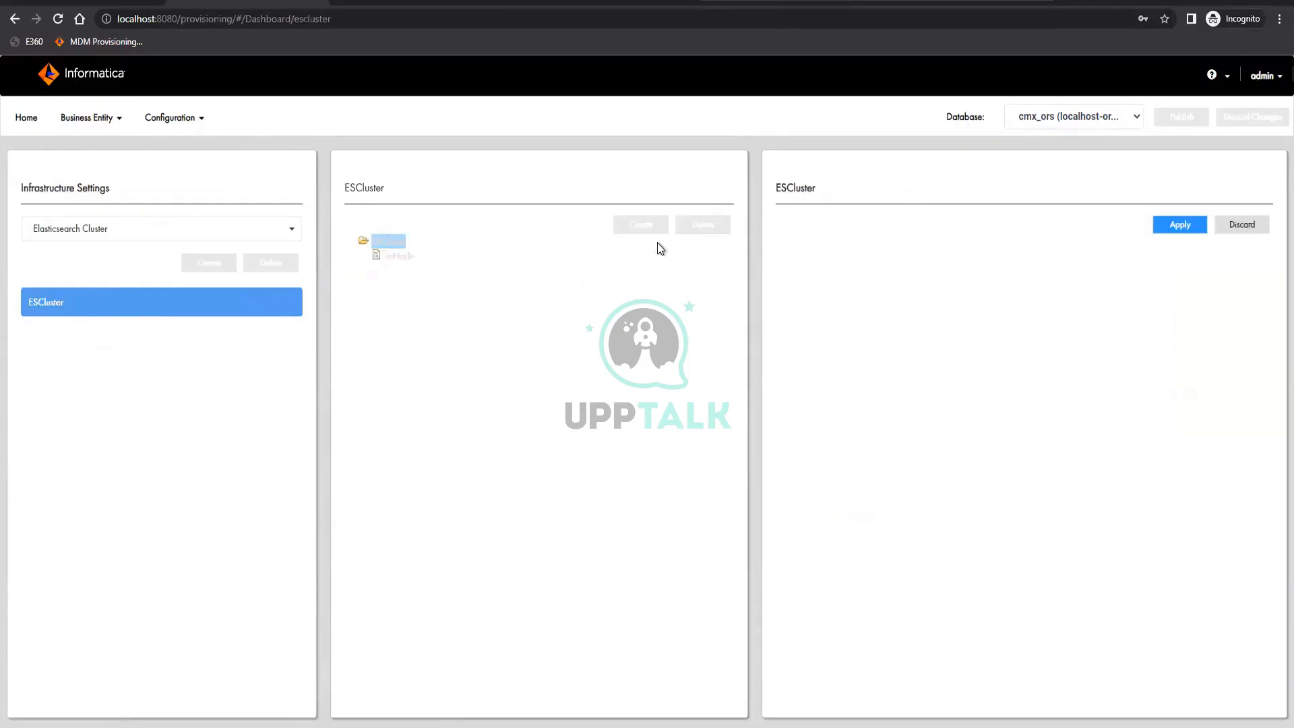
left_click(1179, 225)
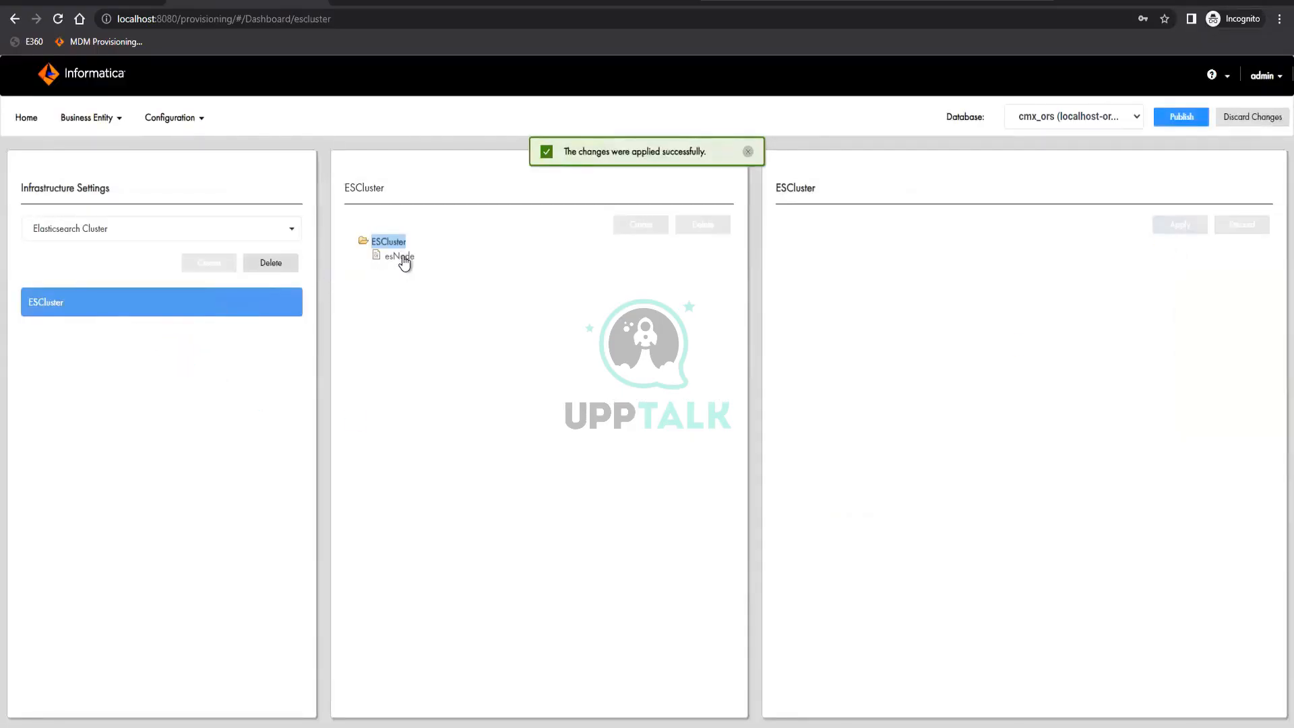
left_click(401, 257)
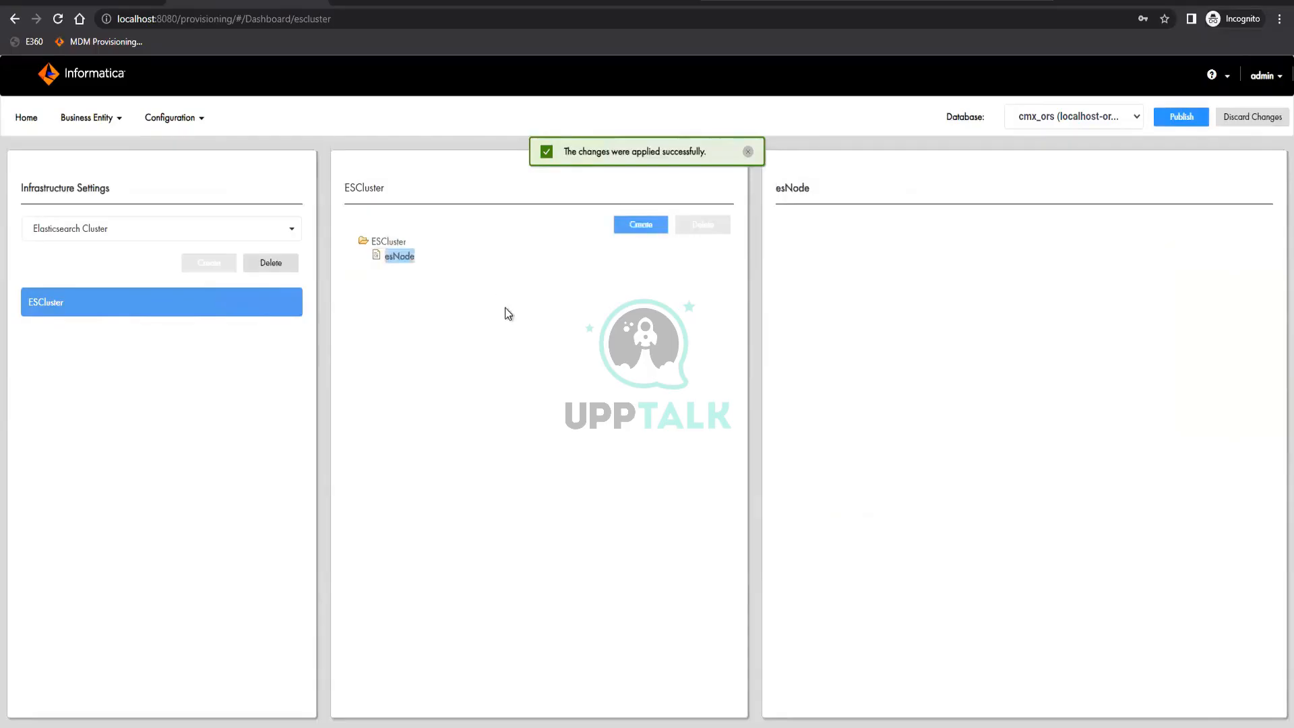
left_click(638, 225)
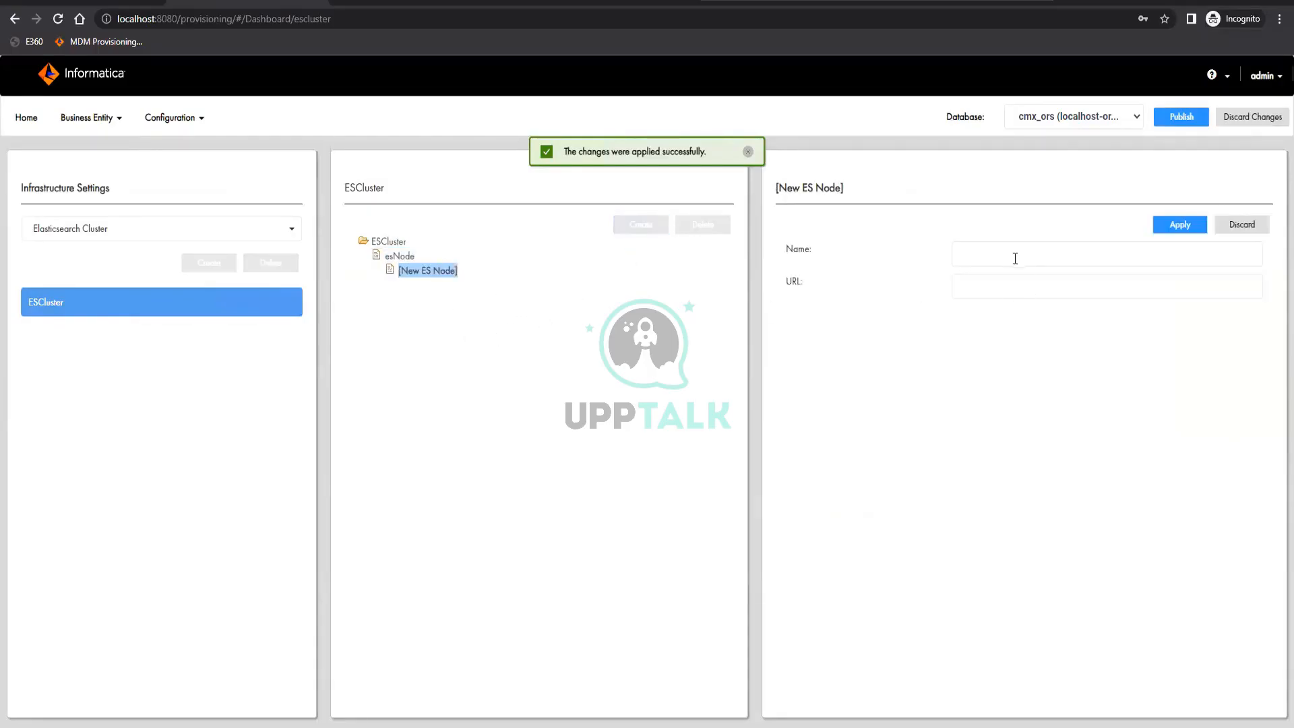
left_click(1015, 259)
key("Tab")
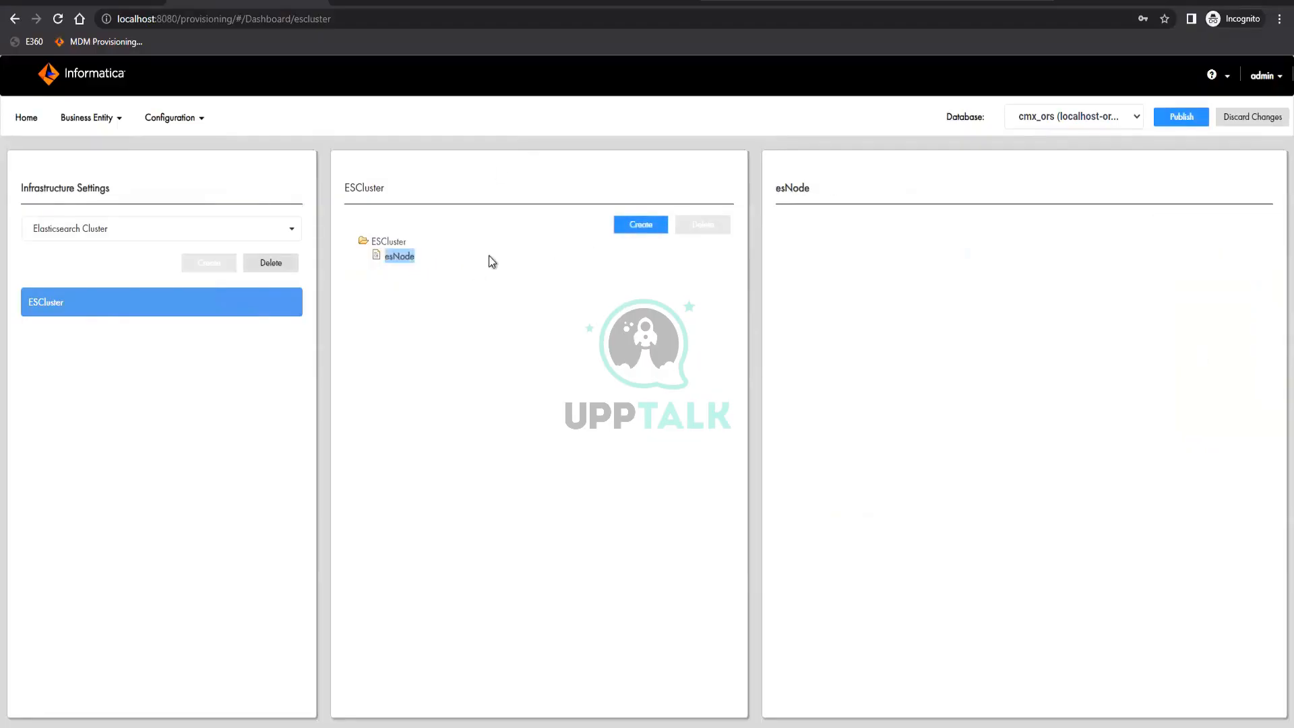
Publish the applied Elasticsearch cluster configuration to the cmx_ors database
left_click(1178, 119)
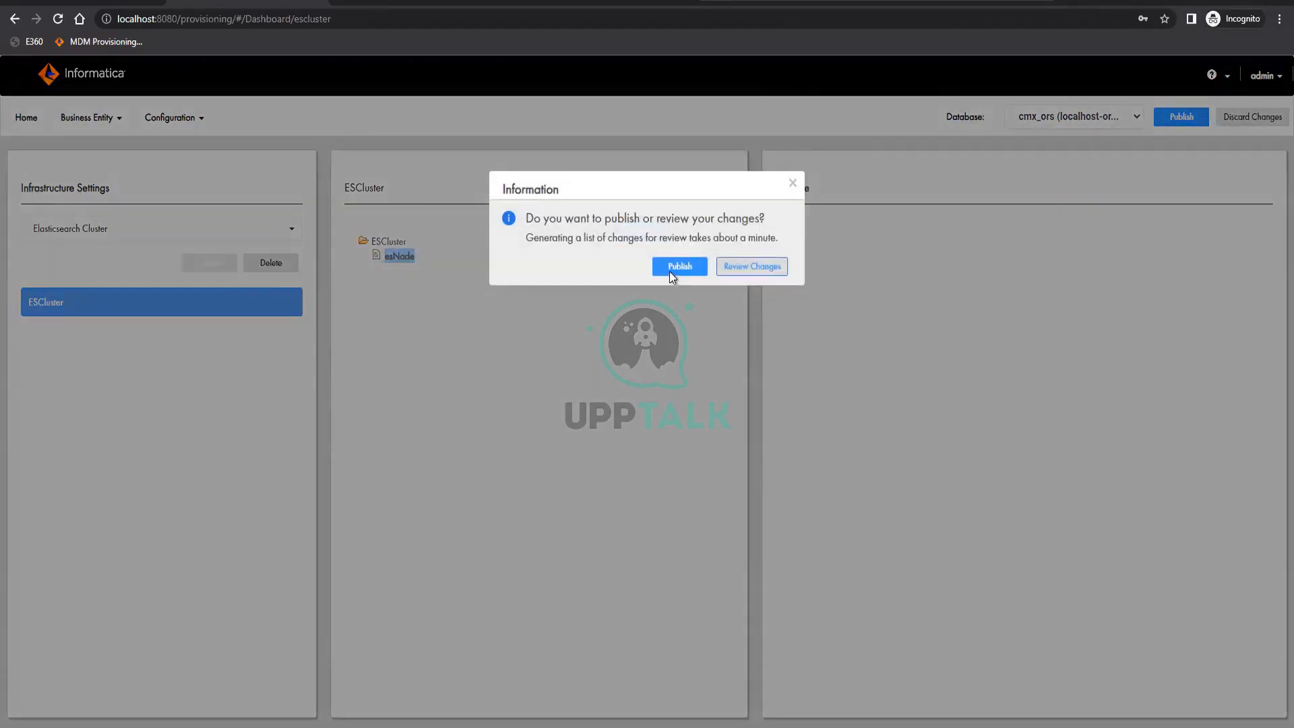
left_click(671, 264)
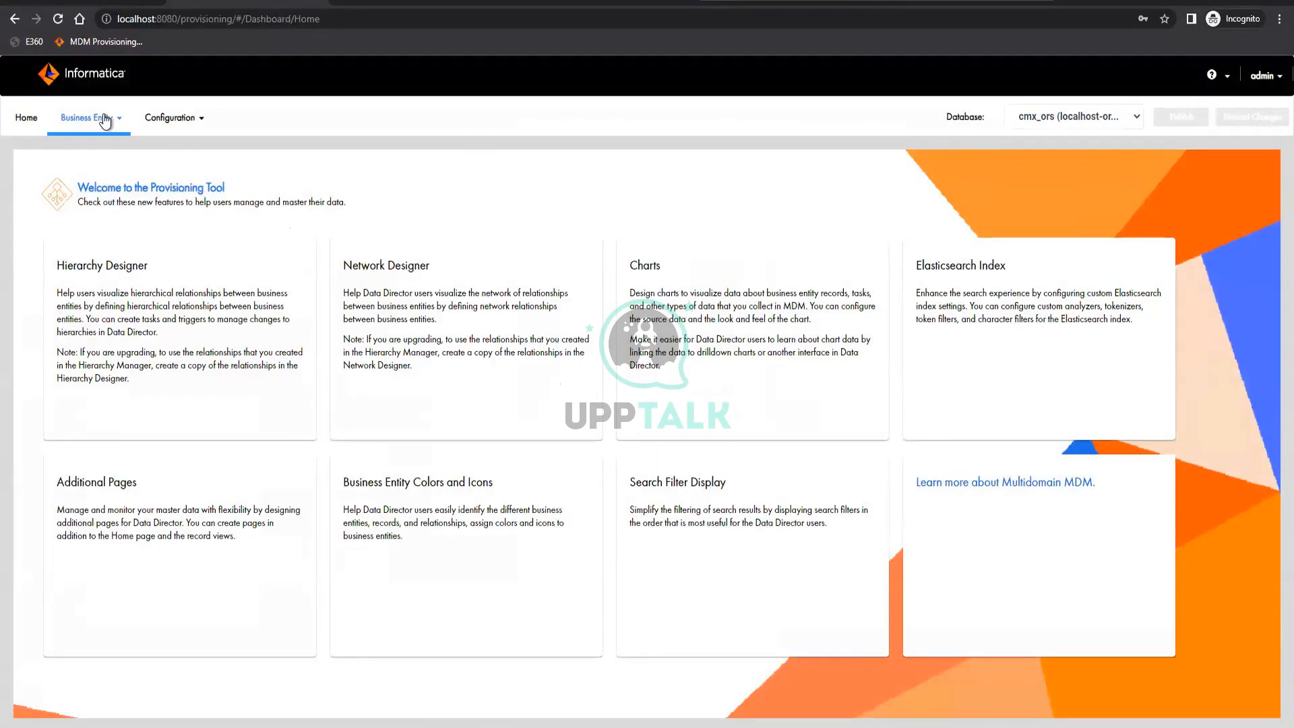
Open the Organization application among the E360 Applications in the Application Editor
left_click(183, 128)
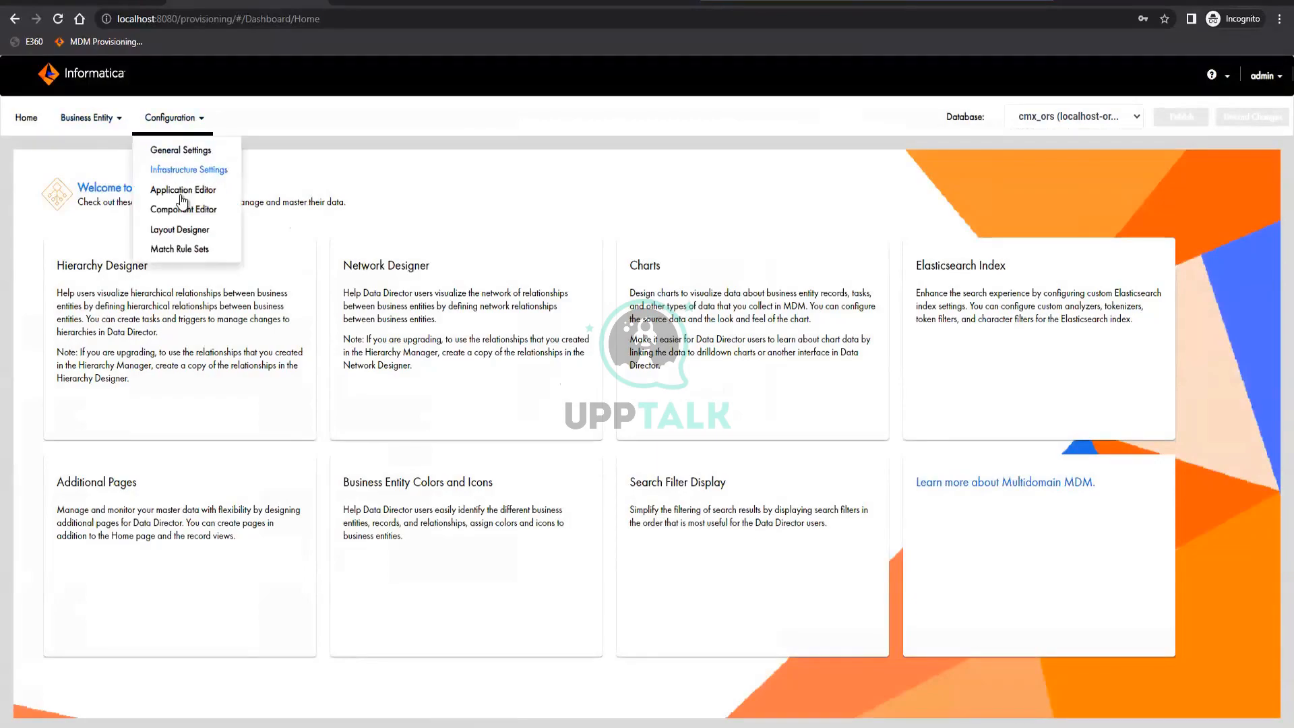
left_click(179, 191)
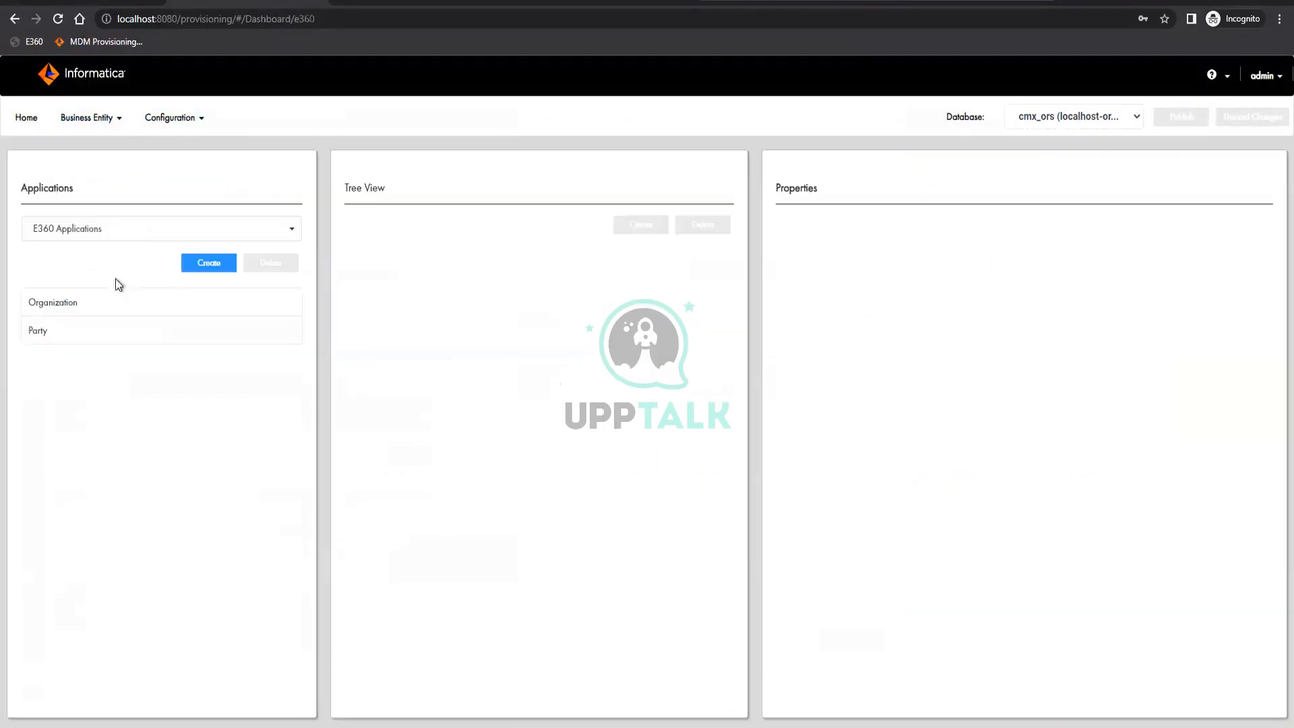
left_click(56, 304)
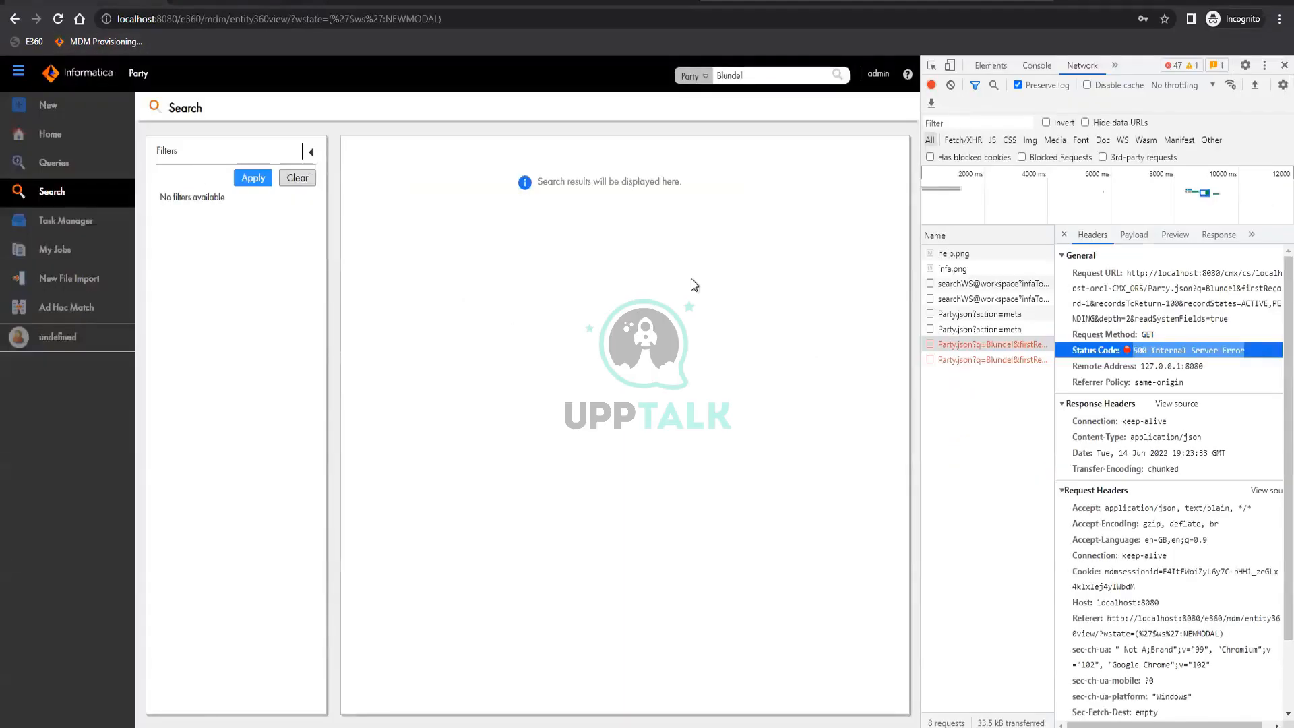
Switch to Data Director's Party application, close the developer tools, check the Queries page, and open the undefined record's Business Entity view
left_click(1283, 65)
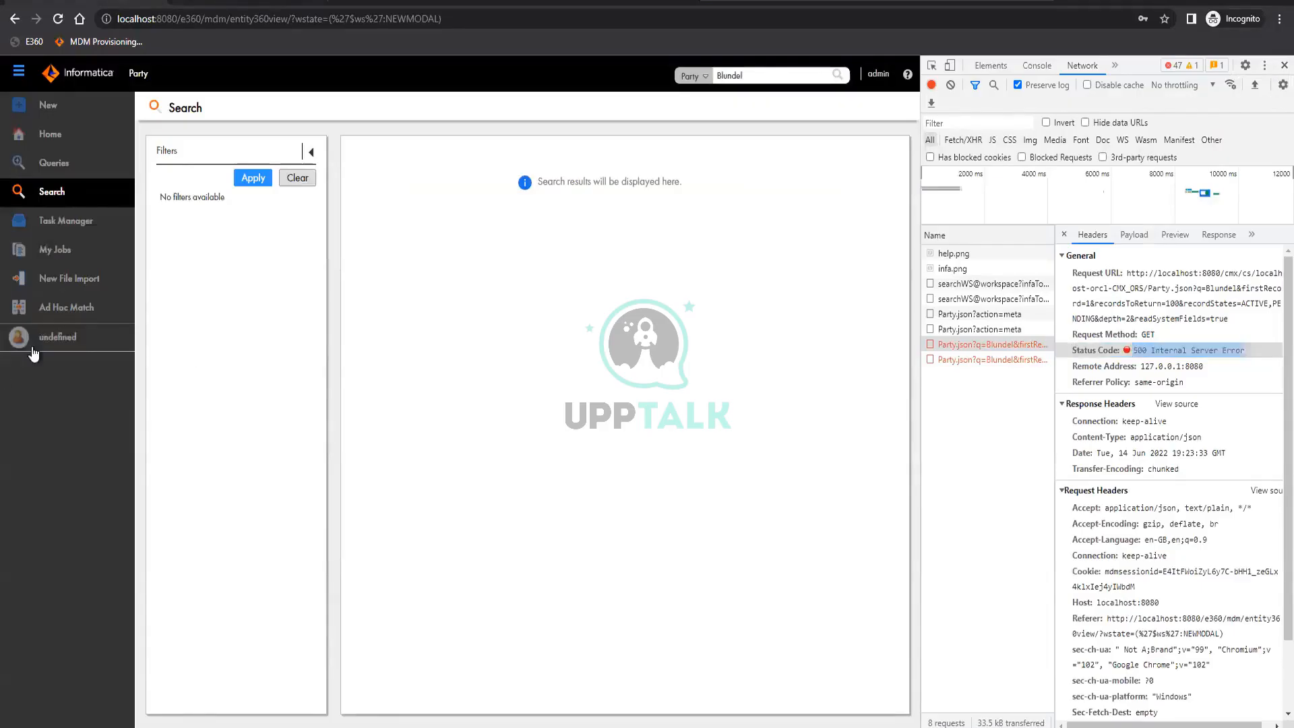
left_click(54, 165)
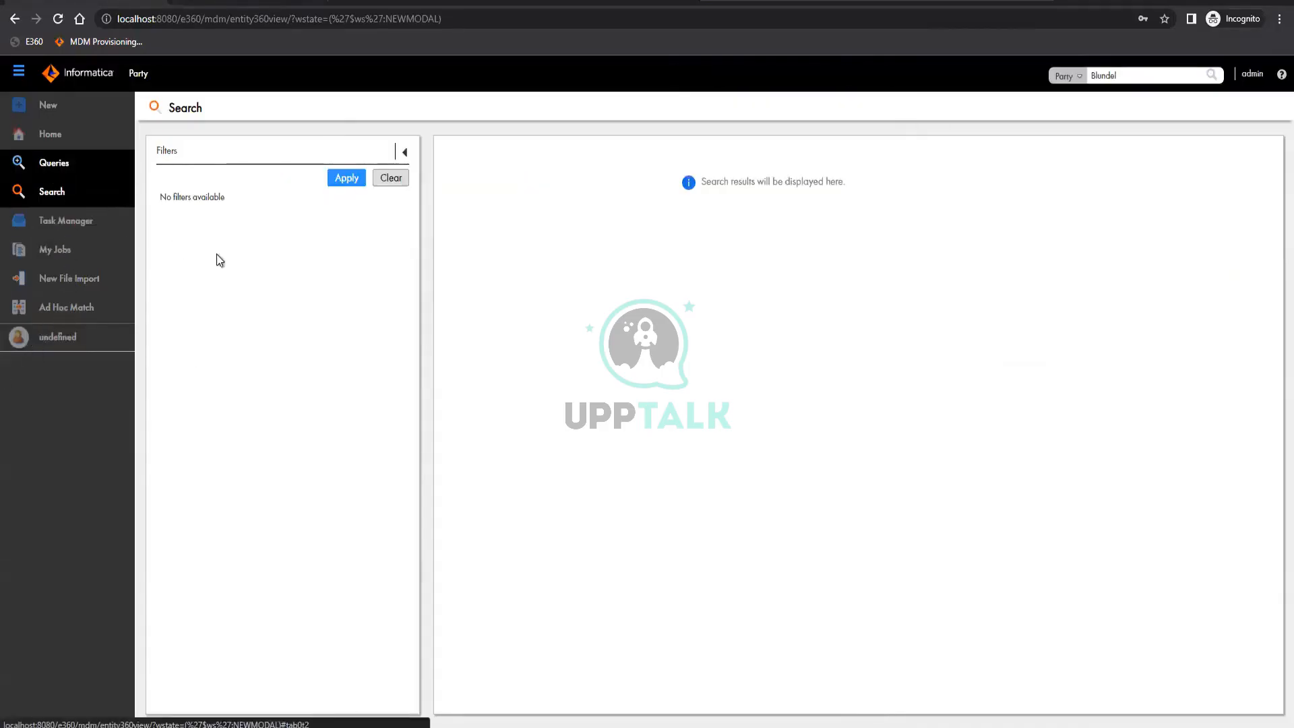
left_click(58, 336)
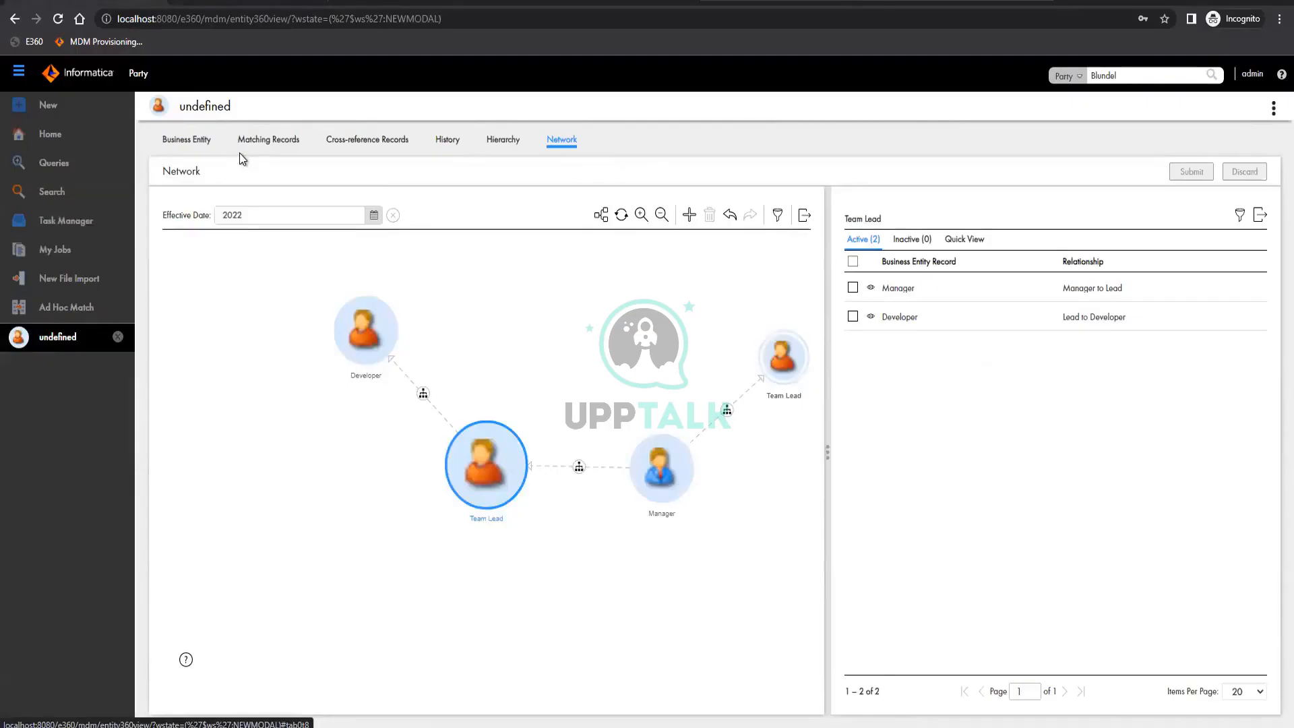
left_click(175, 140)
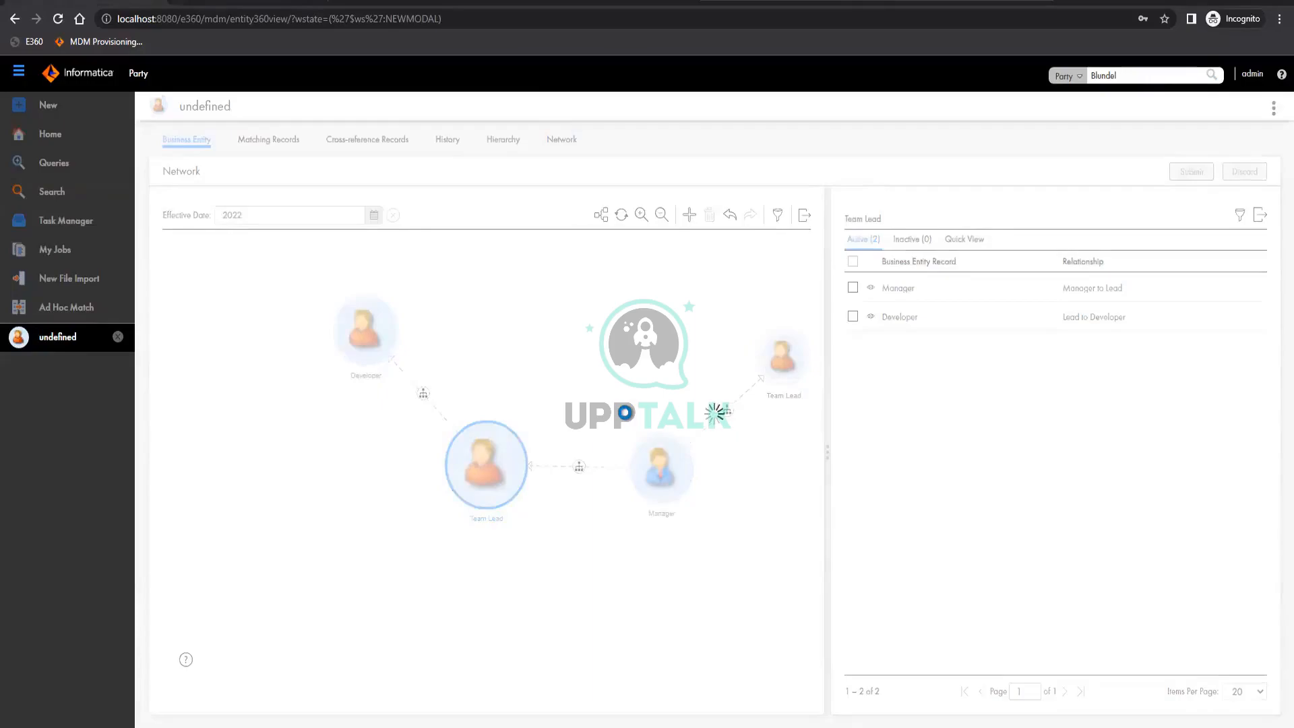